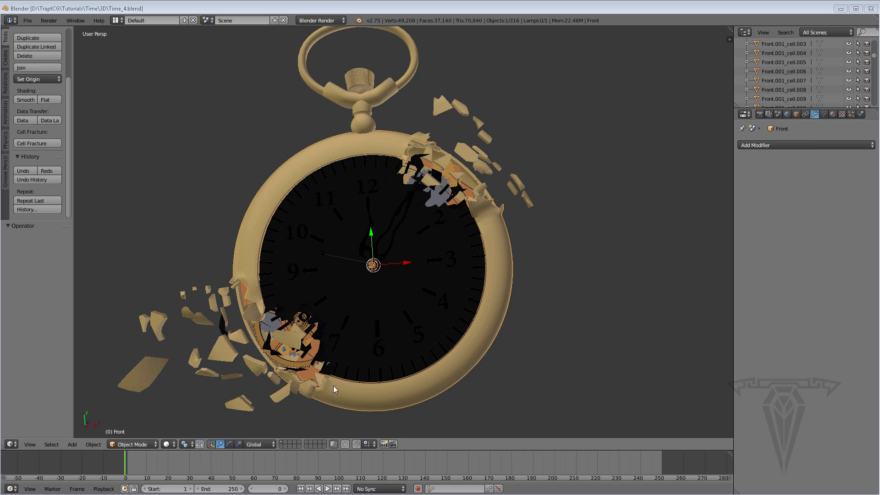
Step: Save the scene as a new version named Time_5.blend in the same folder
{"action": "left_click", "coordinate": [27, 20]}
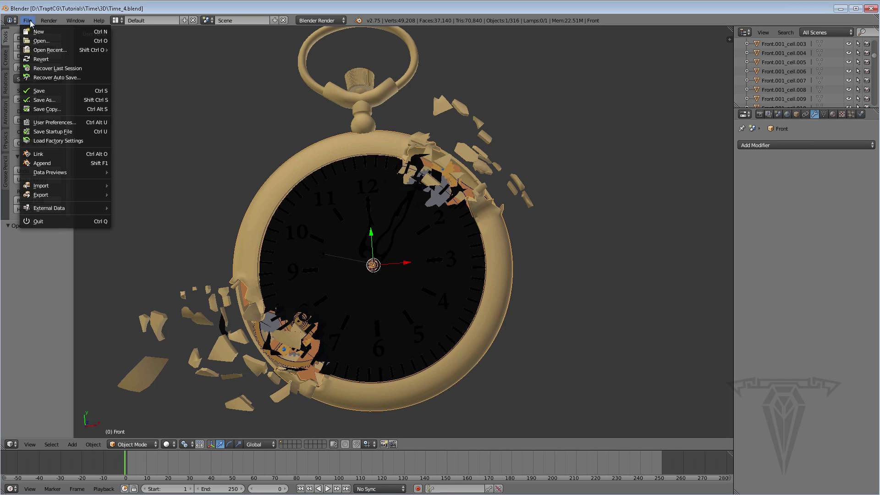
{"action": "left_click", "coordinate": [53, 99]}
{"action": "left_click", "coordinate": [133, 56]}
{"action": "left_click", "coordinate": [133, 55]}
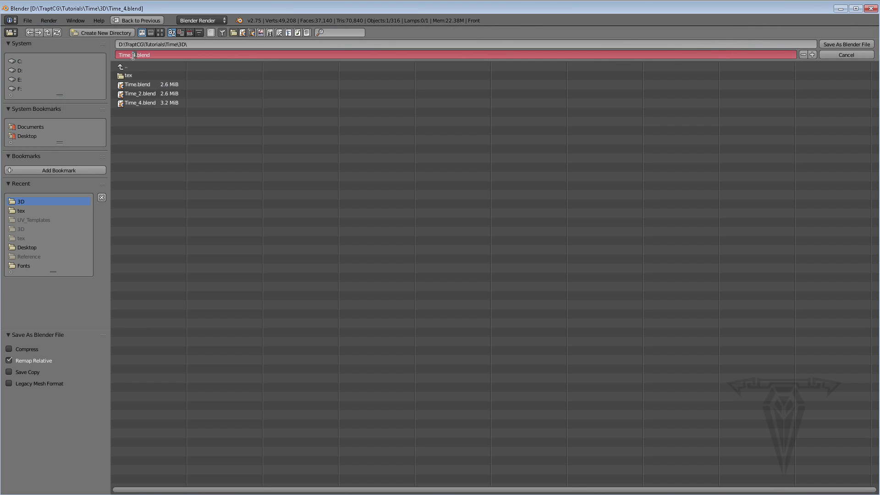
{"action": "type", "text": "5"}
{"action": "left_click", "coordinate": [844, 43]}
{"action": "left_click", "coordinate": [838, 42]}
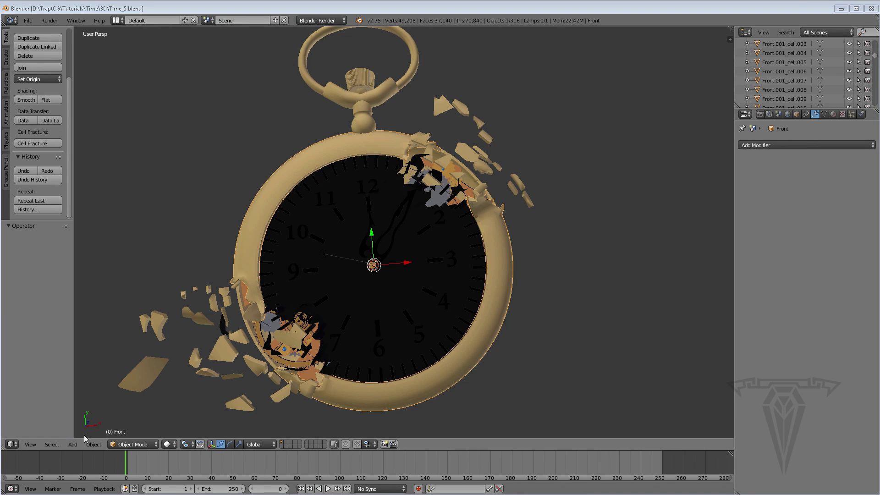
Step: Check the watch from the left view and select every object in the scene, including the lamp
{"action": "left_click", "coordinate": [30, 444]}
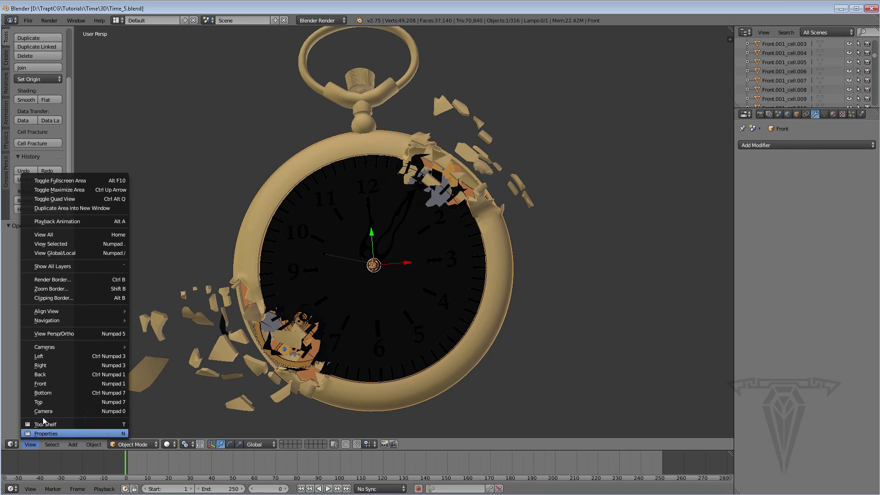
{"action": "left_click", "coordinate": [49, 355]}
{"action": "middle_click_drag", "start_coordinate": [352, 316], "coordinate": [346, 361]}
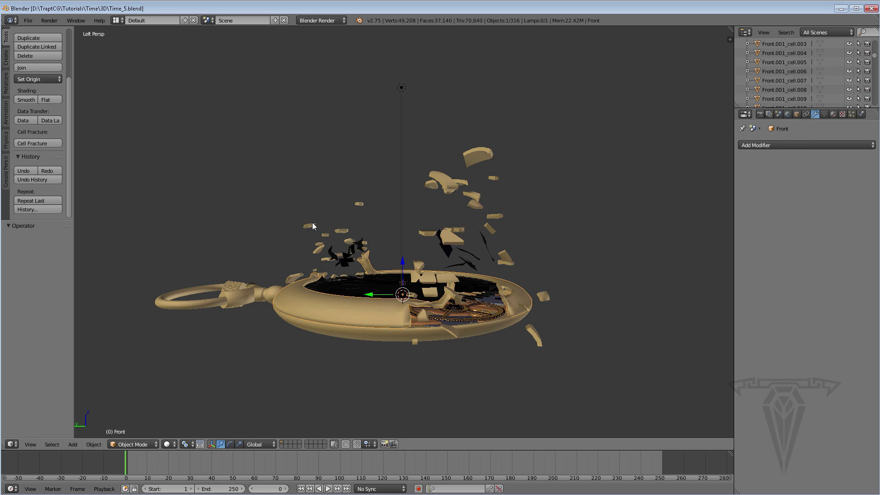
{"action": "key", "text": "a"}
{"action": "key", "text": "a"}
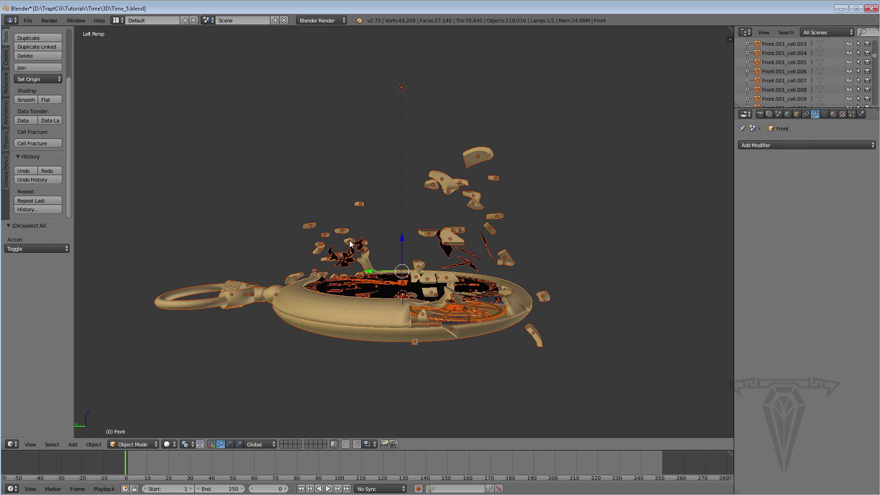
{"action": "left_click", "coordinate": [50, 444]}
Step: Show the transform values for the selection and set the pivot point to the 3D Cursor
{"action": "middle_click_drag", "start_coordinate": [516, 286], "coordinate": [648, 149]}
{"action": "key", "text": "n"}
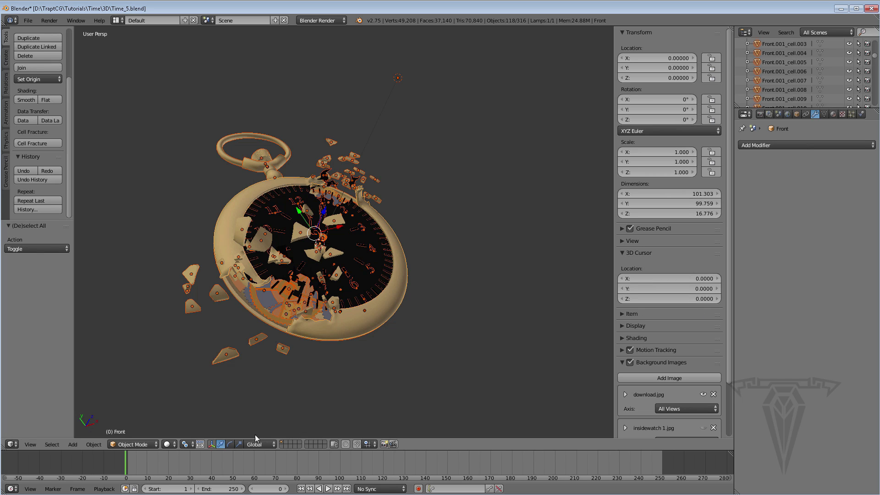
{"action": "left_click", "coordinate": [185, 445]}
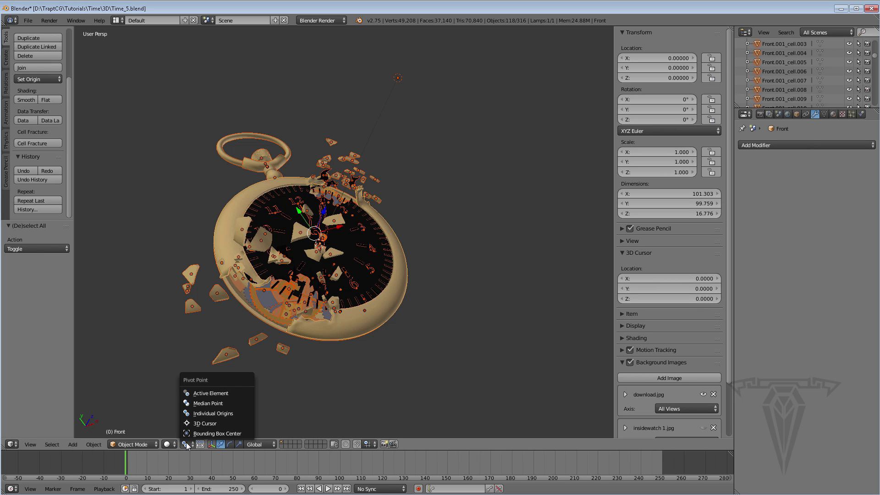
{"action": "left_click", "coordinate": [206, 424]}
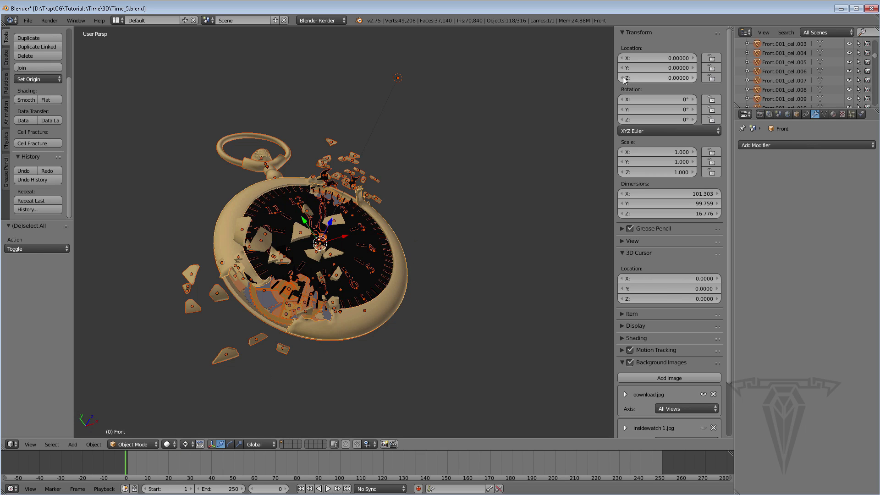
Step: Try an X rotation of 35° on the Front object through its rotation value and reset it to 0°
{"action": "left_click_drag", "start_coordinate": [646, 100], "coordinate": [690, 100]}
{"action": "left_click", "coordinate": [642, 101]}
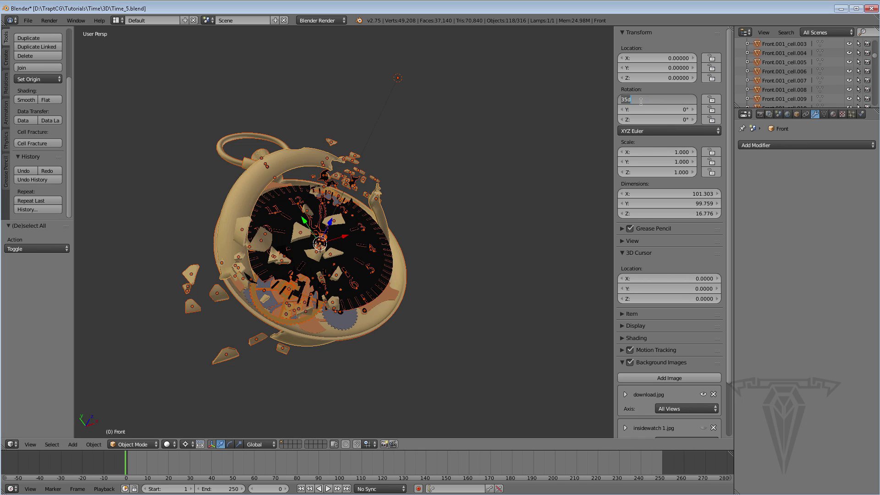
{"action": "type", "text": "0"}
{"action": "key", "text": "Return"}
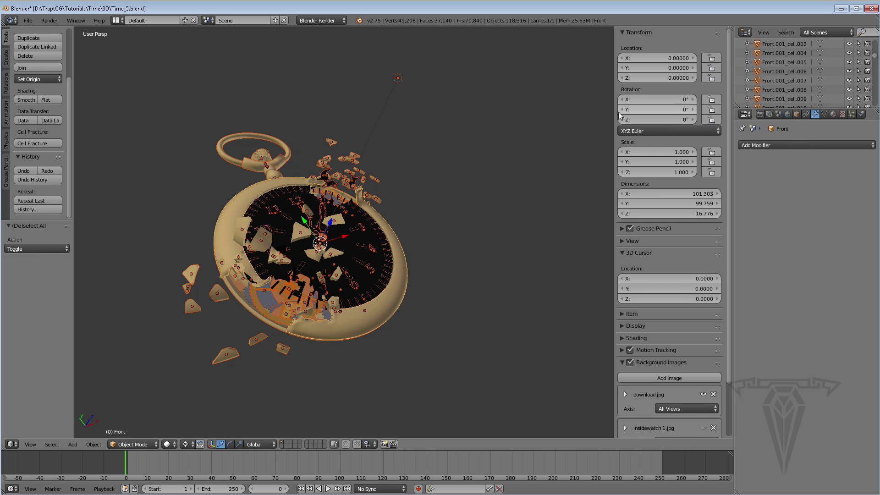
Step: Try rotating all selected objects 90° about the global X axis in snapped increments, and undo the rotation
{"action": "key", "text": "r"}
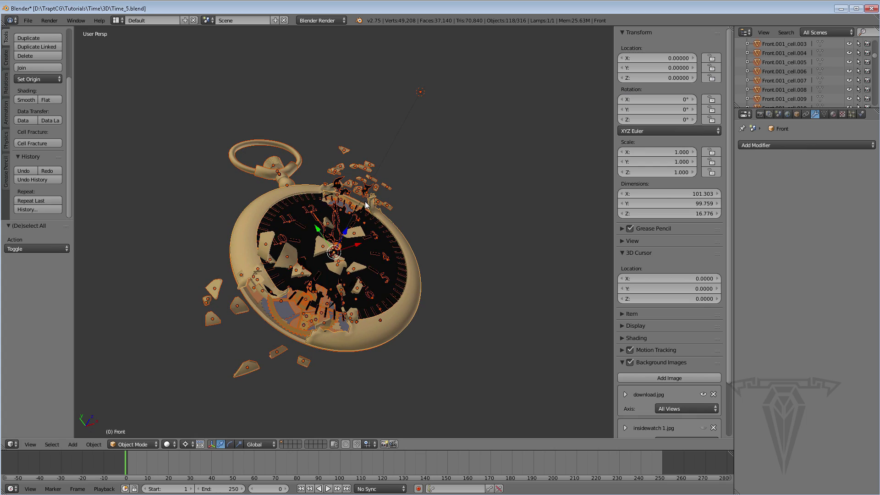
{"action": "key", "text": "x"}
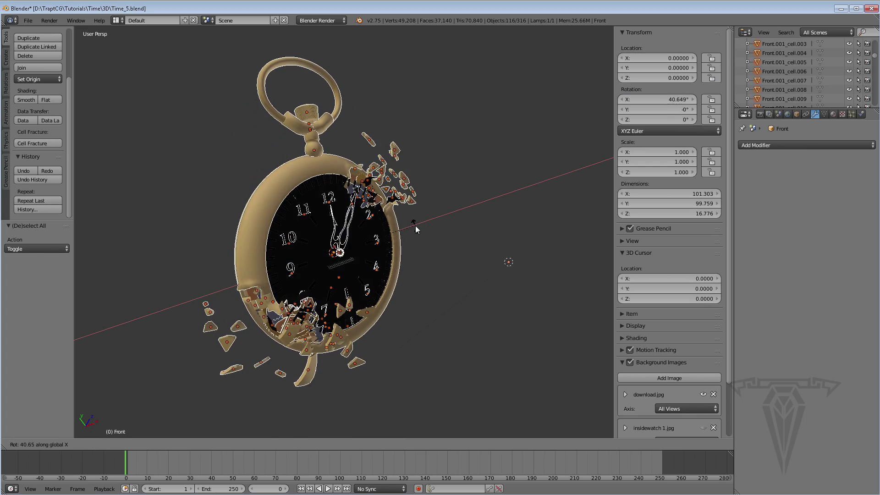
{"action": "key", "text": "ctrl"}
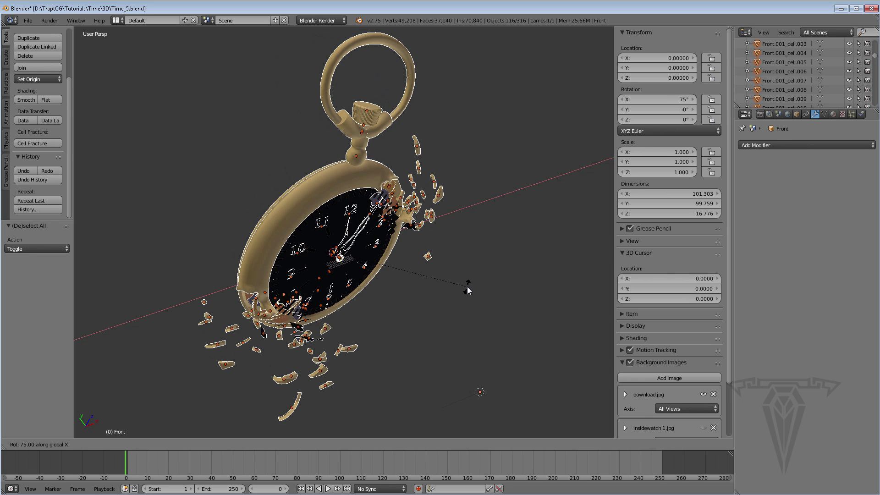
{"action": "left_click", "coordinate": [493, 350]}
{"action": "middle_click_drag", "start_coordinate": [472, 329], "coordinate": [639, 122]}
{"action": "middle_click_drag", "start_coordinate": [516, 188], "coordinate": [369, 241]}
{"action": "middle_click_drag", "start_coordinate": [485, 267], "coordinate": [408, 276]}
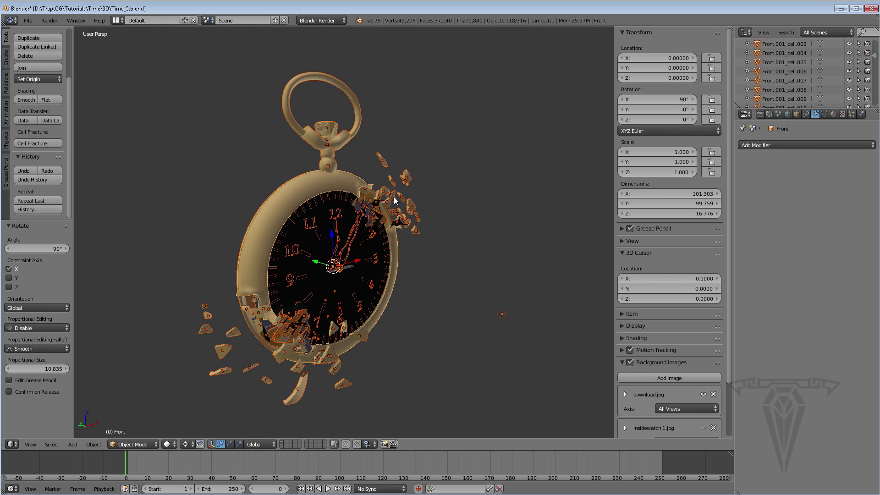
{"action": "key", "text": "ctrl+z"}
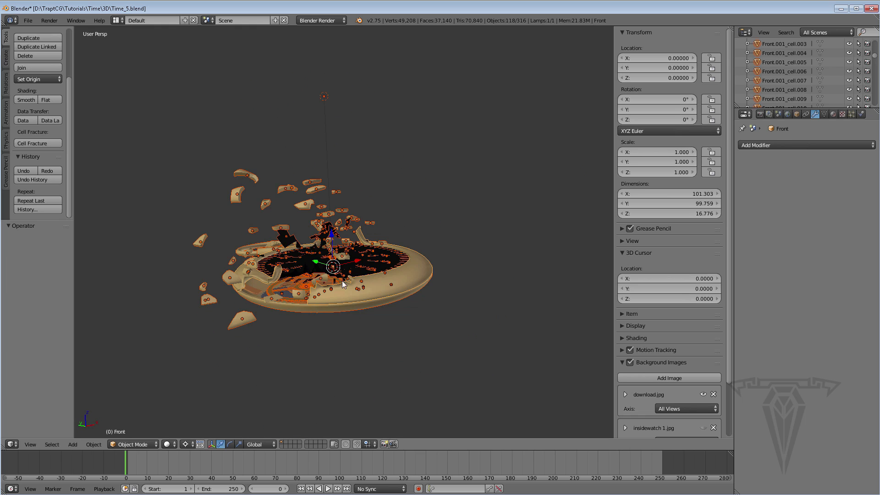
Step: Rotate all selected objects about the global X axis with the rotate manipulator and set the angle to exactly 90°
{"action": "left_click", "coordinate": [230, 443]}
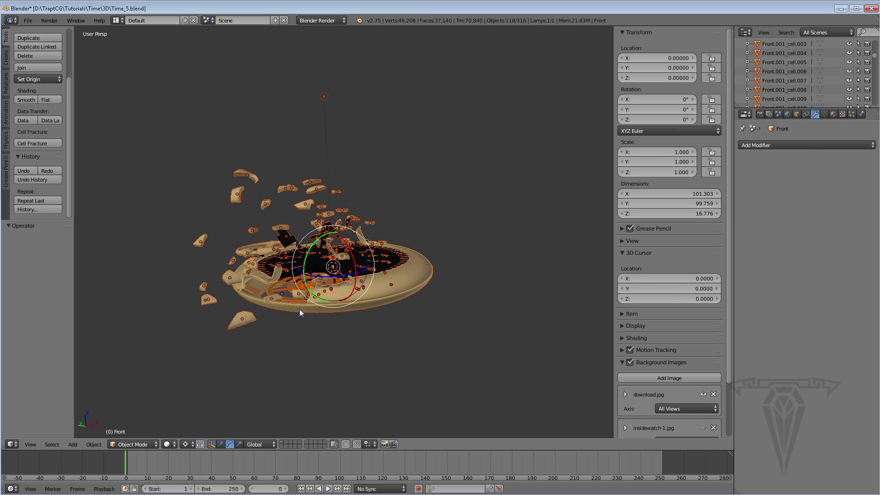
{"action": "left_click_drag", "start_coordinate": [349, 250], "coordinate": [353, 261]}
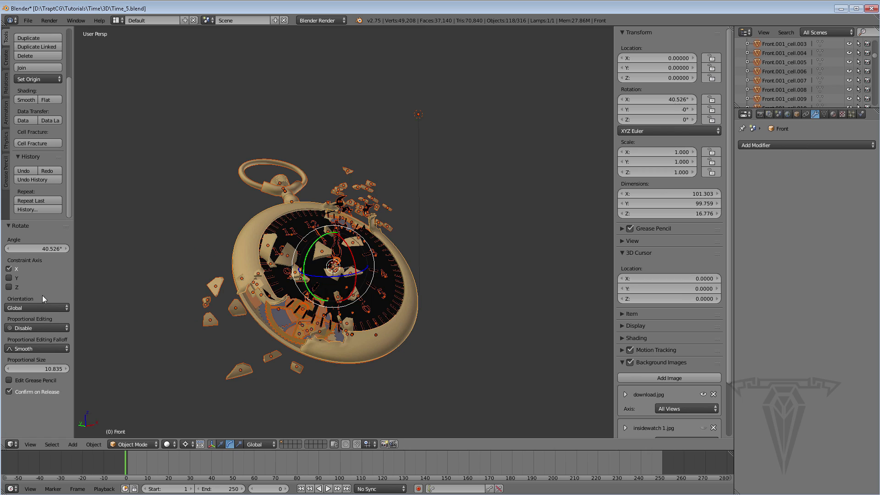
{"action": "left_click", "coordinate": [43, 248]}
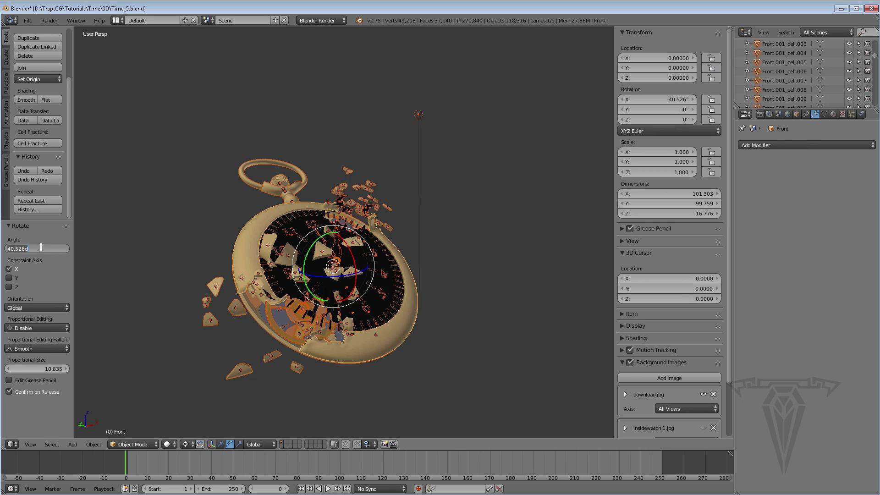
{"action": "type", "text": "90"}
{"action": "key", "text": "Return"}
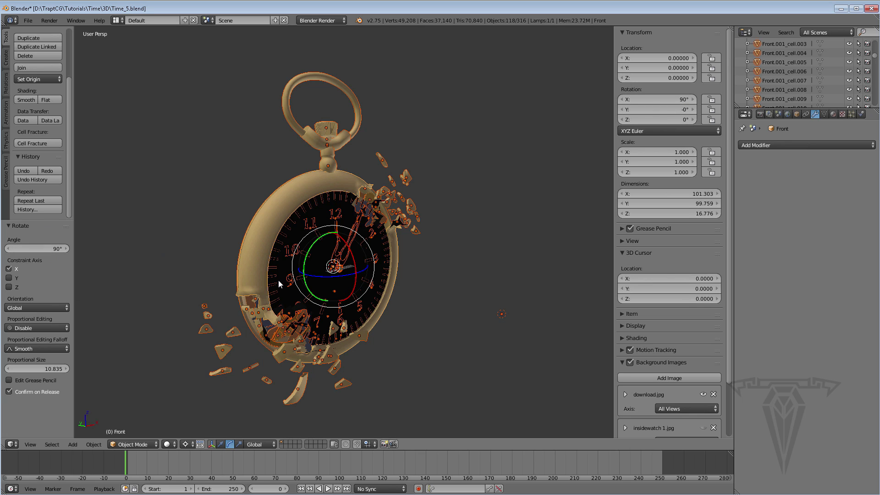
{"action": "middle_click_drag", "start_coordinate": [279, 280], "coordinate": [335, 297]}
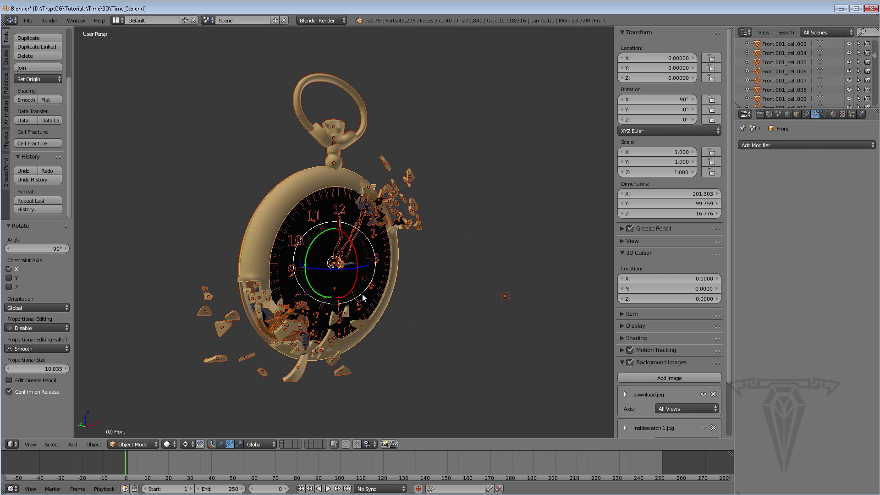
Step: Change the pivot point to Individual Origins
{"action": "left_click", "coordinate": [186, 444]}
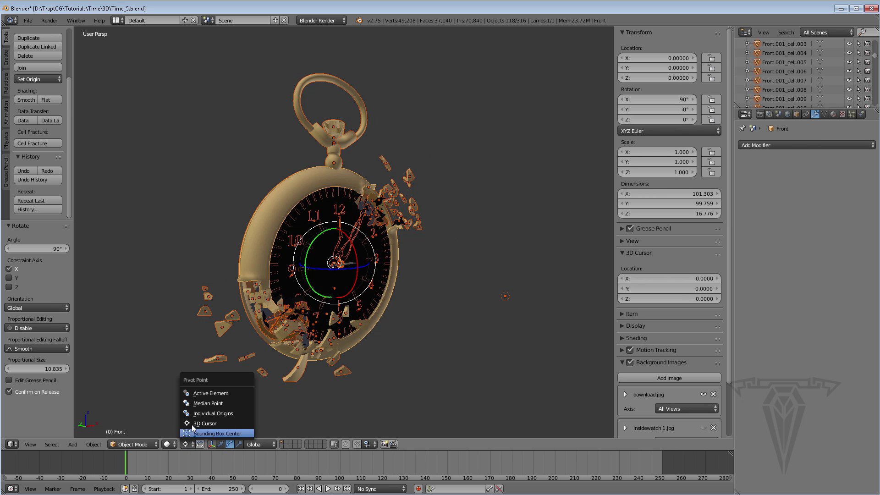
{"action": "left_click", "coordinate": [203, 393]}
{"action": "left_click", "coordinate": [189, 444]}
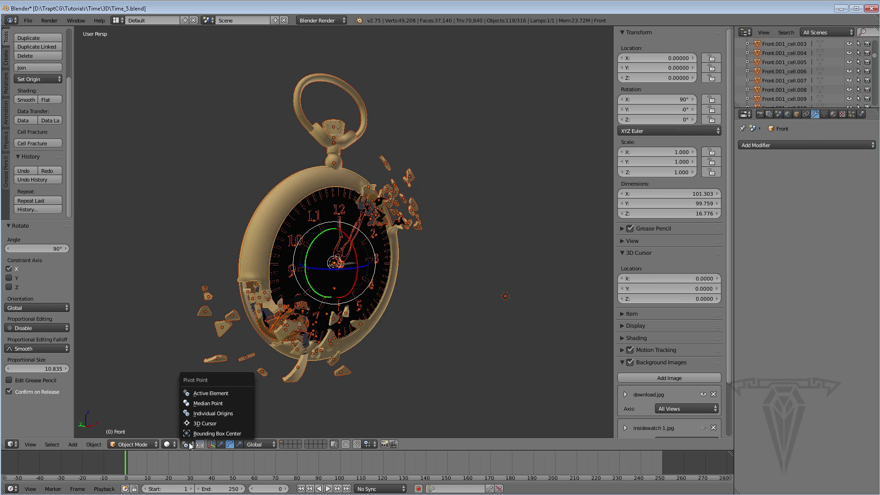
{"action": "left_click", "coordinate": [208, 414]}
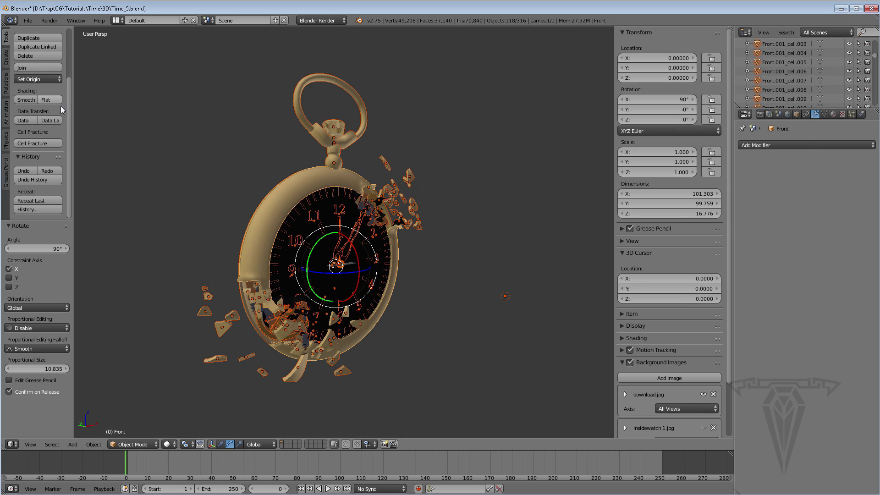
Step: Deselect all objects and save the rotated watch in the current file
{"action": "middle_click_drag", "start_coordinate": [357, 223], "coordinate": [324, 196]}
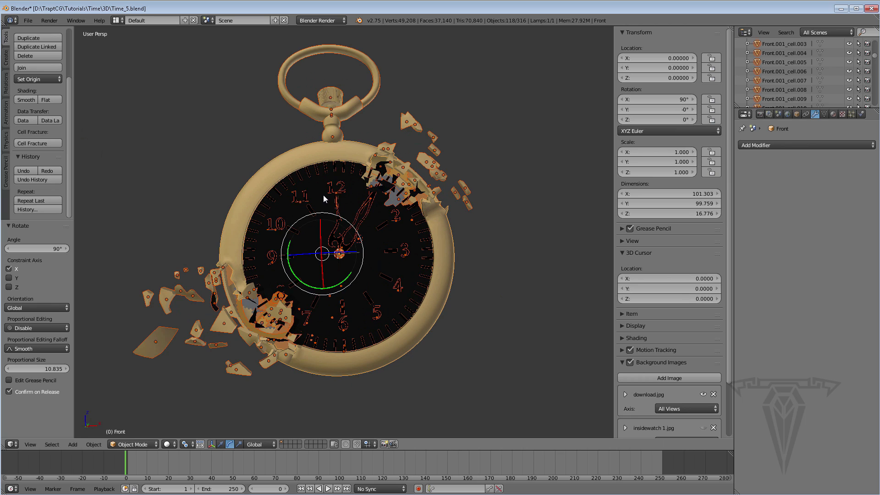
{"action": "key", "text": "a"}
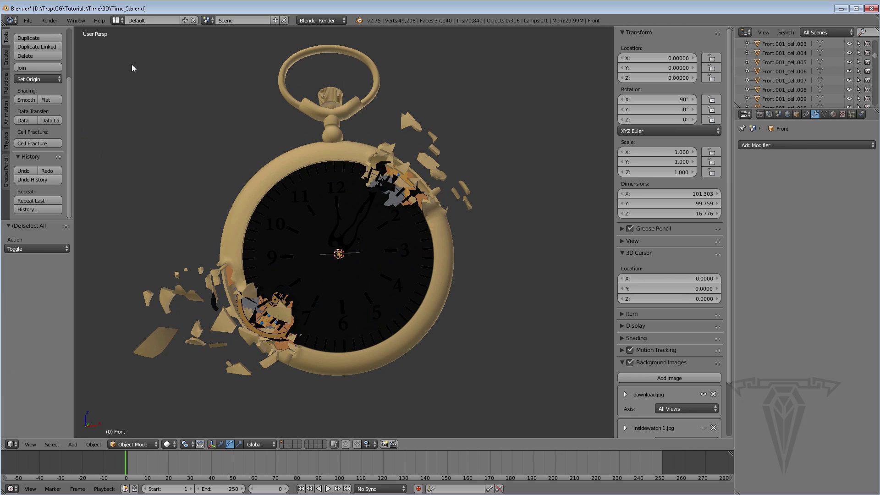
{"action": "left_click", "coordinate": [28, 20]}
{"action": "left_click", "coordinate": [53, 91]}
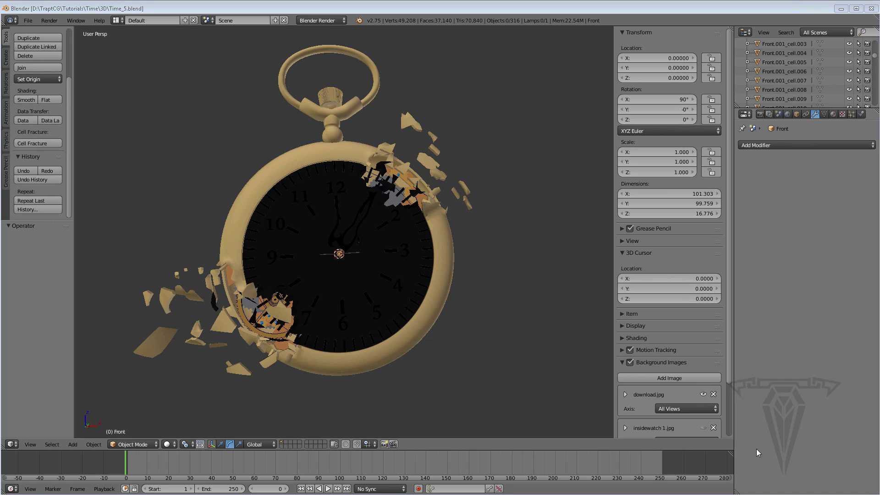
Step: Hide the front bezel and the outer back casing of the watch
{"action": "right_click", "coordinate": [373, 359]}
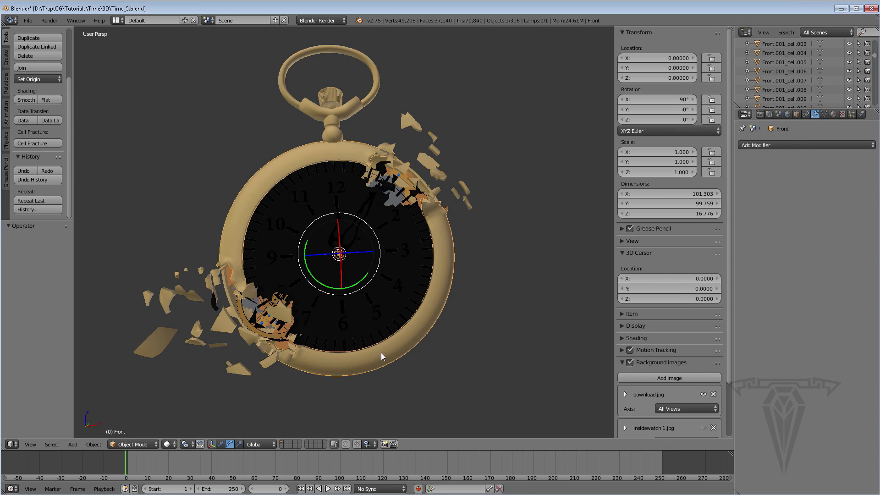
{"action": "key", "text": "h"}
{"action": "left_click", "coordinate": [94, 444]}
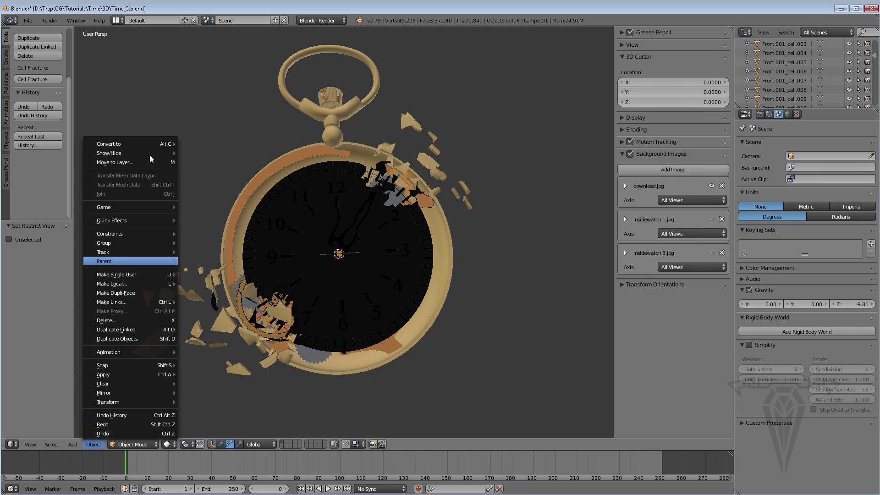
{"action": "mouse_move", "coordinate": [139, 152]}
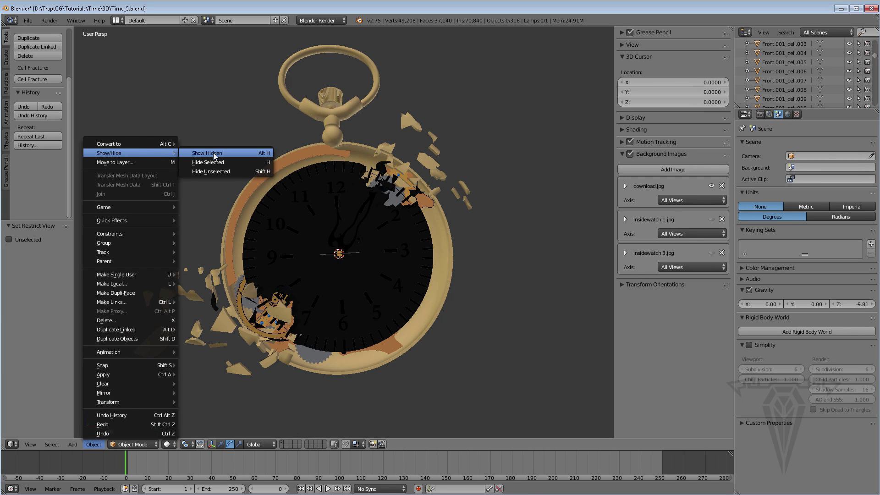
{"action": "left_click", "coordinate": [211, 153]}
{"action": "key", "text": "h"}
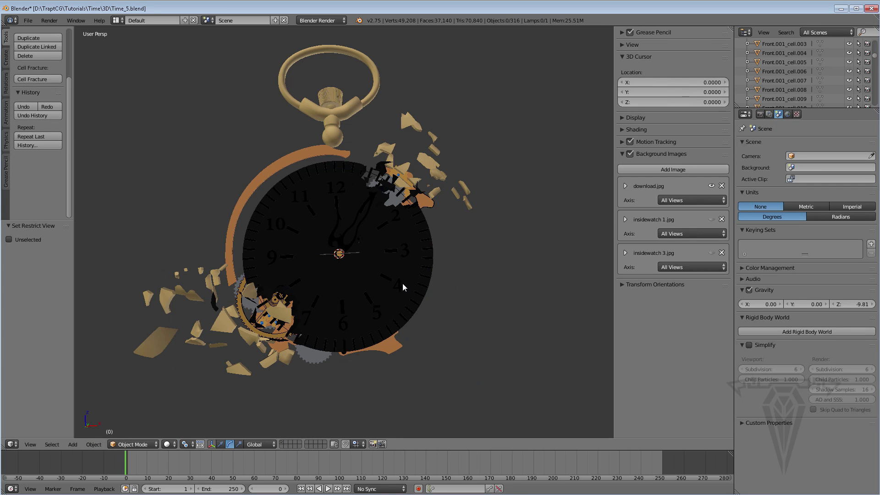
Step: Hide the black dial face, the thin dial rings and the hour tick marks
{"action": "right_click", "coordinate": [413, 301]}
{"action": "key", "text": "h"}
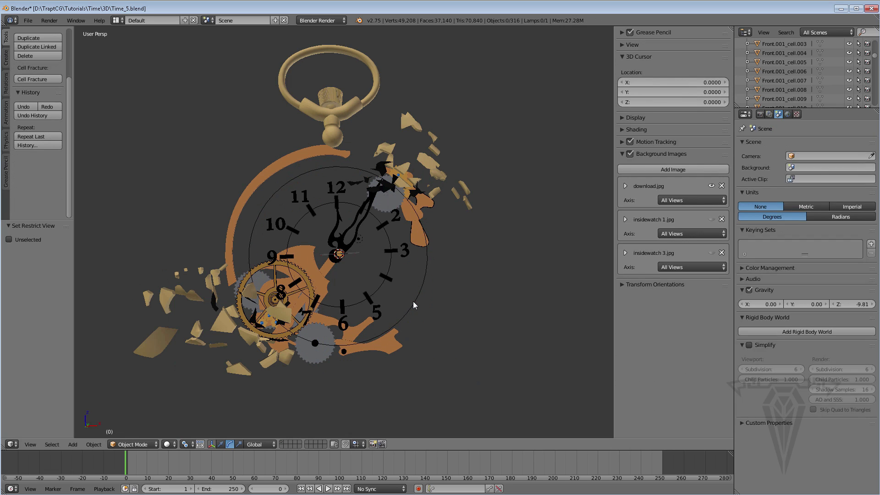
{"action": "right_click", "coordinate": [414, 301]}
{"action": "key", "text": "h"}
{"action": "right_click", "coordinate": [384, 275]}
{"action": "key", "text": "h"}
{"action": "right_click", "coordinate": [379, 282]}
{"action": "key", "text": "h"}
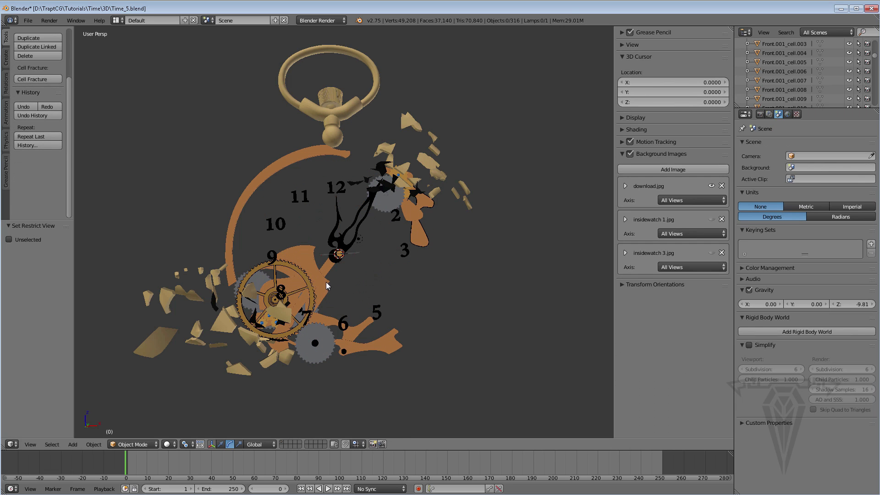
Step: Hide the orange movement plates and brackets around the large gear and below the dial's centre
{"action": "right_click", "coordinate": [325, 280]}
{"action": "key", "text": "h"}
{"action": "right_click", "coordinate": [323, 271]}
{"action": "key", "text": "h"}
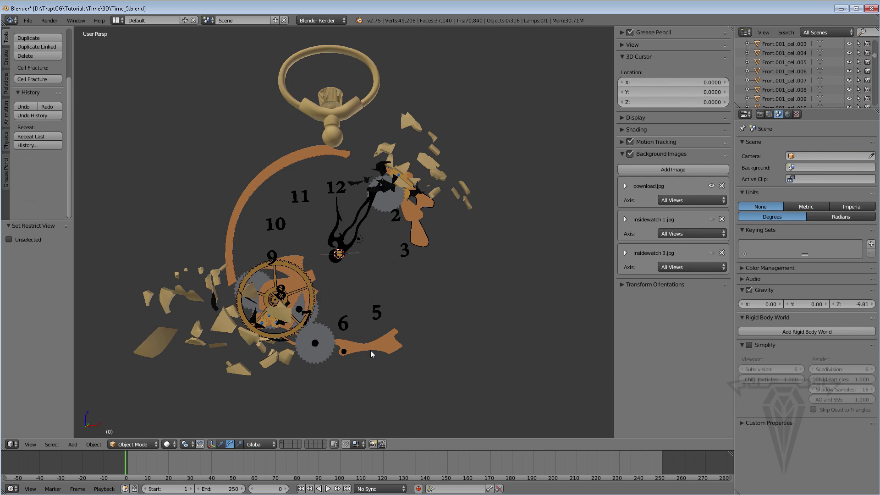
{"action": "right_click", "coordinate": [370, 350]}
{"action": "key", "text": "h"}
{"action": "right_click", "coordinate": [318, 282]}
{"action": "key", "text": "h"}
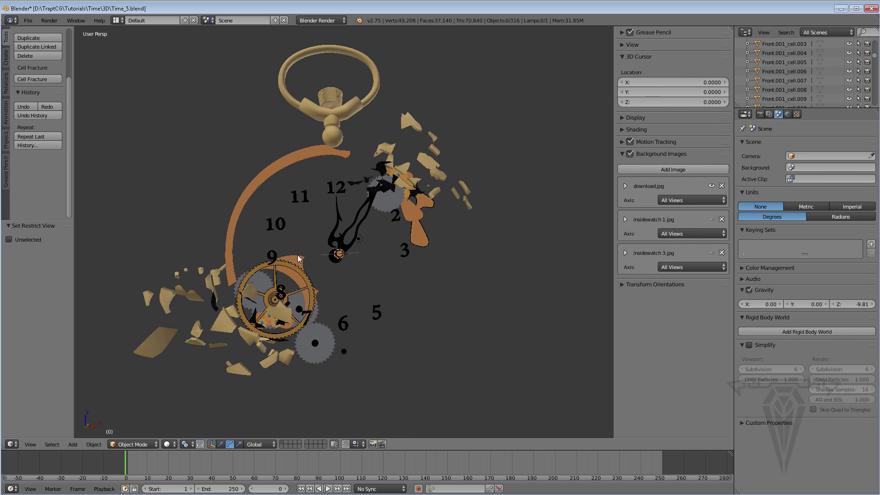
Step: Hide the remaining orange parts: the bracket behind the large gear, the long curved plate and the plate beside numeral 3
{"action": "right_click", "coordinate": [290, 330]}
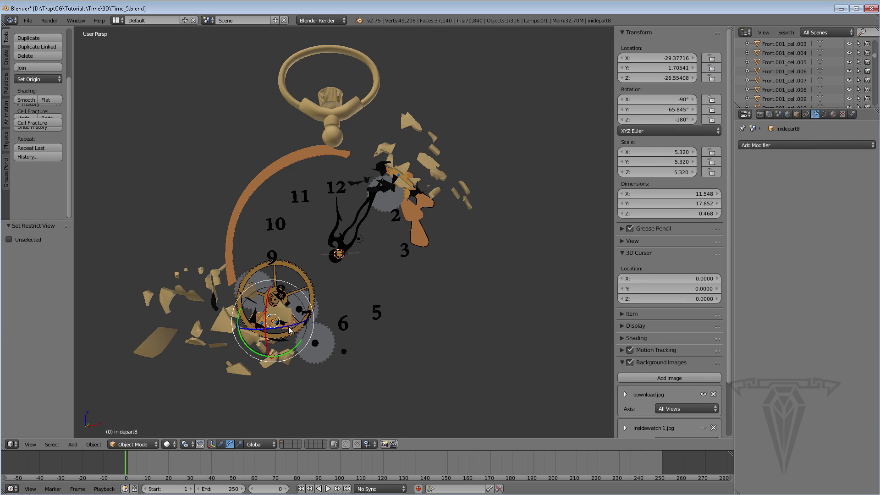
{"action": "key", "text": "h"}
{"action": "right_click", "coordinate": [257, 187]}
{"action": "key", "text": "h"}
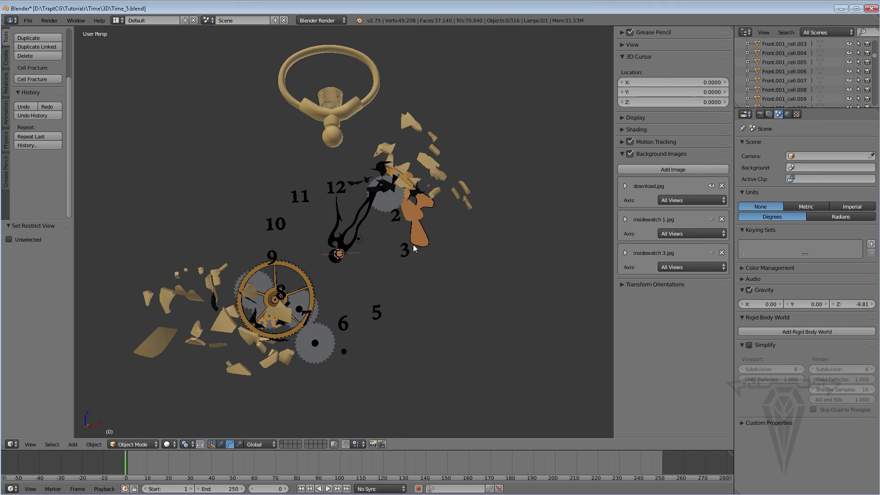
{"action": "right_click", "coordinate": [408, 213]}
{"action": "key", "text": "h"}
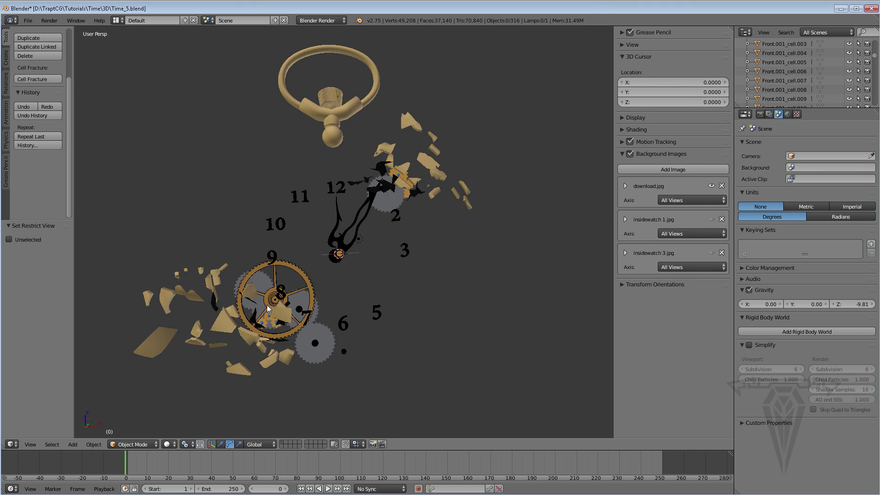
Step: Circle-select all the shattered fragments floating beside the large spoked gear and hide them
{"action": "middle_click_drag", "start_coordinate": [268, 304], "coordinate": [182, 299]}
{"action": "scroll", "coordinate": [251, 313], "scroll_direction": "up", "scroll_amount": 3}
{"action": "middle_click_drag", "start_coordinate": [252, 313], "coordinate": [302, 296]}
{"action": "left_click", "coordinate": [51, 445]}
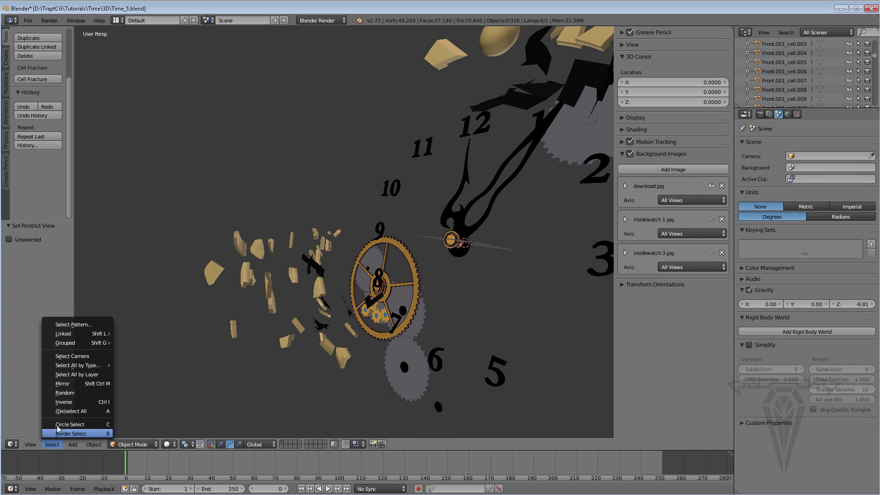
{"action": "left_click", "coordinate": [68, 424]}
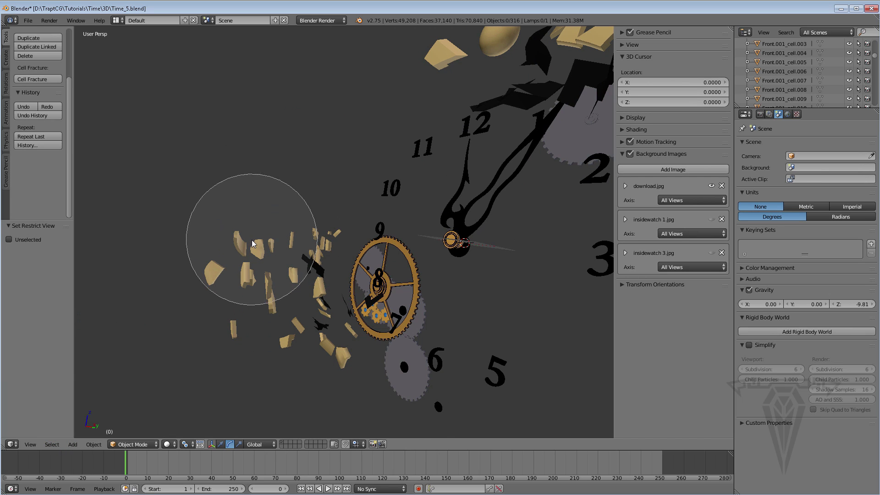
{"action": "scroll", "coordinate": [252, 239], "scroll_direction": "down", "scroll_amount": 5}
{"action": "scroll", "coordinate": [252, 239], "scroll_direction": "up", "scroll_amount": 6}
{"action": "scroll", "coordinate": [253, 240], "scroll_direction": "down", "scroll_amount": 2}
{"action": "mouse_move", "coordinate": [259, 239]}
{"action": "left_mouse_down"}
{"action": "mouse_move", "coordinate": [255, 275]}
{"action": "mouse_move", "coordinate": [276, 219]}
{"action": "mouse_move", "coordinate": [275, 321]}
{"action": "mouse_move", "coordinate": [291, 350]}
{"action": "mouse_move", "coordinate": [283, 323]}
{"action": "mouse_move", "coordinate": [246, 284]}
{"action": "left_mouse_up"}
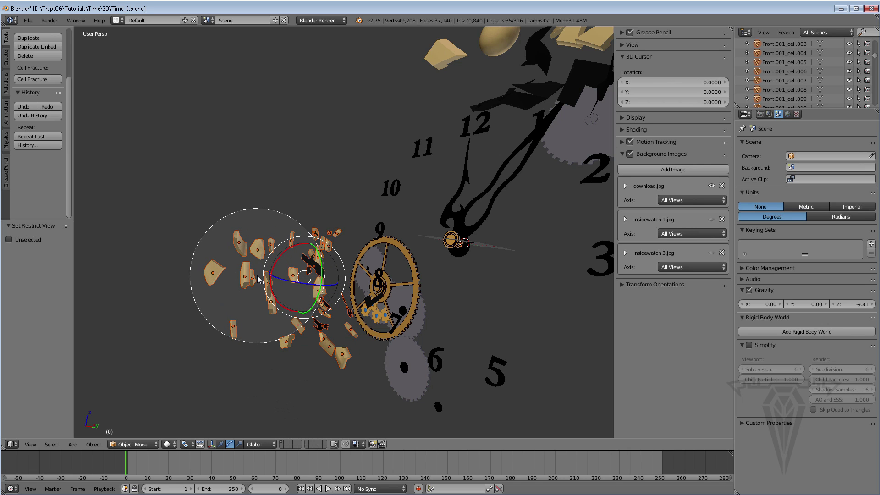
{"action": "right_click", "coordinate": [282, 240]}
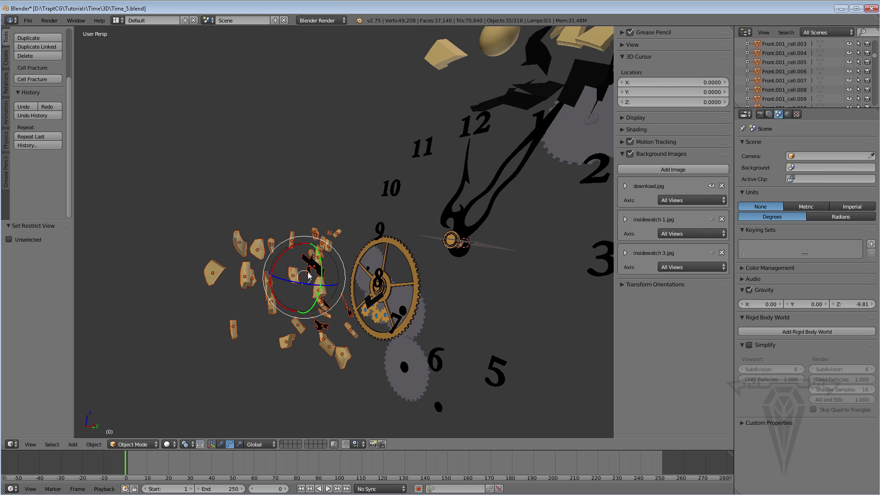
{"action": "key", "text": "h"}
Step: Circle-select the shattered fragments beside the hands and numeral 2, and hide them along with the leftover piece
{"action": "middle_click_drag", "start_coordinate": [310, 276], "coordinate": [340, 189]}
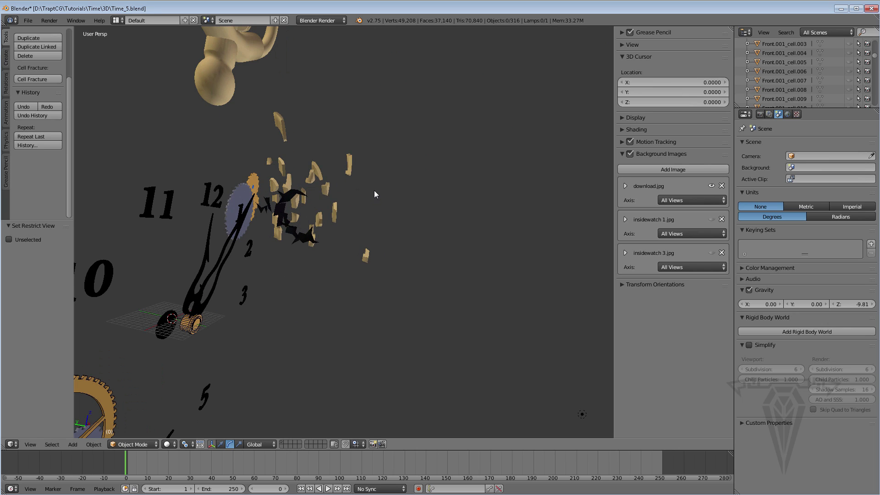
{"action": "key", "text": "c"}
{"action": "mouse_move", "coordinate": [375, 198]}
{"action": "left_mouse_down"}
{"action": "mouse_move", "coordinate": [366, 220]}
{"action": "mouse_move", "coordinate": [335, 192]}
{"action": "mouse_move", "coordinate": [336, 128]}
{"action": "mouse_move", "coordinate": [343, 137]}
{"action": "left_mouse_up"}
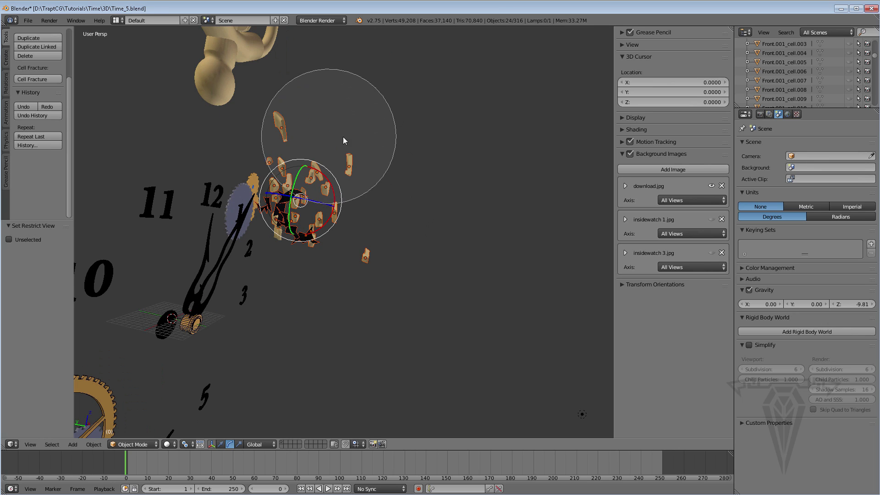
{"action": "key", "text": "Escape"}
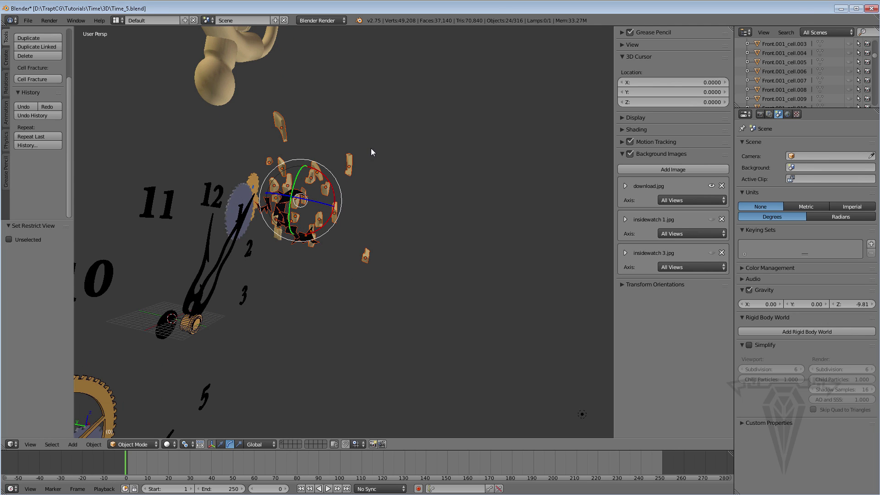
{"action": "key", "text": "h"}
{"action": "right_click", "coordinate": [286, 229]}
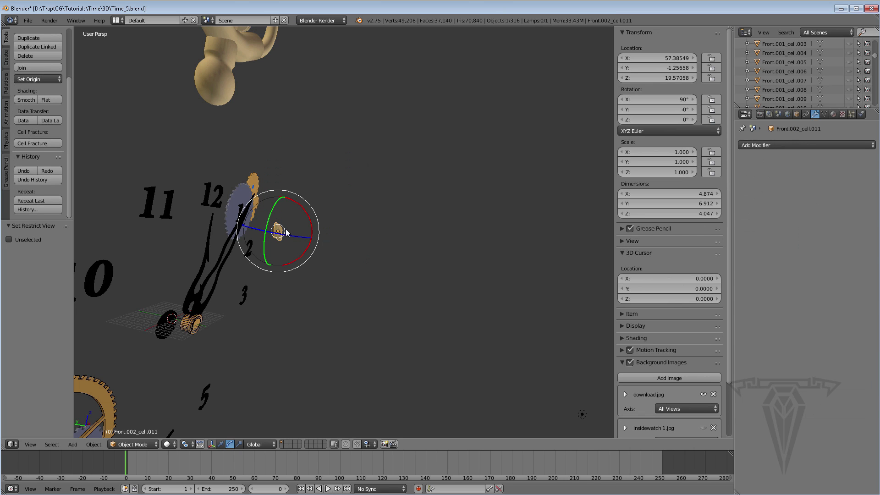
{"action": "key", "text": "h"}
Step: Hide the small black dial fragment lying in front of the large spoked gear
{"action": "scroll", "coordinate": [287, 229], "scroll_direction": "down", "scroll_amount": 2}
{"action": "middle_click_drag", "start_coordinate": [293, 248], "coordinate": [323, 204]}
{"action": "right_click", "coordinate": [246, 257]}
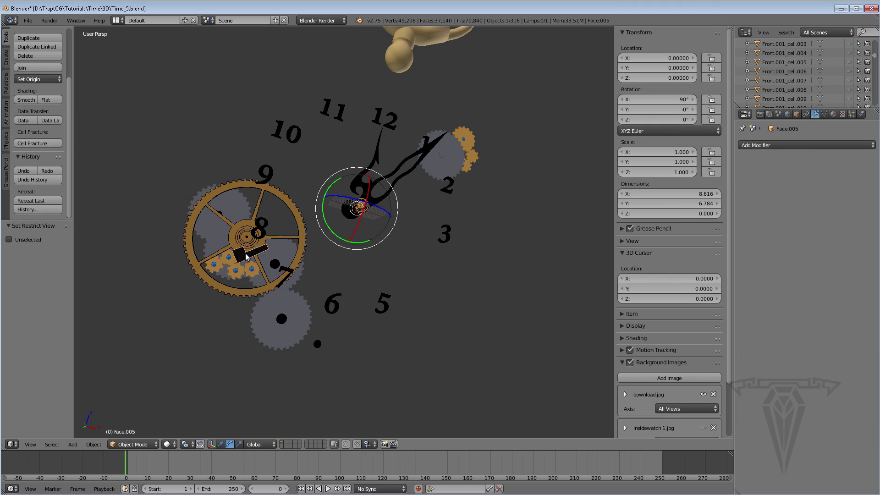
{"action": "key", "text": "h"}
{"action": "scroll", "coordinate": [295, 291], "scroll_direction": "up", "scroll_amount": 2}
{"action": "middle_click_drag", "start_coordinate": [333, 287], "coordinate": [298, 259], "text": "shift"}
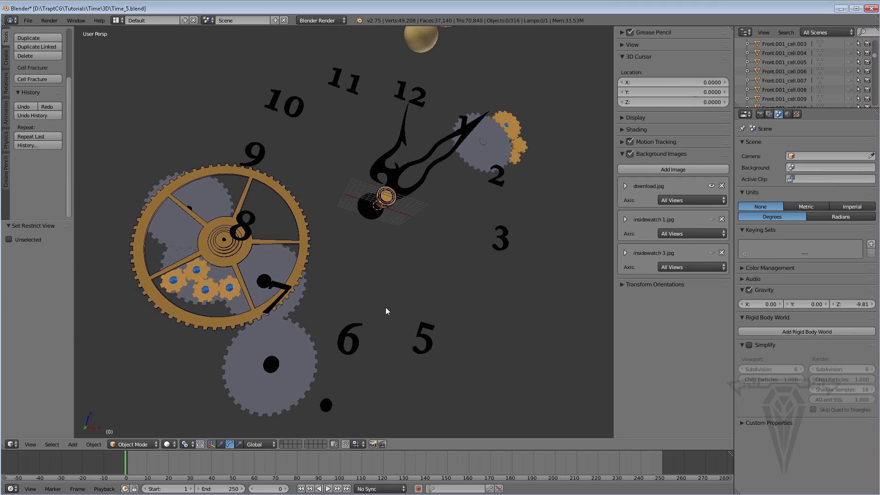
{"action": "middle_click_drag", "start_coordinate": [386, 307], "coordinate": [376, 292], "text": "shift"}
Step: Review the File section of the user preferences and close the preferences window
{"action": "left_click", "coordinate": [28, 20]}
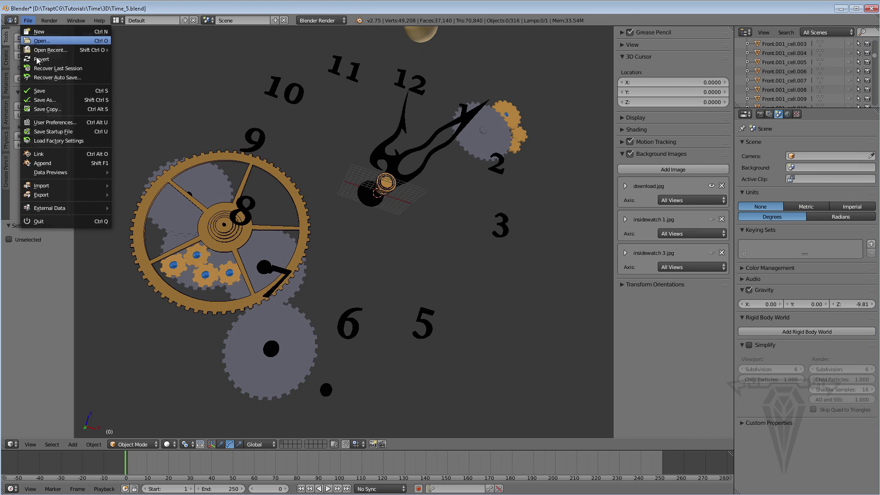
{"action": "left_click", "coordinate": [53, 120]}
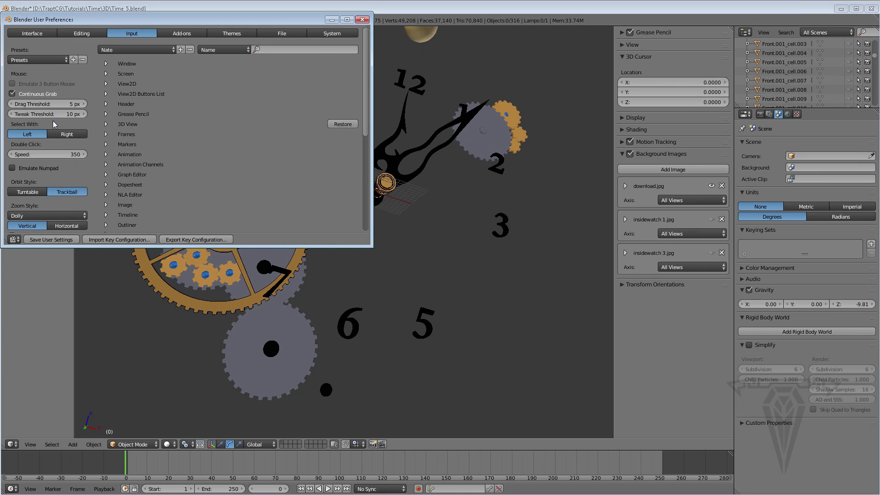
{"action": "left_click", "coordinate": [293, 32]}
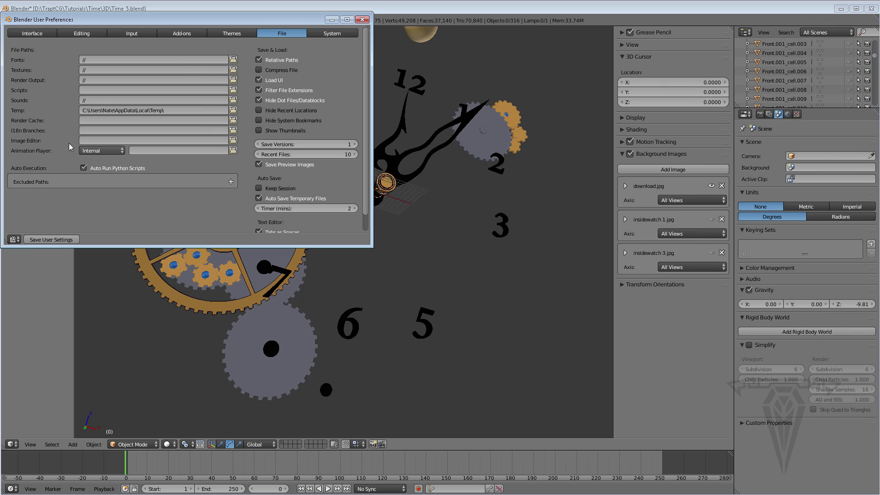
{"action": "left_click", "coordinate": [362, 19]}
Step: Inspect the rotation values of the grey gear below the large spoked gear
{"action": "scroll", "coordinate": [286, 280], "scroll_direction": "up", "scroll_amount": 3}
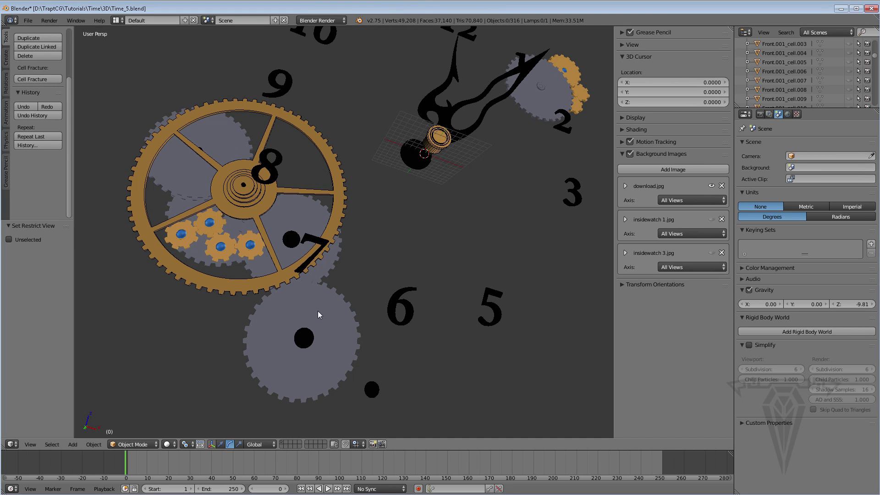
{"action": "right_click", "coordinate": [318, 314]}
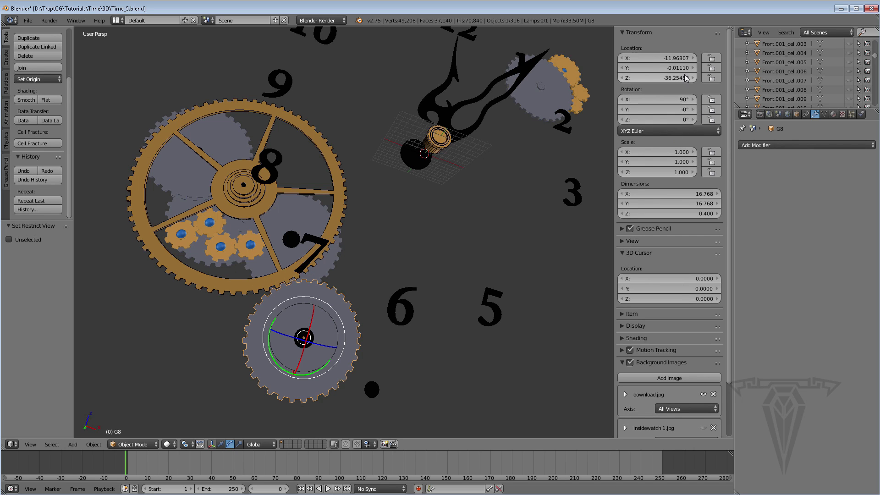
{"action": "scroll", "coordinate": [235, 244], "scroll_direction": "up", "scroll_amount": 3}
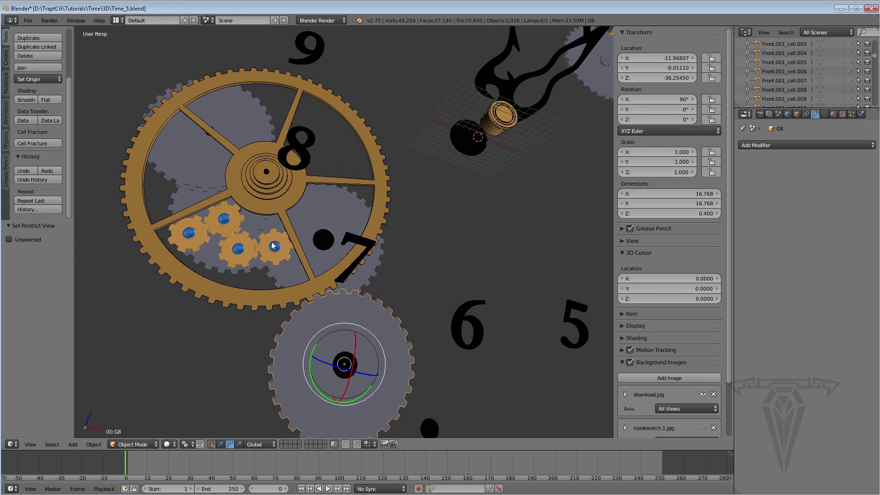
Step: Set the X rotation of the small orange gear G2.003, the one nearest numeral 7, to 90°
{"action": "right_click", "coordinate": [254, 264]}
{"action": "middle_click_drag", "start_coordinate": [229, 282], "coordinate": [291, 283], "text": "shift"}
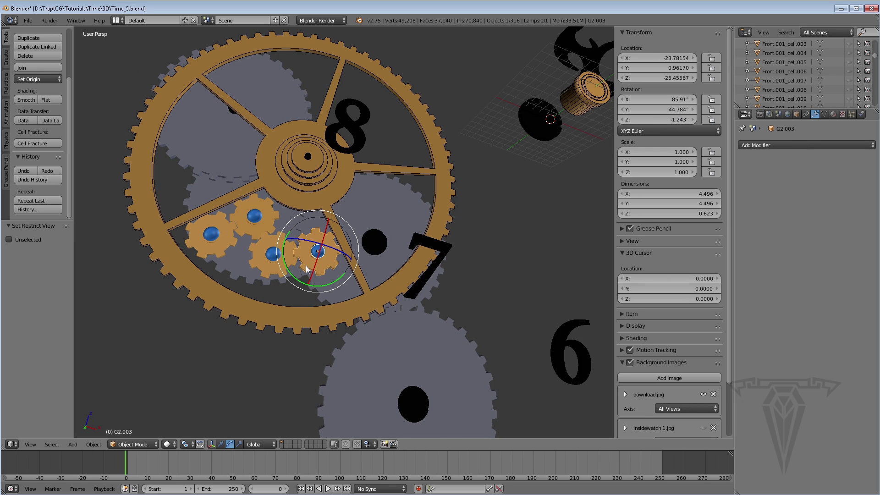
{"action": "middle_click_drag", "start_coordinate": [306, 267], "coordinate": [333, 264], "text": "shift"}
{"action": "scroll", "coordinate": [327, 265], "scroll_direction": "up", "scroll_amount": 1}
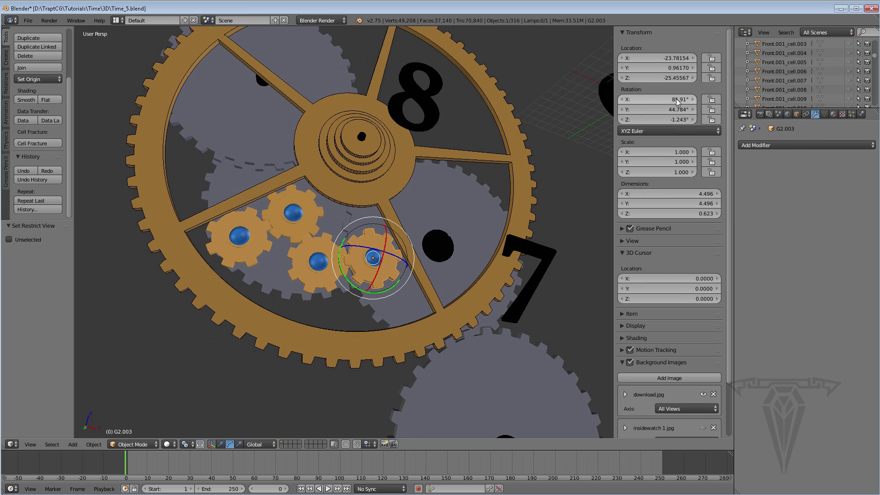
{"action": "left_click", "coordinate": [674, 100]}
{"action": "key", "text": "Return"}
Step: Set the rotation of the neighbouring small orange gear G2.001 to 90° on X and 0° on Z
{"action": "right_click", "coordinate": [314, 277]}
{"action": "left_click", "coordinate": [678, 99]}
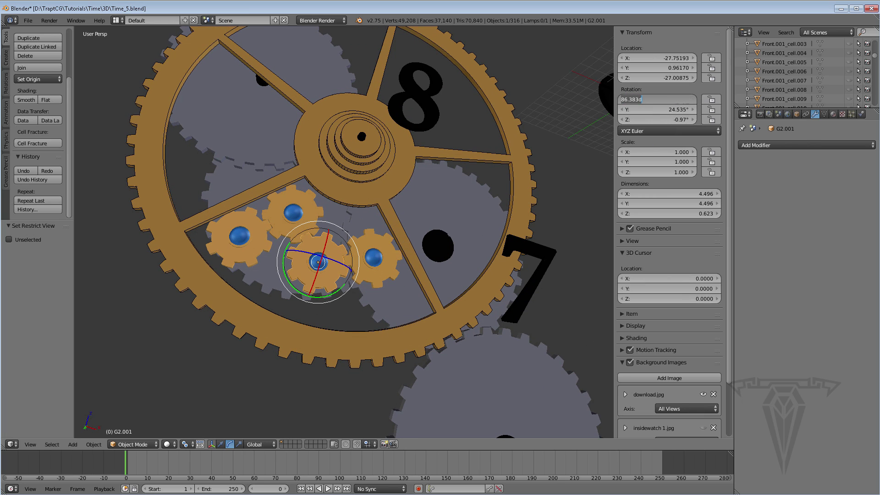
{"action": "type", "text": "90"}
{"action": "key", "text": "Return"}
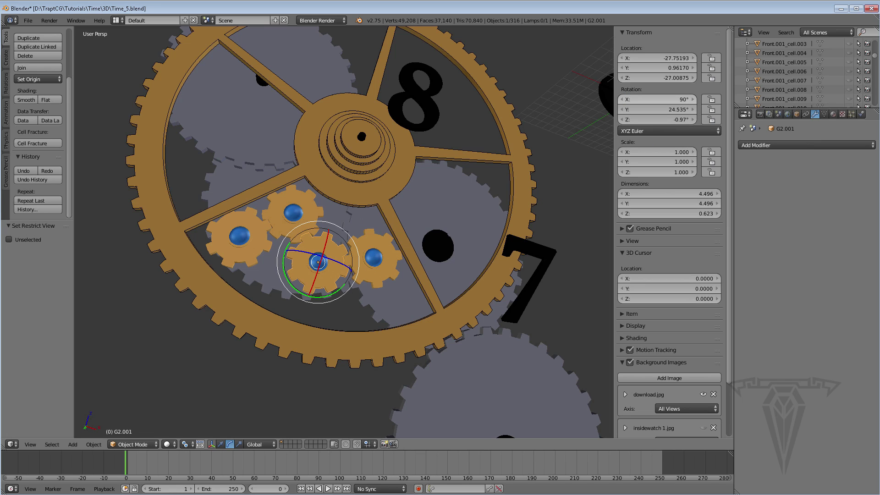
{"action": "left_click", "coordinate": [678, 119]}
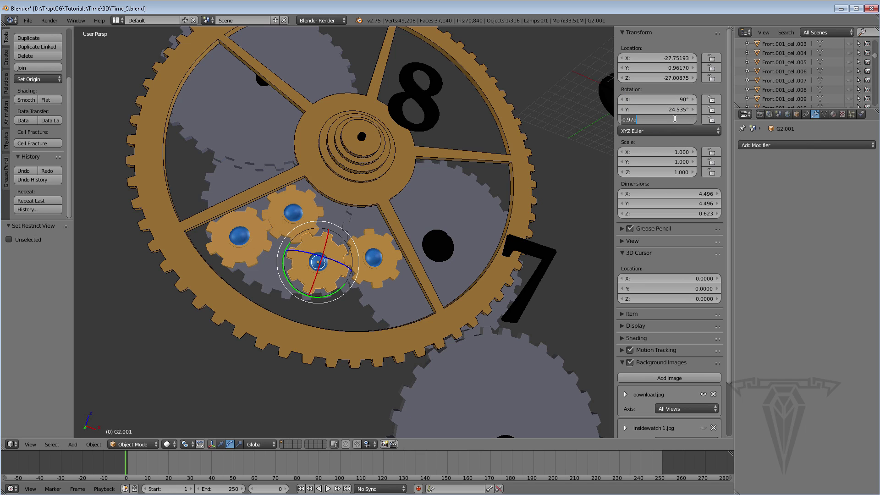
{"action": "type", "text": "0"}
{"action": "key", "text": "Return"}
Step: Set the Z rotation of the small orange gear G2.003 to 0°
{"action": "right_click", "coordinate": [382, 277]}
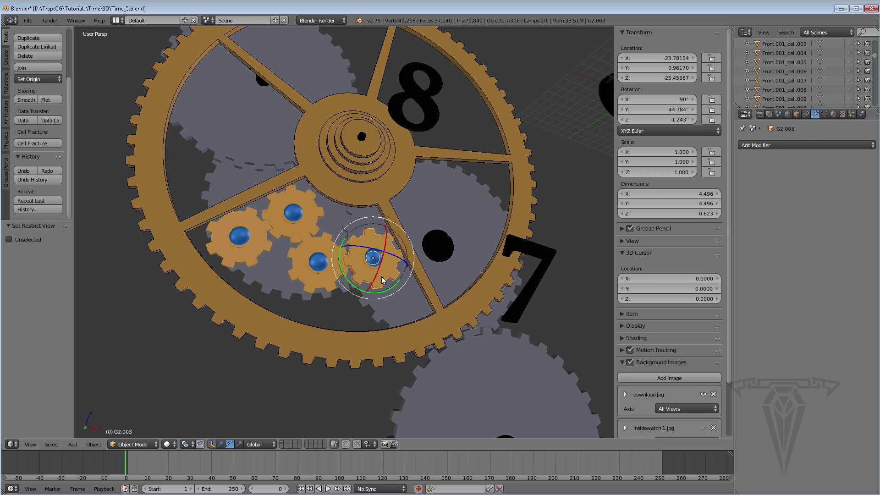
{"action": "left_click", "coordinate": [663, 118]}
{"action": "type", "text": "0"}
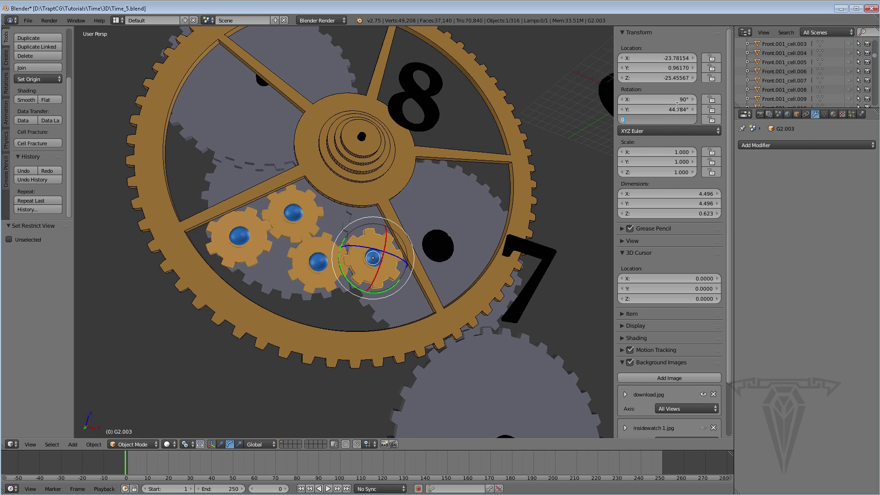
{"action": "key", "text": "Return"}
Step: Check the rotation of small gear G2.004, and set G2.002's rotation to 90° on X and 0° on Z
{"action": "right_click", "coordinate": [290, 224]}
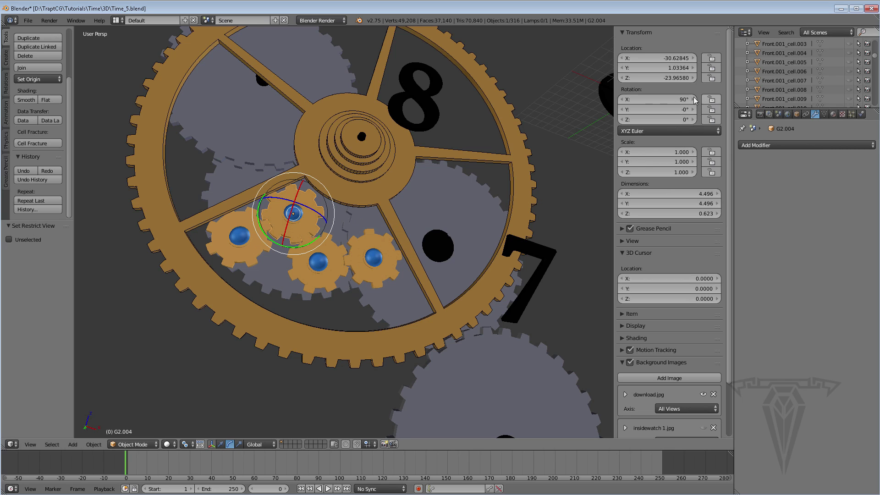
{"action": "right_click", "coordinate": [259, 260]}
{"action": "double_click", "coordinate": [678, 99]}
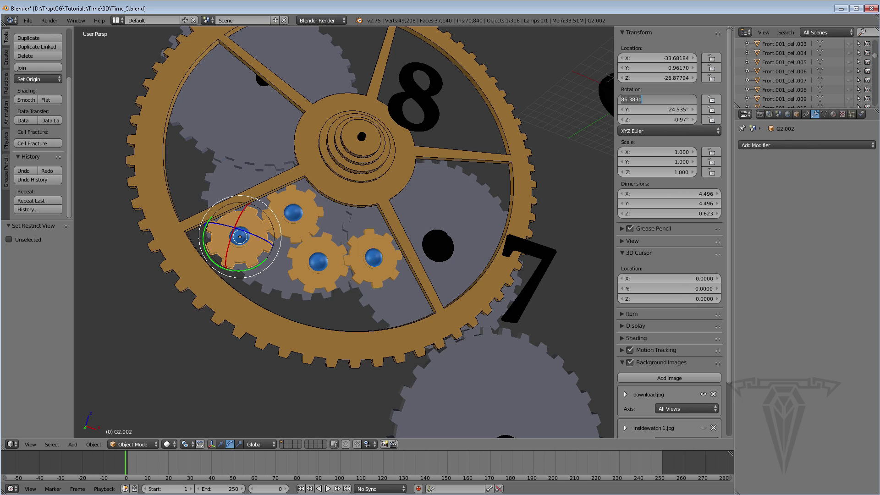
{"action": "type", "text": "90"}
{"action": "key", "text": "Return"}
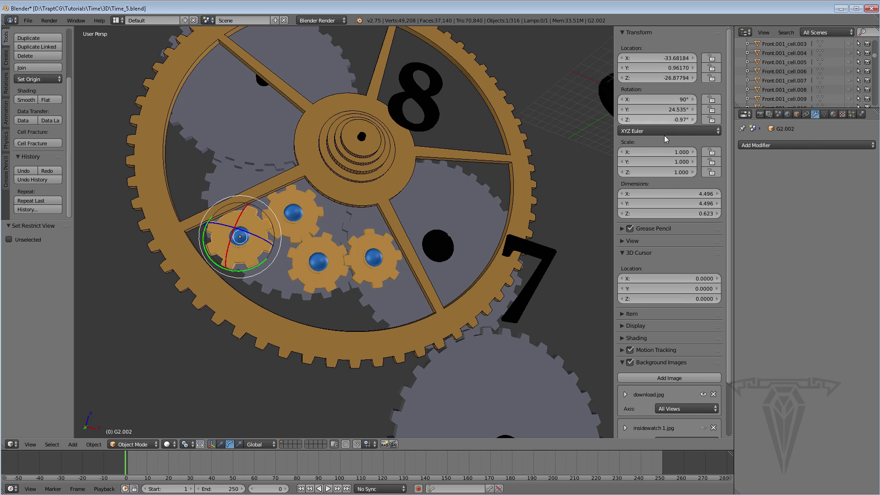
{"action": "double_click", "coordinate": [664, 119]}
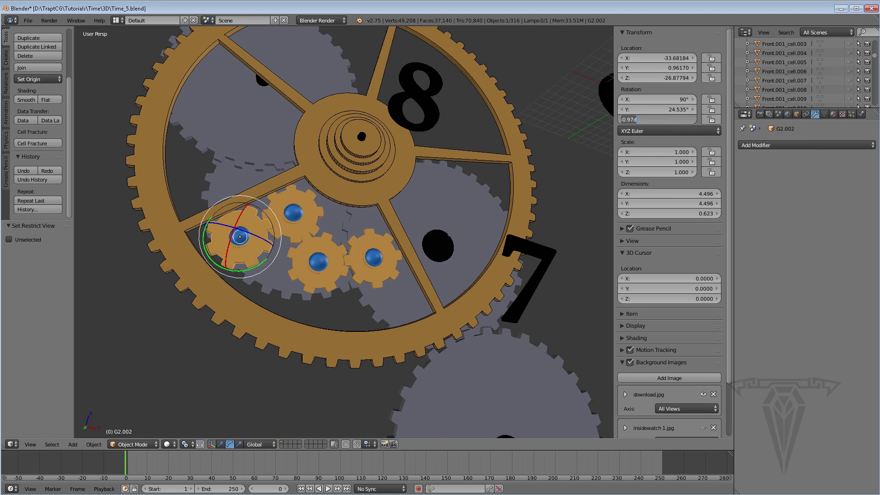
{"action": "type", "text": "0"}
{"action": "key", "text": "Return"}
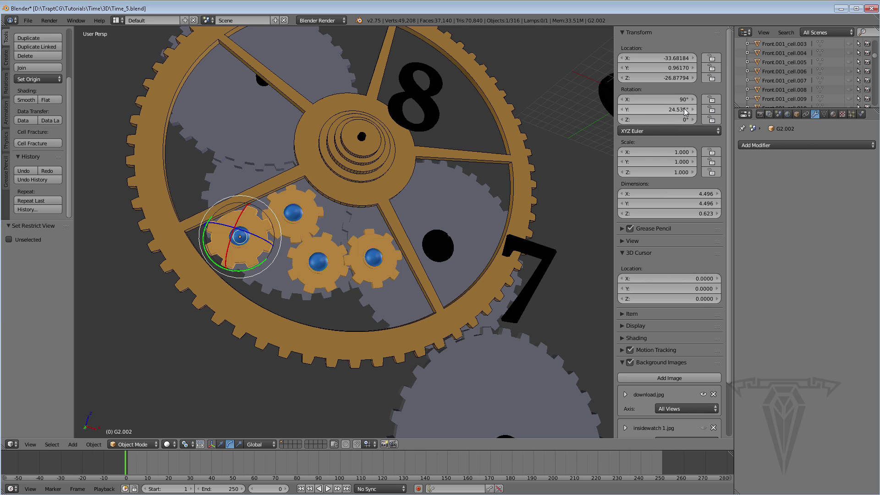
Step: Inspect the rotation values and tooth meshing of the small orange gears G2.004 and G2.001
{"action": "scroll", "coordinate": [263, 225], "scroll_direction": "up", "scroll_amount": 3}
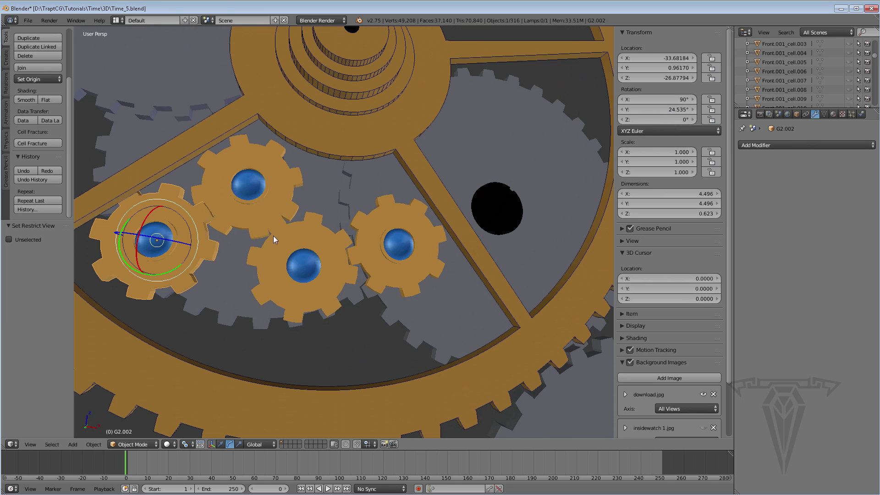
{"action": "right_click", "coordinate": [275, 193]}
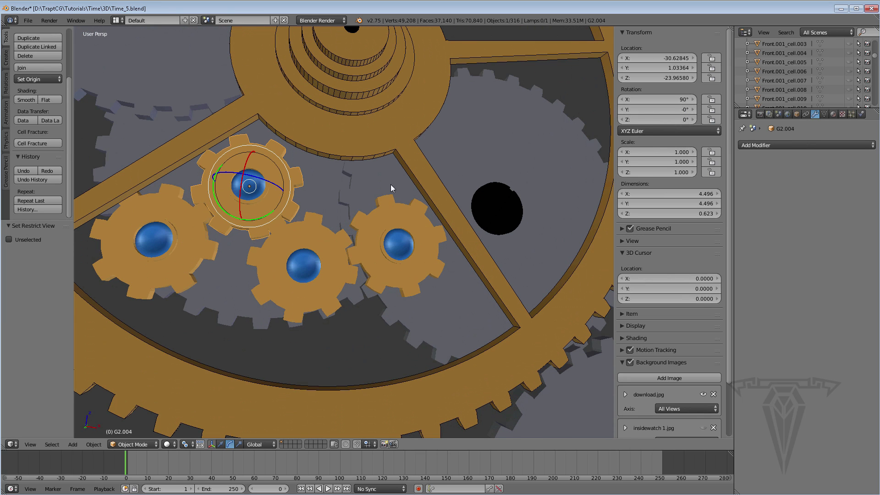
{"action": "right_click", "coordinate": [295, 225]}
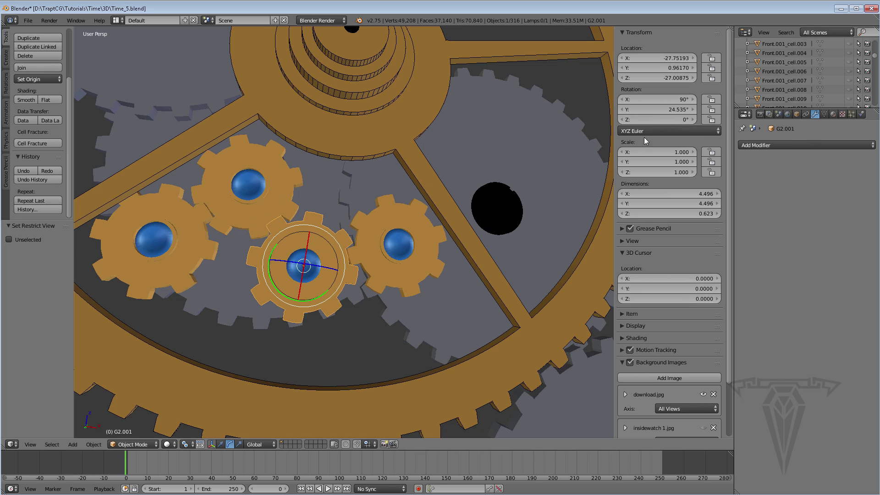
{"action": "scroll", "coordinate": [330, 282], "scroll_direction": "down", "scroll_amount": 2}
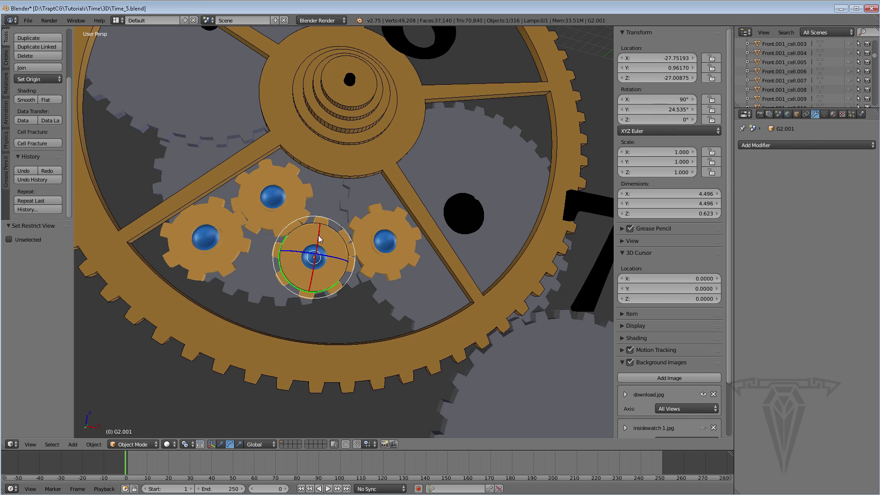
Step: Apply the rotation of the grey gear G8 below the large orange wheel
{"action": "scroll", "coordinate": [300, 250], "scroll_direction": "down", "scroll_amount": 5}
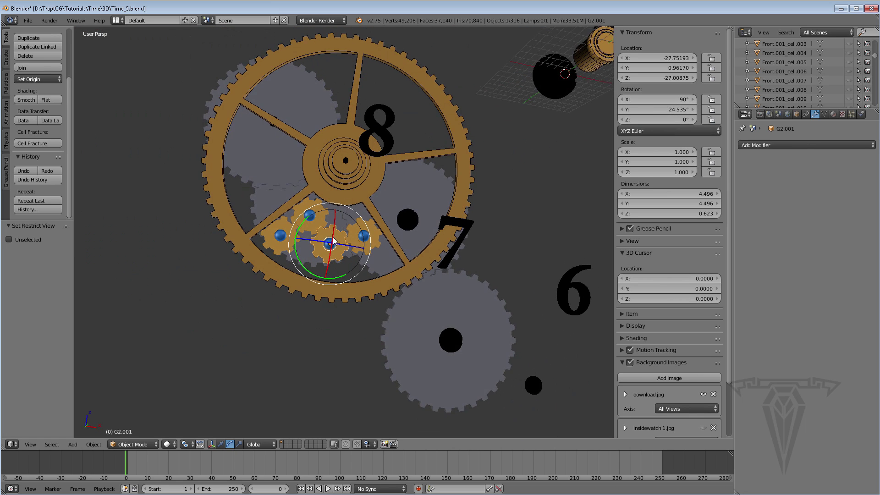
{"action": "right_click", "coordinate": [408, 312]}
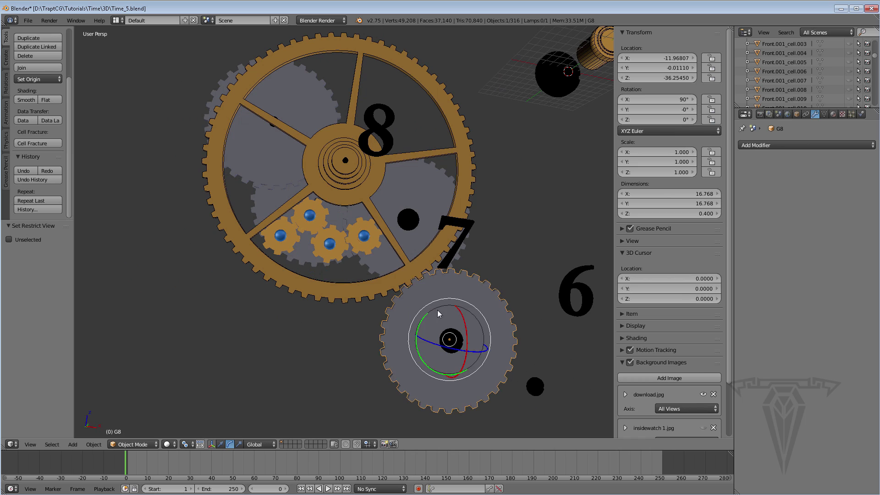
{"action": "middle_click_drag", "start_coordinate": [403, 293], "coordinate": [305, 255], "text": "shift"}
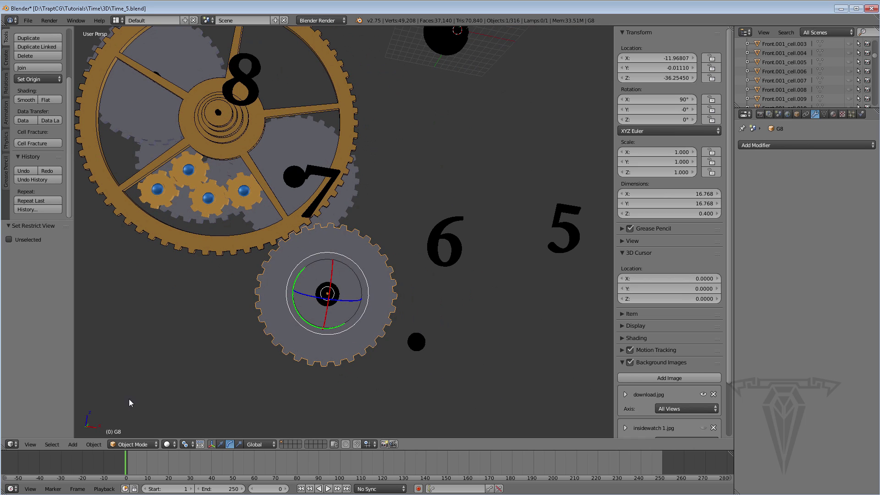
{"action": "left_click", "coordinate": [94, 445]}
{"action": "mouse_move", "coordinate": [120, 373]}
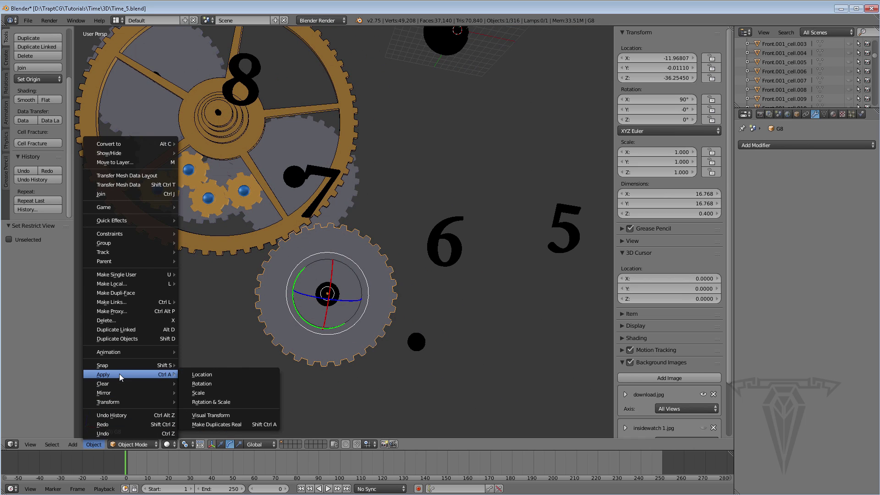
{"action": "left_click", "coordinate": [209, 385]}
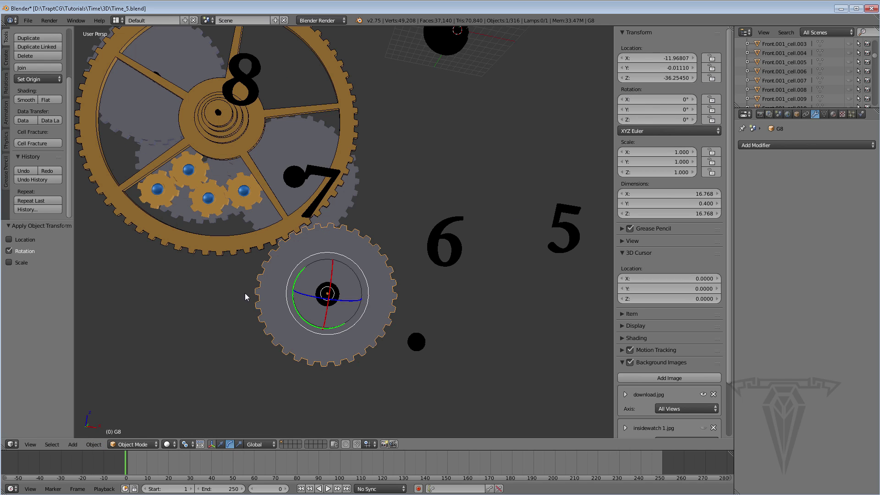
Step: Select the large orange wheel together with its four small orange gears and the three grey gears behind it
{"action": "scroll", "coordinate": [271, 284], "scroll_direction": "up", "scroll_amount": 3}
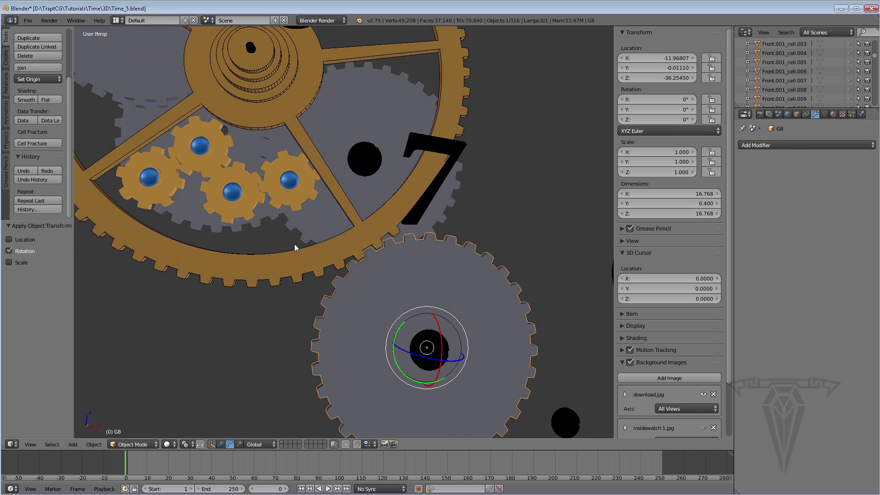
{"action": "right_click", "coordinate": [270, 266]}
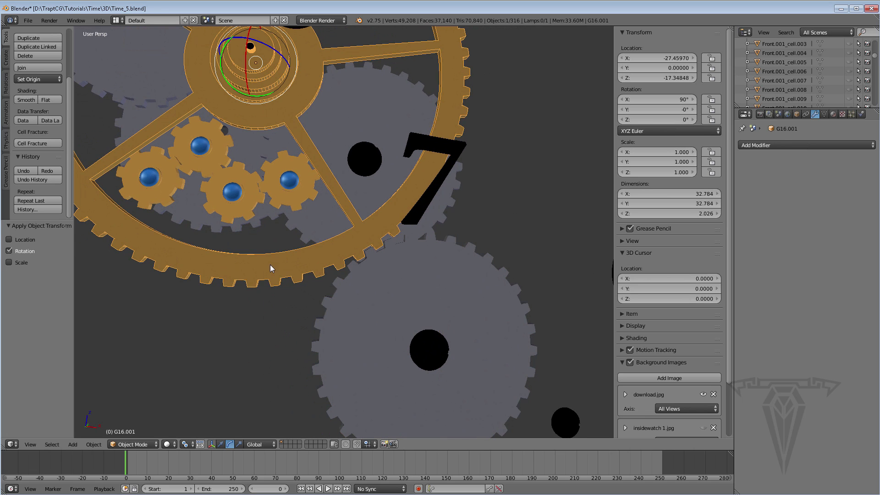
{"action": "right_click", "coordinate": [312, 224], "text": "shift"}
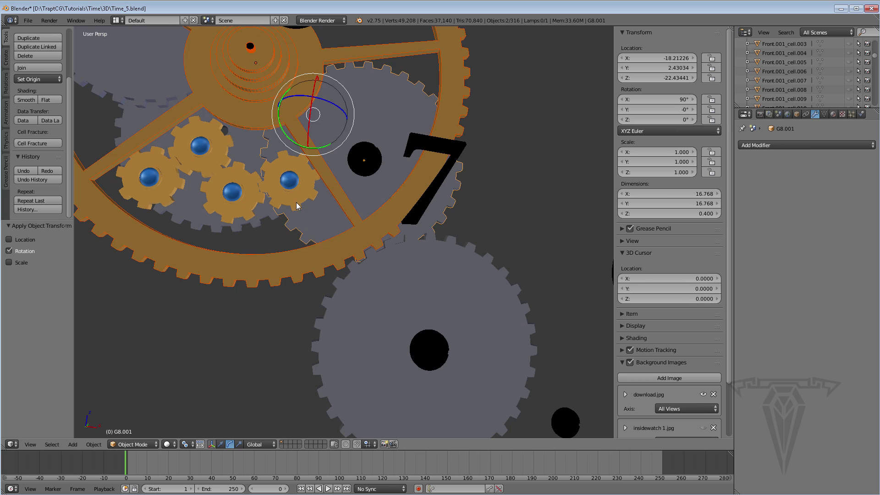
{"action": "right_click", "coordinate": [293, 205], "text": "shift"}
{"action": "right_click", "coordinate": [253, 208], "text": "shift"}
{"action": "right_click", "coordinate": [193, 224], "text": "shift"}
{"action": "right_click", "coordinate": [187, 177], "text": "shift"}
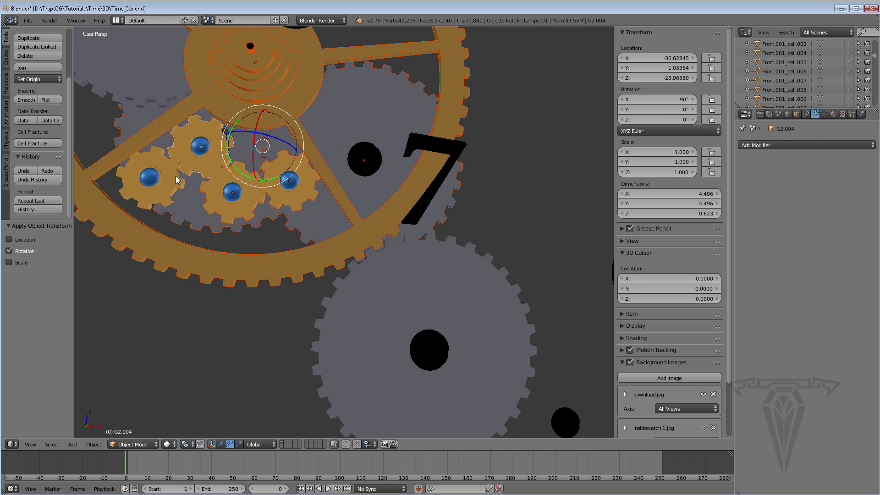
{"action": "right_click", "coordinate": [177, 183], "text": "shift"}
{"action": "right_click", "coordinate": [146, 86], "text": "shift"}
Step: Extend the selection with grey gear G8.004 and its three neighbouring orange gears, and apply the rotation of all selected gears
{"action": "scroll", "coordinate": [212, 103], "scroll_direction": "down", "scroll_amount": 3}
{"action": "middle_click_drag", "start_coordinate": [363, 125], "coordinate": [236, 200], "text": "shift"}
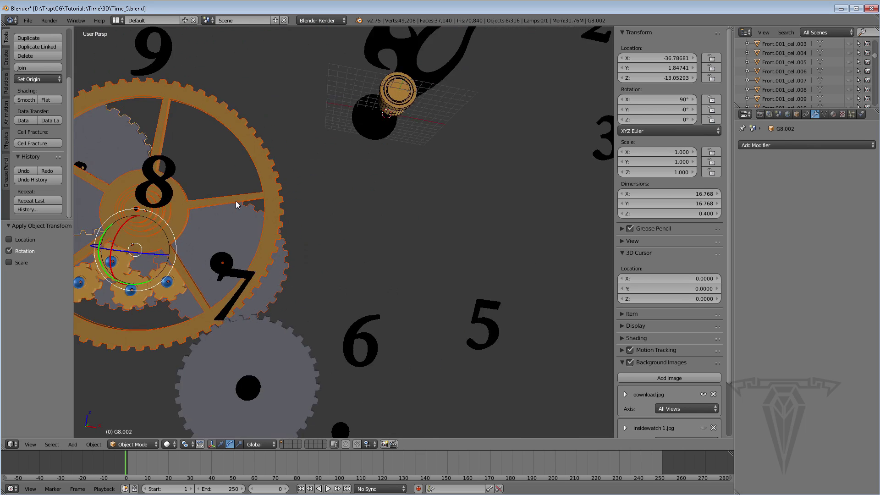
{"action": "scroll", "coordinate": [236, 201], "scroll_direction": "down", "scroll_amount": 3}
{"action": "middle_click_drag", "start_coordinate": [513, 95], "coordinate": [398, 182], "text": "shift"}
{"action": "scroll", "coordinate": [398, 183], "scroll_direction": "up", "scroll_amount": 2}
{"action": "right_click", "coordinate": [372, 154], "text": "shift"}
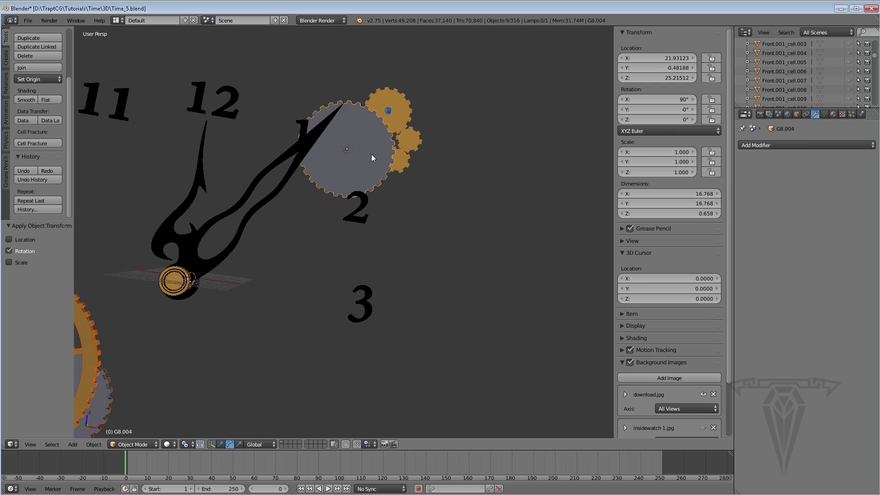
{"action": "right_click", "coordinate": [400, 166], "text": "shift"}
{"action": "right_click", "coordinate": [415, 144], "text": "shift"}
{"action": "right_click", "coordinate": [401, 110], "text": "shift"}
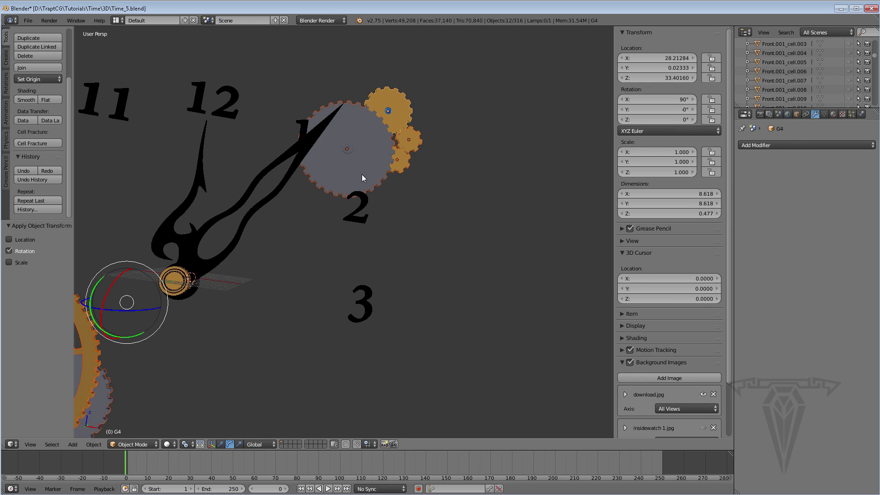
{"action": "middle_click_drag", "start_coordinate": [362, 174], "coordinate": [426, 165], "text": "shift"}
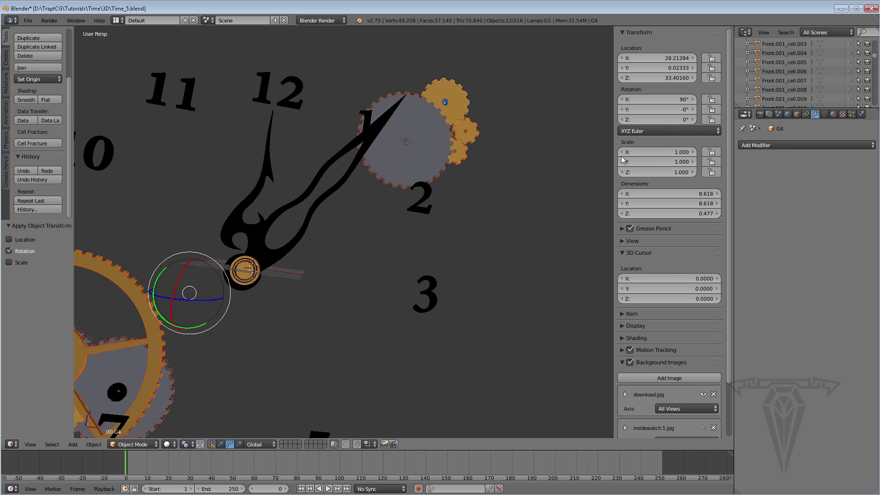
{"action": "left_click", "coordinate": [94, 445]}
{"action": "mouse_move", "coordinate": [136, 376]}
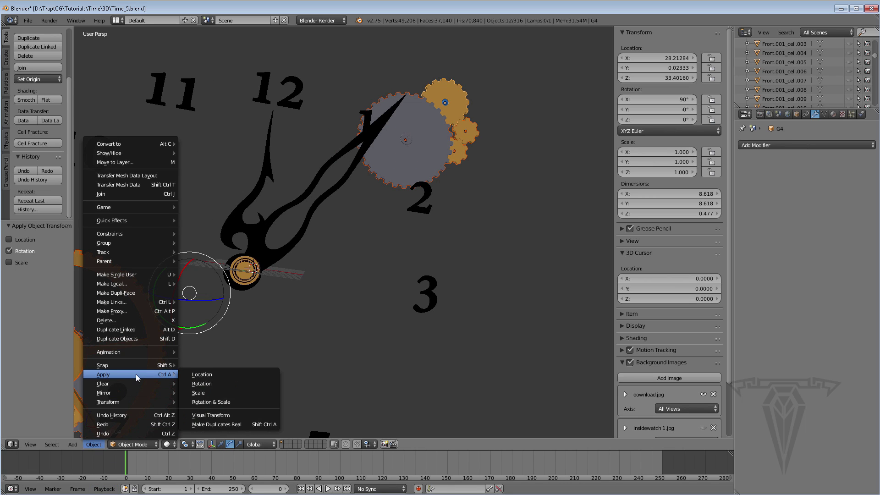
{"action": "left_click", "coordinate": [209, 385]}
Step: Check the rotation values of the large orange wheel G16.001 and the small orange gear G2.001
{"action": "middle_click_drag", "start_coordinate": [250, 316], "coordinate": [339, 262], "text": "shift"}
{"action": "scroll", "coordinate": [339, 262], "scroll_direction": "down", "scroll_amount": 1}
{"action": "middle_click_drag", "start_coordinate": [295, 304], "coordinate": [319, 270], "text": "shift"}
{"action": "right_click", "coordinate": [201, 338]}
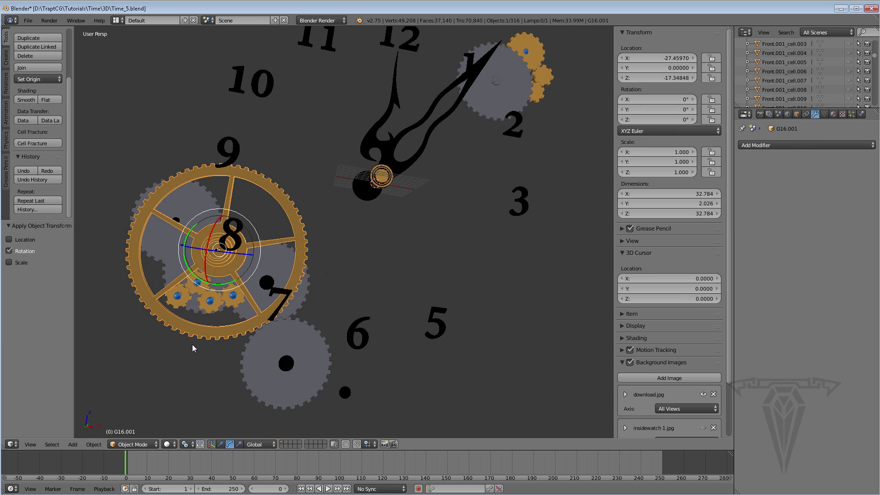
{"action": "right_click", "coordinate": [213, 305]}
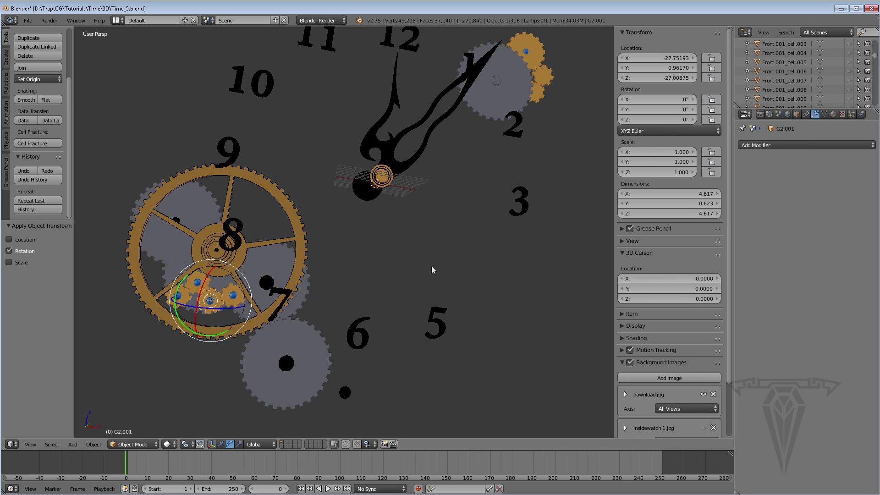
Step: Look through the object constraints available for the small orange gear G2.001
{"action": "scroll", "coordinate": [321, 280], "scroll_direction": "up", "scroll_amount": 1}
{"action": "middle_click_drag", "start_coordinate": [289, 334], "coordinate": [340, 321], "text": "shift"}
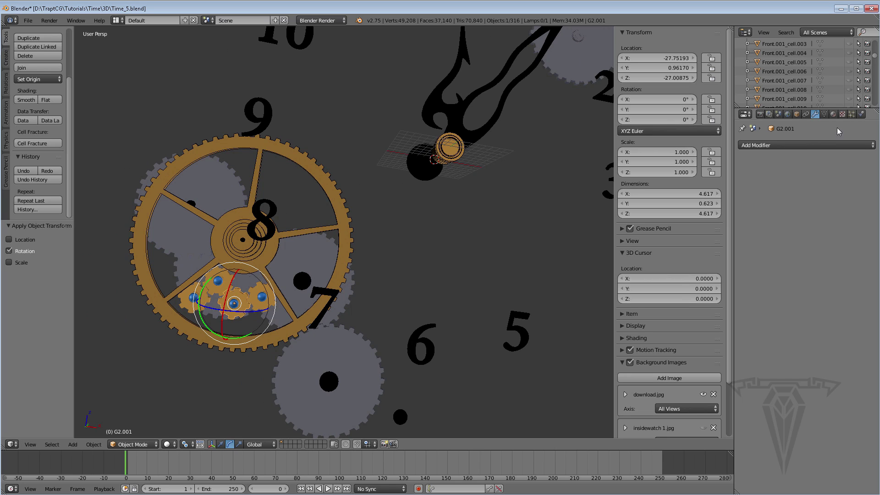
{"action": "left_click", "coordinate": [805, 114]}
{"action": "left_click", "coordinate": [794, 144]}
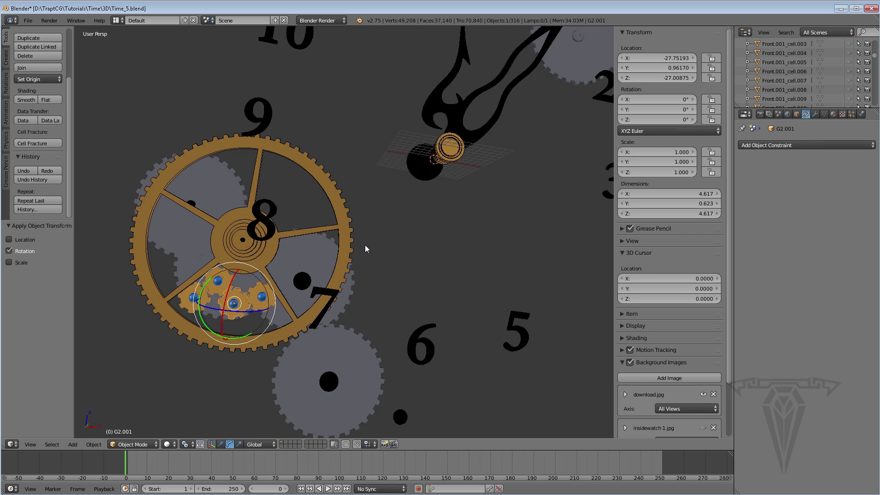
Step: Select the grey gear G8 below the large orange wheel
{"action": "scroll", "coordinate": [366, 243], "scroll_direction": "up", "scroll_amount": 2}
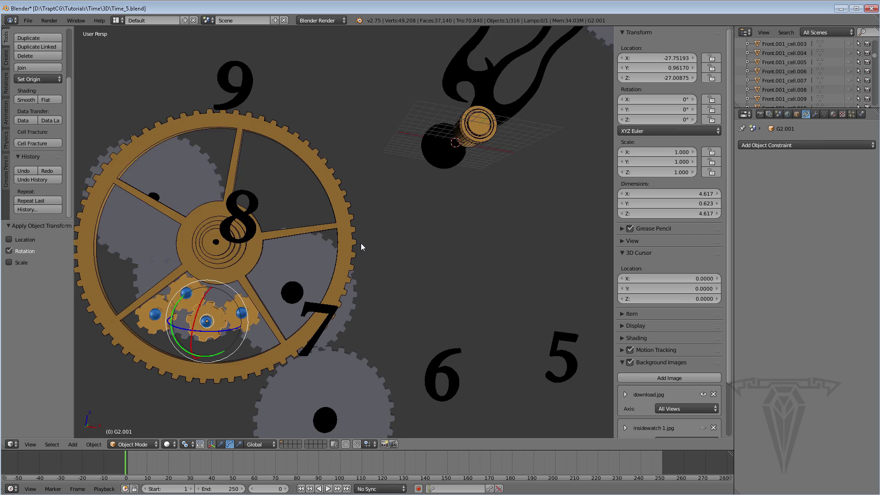
{"action": "middle_click_drag", "start_coordinate": [361, 243], "coordinate": [361, 205], "text": "shift"}
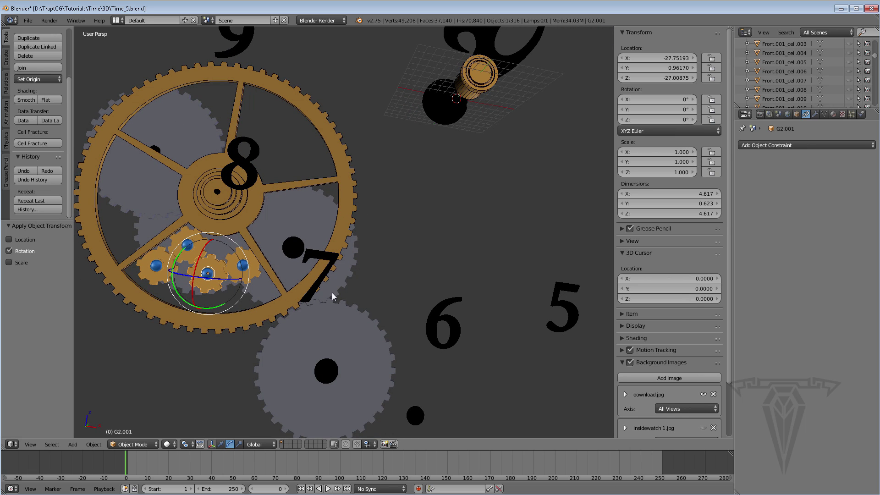
{"action": "middle_click_drag", "start_coordinate": [332, 293], "coordinate": [345, 281], "text": "shift"}
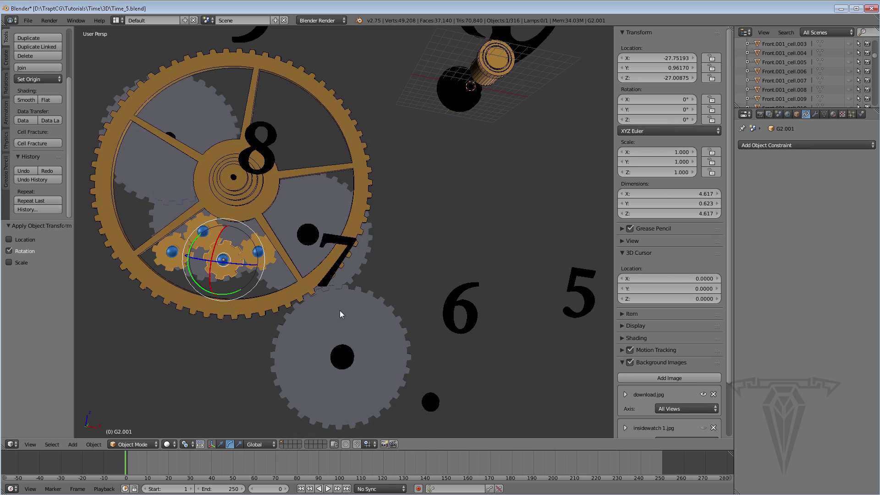
{"action": "scroll", "coordinate": [361, 186], "scroll_direction": "down", "scroll_amount": 5}
{"action": "scroll", "coordinate": [359, 183], "scroll_direction": "up", "scroll_amount": 4}
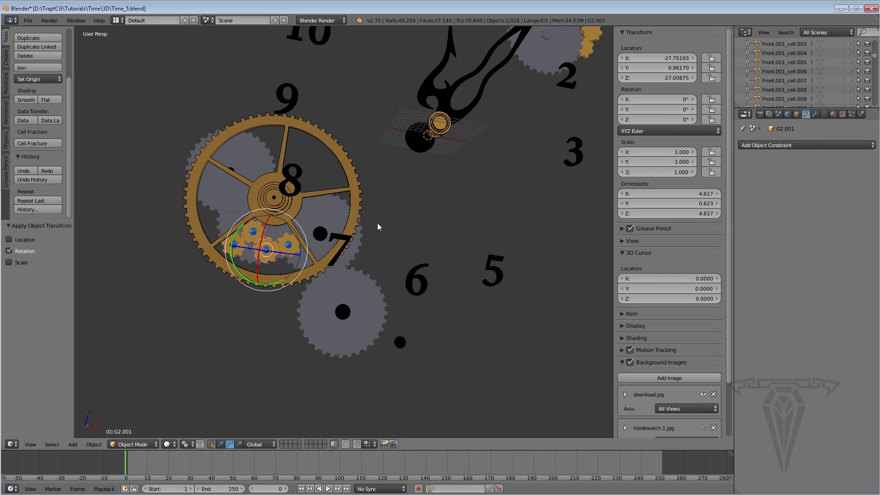
{"action": "scroll", "coordinate": [379, 260], "scroll_direction": "up", "scroll_amount": 1}
{"action": "right_click", "coordinate": [382, 323]}
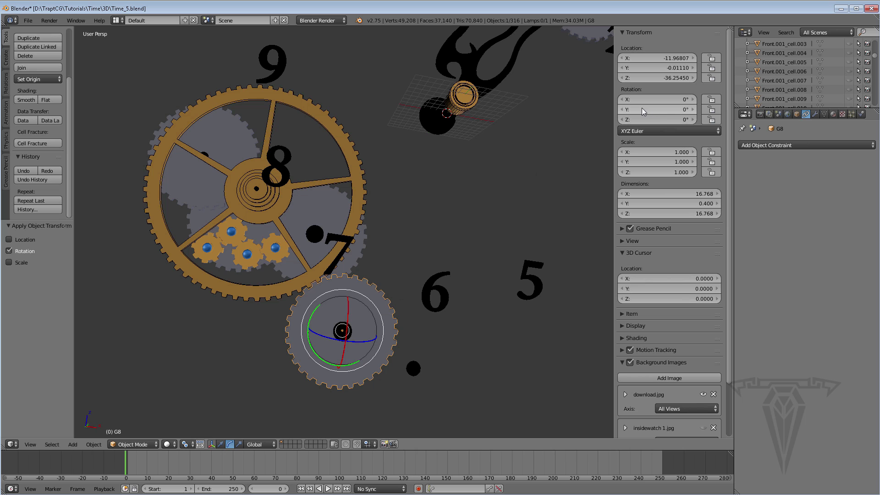
Step: Try out different Y rotation values on the grey gear G8
{"action": "mouse_move", "coordinate": [642, 108]}
{"action": "left_mouse_down"}
{"action": "mouse_move", "coordinate": [656, 108]}
{"action": "mouse_move", "coordinate": [646, 109]}
{"action": "left_mouse_up"}
{"action": "scroll", "coordinate": [316, 321], "scroll_direction": "up", "scroll_amount": 4}
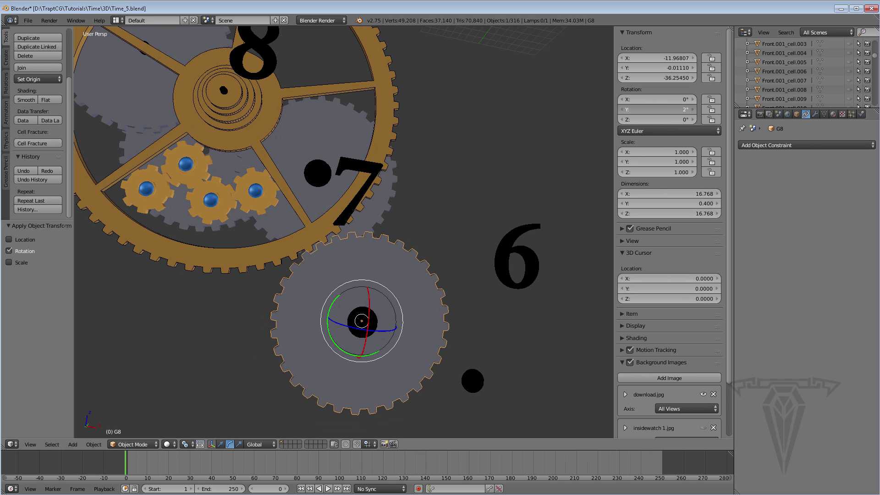
{"action": "left_click", "coordinate": [668, 109]}
{"action": "type", "text": "-140"}
{"action": "key", "text": "Escape"}
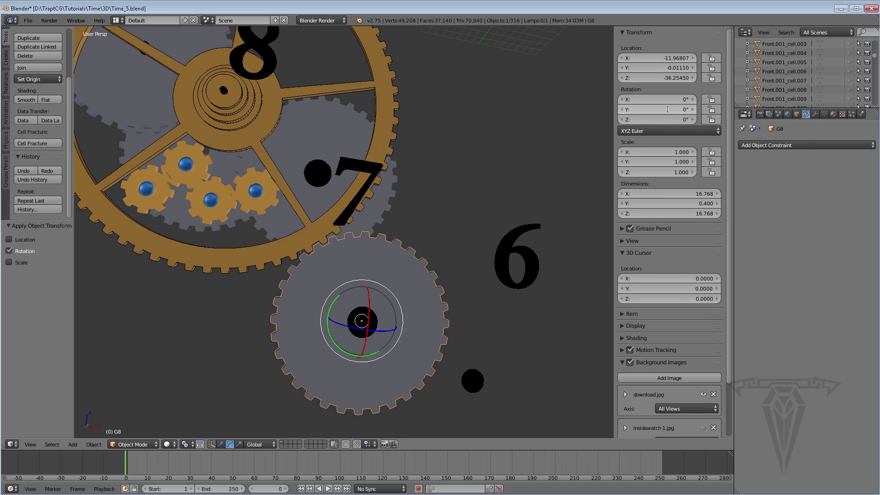
Step: Add a single driver to the Y rotation of gear G8
{"action": "right_click", "coordinate": [650, 109]}
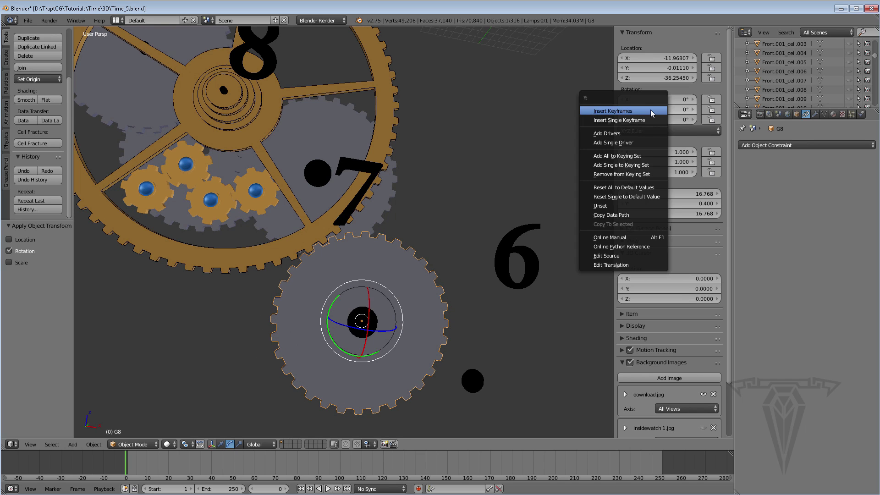
{"action": "left_click", "coordinate": [622, 142]}
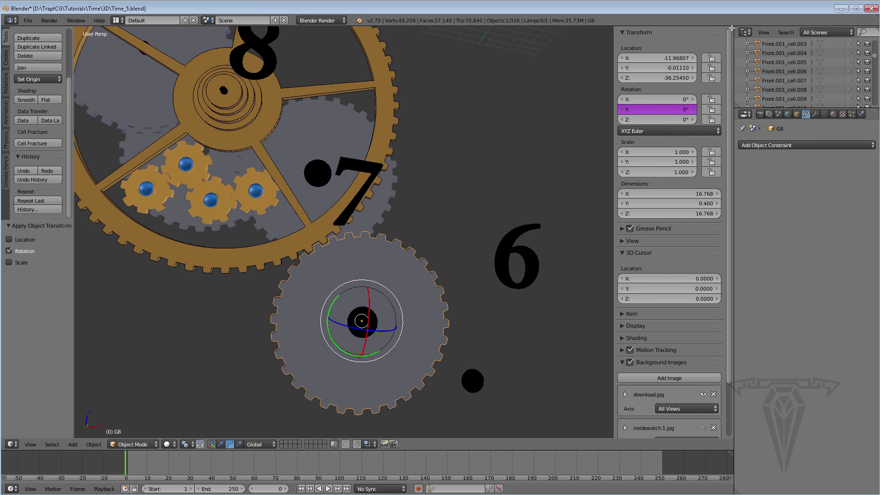
Step: Split the 3D view into two side-by-side areas and hide the tool shelf in the first one
{"action": "left_click_drag", "start_coordinate": [730, 28], "coordinate": [428, 275]}
{"action": "mouse_move", "coordinate": [209, 250]}
{"action": "middle_mouse_down", "text": "shift"}
{"action": "mouse_move", "coordinate": [215, 266]}
{"action": "mouse_move", "coordinate": [202, 259]}
{"action": "middle_mouse_up", "text": "shift"}
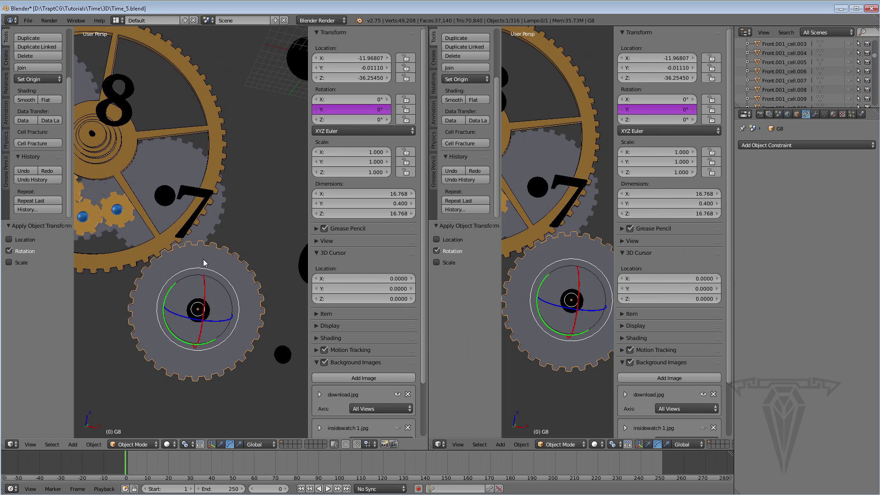
{"action": "key", "text": "t"}
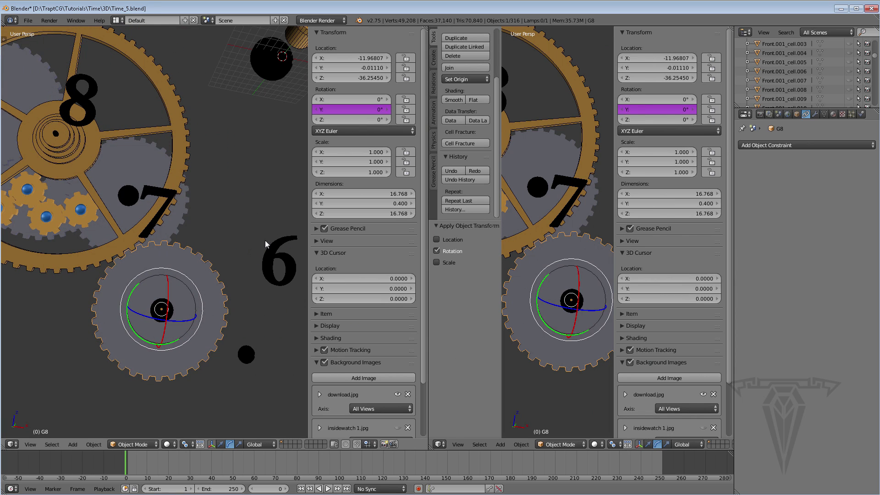
{"action": "middle_click_drag", "start_coordinate": [269, 224], "coordinate": [245, 219], "text": "shift"}
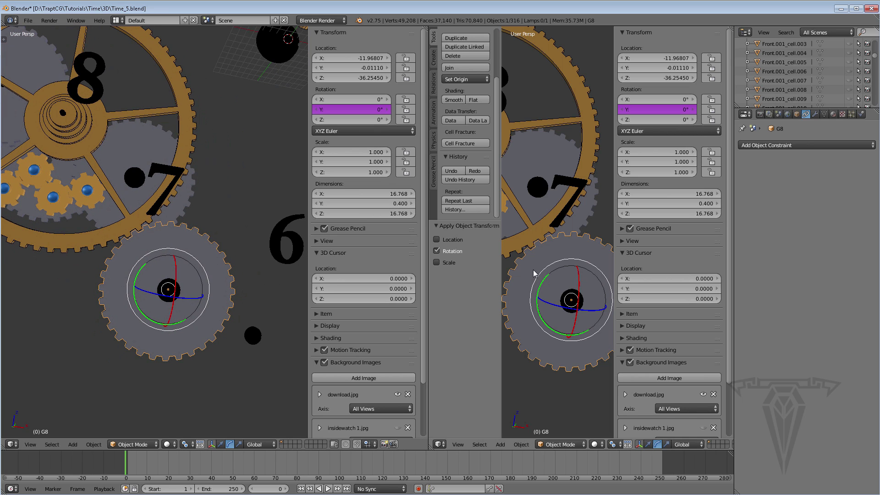
{"action": "middle_click_drag", "start_coordinate": [532, 269], "coordinate": [537, 271], "text": "shift"}
Step: Turn the second 3D view into a Graph Editor in Drivers mode
{"action": "left_click", "coordinate": [440, 444]}
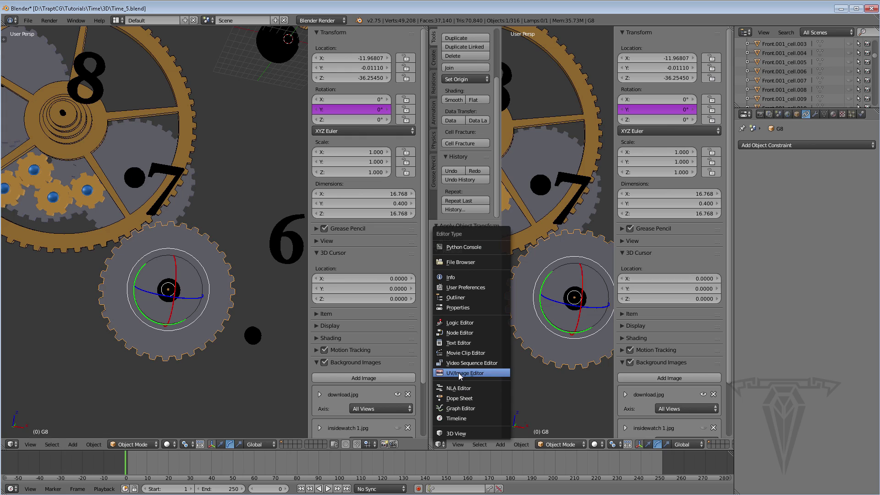
{"action": "left_click", "coordinate": [458, 408]}
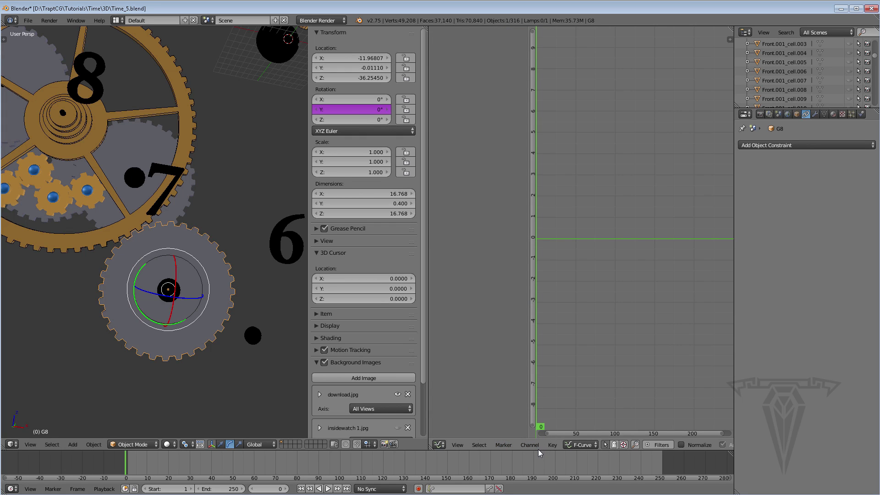
{"action": "left_click", "coordinate": [579, 444]}
{"action": "left_click", "coordinate": [589, 425]}
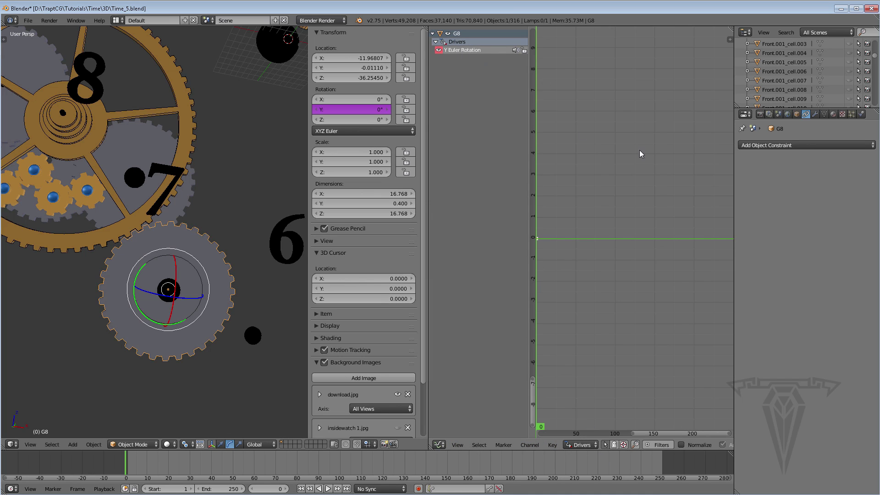
Step: Show the Y Euler Rotation driver's properties, rename its variable to RS and set the scripted expression to RS
{"action": "left_click", "coordinate": [729, 38]}
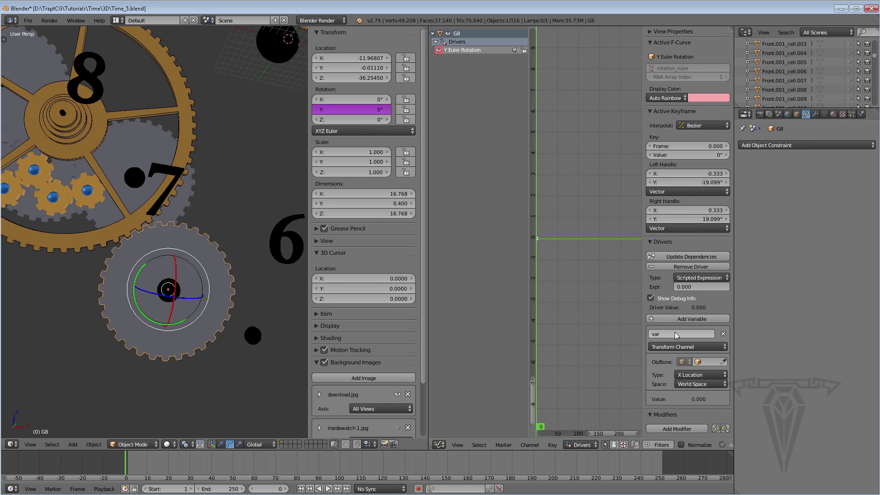
{"action": "left_click", "coordinate": [657, 335]}
{"action": "type", "text": "RTS"}
{"action": "type", "text": "S"}
{"action": "left_click", "coordinate": [703, 285]}
{"action": "left_click", "coordinate": [679, 286]}
{"action": "type", "text": "RS"}
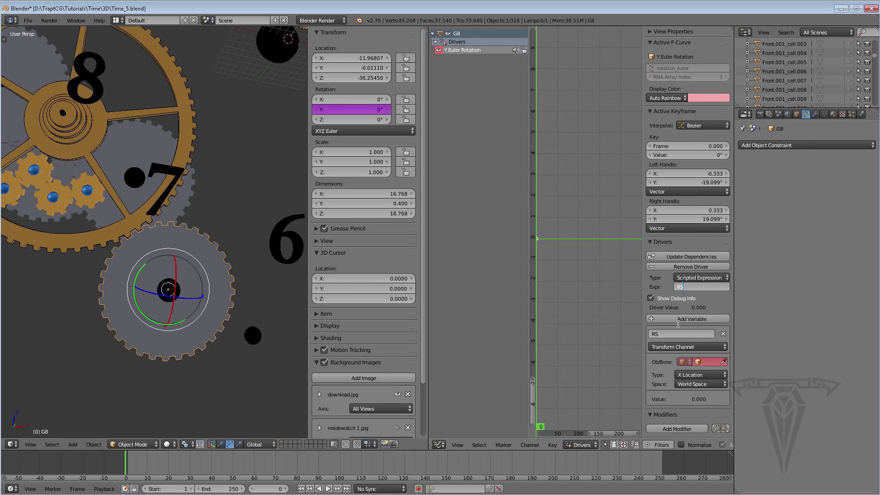
Step: Change the RS variable to Single Property and make the large bronze gear G16.001 its target object
{"action": "left_click", "coordinate": [705, 345]}
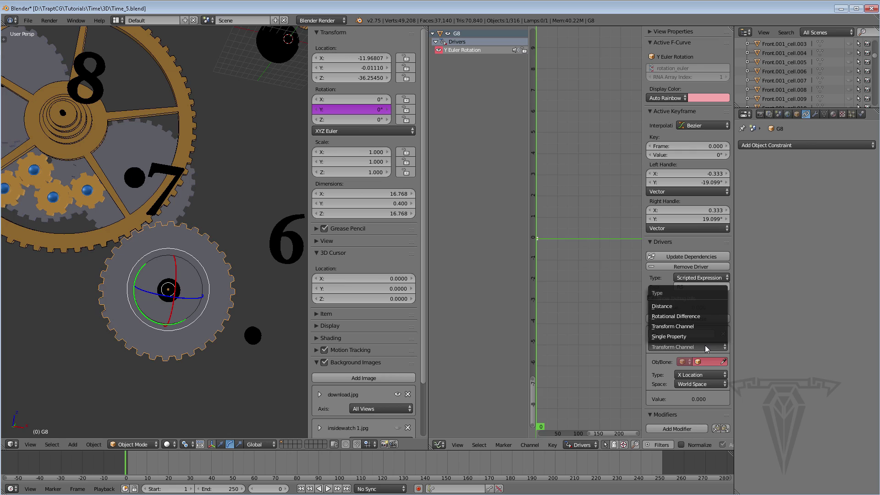
{"action": "left_click", "coordinate": [680, 336]}
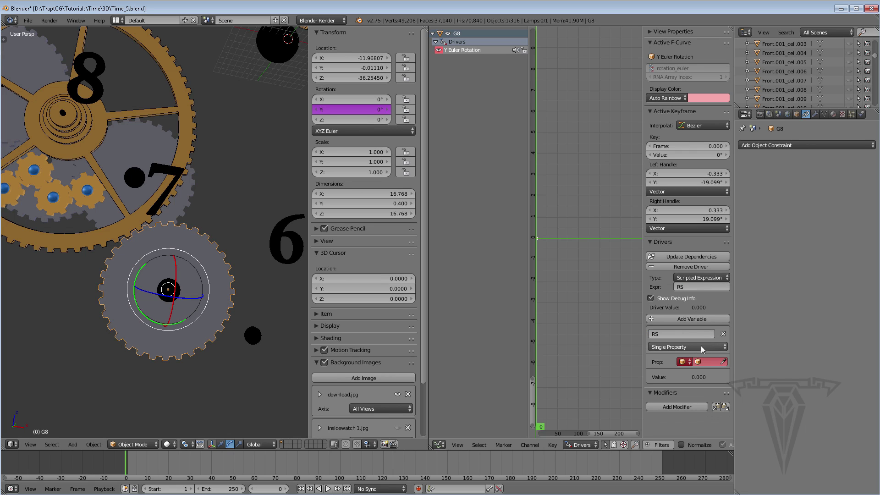
{"action": "left_click", "coordinate": [723, 362]}
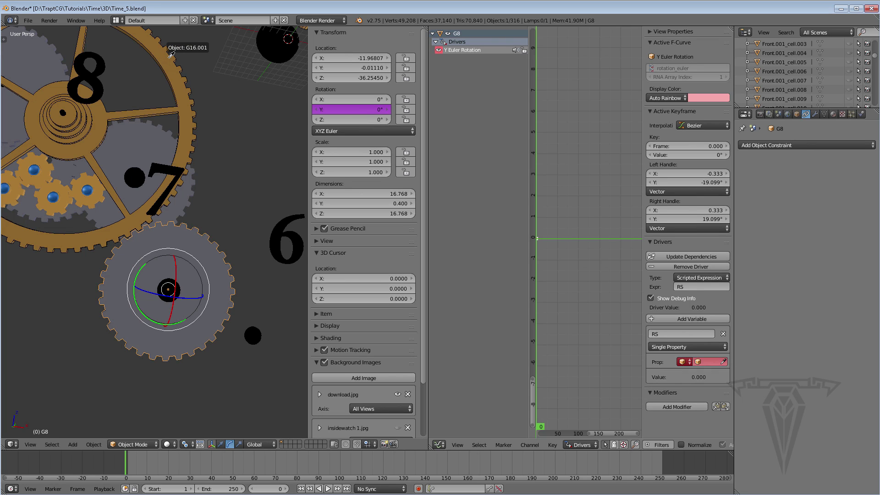
{"action": "left_click", "coordinate": [171, 56]}
{"action": "middle_click_drag", "start_coordinate": [159, 71], "coordinate": [227, 163], "text": "shift"}
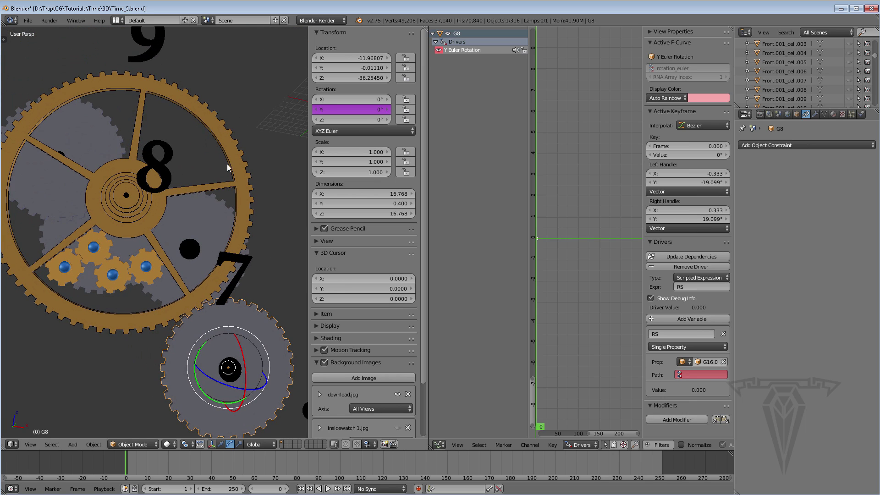
{"action": "right_click", "coordinate": [211, 120]}
{"action": "scroll", "coordinate": [789, 69], "scroll_direction": "down", "scroll_amount": 2}
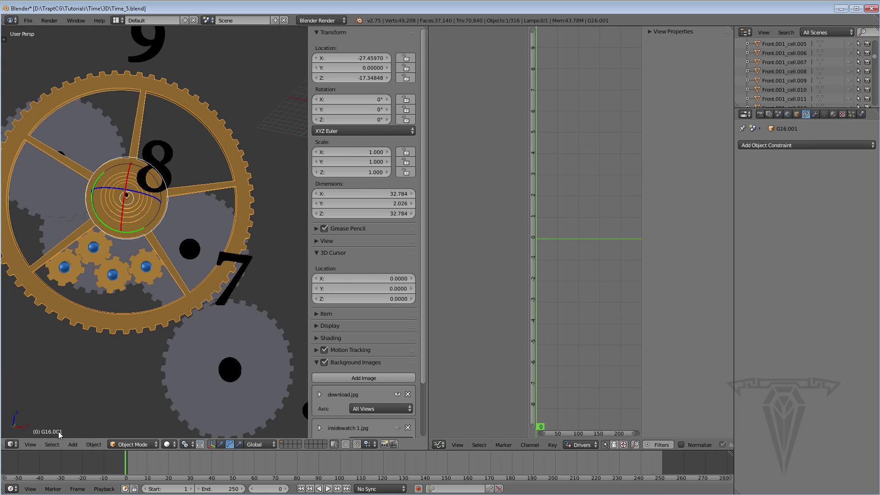
{"action": "right_click", "coordinate": [241, 326]}
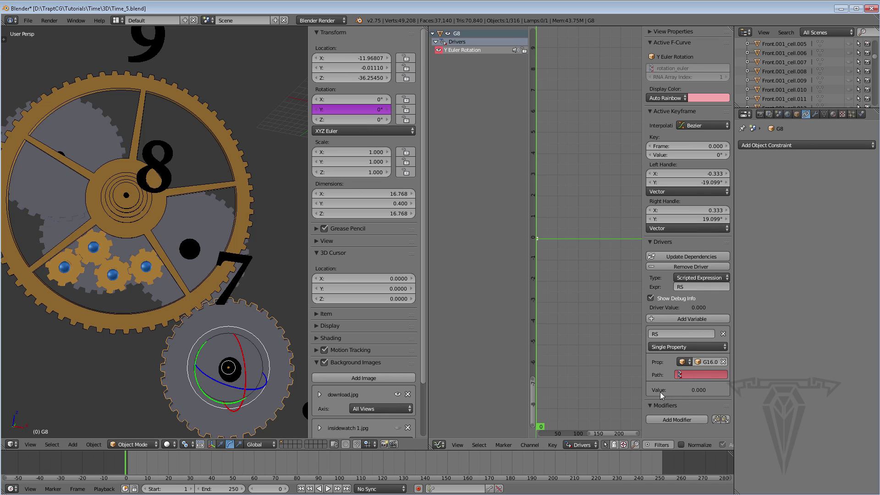
Step: Set the data path of G8's RS variable to rotation_euler.z
{"action": "left_click", "coordinate": [691, 374]}
{"action": "type", "text": "rotation_euler.z"}
{"action": "key", "text": "Return"}
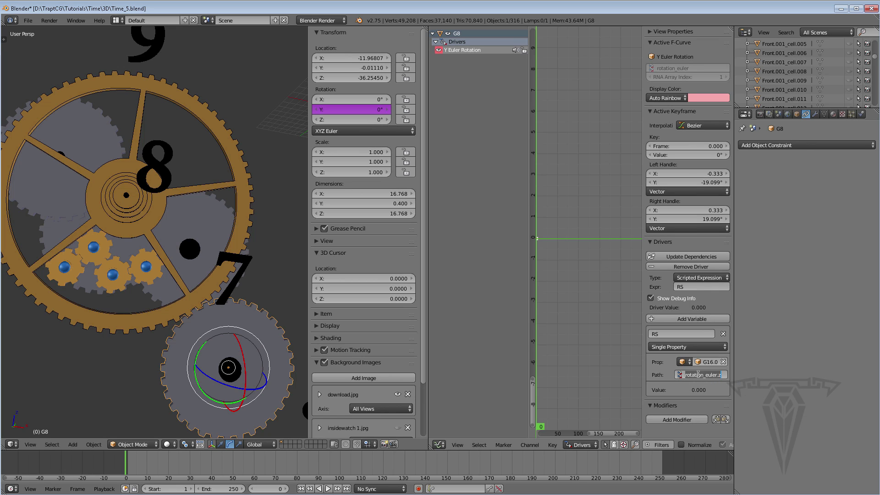
{"action": "left_click", "coordinate": [691, 375]}
{"action": "key", "text": "Return"}
{"action": "left_click", "coordinate": [688, 376]}
{"action": "key", "text": "Delete"}
{"action": "type", "text": "o"}
{"action": "key", "text": "Return"}
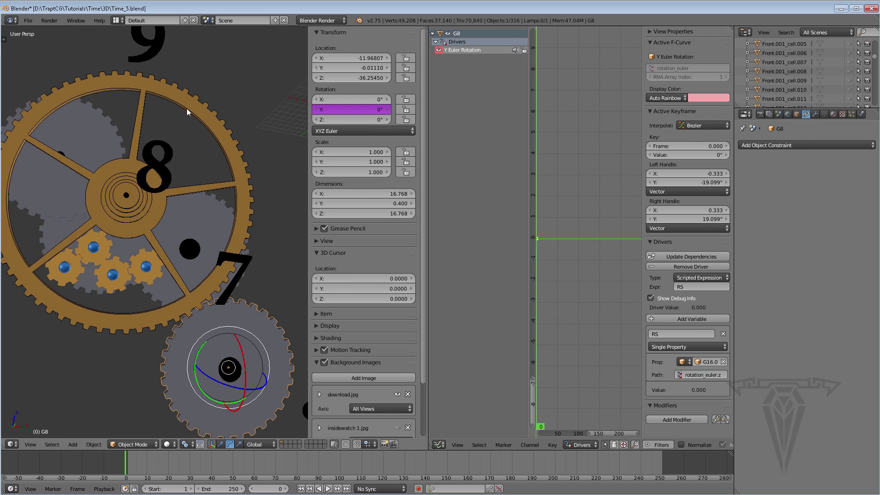
Step: Test G8's driver by varying the Y rotation of gear G16.001, and reset that rotation to 0
{"action": "right_click", "coordinate": [175, 97]}
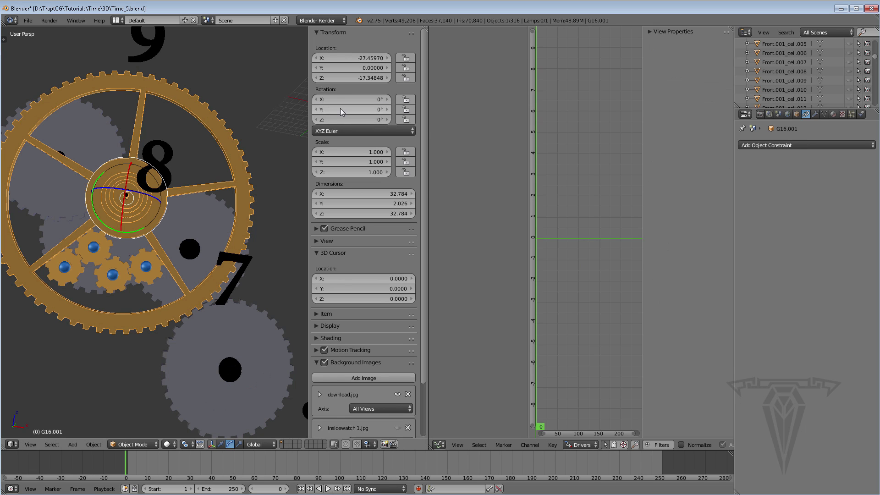
{"action": "mouse_move", "coordinate": [340, 109]}
{"action": "left_mouse_down"}
{"action": "mouse_move", "coordinate": [320, 109]}
{"action": "mouse_move", "coordinate": [344, 110]}
{"action": "left_mouse_up"}
{"action": "left_click", "coordinate": [357, 109]}
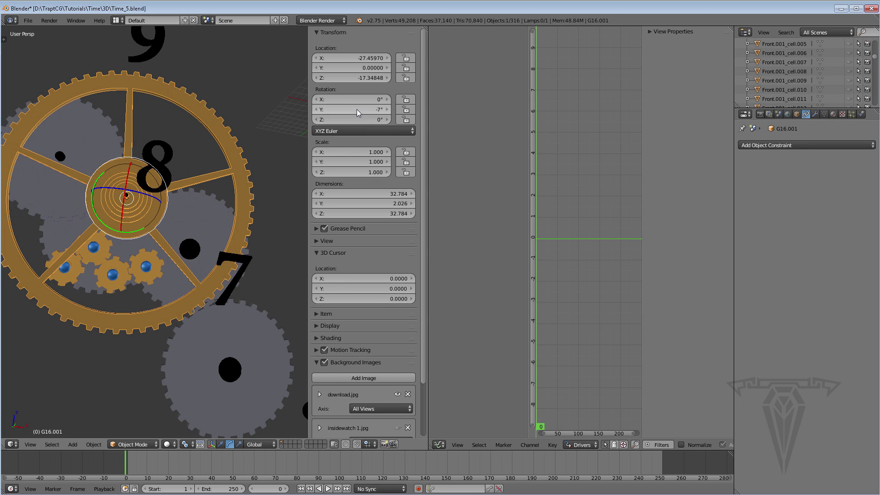
{"action": "type", "text": "0"}
{"action": "key", "text": "Return"}
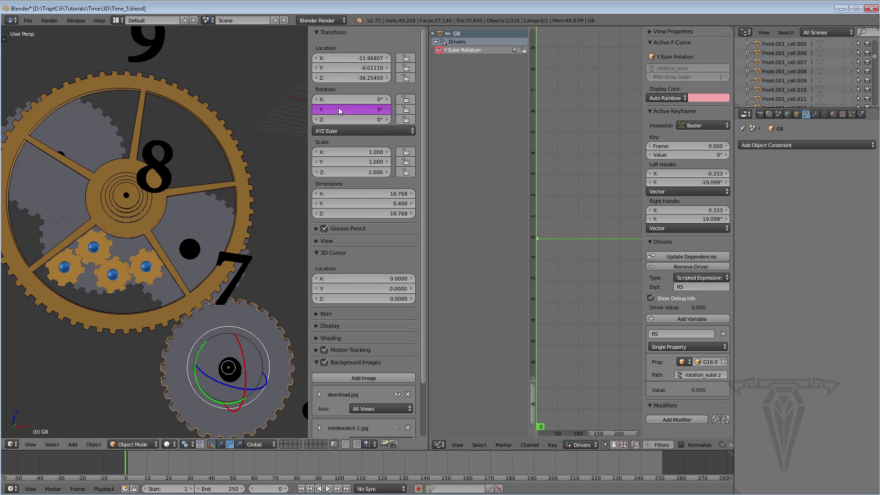
Step: Change the RS data path on G8 to rotation_euler.y, test it by turning gear G16.001 about Y, and reset that rotation to 0
{"action": "left_click", "coordinate": [720, 374]}
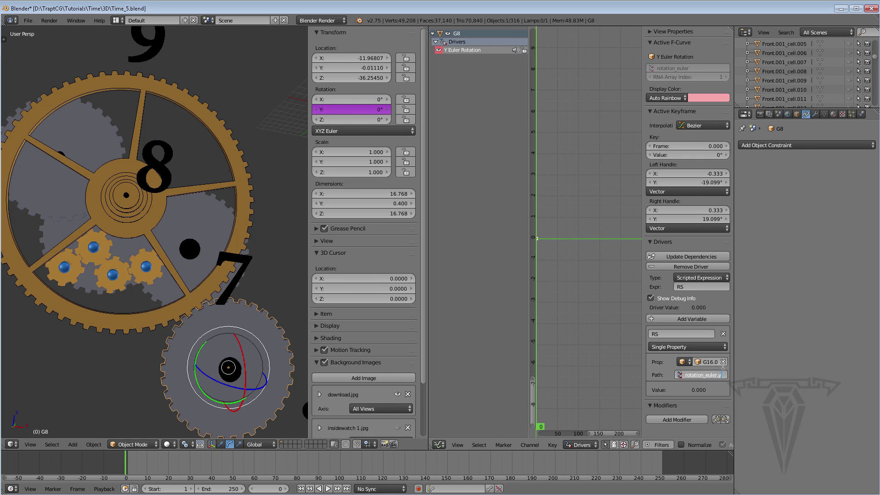
{"action": "key", "text": "Return"}
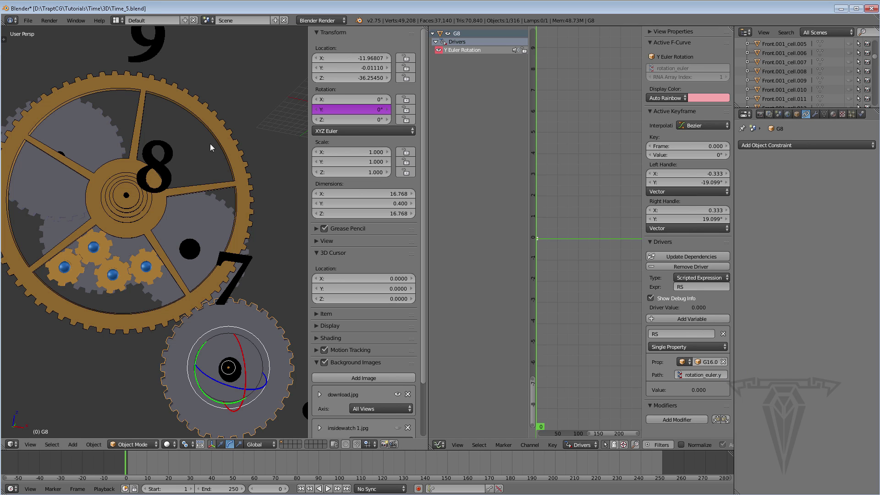
{"action": "right_click", "coordinate": [213, 133]}
{"action": "mouse_move", "coordinate": [346, 109]}
{"action": "left_mouse_down"}
{"action": "mouse_move", "coordinate": [371, 108]}
{"action": "mouse_move", "coordinate": [353, 108]}
{"action": "left_mouse_up"}
{"action": "left_click", "coordinate": [353, 109]}
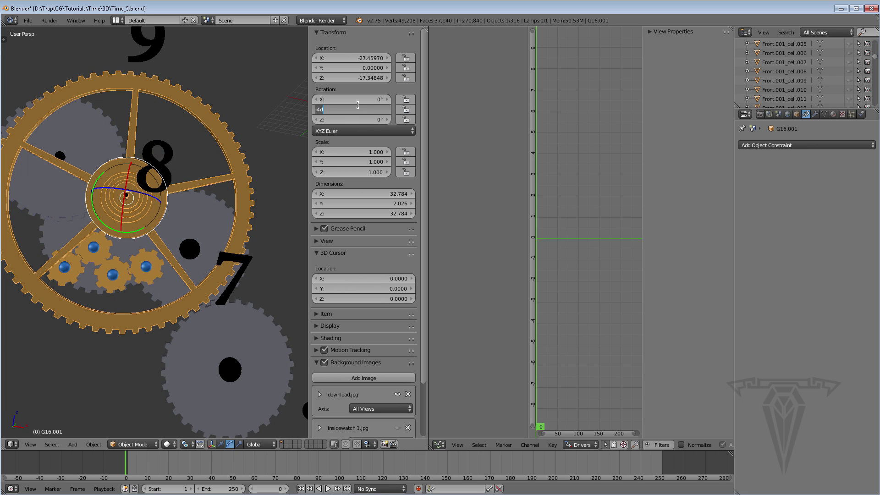
{"action": "type", "text": "0"}
{"action": "key", "text": "Return"}
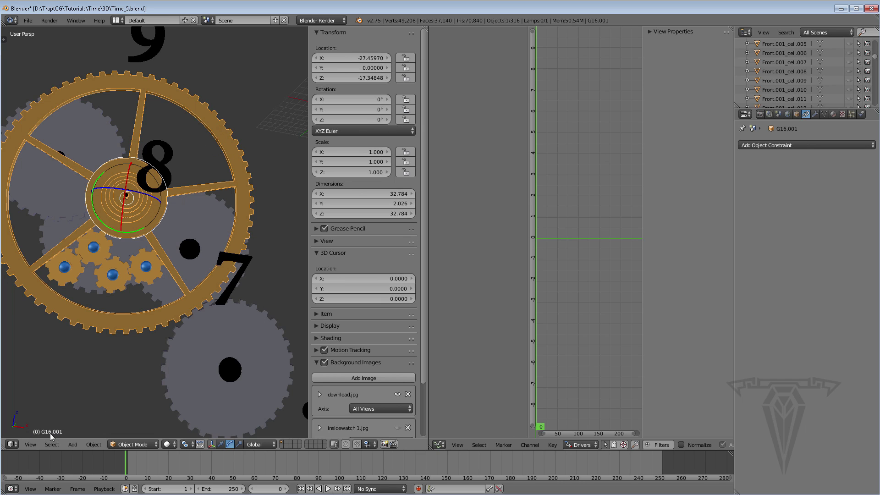
Step: Set the scripted expression of gear G8's Y rotation driver to -RS*2
{"action": "right_click", "coordinate": [263, 340]}
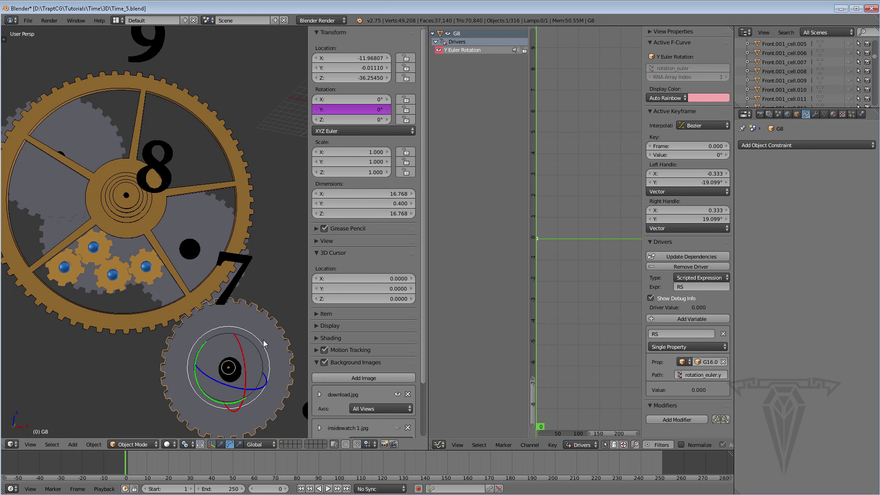
{"action": "left_click", "coordinate": [682, 287]}
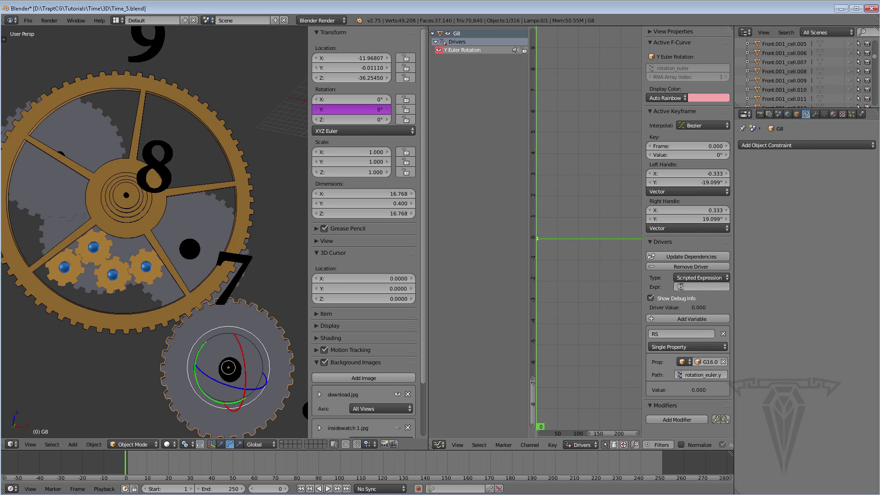
{"action": "key", "text": "Home"}
{"action": "type", "text": "-RS*"}
{"action": "key", "text": "Return"}
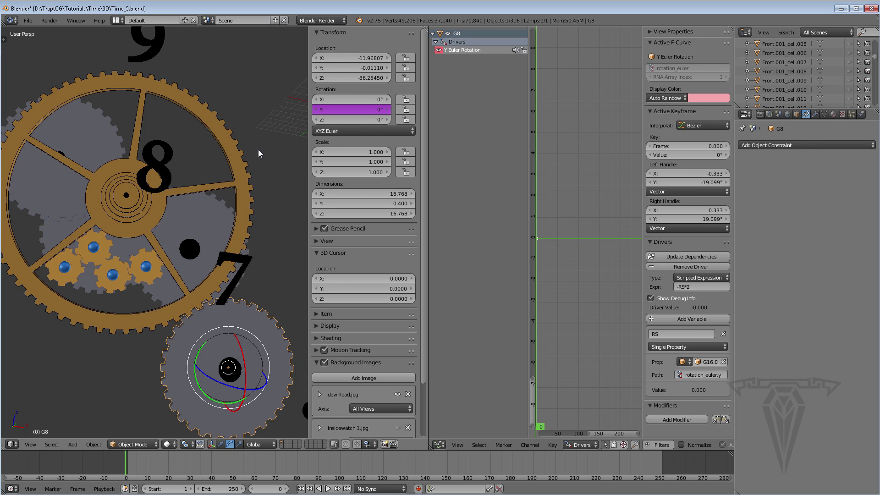
Step: Check how the gears mesh by turning gear G16.001 through various Y rotations, resetting it to 0 each time
{"action": "right_click", "coordinate": [227, 138]}
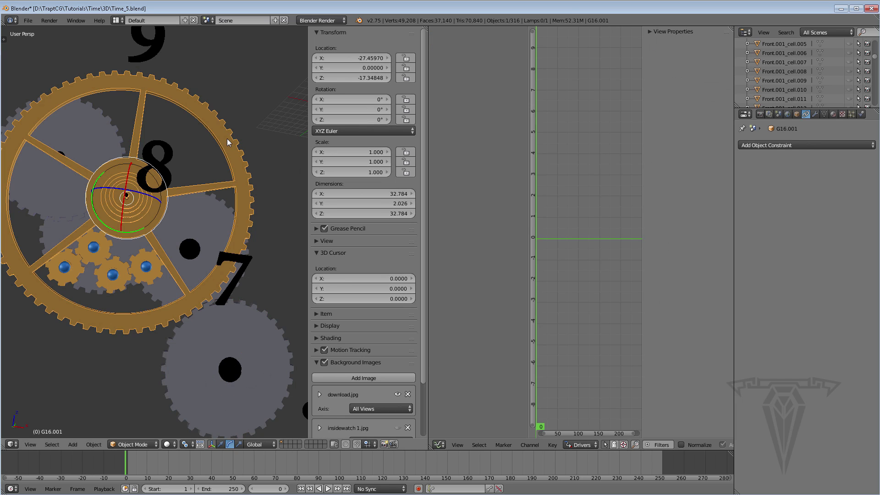
{"action": "mouse_move", "coordinate": [341, 109]}
{"action": "left_mouse_down"}
{"action": "mouse_move", "coordinate": [428, 109]}
{"action": "mouse_move", "coordinate": [345, 109]}
{"action": "left_mouse_up"}
{"action": "left_click", "coordinate": [347, 108]}
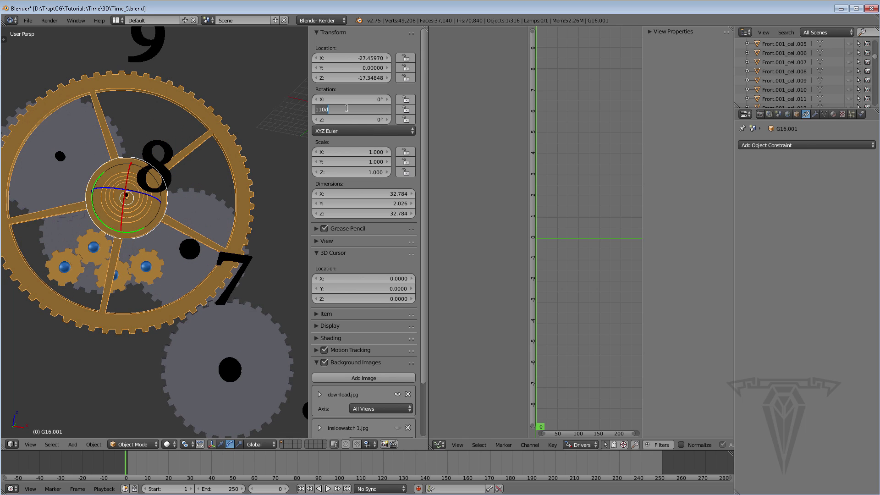
{"action": "type", "text": "0"}
{"action": "key", "text": "Return"}
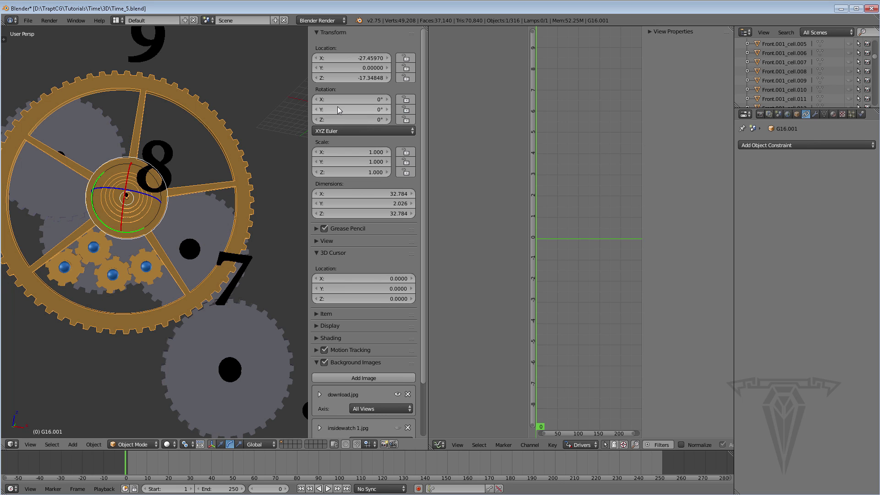
{"action": "mouse_move", "coordinate": [338, 109]}
{"action": "left_mouse_down"}
{"action": "mouse_move", "coordinate": [611, 109]}
{"action": "mouse_move", "coordinate": [353, 104]}
{"action": "left_mouse_up"}
{"action": "left_click", "coordinate": [358, 109]}
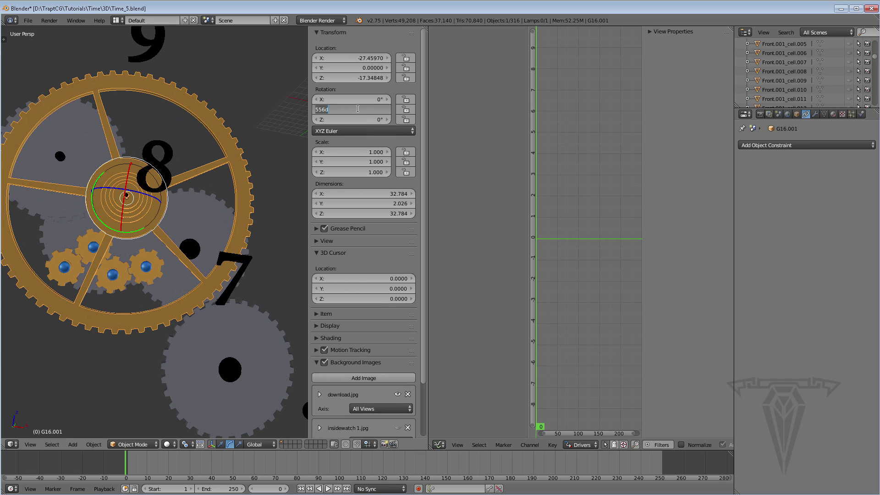
{"action": "type", "text": "0"}
{"action": "key", "text": "Return"}
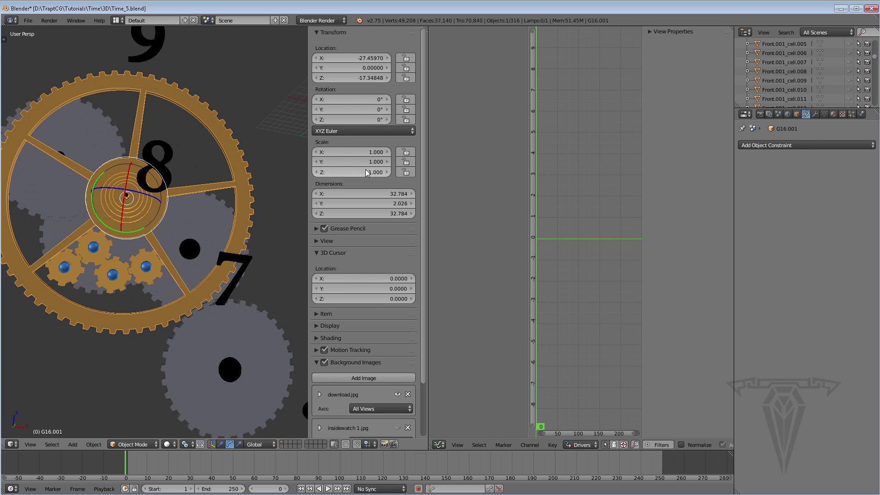
Step: Add a single driver to the Y rotation of the grey gear G8.001 and select its Y Euler Rotation channel
{"action": "right_click", "coordinate": [198, 223]}
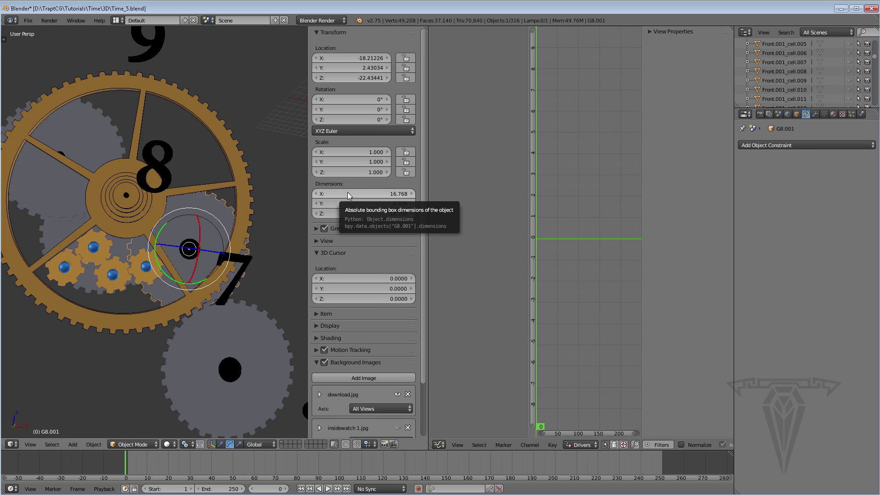
{"action": "right_click", "coordinate": [342, 109]}
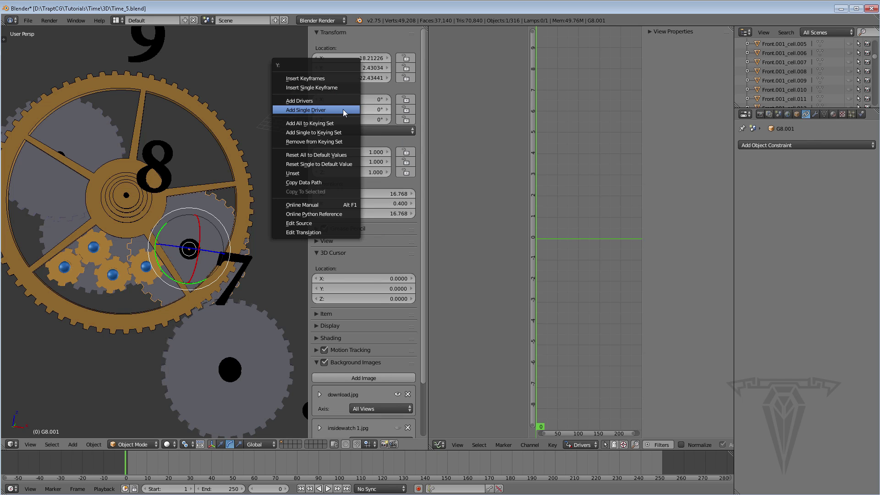
{"action": "left_click", "coordinate": [342, 109]}
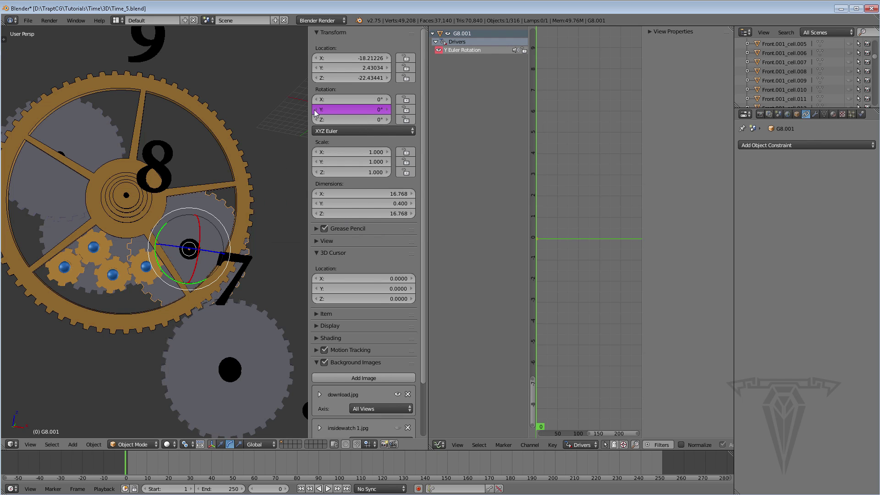
{"action": "left_click", "coordinate": [469, 50]}
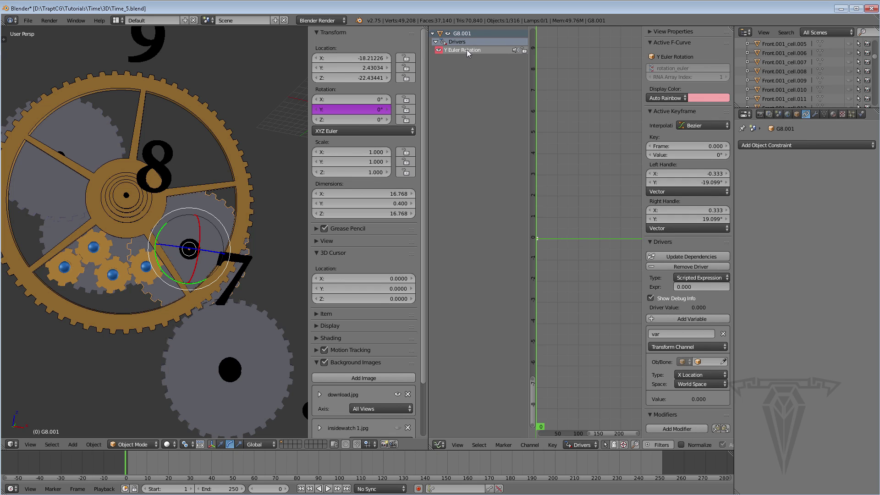
Step: Rename the variable of G8.001's driver to RS and set the scripted expression to RS
{"action": "left_click", "coordinate": [683, 334]}
{"action": "type", "text": "RS"}
{"action": "key", "text": "Return"}
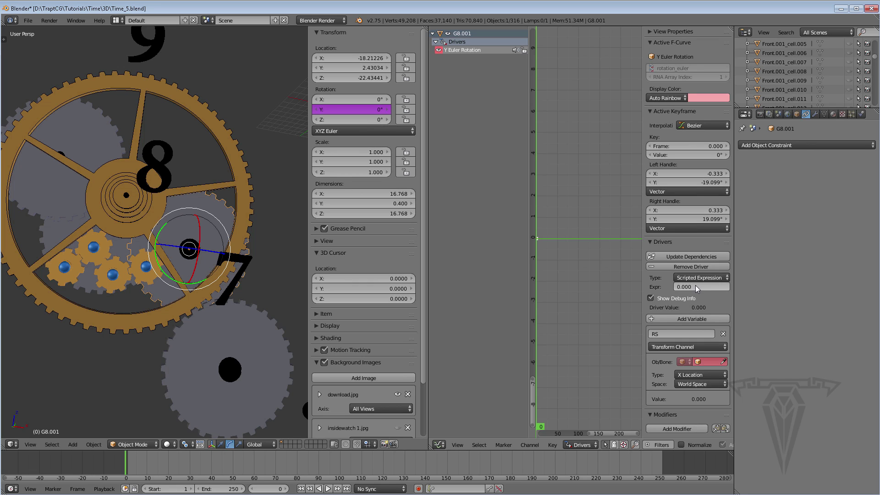
{"action": "left_click", "coordinate": [694, 285]}
{"action": "type", "text": "RS"}
{"action": "key", "text": "Return"}
Step: Make G8.001's RS variable a Single Property reading rotation_euler.y from gear G8, and set the driver expression to -RS
{"action": "left_click", "coordinate": [723, 361]}
{"action": "left_click", "coordinate": [253, 314]}
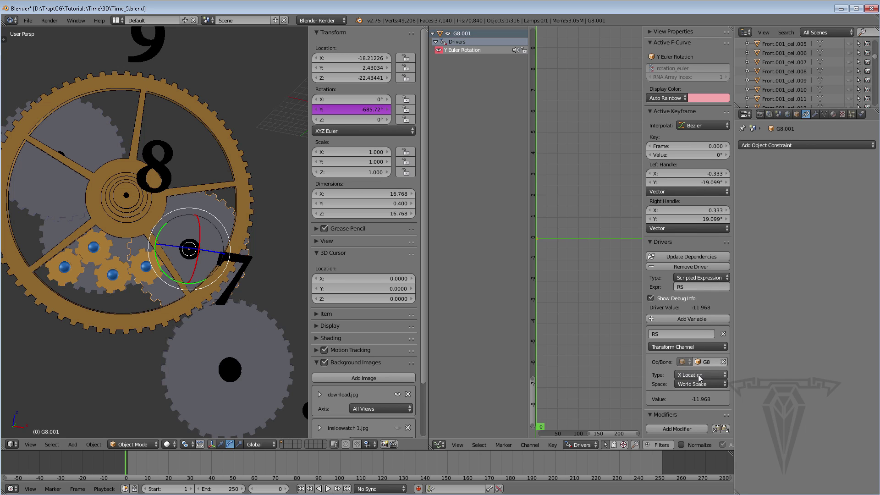
{"action": "left_click", "coordinate": [678, 346]}
{"action": "left_click", "coordinate": [668, 336]}
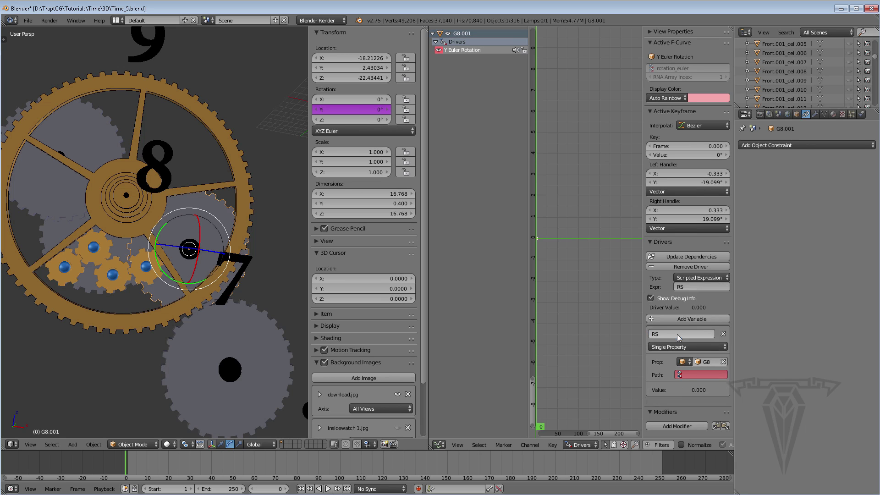
{"action": "left_click", "coordinate": [697, 376]}
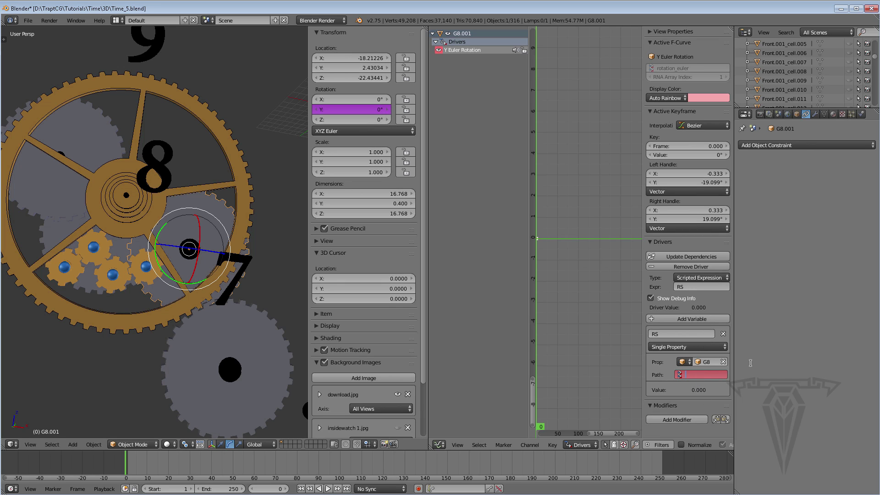
{"action": "type", "text": "rotation_euler.y"}
{"action": "key", "text": "Return"}
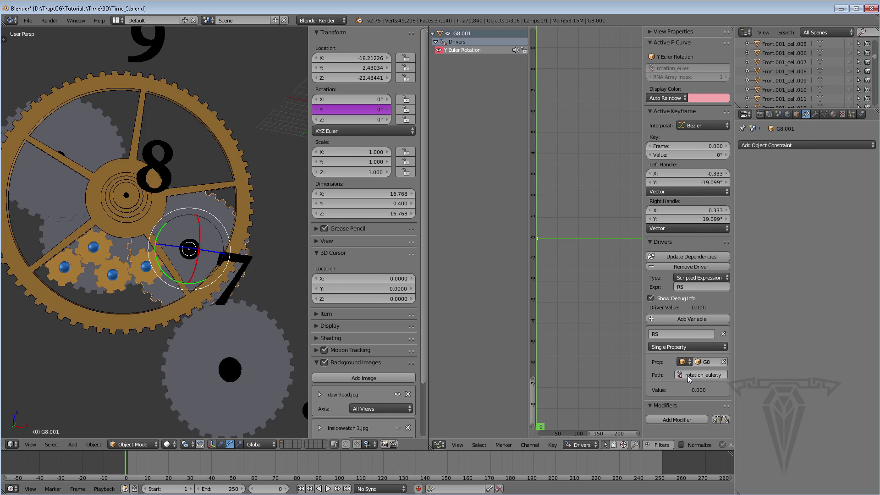
{"action": "left_click", "coordinate": [678, 287]}
{"action": "key", "text": "Return"}
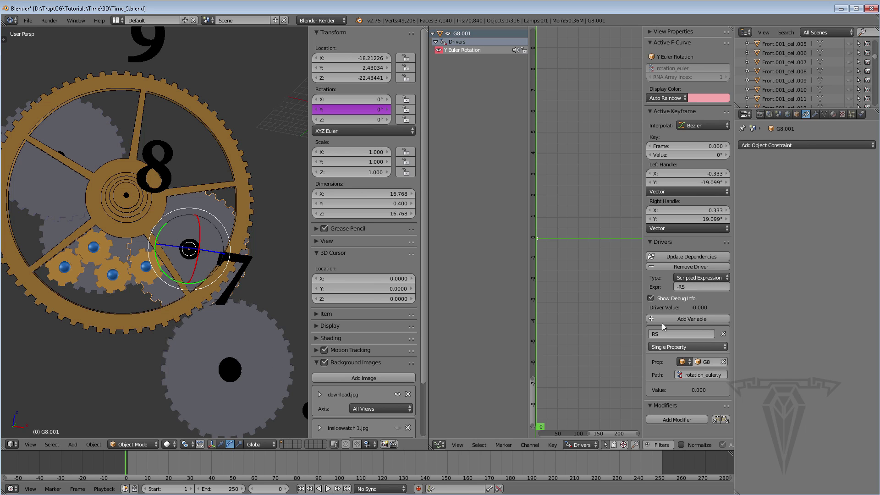
Step: Check how the gears mesh by turning gear G16.001 to a Y rotation of 108°, and reset it to 0
{"action": "right_click", "coordinate": [210, 120]}
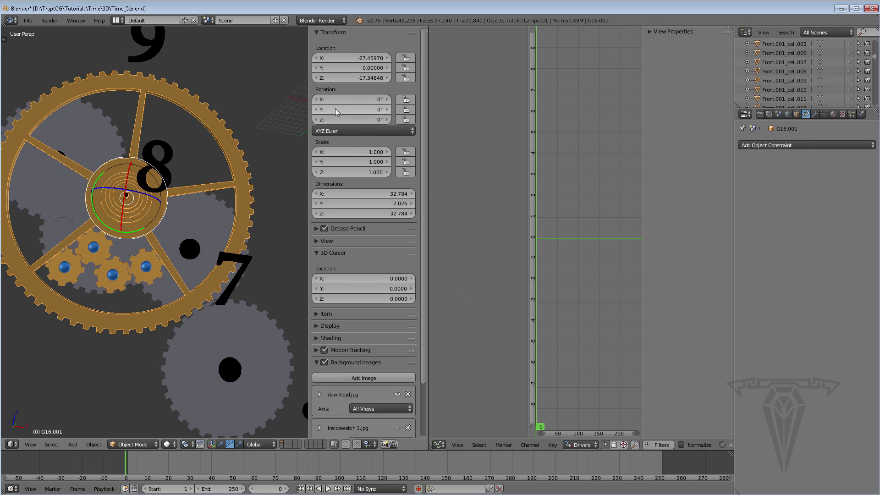
{"action": "left_click_drag", "start_coordinate": [348, 109], "coordinate": [387, 109]}
{"action": "middle_click_drag", "start_coordinate": [180, 164], "coordinate": [236, 166], "text": "shift"}
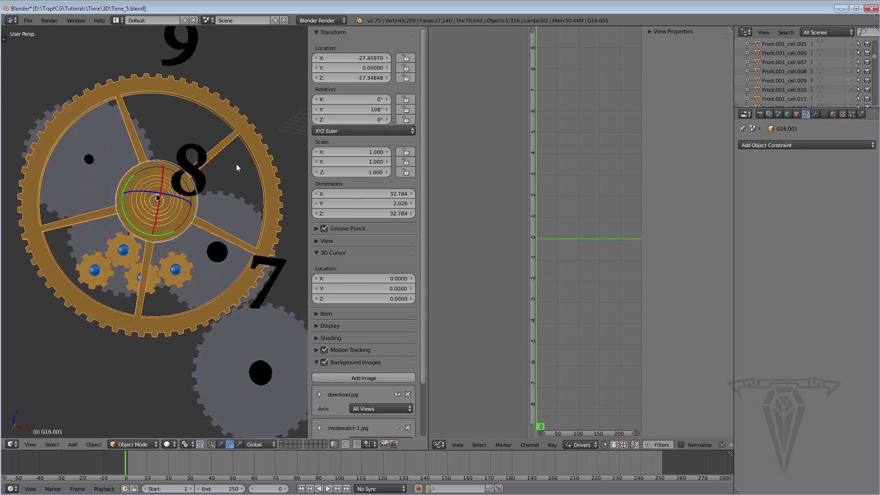
{"action": "left_click", "coordinate": [349, 111]}
{"action": "type", "text": "0"}
{"action": "key", "text": "Return"}
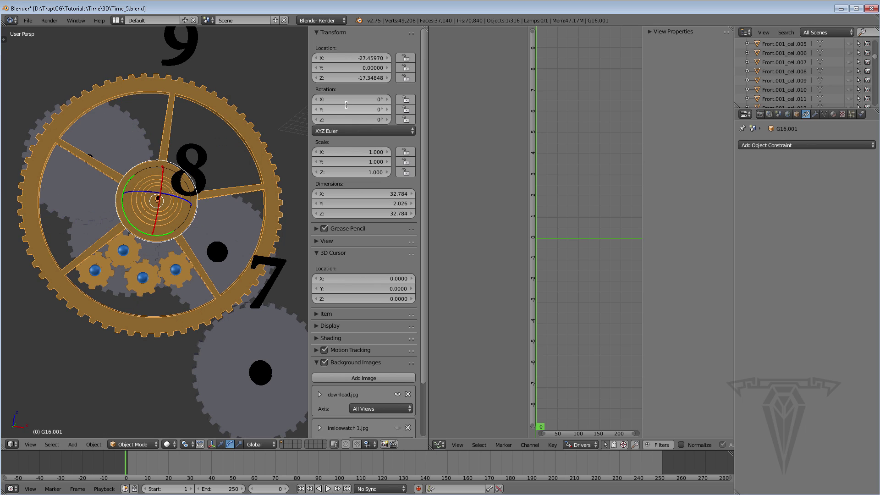
Step: Add a single driver to the Y rotation of the grey gear G8.002 and select its Y Euler Rotation channel
{"action": "right_click", "coordinate": [63, 198]}
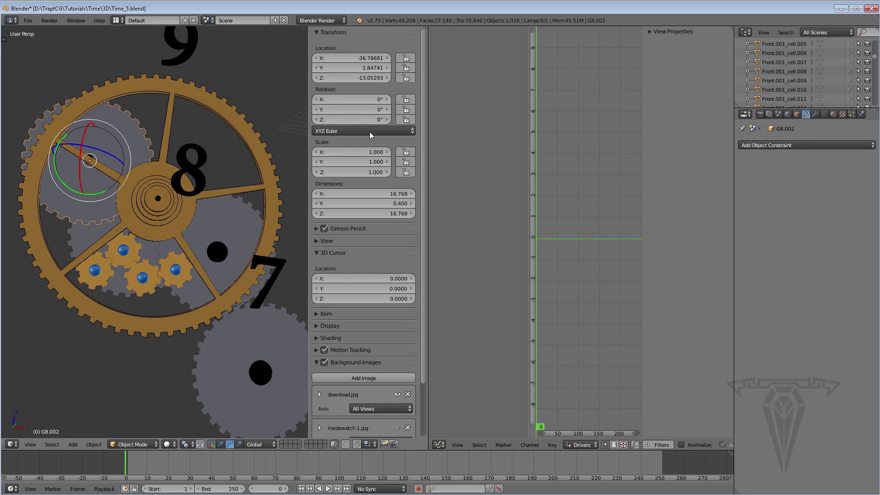
{"action": "right_click", "coordinate": [343, 108]}
{"action": "left_click", "coordinate": [325, 107]}
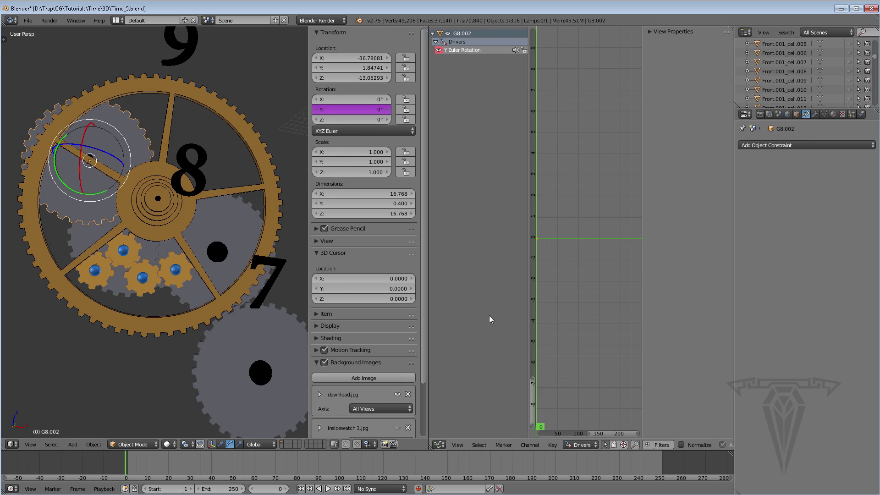
{"action": "left_click", "coordinate": [454, 51]}
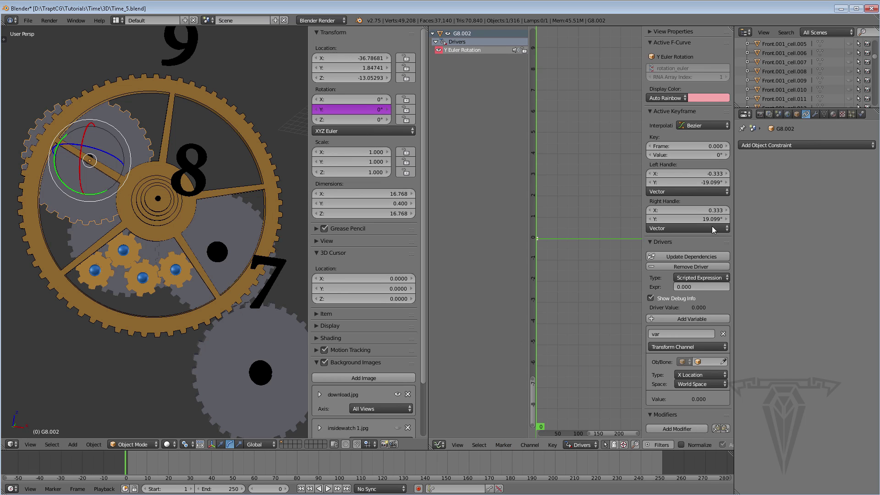
Step: Rename the variable of G8.002's driver to RS and set the scripted expression to RS
{"action": "left_click", "coordinate": [667, 333]}
{"action": "type", "text": "RS"}
{"action": "left_click", "coordinate": [695, 285]}
{"action": "type", "text": "T"}
{"action": "key", "text": "Return"}
Step: Make G8.002's RS variable a Single Property reading rotation_euler.y from gear G16.001, and set the driver expression to RS*2
{"action": "left_click", "coordinate": [724, 362]}
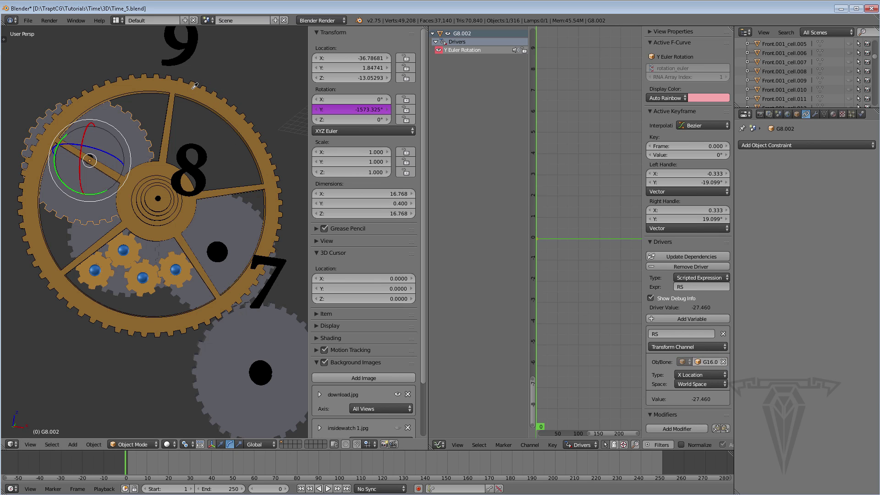
{"action": "left_click", "coordinate": [194, 85]}
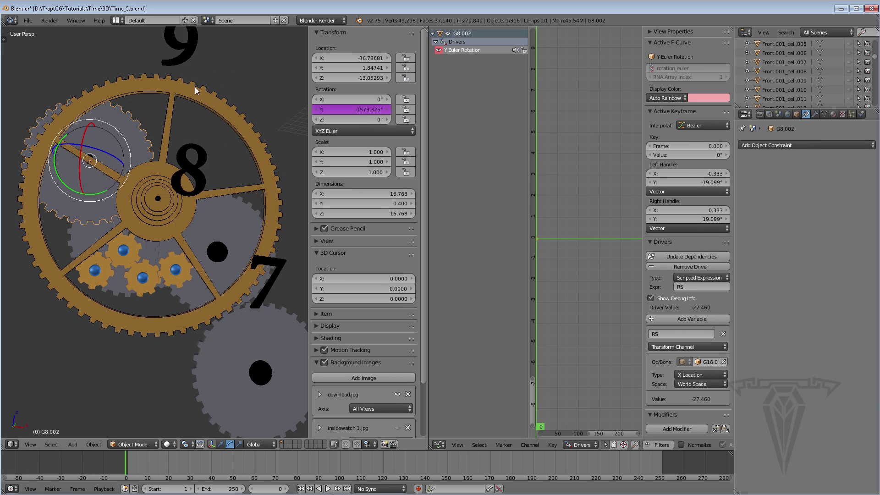
{"action": "left_click", "coordinate": [683, 346]}
{"action": "left_click", "coordinate": [667, 337]}
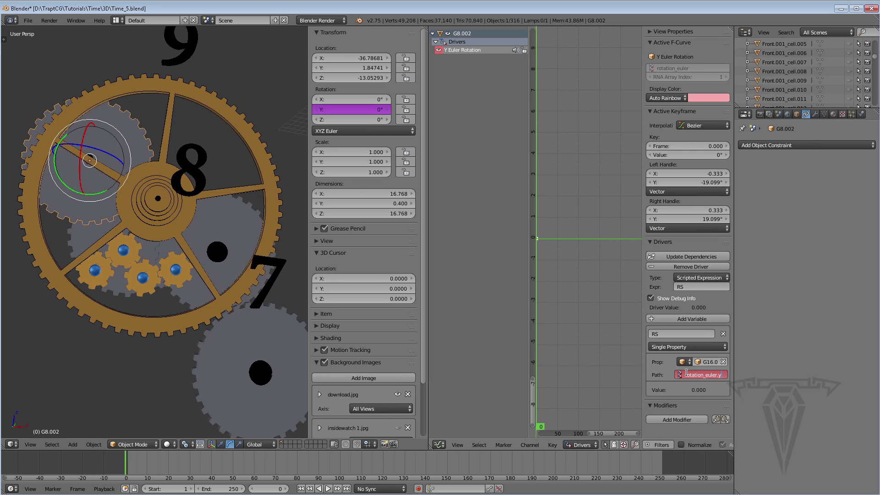
{"action": "key", "text": "Return"}
{"action": "left_click", "coordinate": [725, 374]}
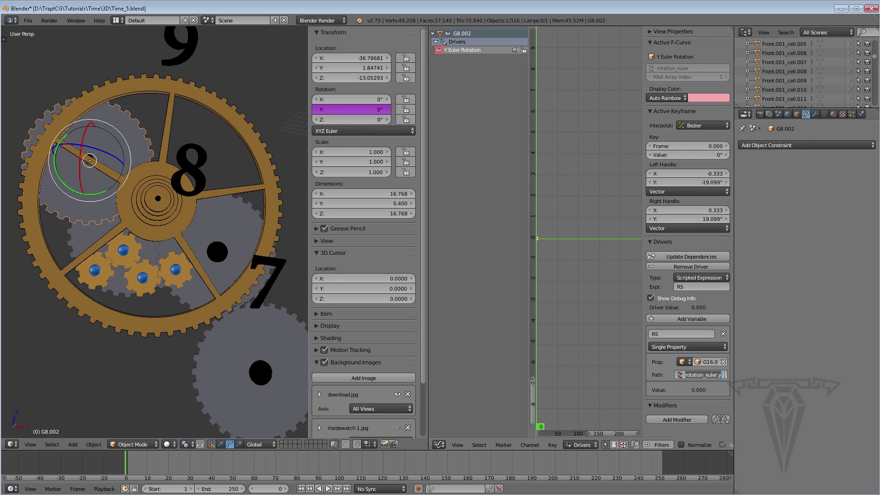
{"action": "left_click_drag", "start_coordinate": [724, 374], "coordinate": [678, 375]}
{"action": "left_click", "coordinate": [687, 287]}
{"action": "key", "text": "Return"}
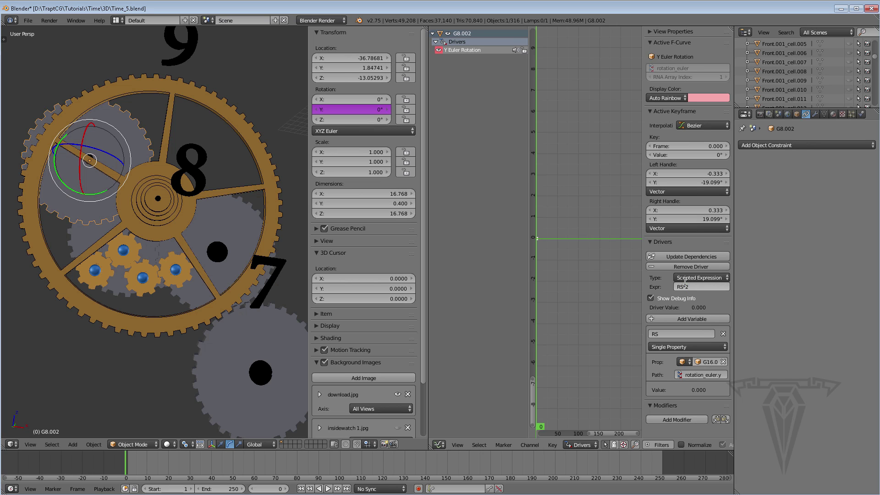
Step: Test G8.002's driver by turning gear G16.001 about Y, and reset its Y rotation to 0
{"action": "right_click", "coordinate": [214, 109]}
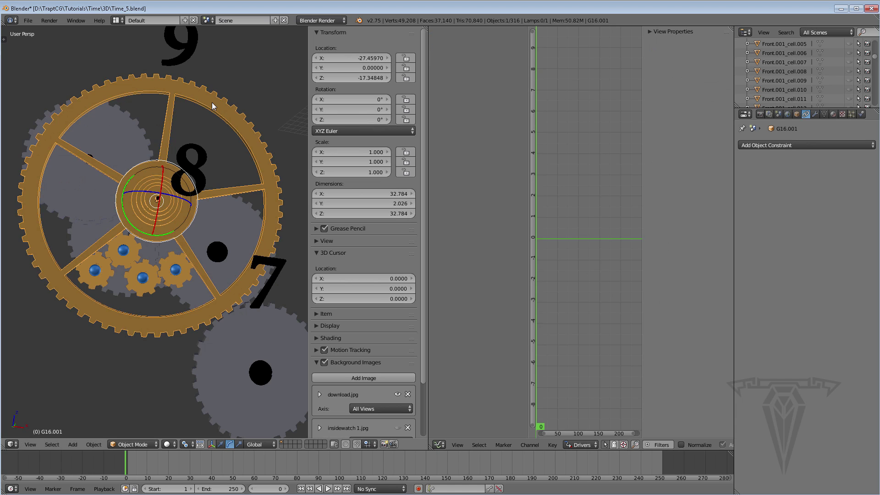
{"action": "left_click_drag", "start_coordinate": [343, 109], "coordinate": [411, 109]}
{"action": "left_click", "coordinate": [348, 108]}
{"action": "type", "text": "0d"}
{"action": "key", "text": "Return"}
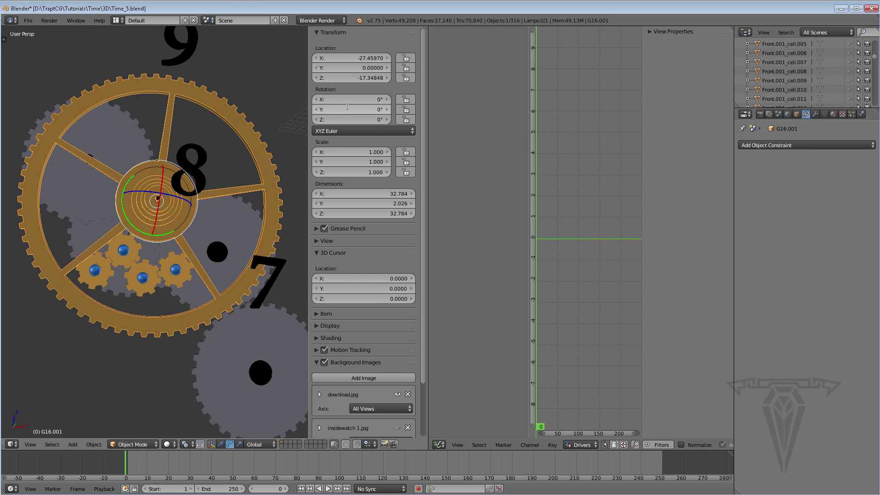
Step: Add a single driver to the Y rotation of the grey gear G8.003 and select its Y Euler Rotation channel
{"action": "right_click", "coordinate": [83, 239]}
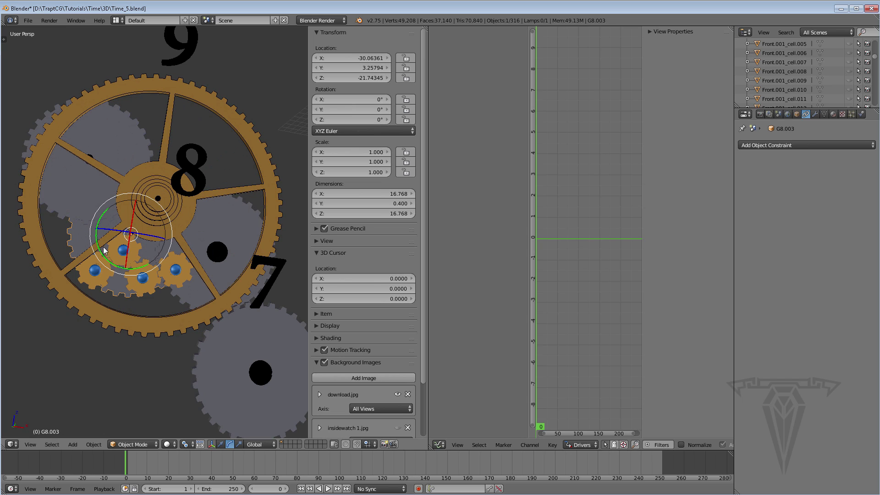
{"action": "right_click", "coordinate": [354, 108]}
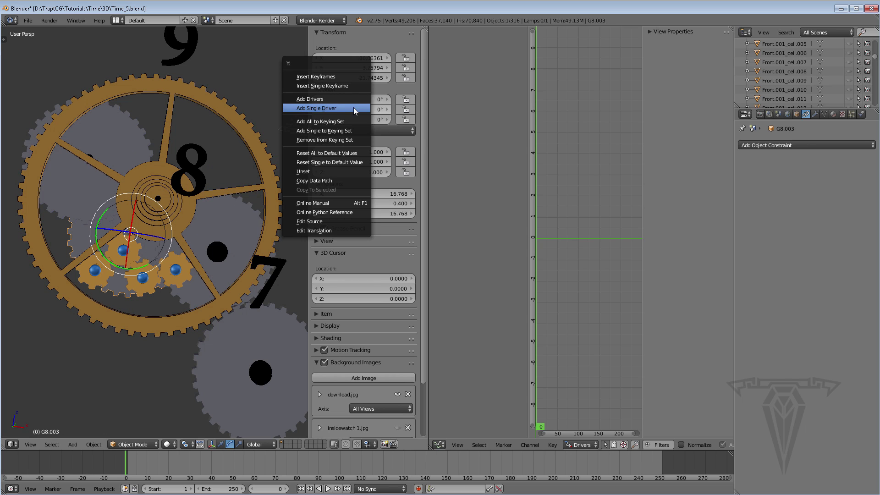
{"action": "left_click", "coordinate": [327, 107]}
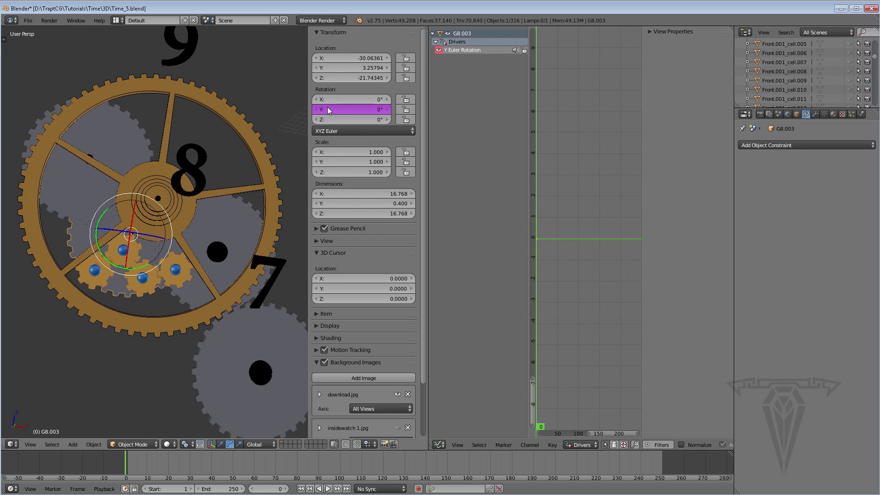
{"action": "left_click", "coordinate": [481, 50]}
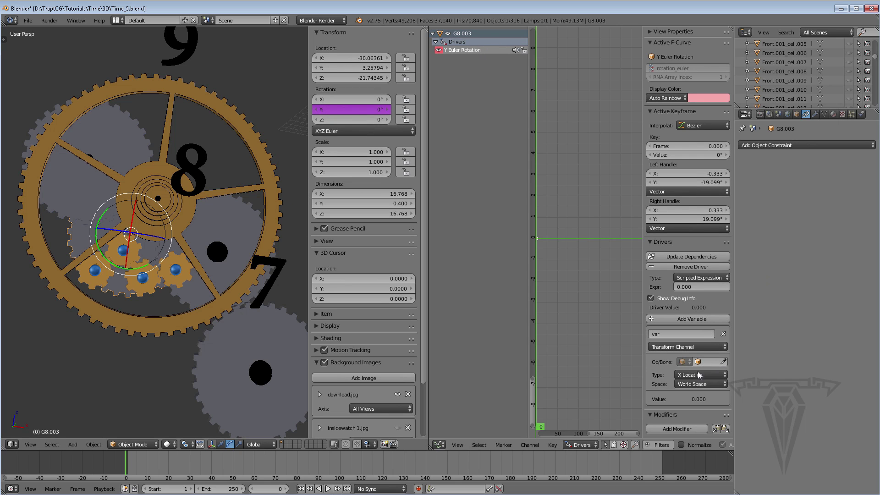
Step: Make the variable of G8.003's driver a Single Property named RS and set the scripted expression to RS
{"action": "left_click", "coordinate": [681, 347]}
{"action": "left_click", "coordinate": [676, 336]}
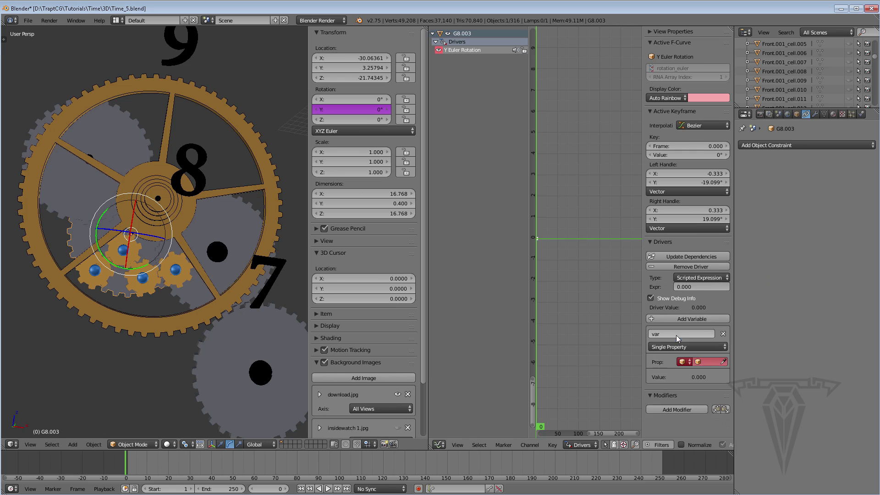
{"action": "left_click", "coordinate": [667, 332]}
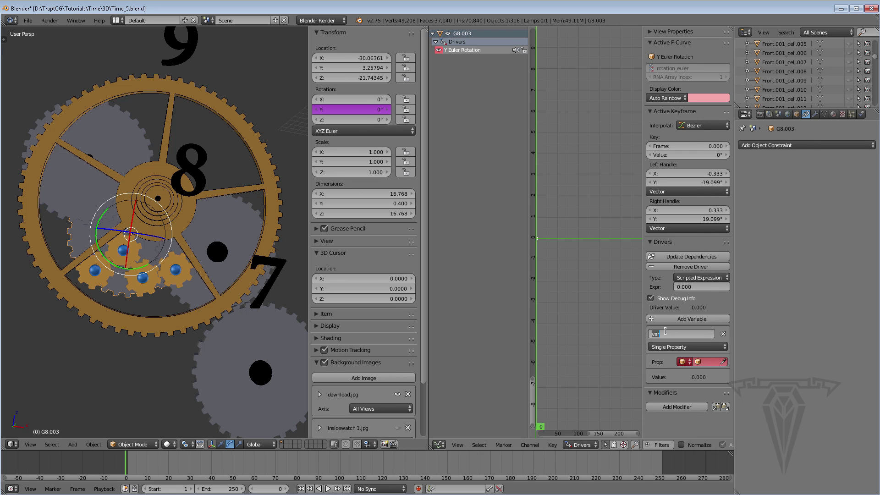
{"action": "type", "text": "RS"}
{"action": "left_click", "coordinate": [698, 287]}
{"action": "left_click", "coordinate": [698, 286]}
{"action": "type", "text": "RS"}
{"action": "key", "text": "Return"}
Step: Point G8.003's RS variable at gear G16.001 with the path rotation_euler.y
{"action": "left_click", "coordinate": [724, 362]}
{"action": "left_click", "coordinate": [227, 94]}
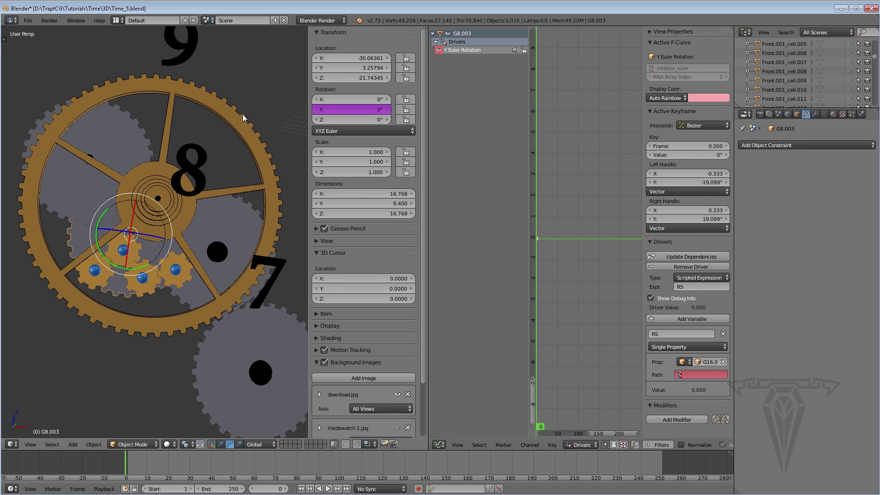
{"action": "left_click", "coordinate": [692, 374]}
{"action": "type", "text": "rotation_euler.y"}
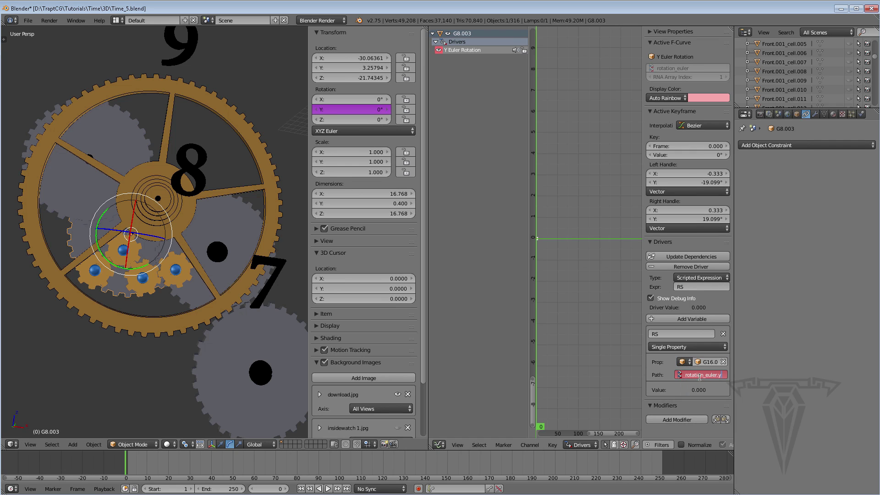
{"action": "key", "text": "Return"}
Step: Set the scripted expression of G8.003's driver to -RS*2
{"action": "left_click", "coordinate": [682, 285]}
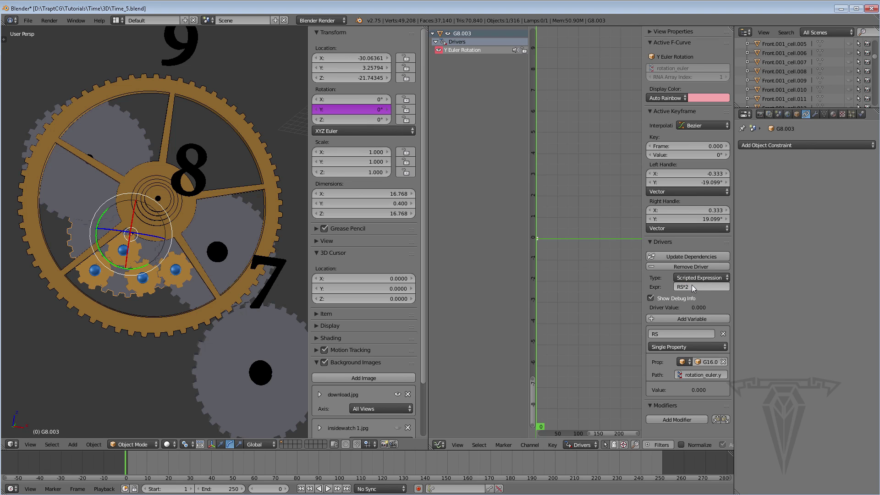
{"action": "key", "text": "ctrl+a"}
{"action": "key", "text": "Home"}
{"action": "type", "text": "-"}
{"action": "key", "text": "Return"}
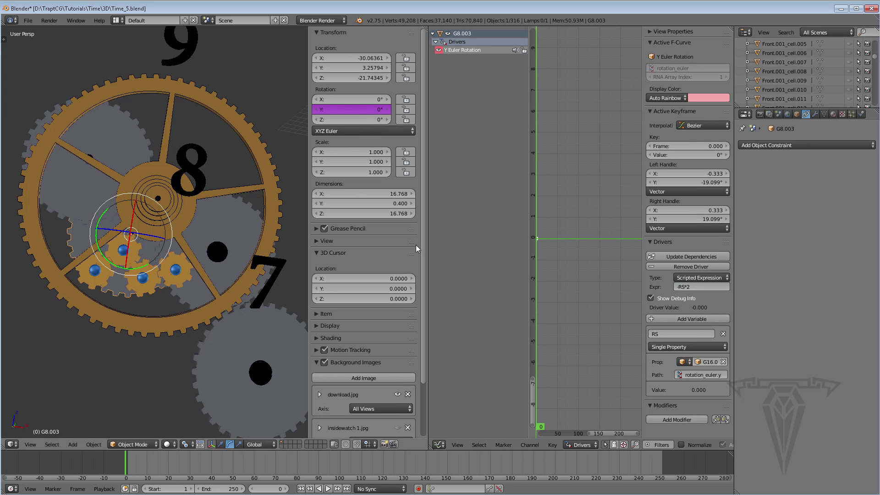
Step: Check the gear meshing by turning G16.001 to Y rotations of 40° and 6°, resetting it to 0 each time
{"action": "right_click", "coordinate": [215, 106]}
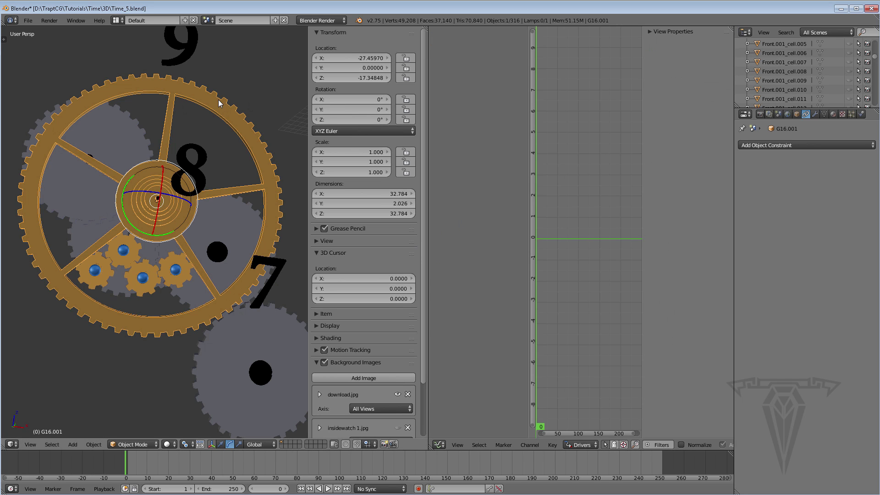
{"action": "left_click_drag", "start_coordinate": [348, 109], "coordinate": [367, 109]}
{"action": "middle_click_drag", "start_coordinate": [189, 275], "coordinate": [194, 271], "text": "shift"}
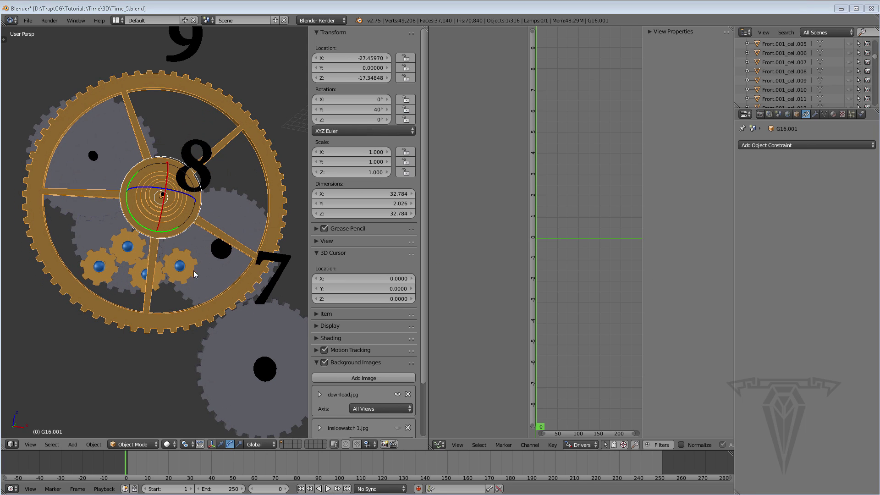
{"action": "right_click", "coordinate": [186, 275]}
{"action": "scroll", "coordinate": [186, 274], "scroll_direction": "up", "scroll_amount": 1}
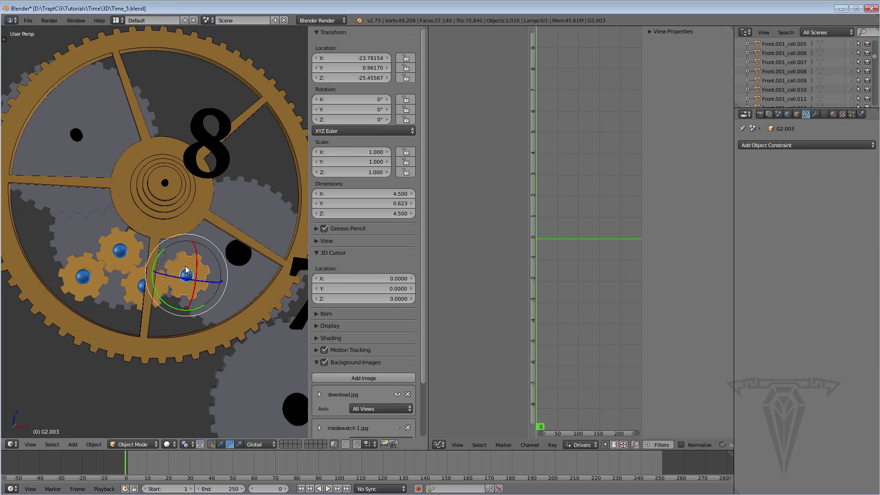
{"action": "right_click", "coordinate": [204, 211]}
{"action": "left_click", "coordinate": [372, 107]}
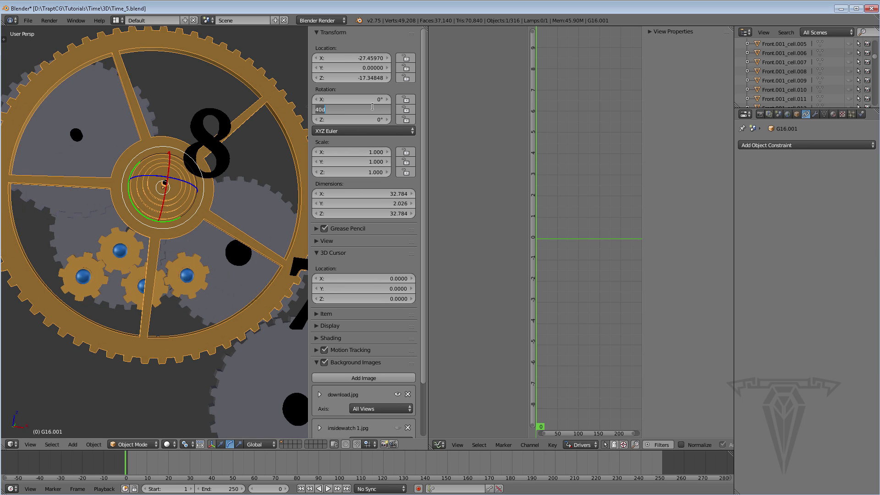
{"action": "type", "text": "0"}
{"action": "key", "text": "Return"}
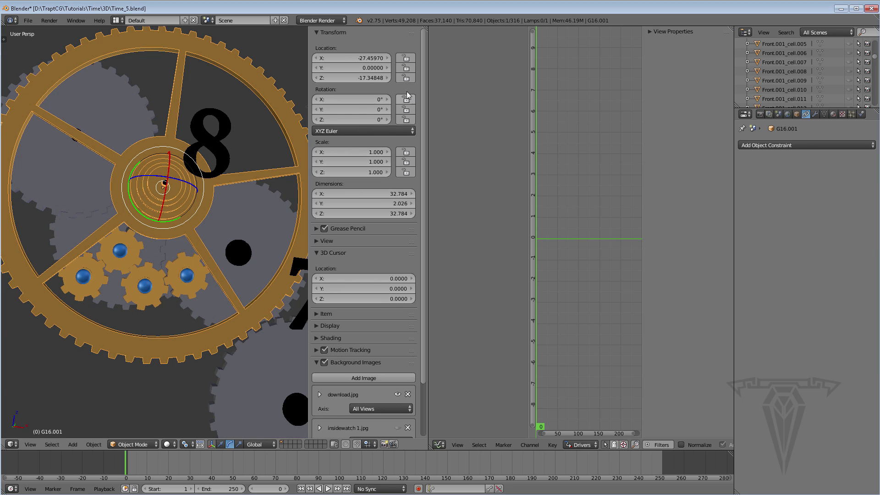
{"action": "left_click_drag", "start_coordinate": [373, 110], "coordinate": [380, 109]}
{"action": "left_click", "coordinate": [372, 109]}
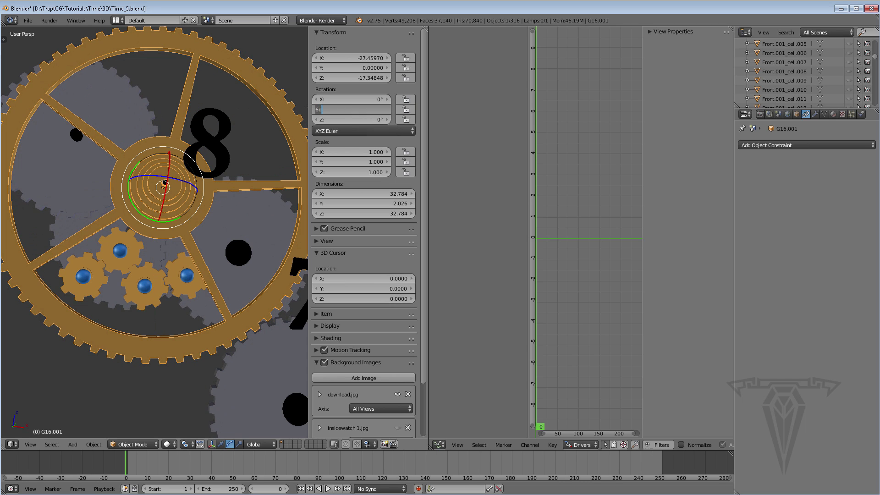
{"action": "type", "text": "0"}
{"action": "key", "text": "Return"}
Step: Add a single driver to the Y rotation of the small brass gear G2.003 and select its Y Euler Rotation channel
{"action": "right_click", "coordinate": [189, 293]}
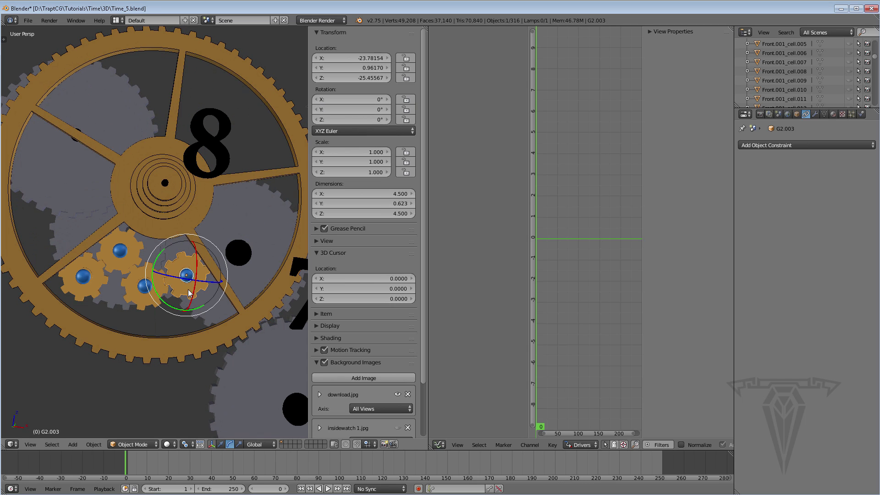
{"action": "middle_click_drag", "start_coordinate": [210, 285], "coordinate": [181, 279], "text": "shift"}
{"action": "scroll", "coordinate": [181, 279], "scroll_direction": "up", "scroll_amount": 2}
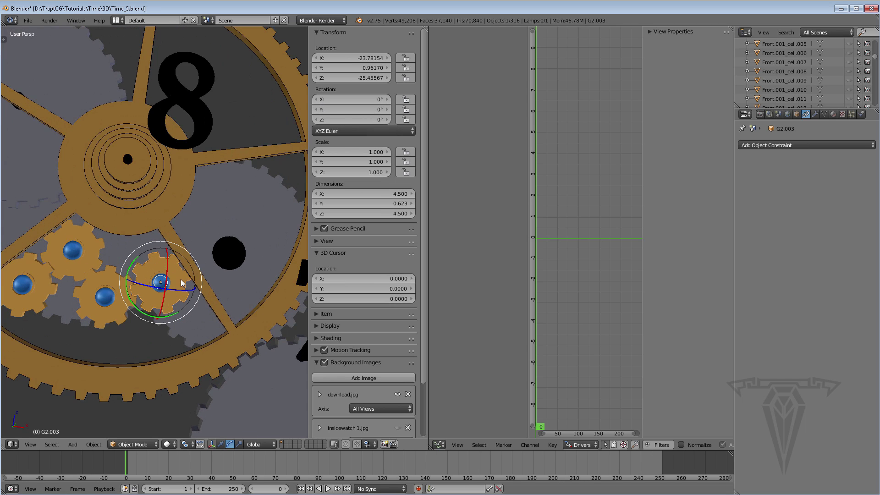
{"action": "right_click", "coordinate": [350, 112]}
{"action": "left_click", "coordinate": [351, 113]}
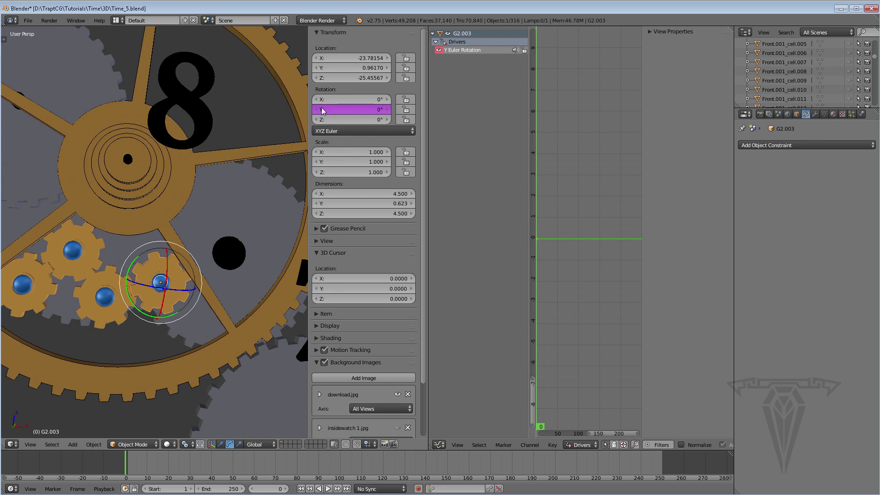
{"action": "left_click", "coordinate": [462, 50]}
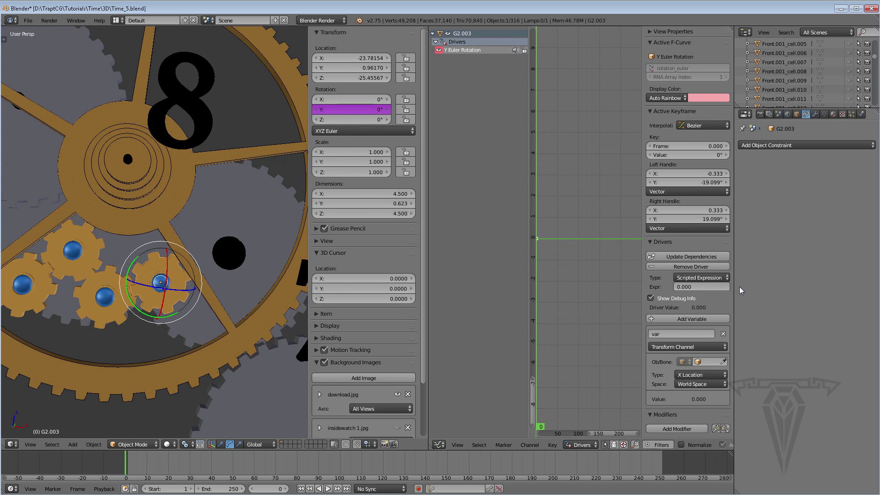
Step: Point G2.003's driver variable at the large grey G8 gear behind it as a Single Property and name it RS
{"action": "left_click", "coordinate": [723, 361]}
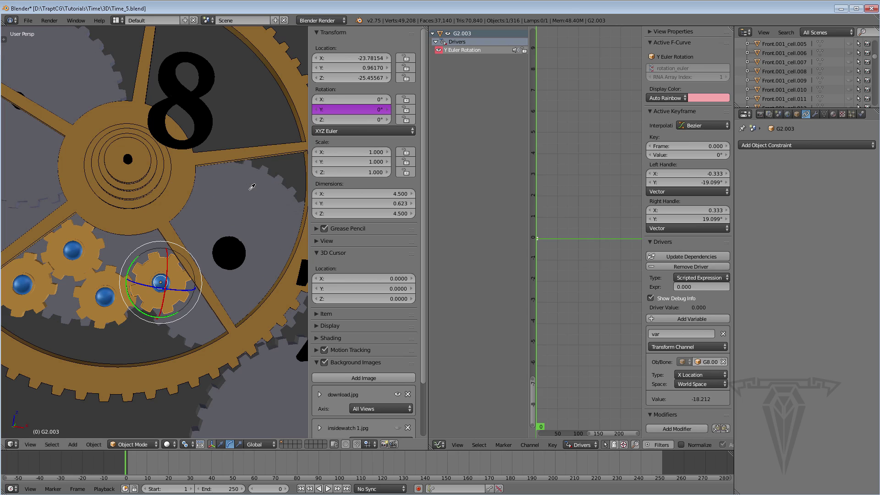
{"action": "left_click", "coordinate": [251, 186]}
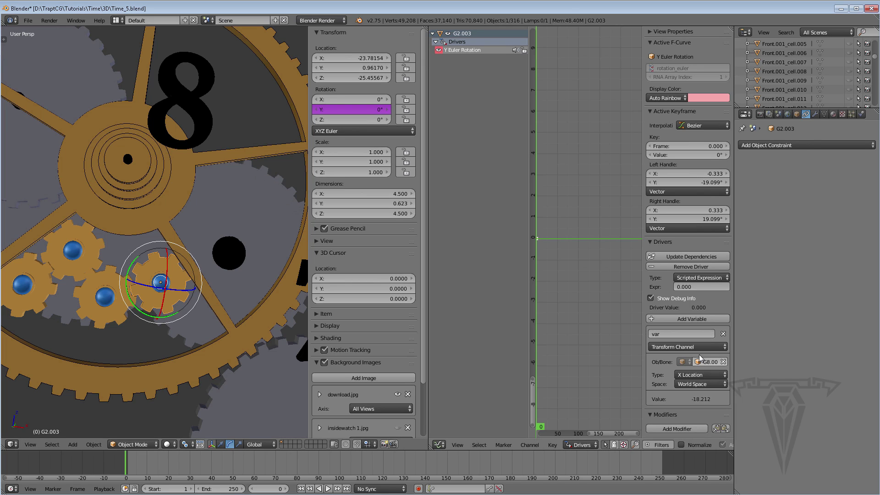
{"action": "left_click", "coordinate": [672, 347]}
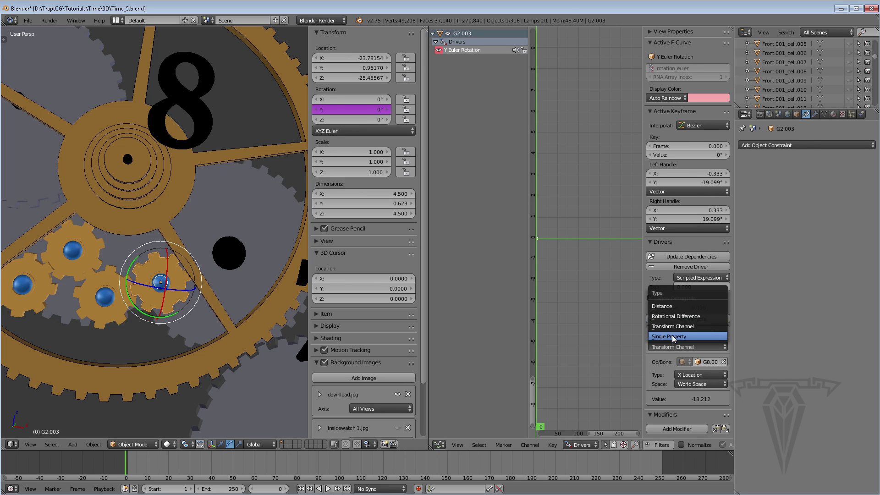
{"action": "left_click", "coordinate": [670, 337]}
{"action": "left_click", "coordinate": [669, 333]}
{"action": "type", "text": "R"}
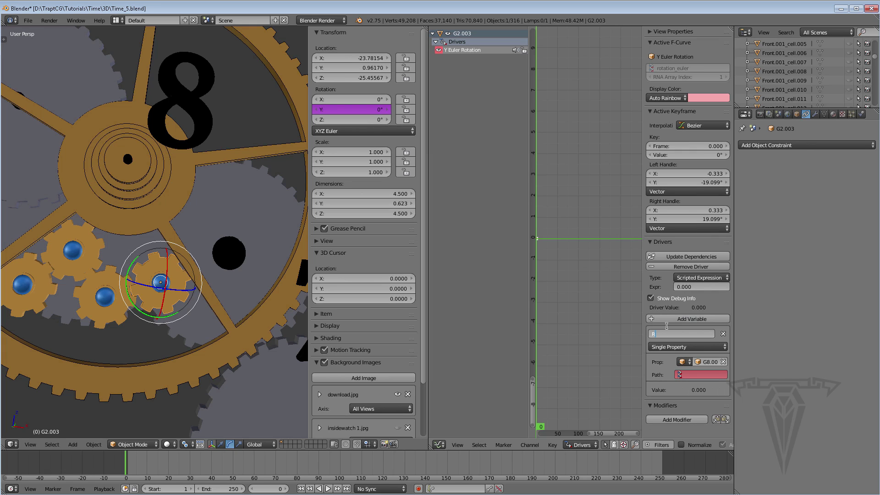
{"action": "type", "text": "S"}
Step: Set the RS variable's path to rotation_euler.y and G2.003's scripted expression to -RS*4
{"action": "left_click", "coordinate": [694, 286]}
{"action": "type", "text": "RS"}
{"action": "left_click", "coordinate": [692, 375]}
{"action": "type", "text": "rotation_euler.y"}
{"action": "left_click", "coordinate": [697, 286]}
{"action": "type", "text": "*"}
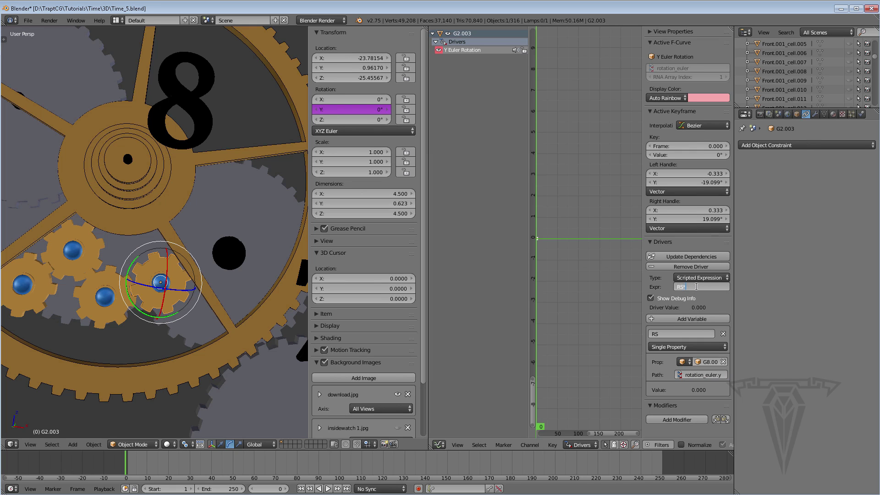
{"action": "type", "text": "4"}
{"action": "key", "text": "Return"}
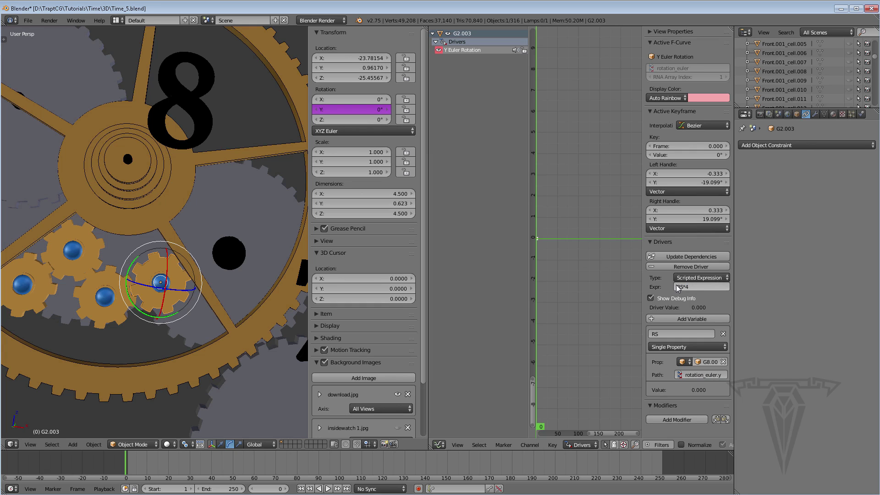
{"action": "left_click", "coordinate": [676, 285]}
{"action": "left_click", "coordinate": [676, 286]}
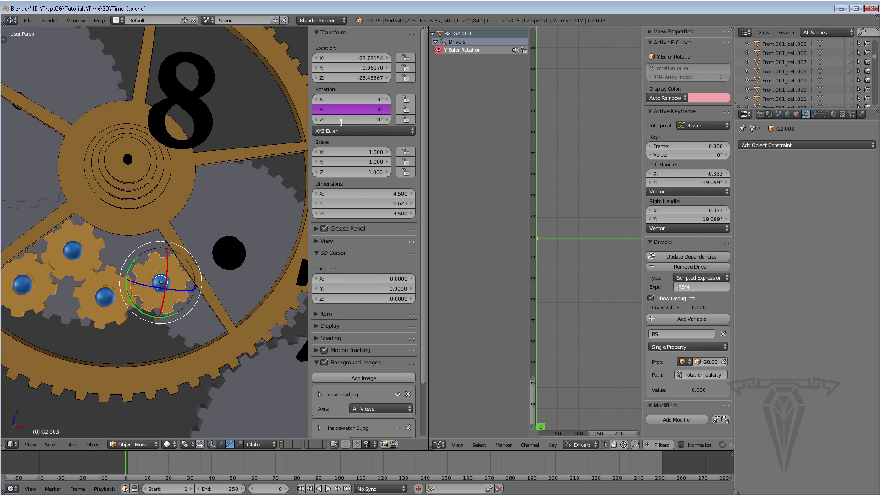
{"action": "key", "text": "Return"}
Step: Check how G2.003 follows by turning gear G16.001 to a Y rotation of 79°, and reset it to 0
{"action": "right_click", "coordinate": [291, 86]}
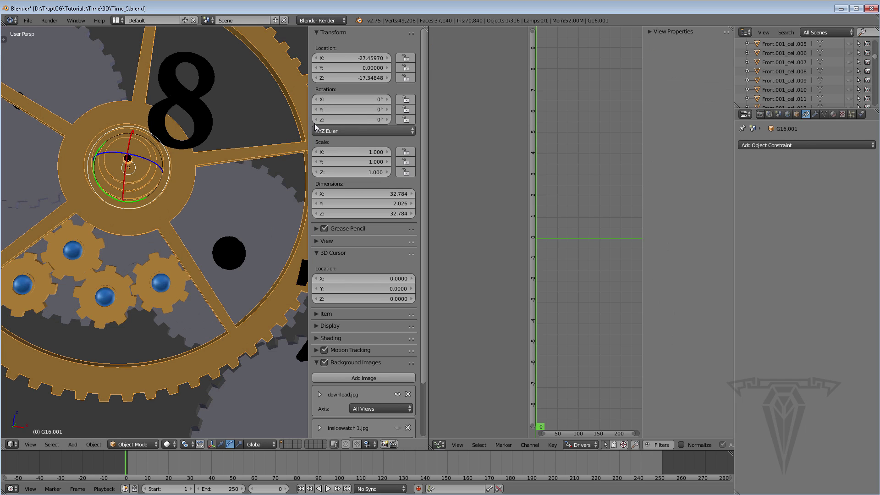
{"action": "left_click_drag", "start_coordinate": [339, 110], "coordinate": [377, 110]}
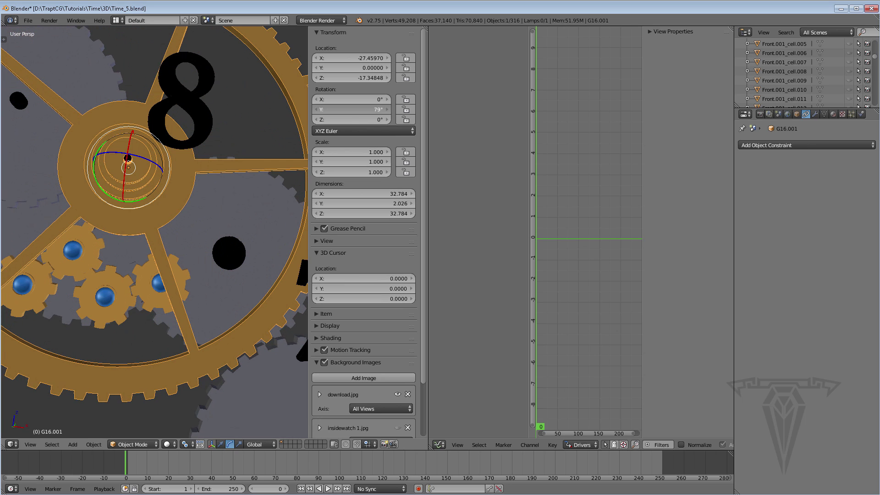
{"action": "left_click", "coordinate": [343, 109]}
{"action": "type", "text": "0"}
{"action": "key", "text": "Return"}
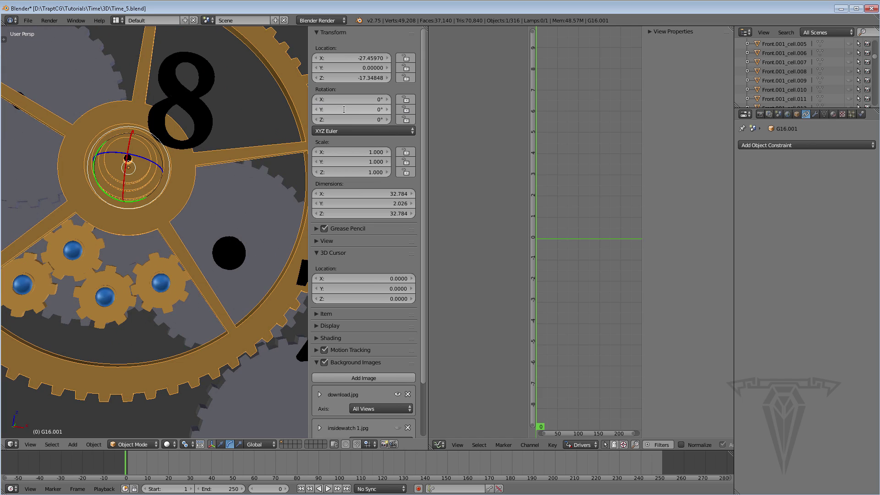
Step: Add a single driver to the Y rotation of the neighbouring small gear G2.001
{"action": "right_click", "coordinate": [177, 295]}
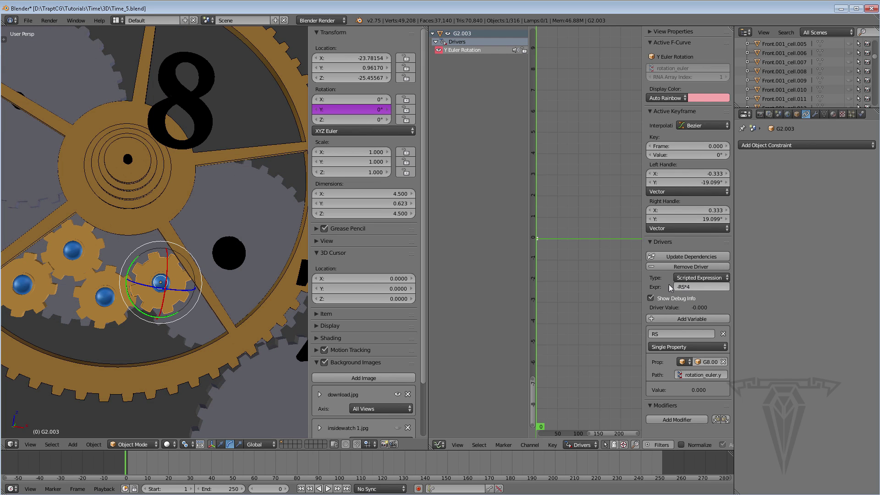
{"action": "right_click", "coordinate": [104, 308]}
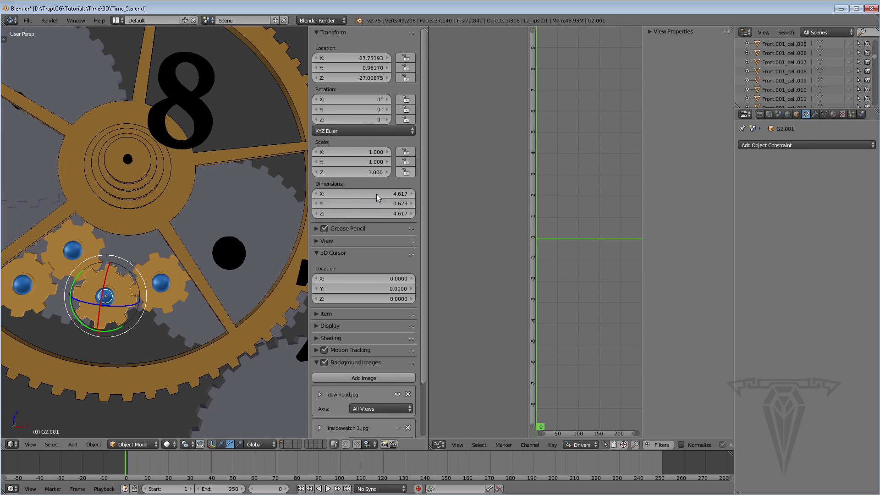
{"action": "right_click", "coordinate": [319, 110]}
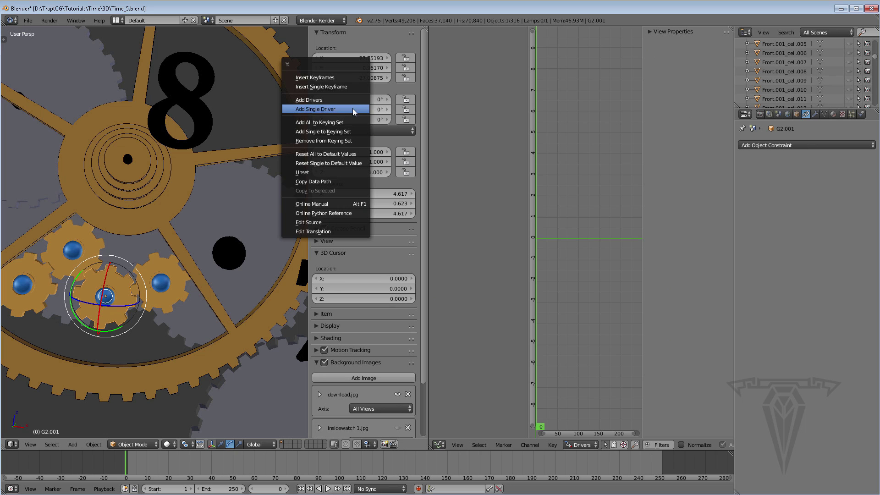
{"action": "left_click", "coordinate": [327, 109]}
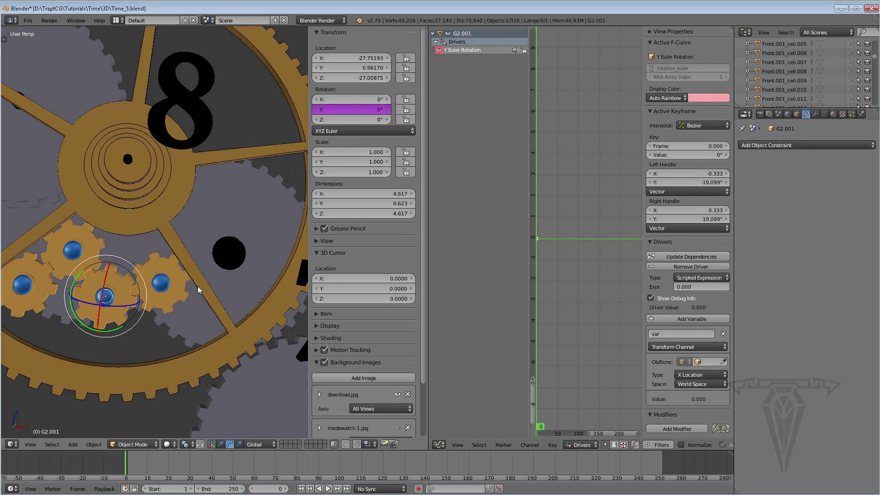
Step: Point G2.001's driver variable at gear G2.003 as a Single Property with the path rotation_euler.y
{"action": "middle_click_drag", "start_coordinate": [197, 287], "coordinate": [174, 260]}
{"action": "scroll", "coordinate": [177, 262], "scroll_direction": "up", "scroll_amount": 2}
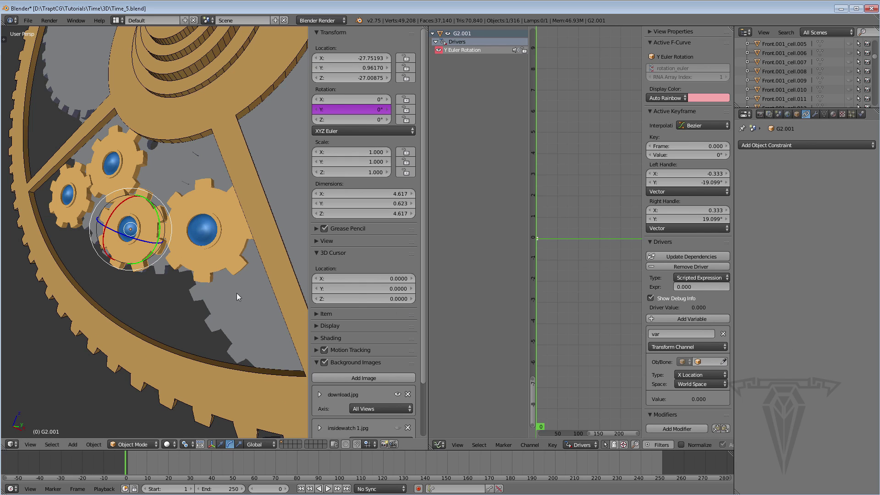
{"action": "middle_click_drag", "start_coordinate": [189, 249], "coordinate": [167, 301]}
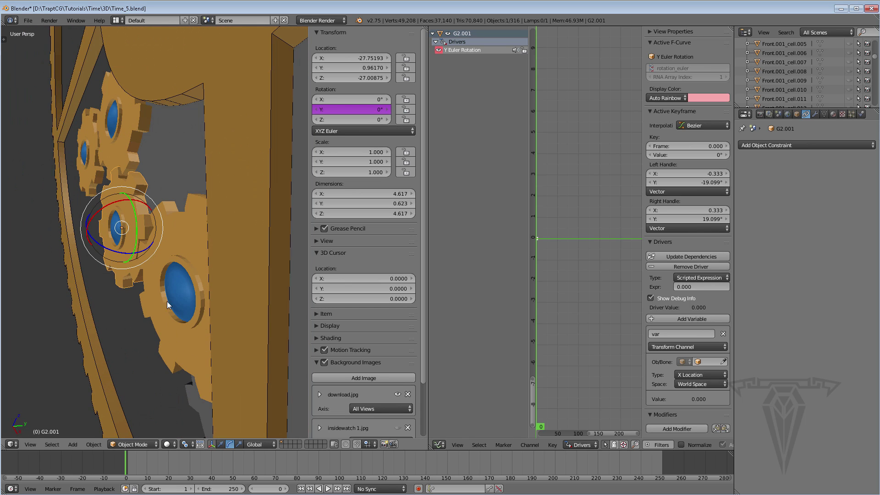
{"action": "left_click", "coordinate": [723, 361]}
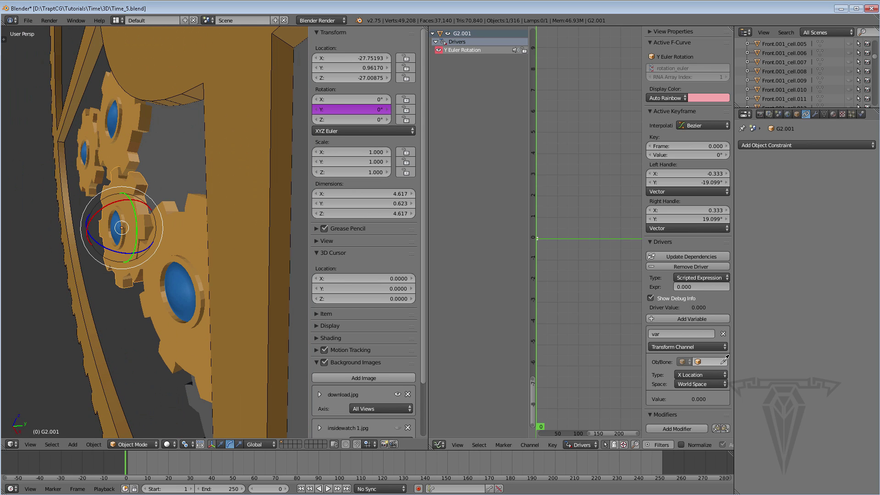
{"action": "left_click", "coordinate": [152, 307]}
{"action": "middle_click_drag", "start_coordinate": [141, 340], "coordinate": [191, 329]}
{"action": "scroll", "coordinate": [189, 329], "scroll_direction": "down", "scroll_amount": 2}
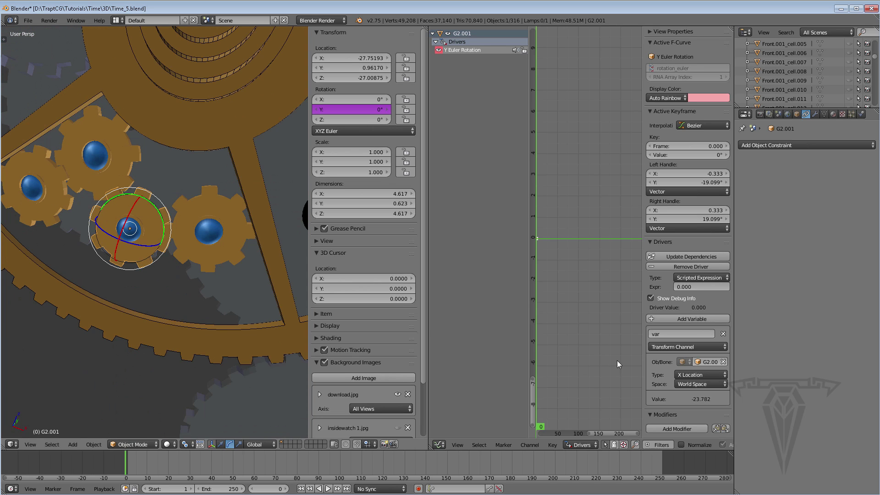
{"action": "left_click", "coordinate": [686, 346]}
{"action": "left_click", "coordinate": [676, 337]}
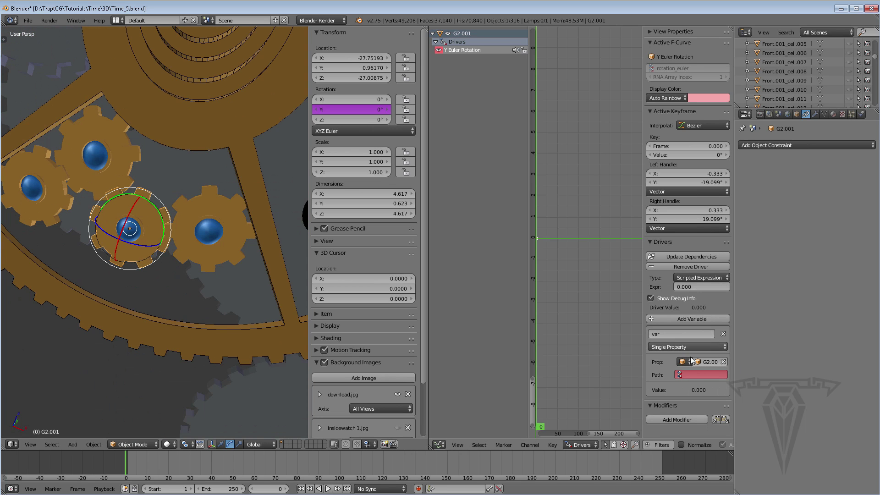
{"action": "type", "text": "rotation_euler.y"}
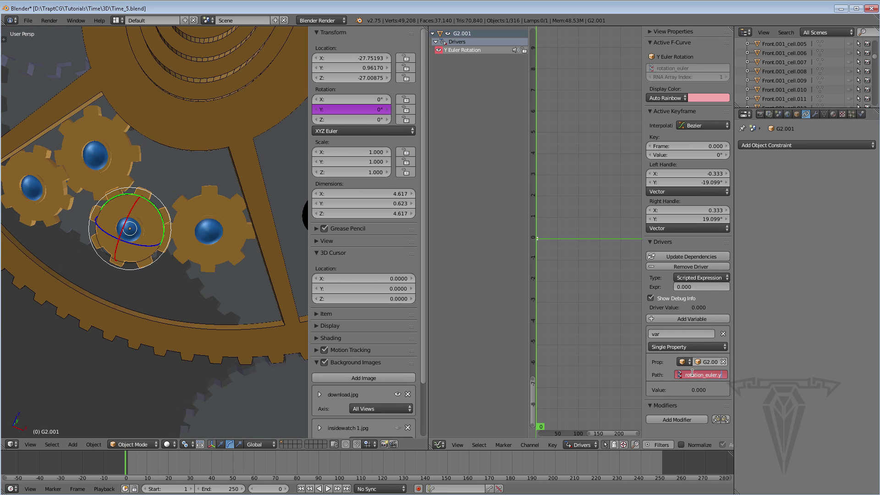
Step: Name G2.001's driver variable RS and set the scripted expression to -RS
{"action": "left_click", "coordinate": [667, 335]}
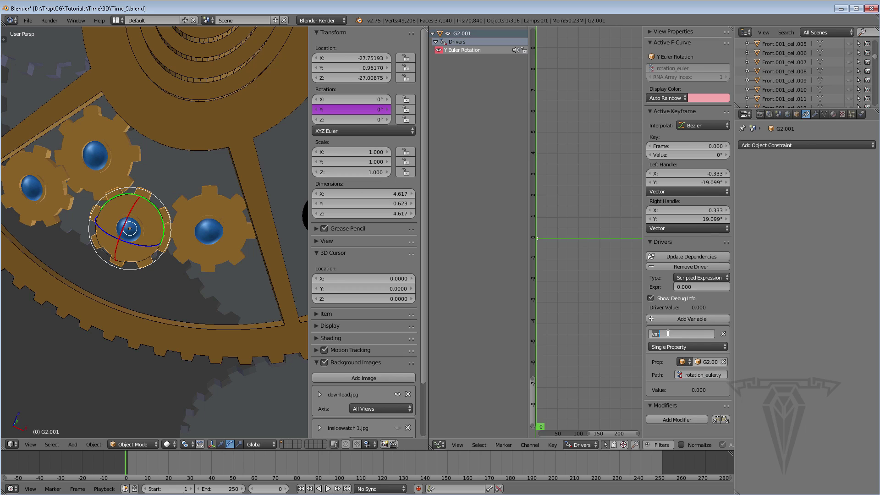
{"action": "left_click", "coordinate": [693, 287]}
{"action": "type", "text": "RS"}
{"action": "key", "text": "Return"}
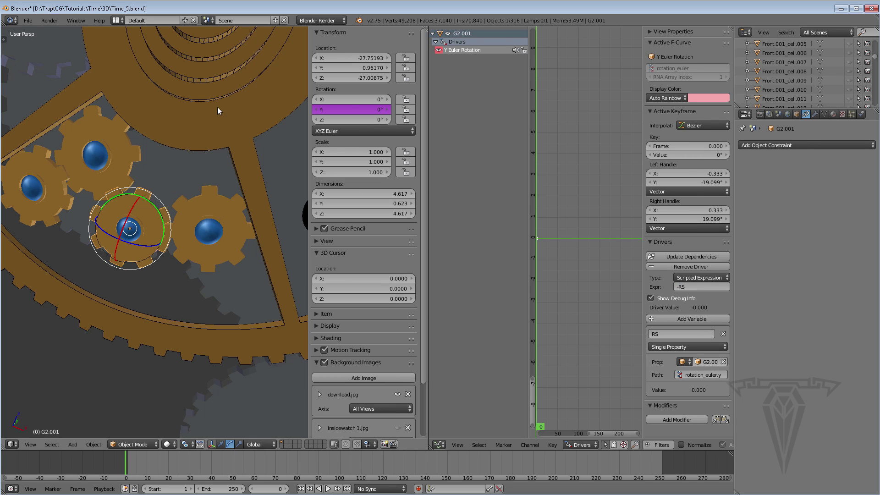
Step: Check the meshing of G2.001 by turning gear G16.001 slightly about Y, and undo the rotation
{"action": "scroll", "coordinate": [223, 133], "scroll_direction": "down", "scroll_amount": 6}
{"action": "middle_click_drag", "start_coordinate": [219, 122], "coordinate": [221, 141], "text": "shift"}
{"action": "scroll", "coordinate": [221, 142], "scroll_direction": "up", "scroll_amount": 3}
{"action": "right_click", "coordinate": [193, 201]}
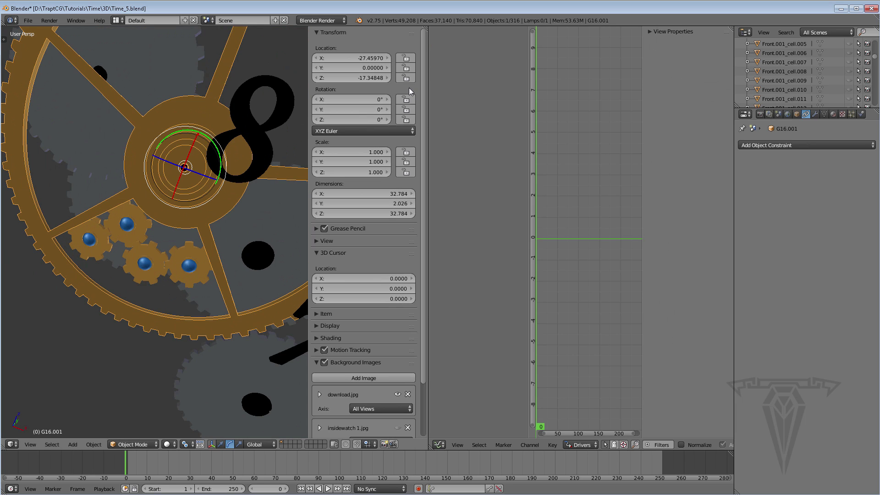
{"action": "left_click_drag", "start_coordinate": [353, 110], "coordinate": [360, 109]}
{"action": "key", "text": "ctrl+z"}
Step: Add a single driver to the Y rotation of the small gear G2.004
{"action": "scroll", "coordinate": [167, 236], "scroll_direction": "up", "scroll_amount": 7}
{"action": "right_click", "coordinate": [199, 256]}
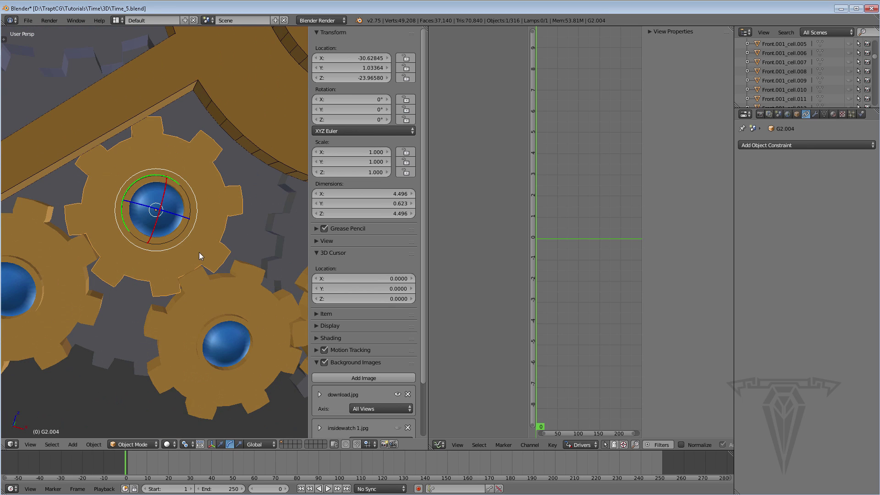
{"action": "right_click", "coordinate": [353, 110]}
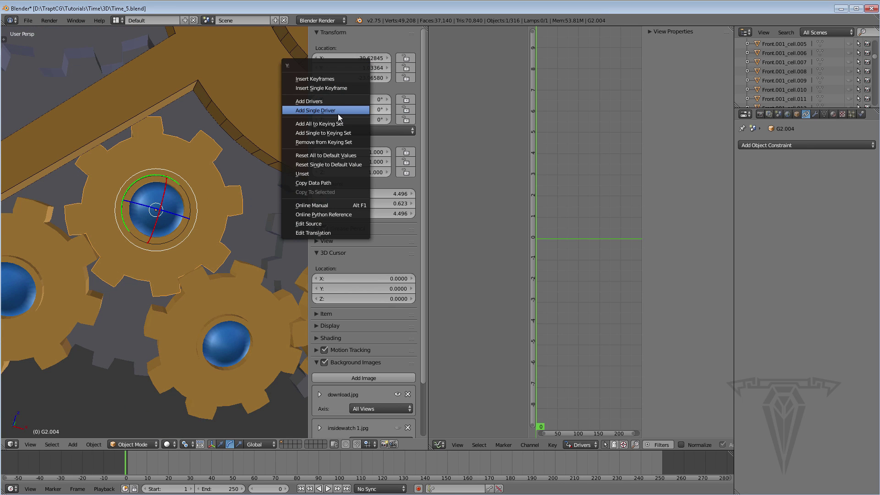
{"action": "left_click", "coordinate": [339, 112]}
{"action": "key", "text": "n"}
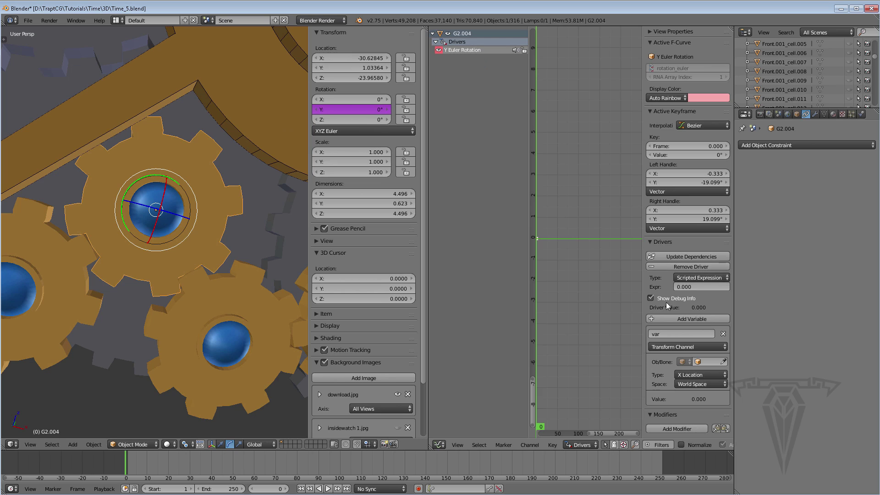
Step: Make G2.004's driver variable a Single Property that targets gear G2.001
{"action": "left_click", "coordinate": [680, 347]}
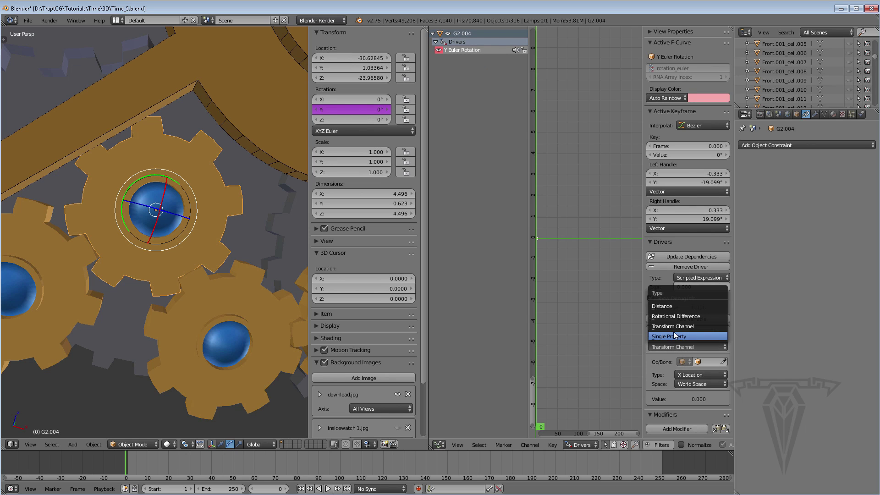
{"action": "left_click", "coordinate": [667, 336]}
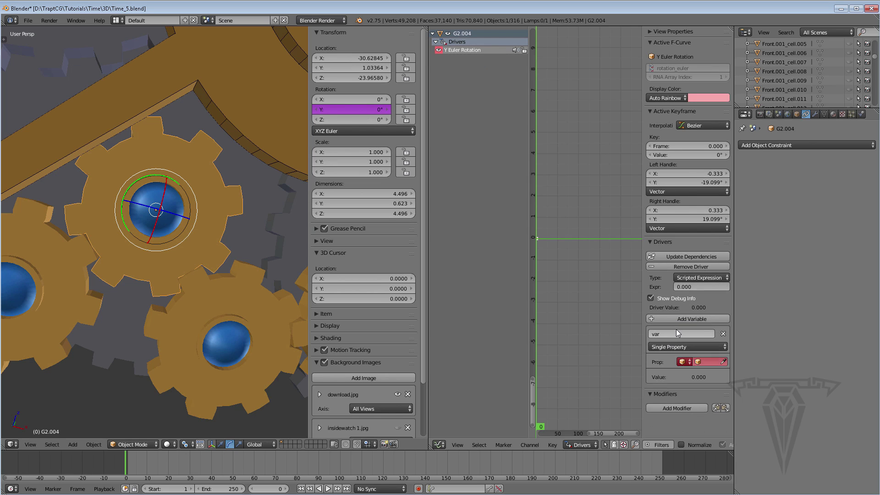
{"action": "left_click", "coordinate": [724, 358]}
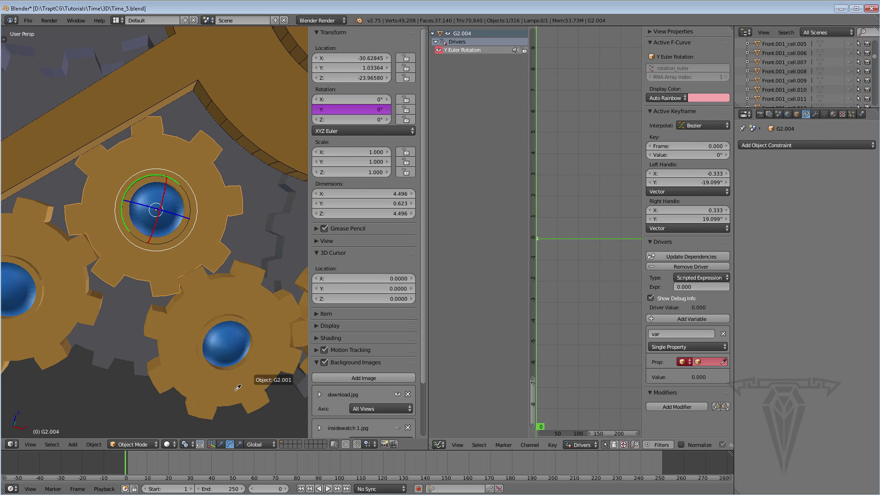
{"action": "left_click", "coordinate": [237, 388]}
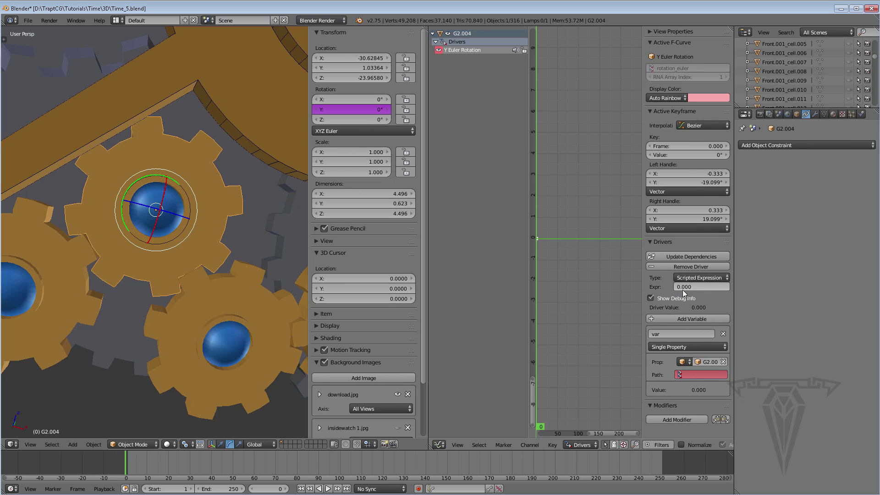
Step: Name G2.004's driver variable RS, use it in the scripted expression and set its path to rotation_euler.y
{"action": "left_click", "coordinate": [659, 333]}
{"action": "type", "text": "RS"}
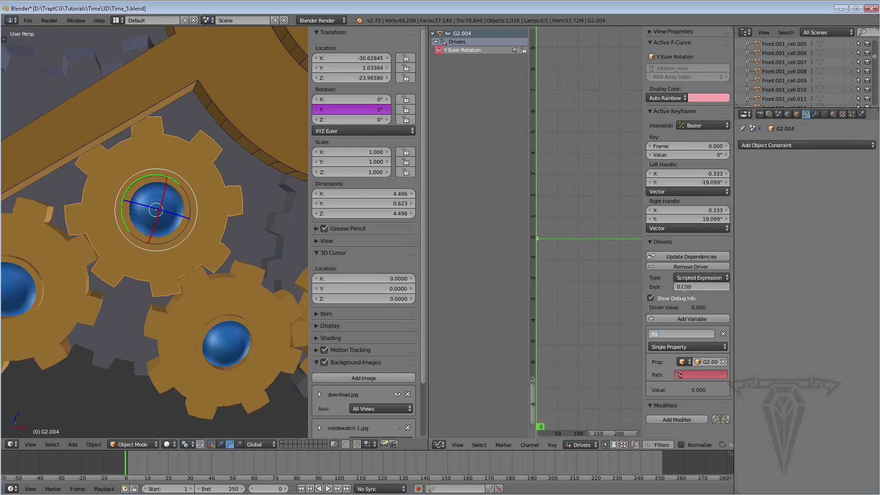
{"action": "key", "text": "Return"}
{"action": "left_click", "coordinate": [685, 287]}
{"action": "type", "text": "RS"}
{"action": "key", "text": "Return"}
{"action": "type", "text": "rotation_euler.y"}
{"action": "key", "text": "Return"}
Step: Add a single driver to the Y rotation of the last small gear, G2.002
{"action": "middle_click_drag", "start_coordinate": [136, 281], "coordinate": [214, 298], "text": "shift"}
{"action": "right_click", "coordinate": [199, 289]}
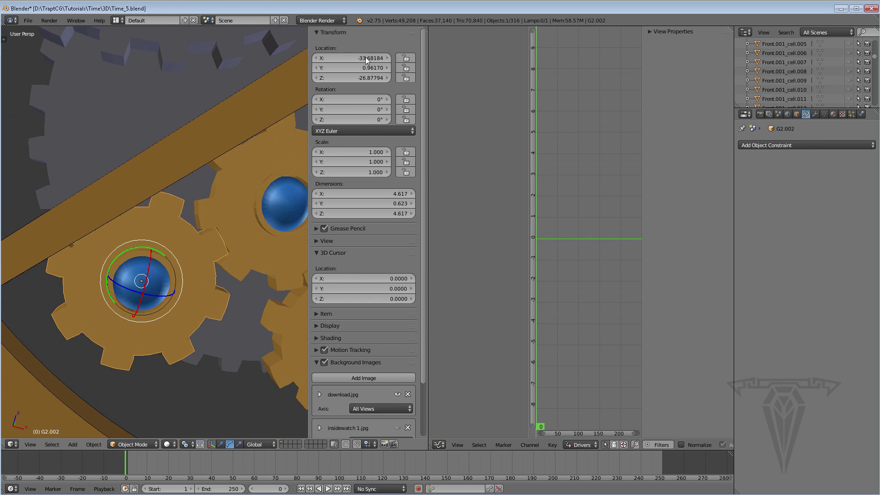
{"action": "right_click", "coordinate": [354, 106]}
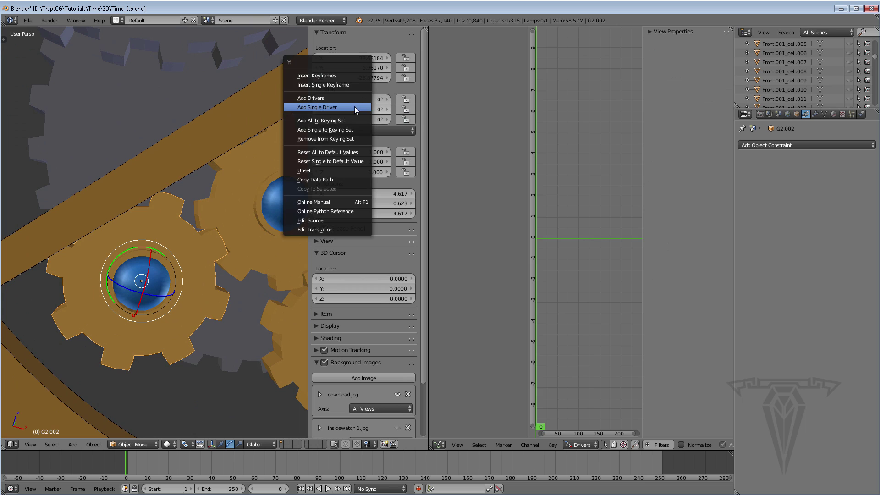
{"action": "left_click", "coordinate": [321, 106]}
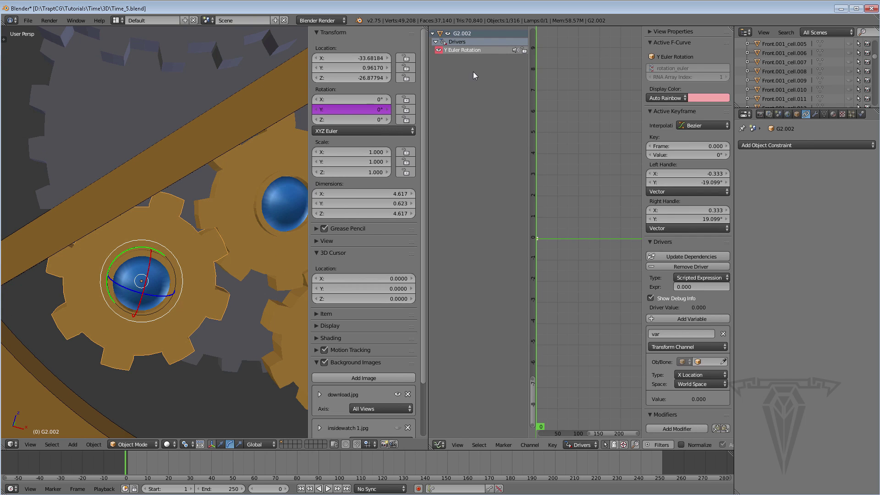
Step: Name G2.002's driver variable RS and set the scripted expression to -RS
{"action": "left_click", "coordinate": [675, 334]}
{"action": "type", "text": "RS"}
{"action": "left_click", "coordinate": [692, 287]}
{"action": "key", "text": "BackSpace"}
{"action": "key", "text": "Return"}
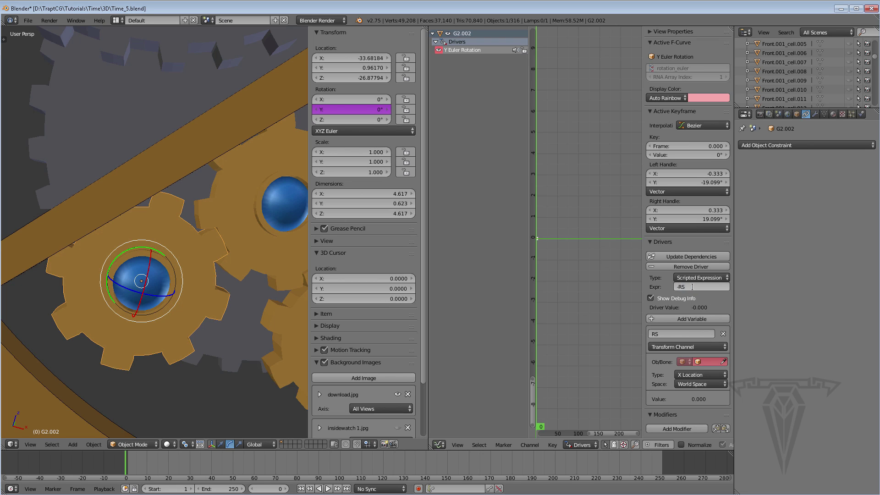
Step: Make G2.002's driver variable a Single Property and target the adjacent small G2 gear
{"action": "left_click", "coordinate": [666, 348]}
{"action": "left_click", "coordinate": [674, 336]}
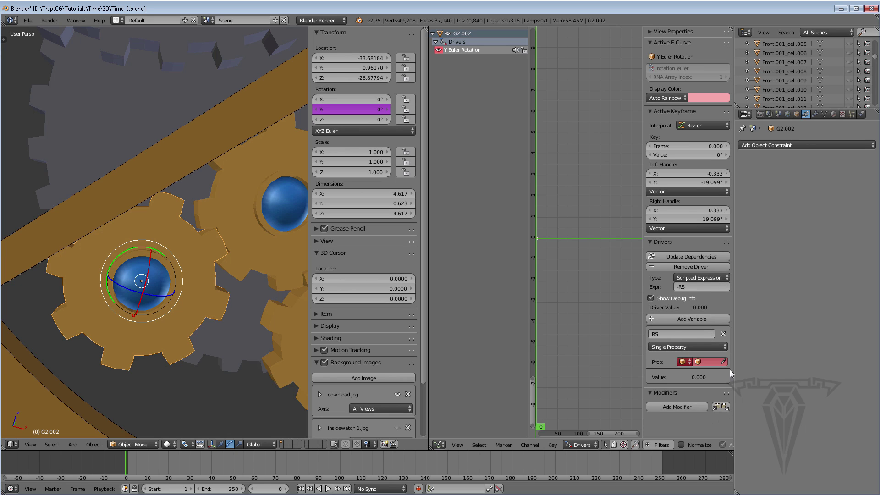
{"action": "left_click", "coordinate": [724, 363]}
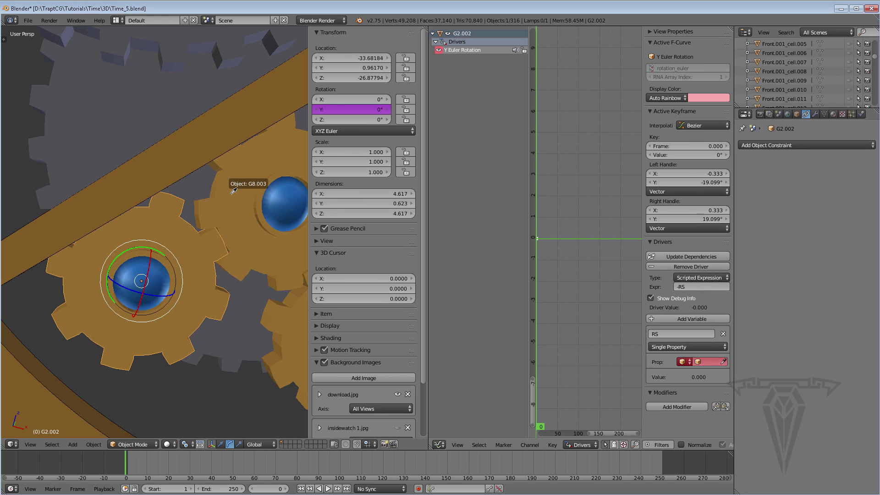
{"action": "left_click", "coordinate": [257, 202]}
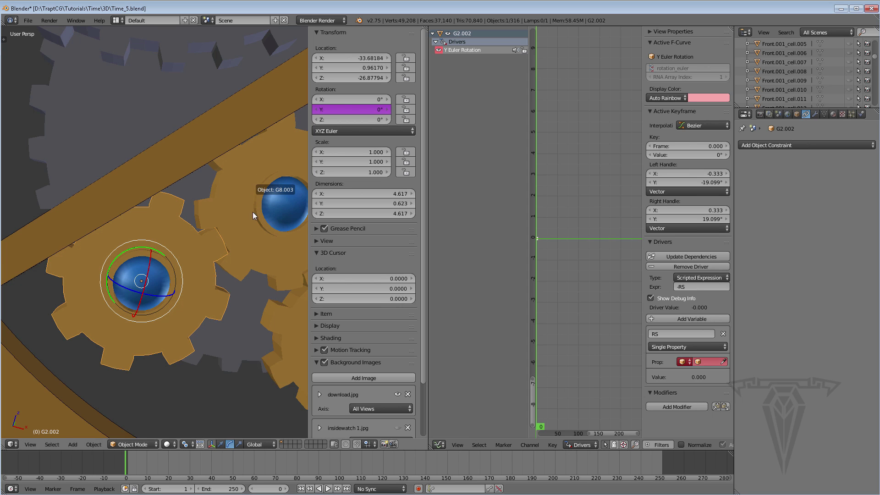
{"action": "middle_click_drag", "start_coordinate": [253, 212], "coordinate": [229, 209]}
{"action": "scroll", "coordinate": [192, 209], "scroll_direction": "up", "scroll_amount": 3}
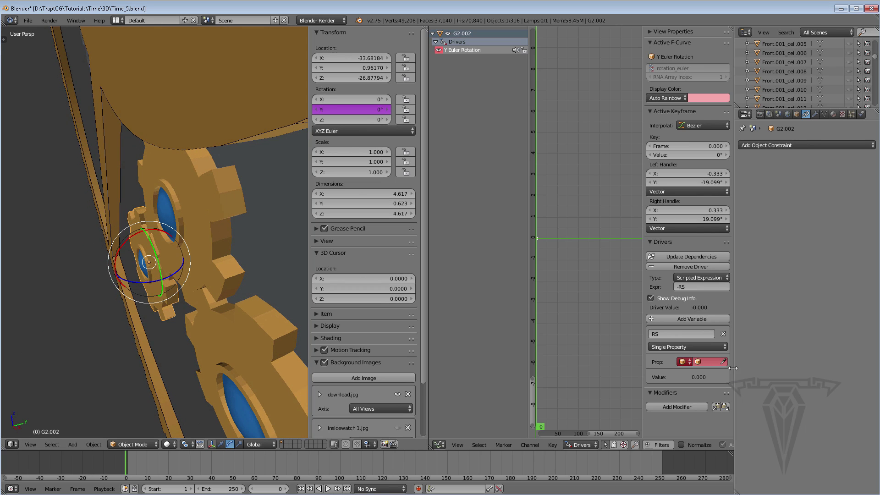
{"action": "left_click", "coordinate": [706, 363]}
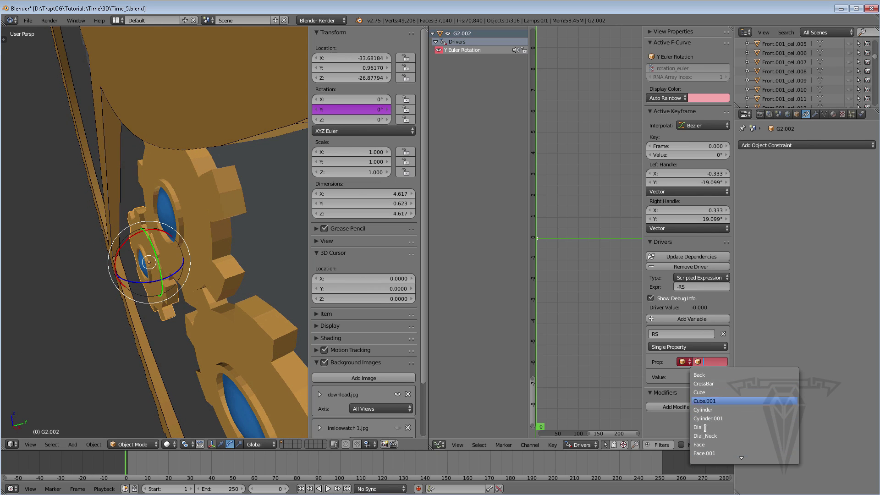
{"action": "left_click", "coordinate": [764, 350]}
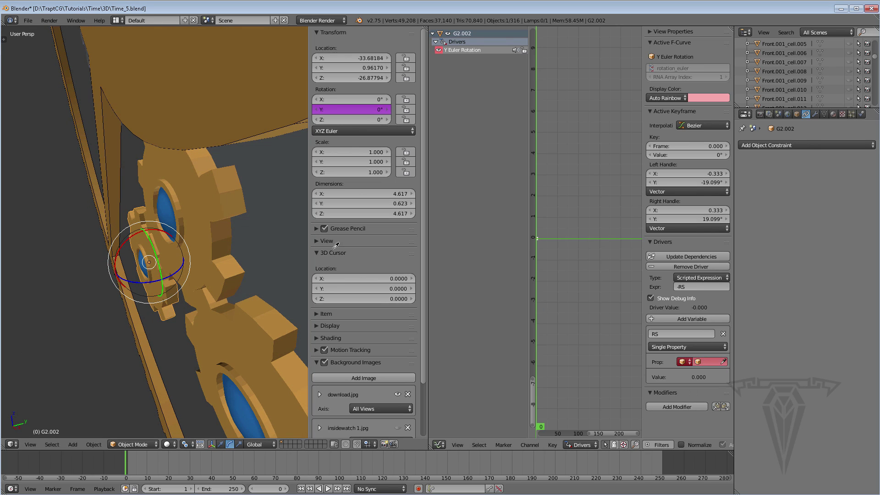
{"action": "left_click", "coordinate": [133, 168]}
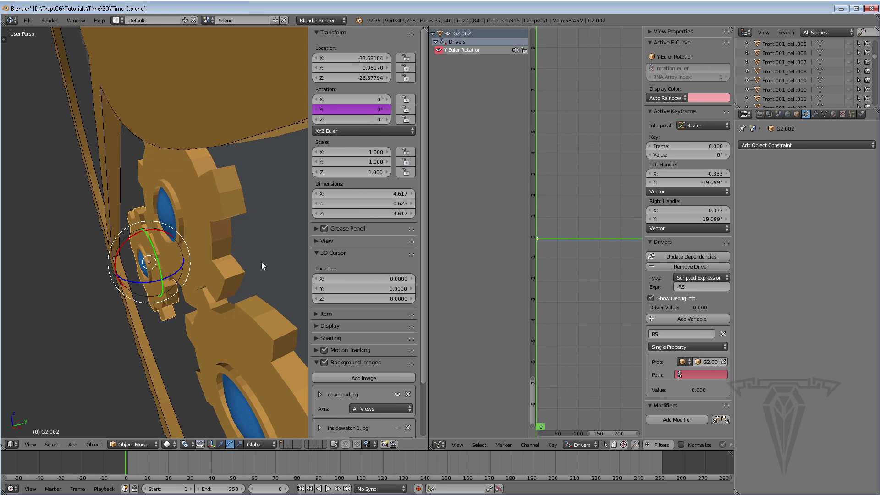
Step: Set the path of G2.002's driver variable to rotation_euler.y
{"action": "middle_click_drag", "start_coordinate": [150, 254], "coordinate": [232, 262]}
{"action": "scroll", "coordinate": [216, 232], "scroll_direction": "down", "scroll_amount": 3}
{"action": "scroll", "coordinate": [232, 262], "scroll_direction": "up", "scroll_amount": 1}
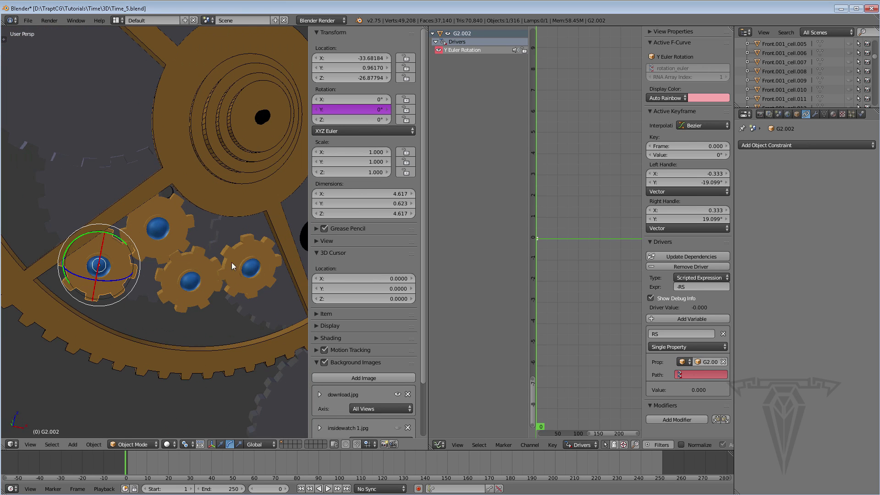
{"action": "type", "text": "rotation_euler.y"}
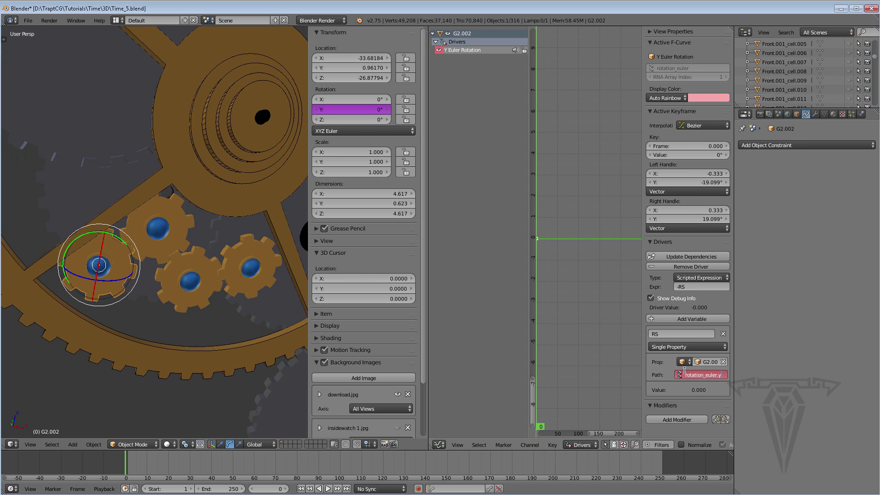
{"action": "key", "text": "Return"}
Step: Rotate G16.001 to 33° on Y to test the small gear chain, and reset its Y rotation to 0
{"action": "middle_click_drag", "start_coordinate": [215, 204], "coordinate": [236, 213]}
{"action": "right_click", "coordinate": [172, 168]}
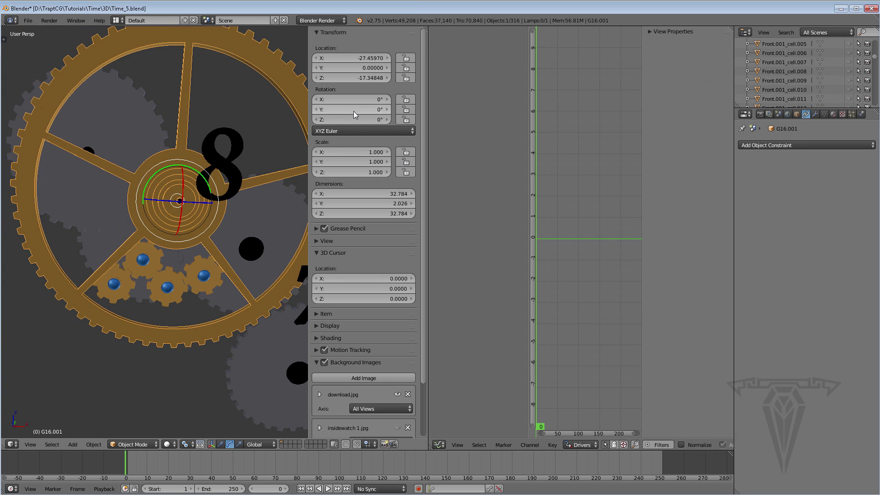
{"action": "left_click_drag", "start_coordinate": [353, 109], "coordinate": [392, 109]}
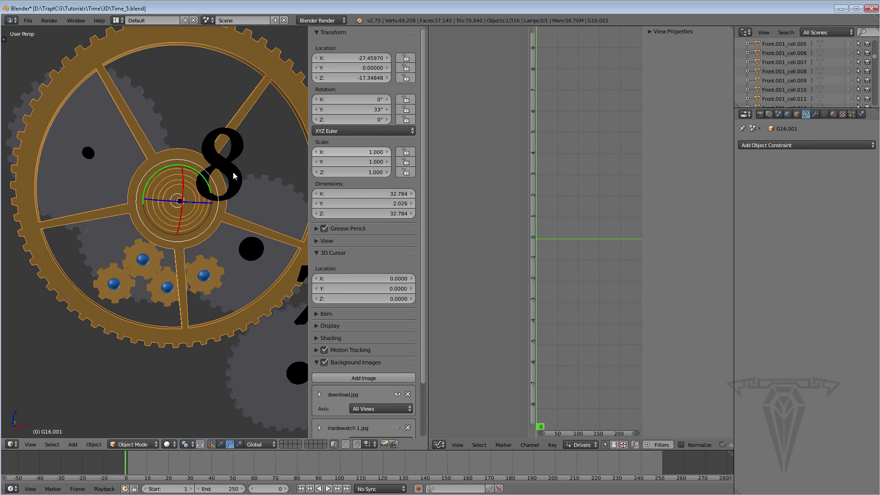
{"action": "scroll", "coordinate": [159, 182], "scroll_direction": "down", "scroll_amount": 3}
{"action": "middle_click_drag", "start_coordinate": [159, 182], "coordinate": [135, 187], "text": "shift"}
{"action": "scroll", "coordinate": [184, 192], "scroll_direction": "down", "scroll_amount": 1}
{"action": "middle_click_drag", "start_coordinate": [210, 196], "coordinate": [202, 208], "text": "shift"}
{"action": "left_click", "coordinate": [350, 109]}
{"action": "type", "text": "0"}
{"action": "key", "text": "Return"}
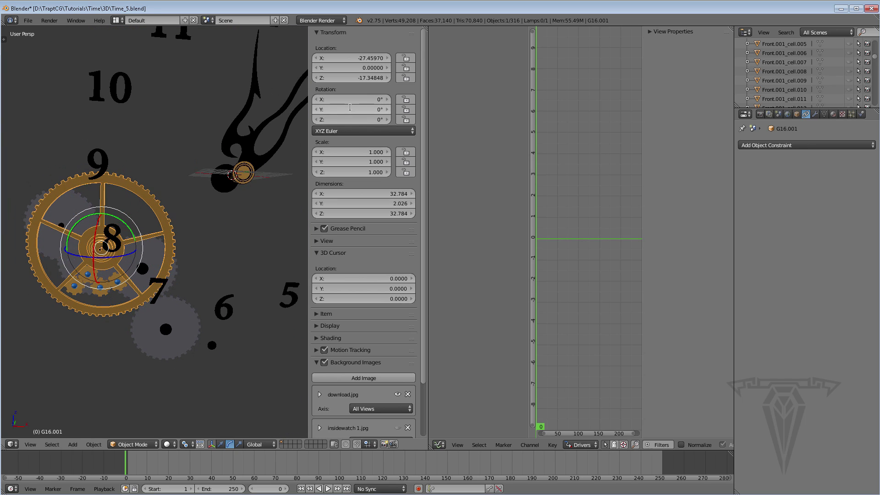
Step: Add a single driver to the Y rotation of gear G8.004 near the 1 and open its settings
{"action": "middle_click_drag", "start_coordinate": [267, 248], "coordinate": [213, 223], "text": "shift"}
{"action": "scroll", "coordinate": [216, 268], "scroll_direction": "down", "scroll_amount": 1}
{"action": "right_click", "coordinate": [235, 146]}
{"action": "right_click", "coordinate": [359, 110]}
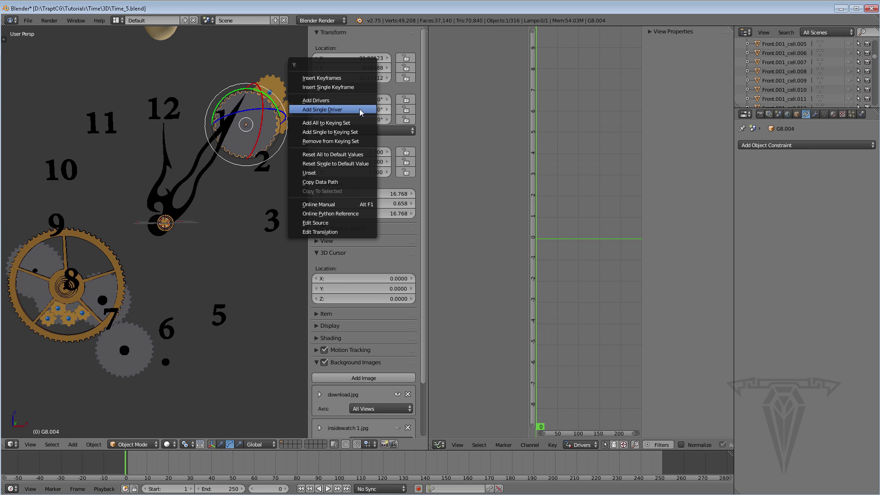
{"action": "left_click", "coordinate": [321, 112]}
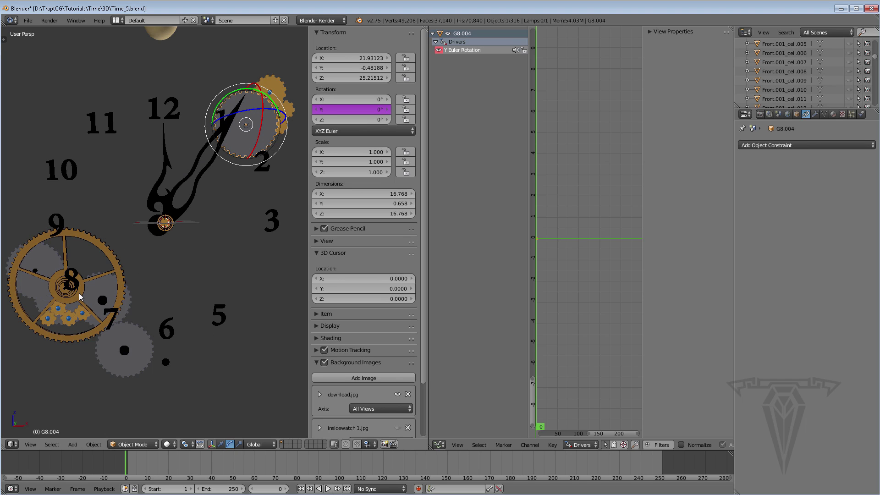
{"action": "left_click", "coordinate": [461, 51]}
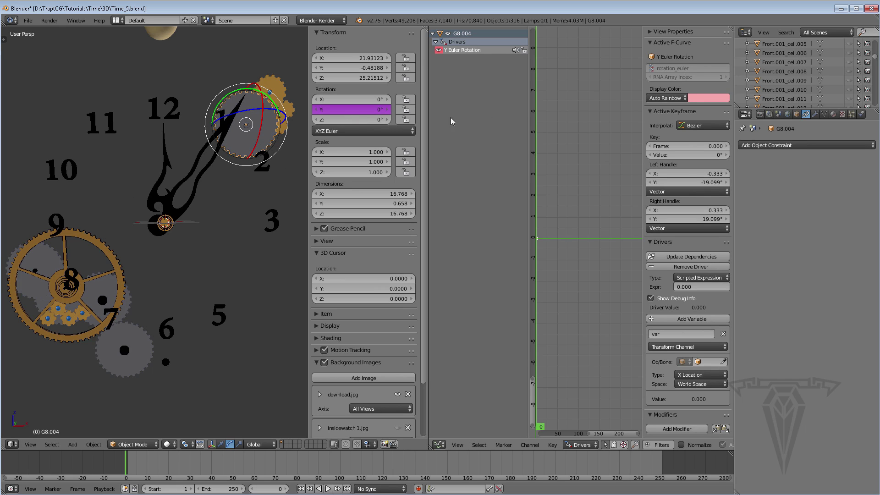
Step: Name G8.004's driver variable RS and set the scripted expression to -RS/4
{"action": "left_click", "coordinate": [678, 334]}
{"action": "left_click", "coordinate": [694, 284]}
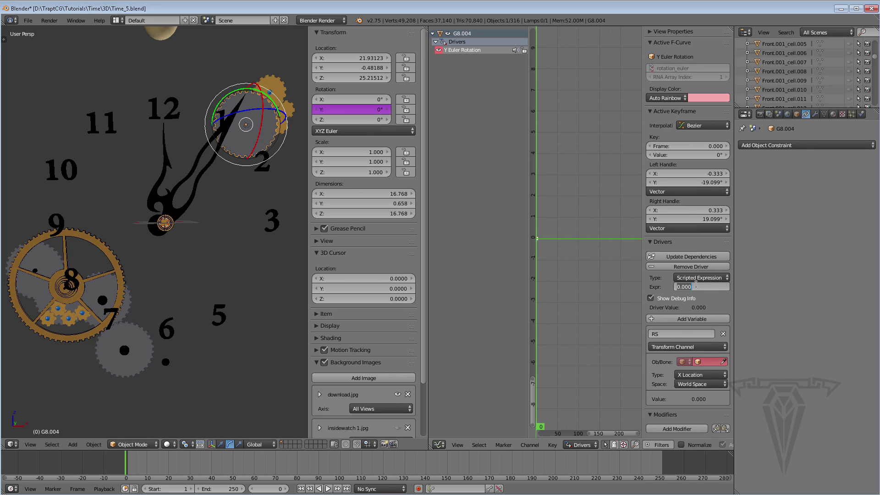
{"action": "key", "text": "BackSpace"}
{"action": "key", "text": "Return"}
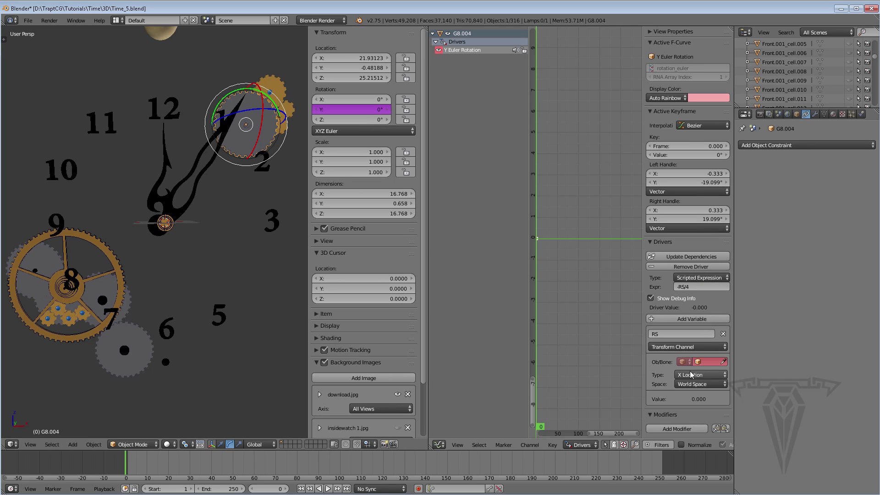
Step: Target G16.001 with G8.004's driver variable as a Single Property with the path rotation_euler.y
{"action": "left_click", "coordinate": [90, 235]}
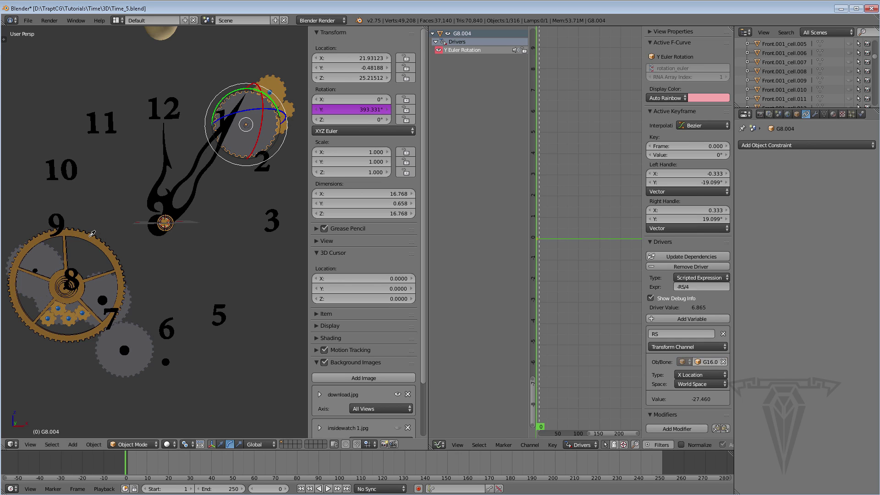
{"action": "left_click", "coordinate": [657, 347]}
{"action": "left_click", "coordinate": [668, 337]}
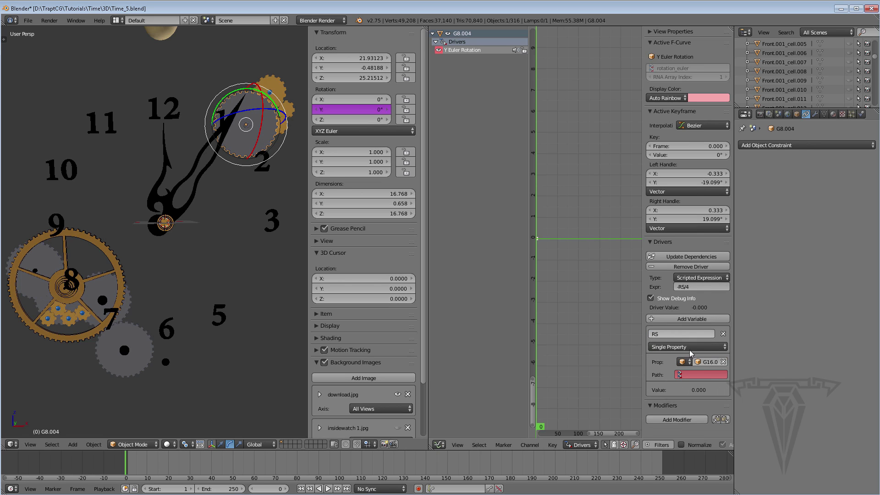
{"action": "type", "text": "rotation_euler.y"}
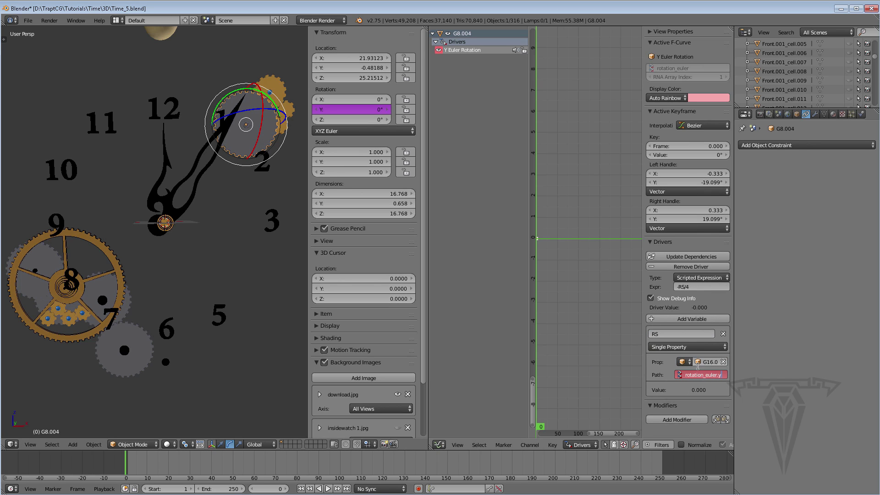
{"action": "key", "text": "Return"}
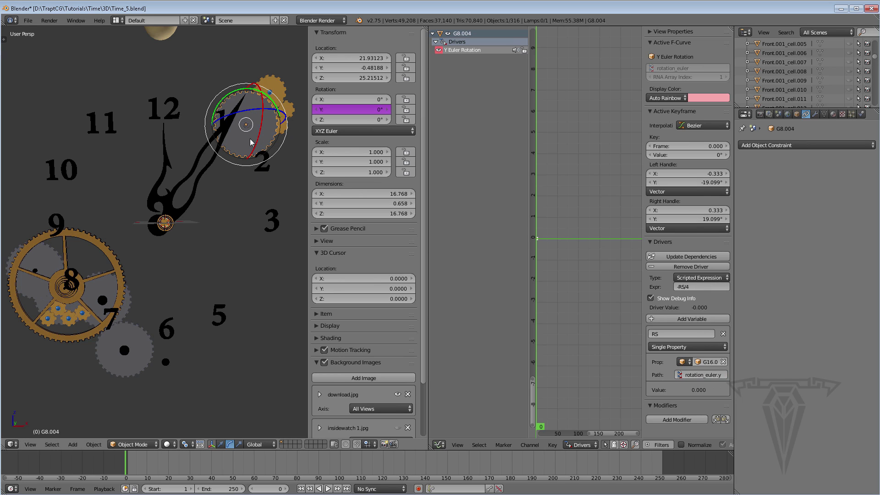
Step: Rotate G16.001 to 304° on Y to test G8.004's driver, and reset its Y rotation to 0
{"action": "right_click", "coordinate": [100, 243]}
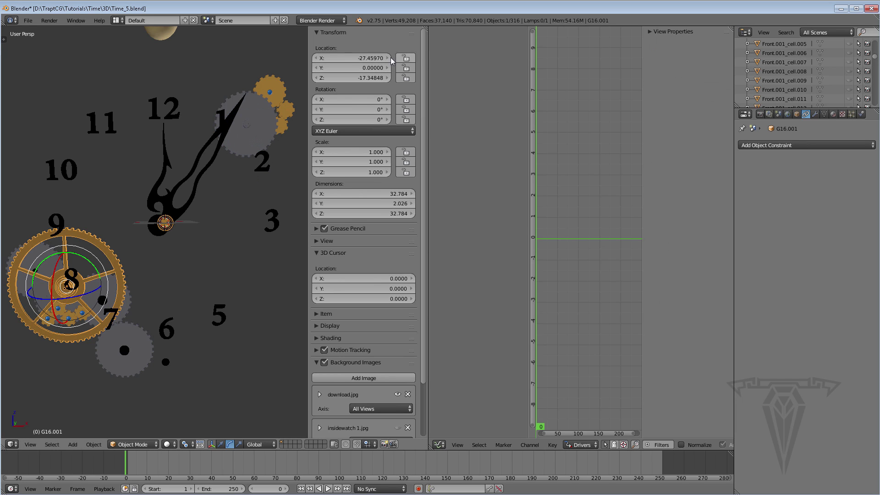
{"action": "mouse_move", "coordinate": [350, 108]}
{"action": "left_mouse_down"}
{"action": "mouse_move", "coordinate": [441, 108]}
{"action": "mouse_move", "coordinate": [350, 109]}
{"action": "left_mouse_up"}
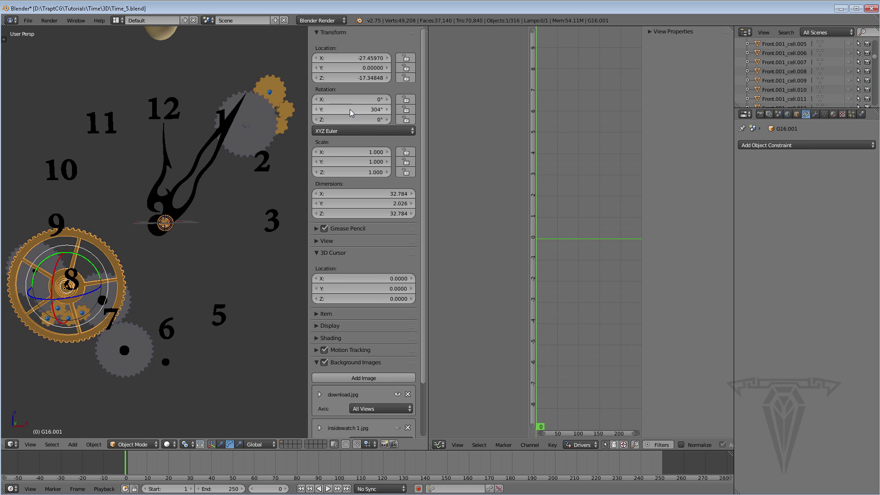
{"action": "left_click", "coordinate": [355, 107]}
{"action": "type", "text": "0"}
{"action": "key", "text": "Return"}
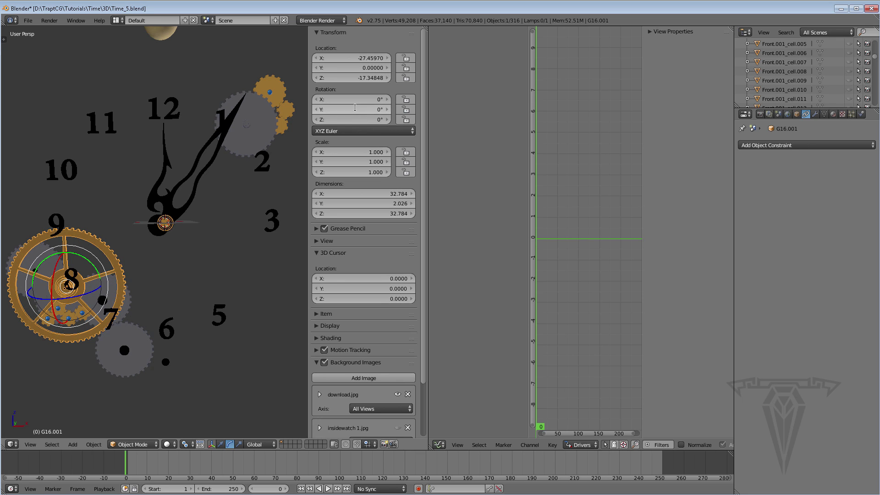
Step: Add a single driver to the Y rotation of gear G4 beside G8.004 and open its settings
{"action": "middle_click_drag", "start_coordinate": [189, 156], "coordinate": [138, 185], "text": "shift"}
{"action": "scroll", "coordinate": [243, 141], "scroll_direction": "up", "scroll_amount": 3}
{"action": "scroll", "coordinate": [243, 141], "scroll_direction": "up", "scroll_amount": 1}
{"action": "middle_click_drag", "start_coordinate": [243, 141], "coordinate": [182, 203], "text": "shift"}
{"action": "scroll", "coordinate": [183, 170], "scroll_direction": "up", "scroll_amount": 1}
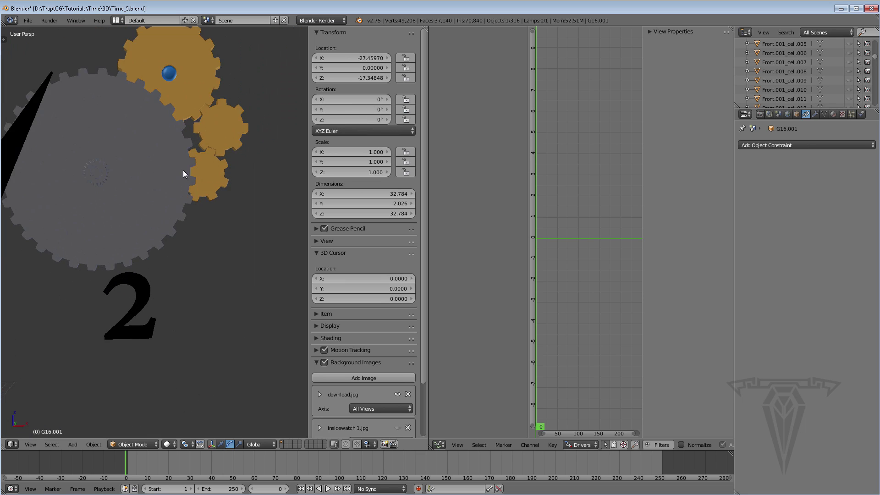
{"action": "middle_click_drag", "start_coordinate": [182, 169], "coordinate": [200, 214], "text": "shift"}
{"action": "right_click", "coordinate": [226, 158]}
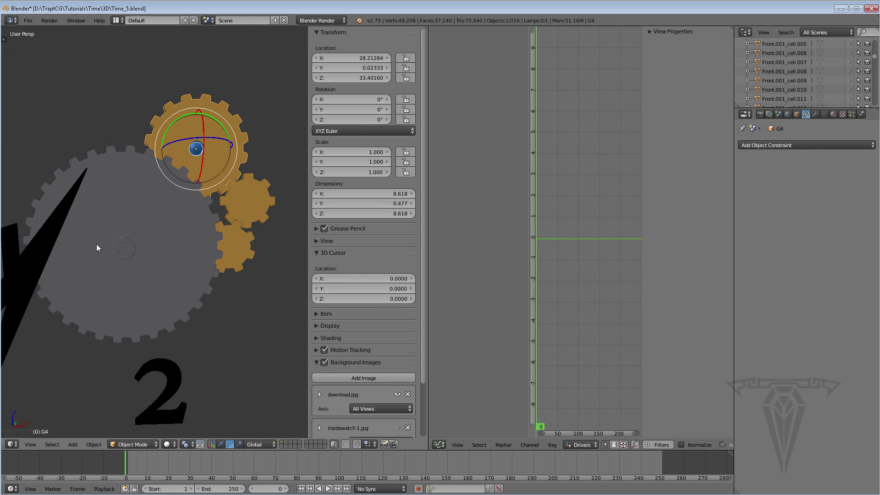
{"action": "right_click", "coordinate": [374, 110]}
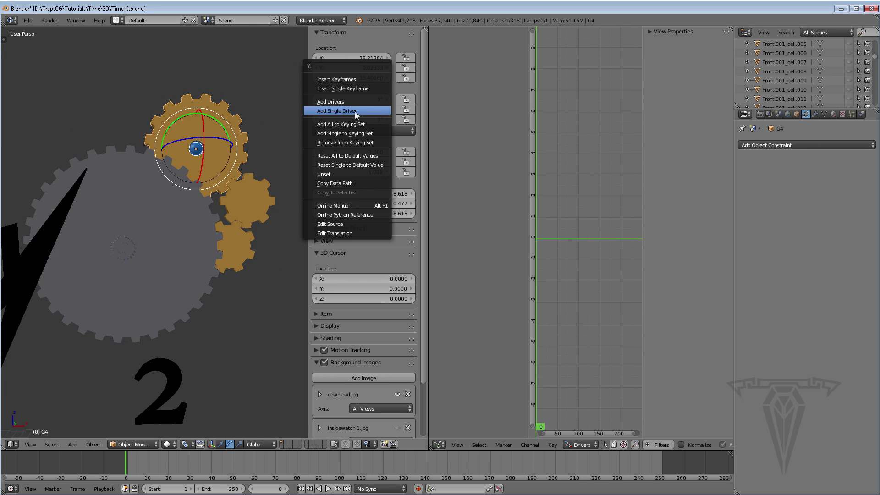
{"action": "left_click", "coordinate": [354, 112]}
{"action": "left_click", "coordinate": [469, 50]}
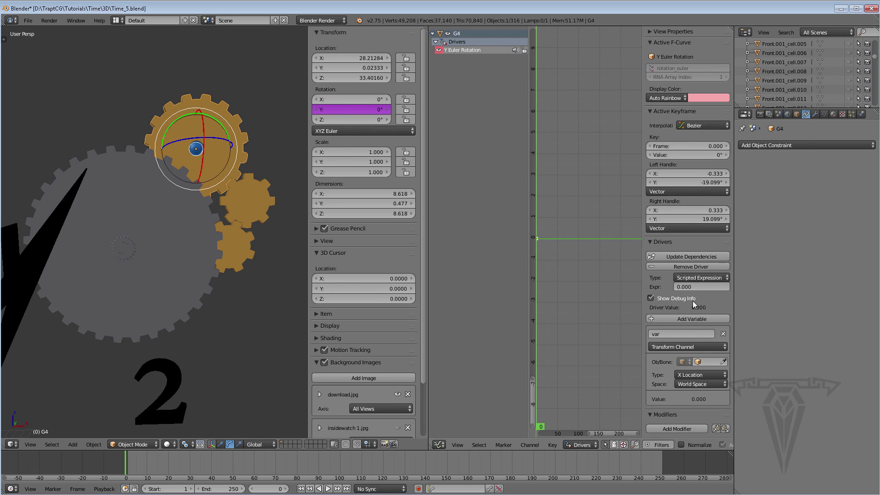
Step: Target gear G8.004 with G4's driver variable and name the variable RS
{"action": "left_click", "coordinate": [723, 362]}
{"action": "left_click", "coordinate": [125, 165]}
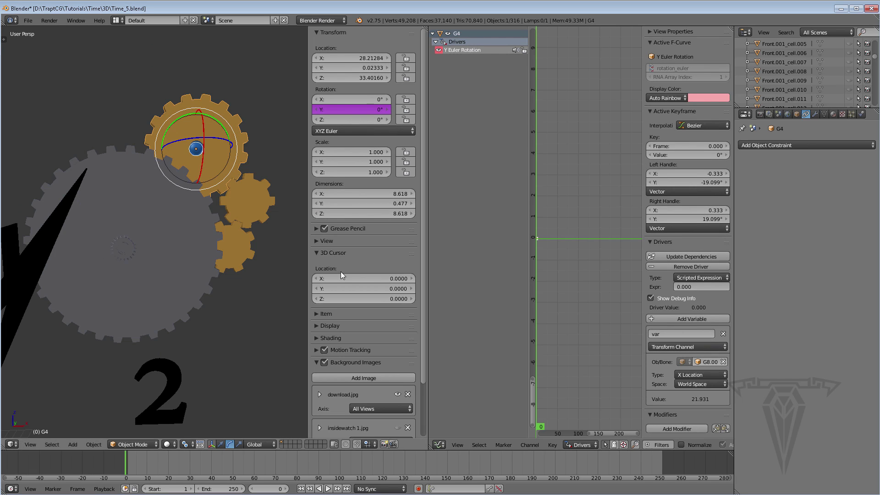
{"action": "left_click", "coordinate": [660, 334]}
{"action": "type", "text": "RS"}
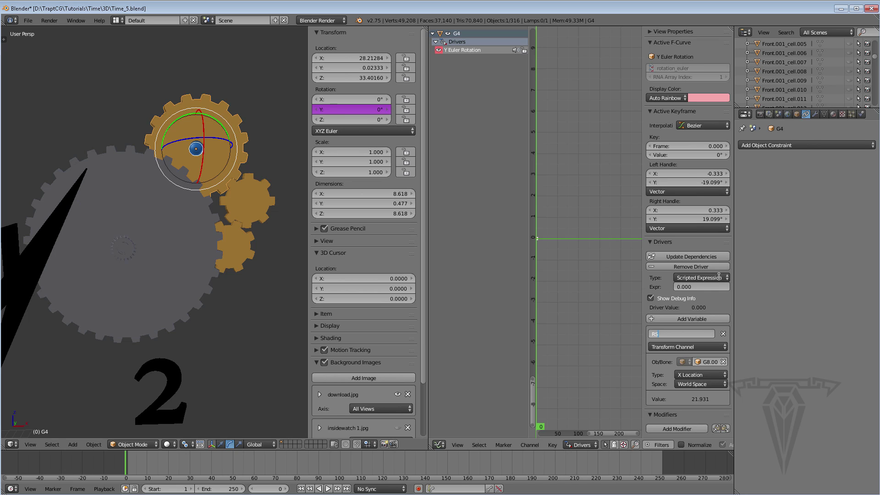
Step: Set the scripted expression of G4's driver to -RS
{"action": "left_click", "coordinate": [692, 286]}
{"action": "key", "text": "BackSpace"}
{"action": "key", "text": "Return"}
Step: Make G4's driver variable a Single Property with the path rotation_euler.y
{"action": "left_click", "coordinate": [697, 375]}
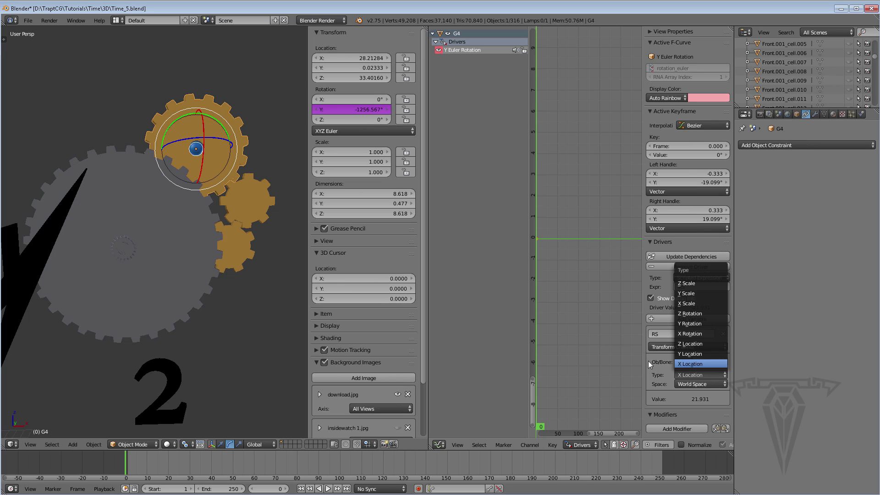
{"action": "left_click", "coordinate": [670, 349]}
{"action": "left_click", "coordinate": [715, 341]}
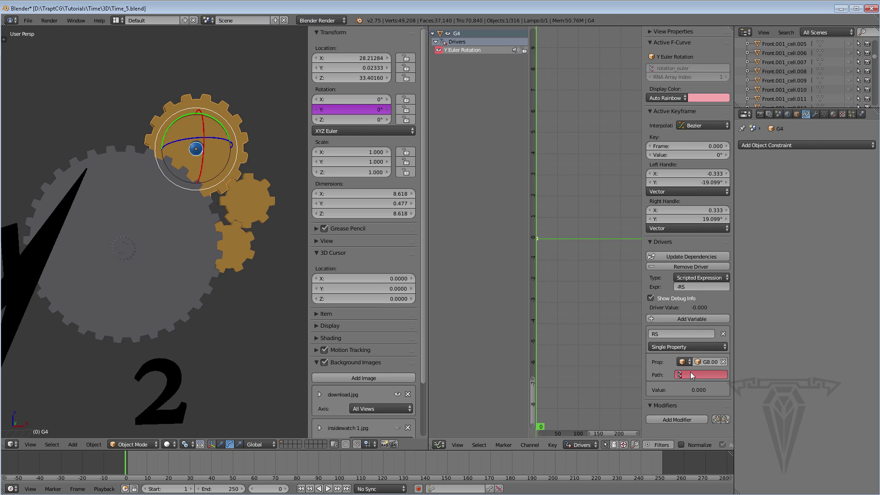
{"action": "left_click", "coordinate": [701, 374]}
{"action": "type", "text": "rotation_euler.y"}
{"action": "key", "text": "Return"}
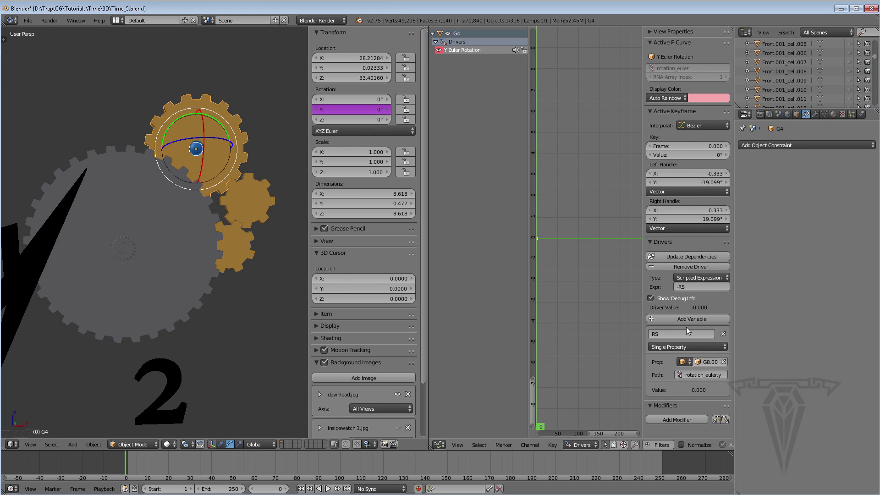
{"action": "scroll", "coordinate": [174, 254], "scroll_direction": "down", "scroll_amount": 9}
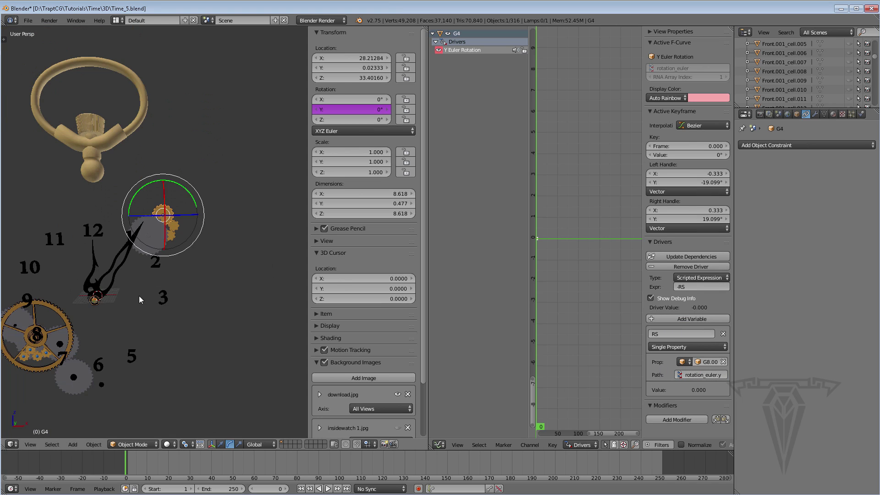
{"action": "middle_click_drag", "start_coordinate": [139, 296], "coordinate": [190, 238], "text": "shift"}
{"action": "scroll", "coordinate": [189, 238], "scroll_direction": "up", "scroll_amount": 1}
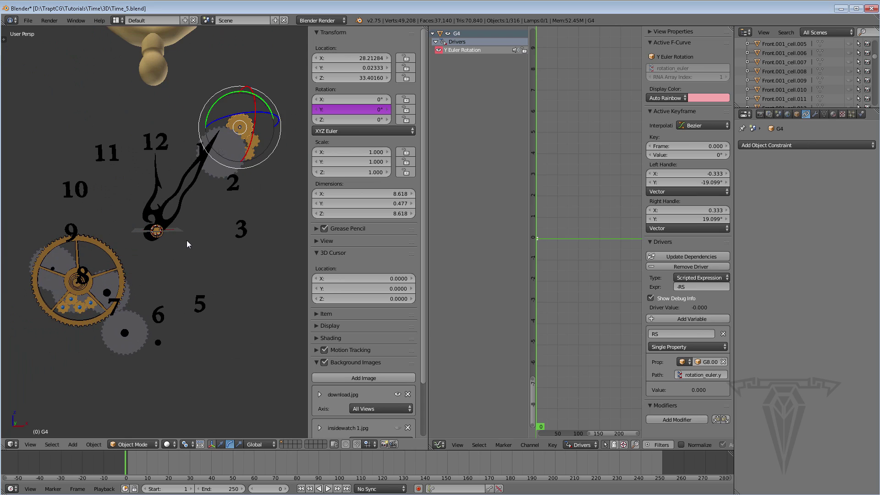
Step: Check the driver settings of gear G8.004 and edit the scripted expression of G4's driver
{"action": "left_click", "coordinate": [95, 241]}
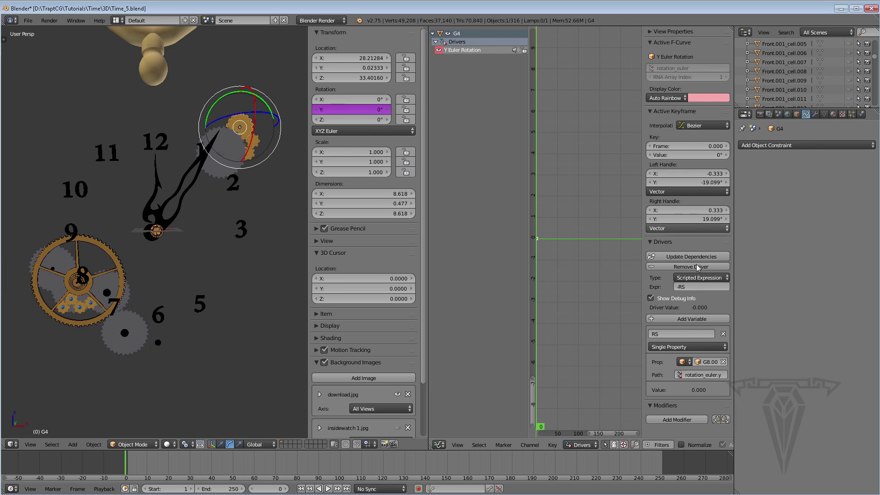
{"action": "left_click", "coordinate": [699, 287]}
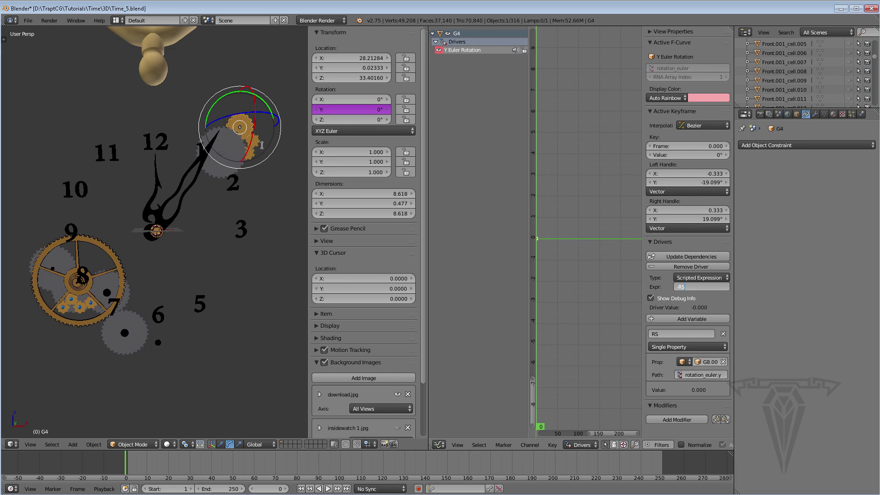
{"action": "key", "text": "Return"}
{"action": "scroll", "coordinate": [287, 186], "scroll_direction": "up", "scroll_amount": 4}
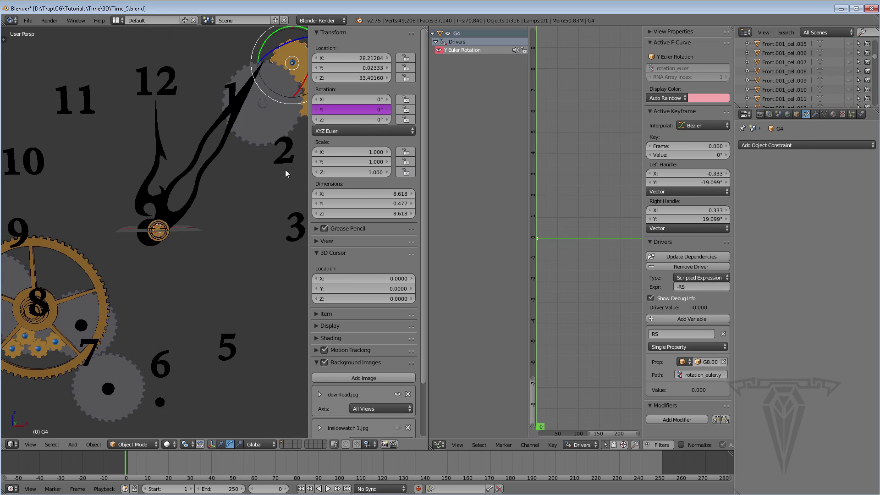
{"action": "scroll", "coordinate": [89, 342], "scroll_direction": "down", "scroll_amount": 3}
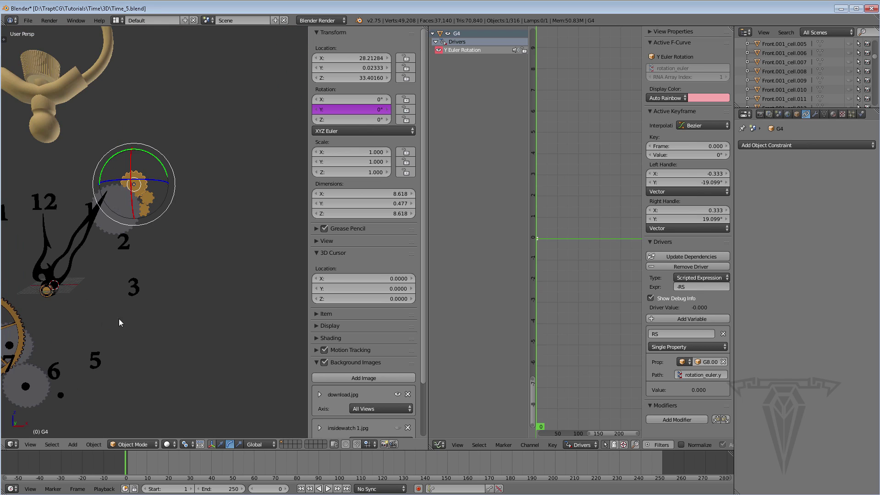
{"action": "middle_click_drag", "start_coordinate": [120, 318], "coordinate": [180, 268], "text": "shift"}
{"action": "right_click", "coordinate": [194, 208]}
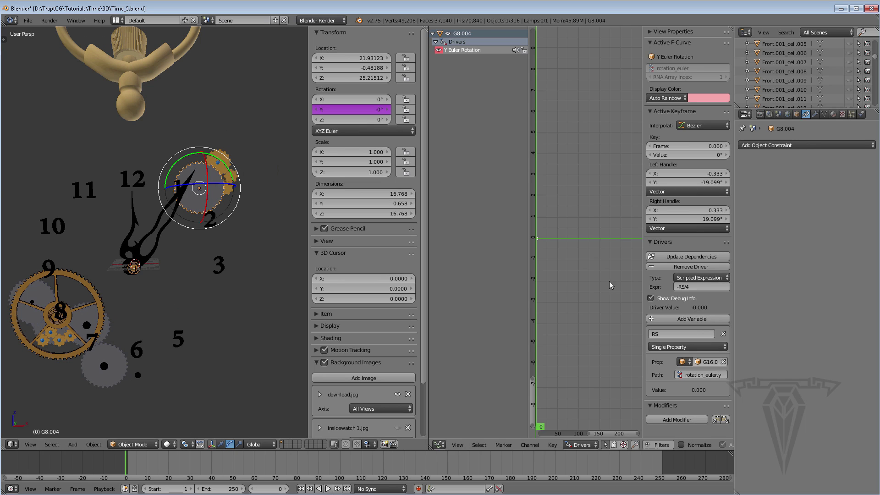
{"action": "right_click", "coordinate": [138, 256]}
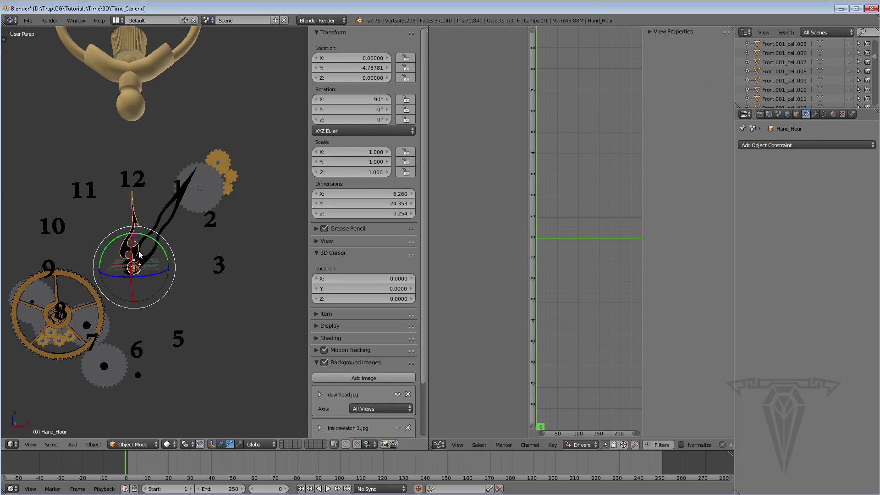
{"action": "right_click", "coordinate": [224, 159]}
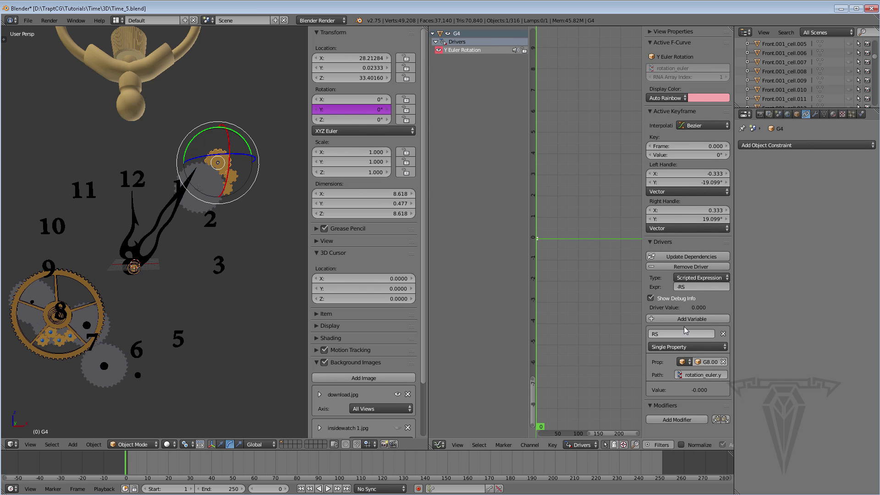
{"action": "left_click", "coordinate": [694, 288]}
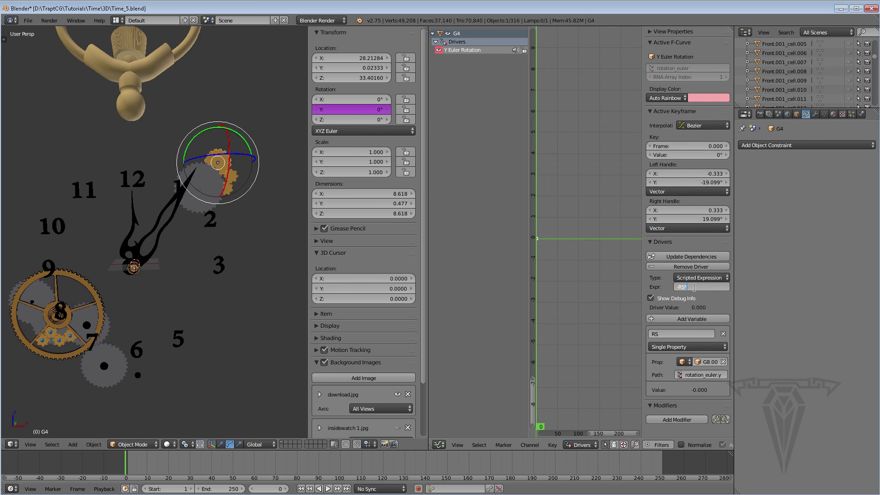
{"action": "key", "text": "Return"}
Step: Test the gear drivers by turning G16.001 around Y, and reset its Y rotation to 0
{"action": "right_click", "coordinate": [84, 285]}
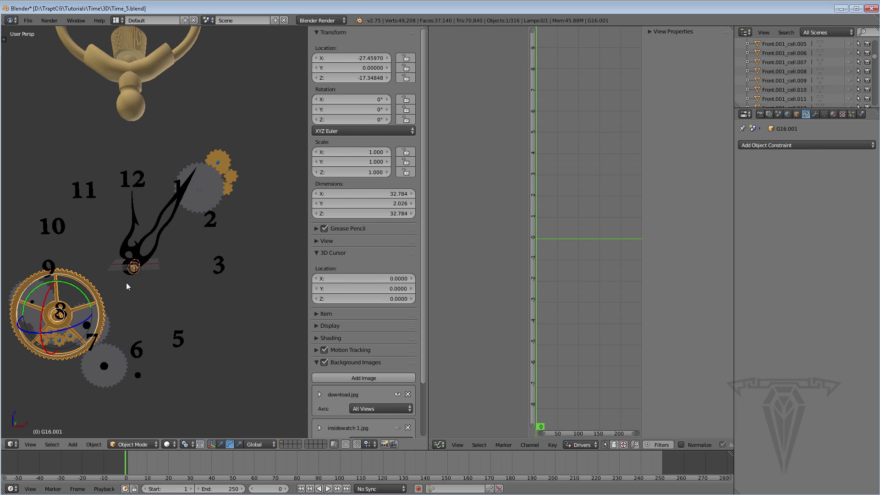
{"action": "mouse_move", "coordinate": [351, 109]}
{"action": "left_mouse_down"}
{"action": "mouse_move", "coordinate": [376, 109]}
{"action": "mouse_move", "coordinate": [364, 109]}
{"action": "left_mouse_up"}
{"action": "right_click", "coordinate": [378, 110]}
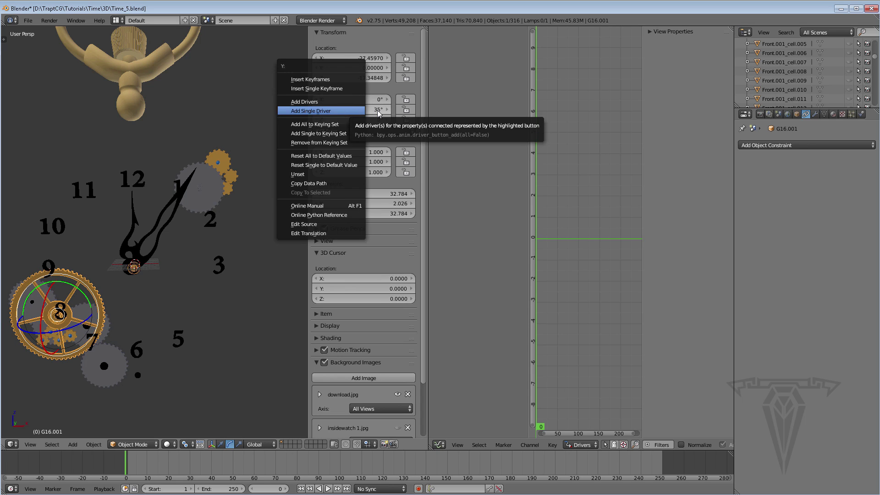
{"action": "key", "text": "Escape"}
{"action": "left_click", "coordinate": [376, 109]}
{"action": "type", "text": "0"}
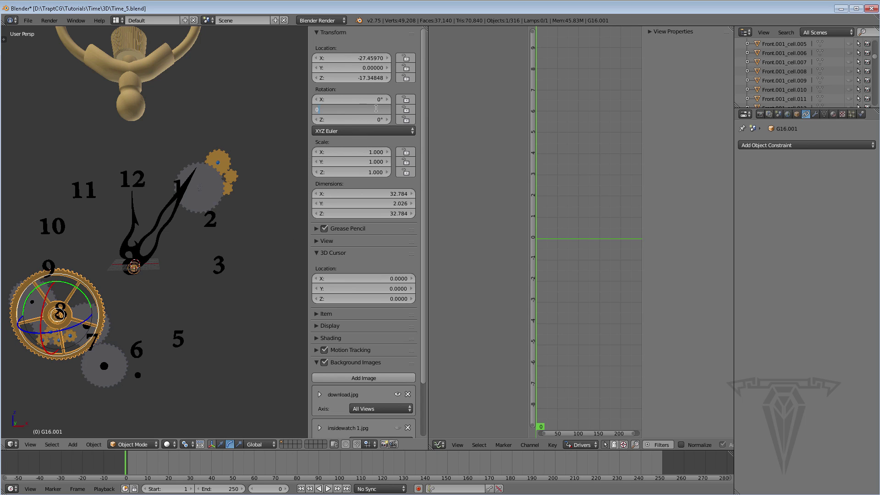
{"action": "key", "text": "Return"}
Step: Add a single driver to the Y rotation of the small gear G2 beside G4 and open its settings
{"action": "middle_click_drag", "start_coordinate": [229, 161], "coordinate": [202, 197], "text": "shift"}
{"action": "scroll", "coordinate": [202, 196], "scroll_direction": "up", "scroll_amount": 8}
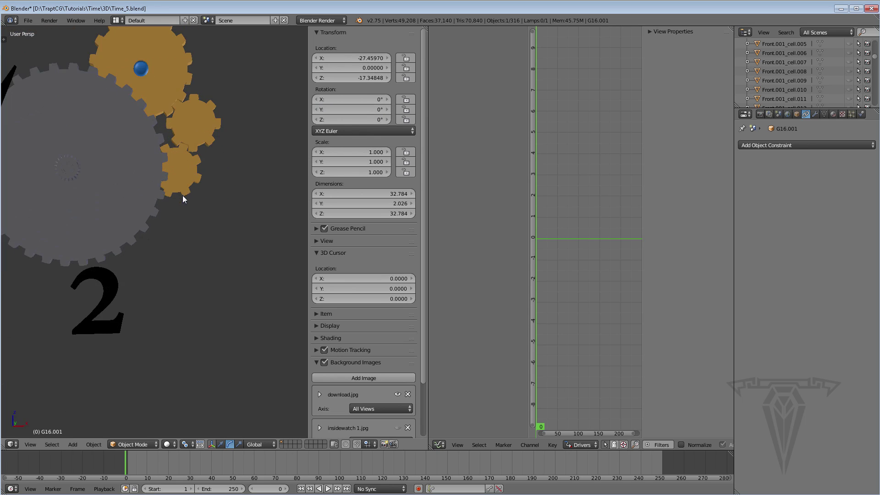
{"action": "middle_click_drag", "start_coordinate": [204, 133], "coordinate": [171, 229], "text": "shift"}
{"action": "right_click", "coordinate": [165, 211]}
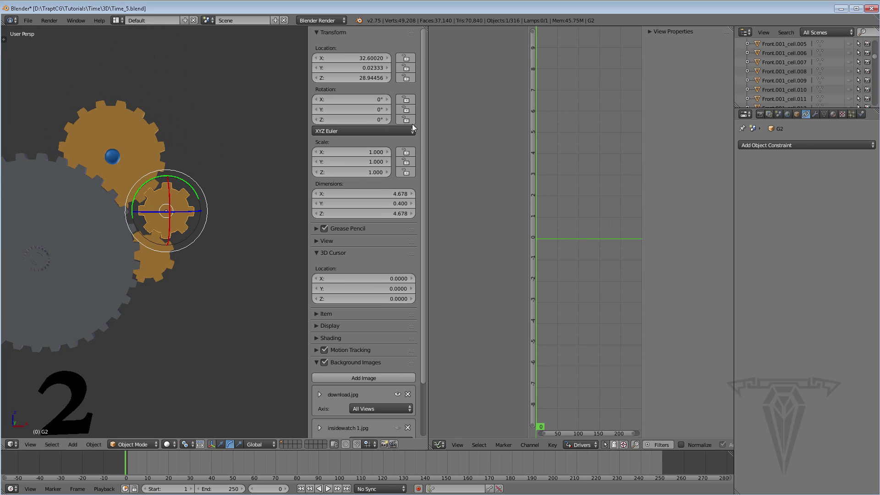
{"action": "right_click", "coordinate": [342, 108]}
{"action": "left_click", "coordinate": [327, 114]}
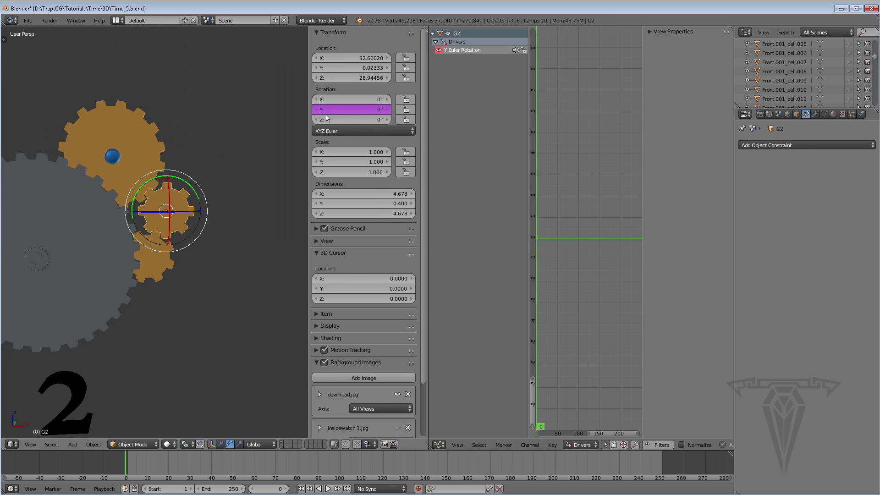
{"action": "left_click", "coordinate": [478, 51]}
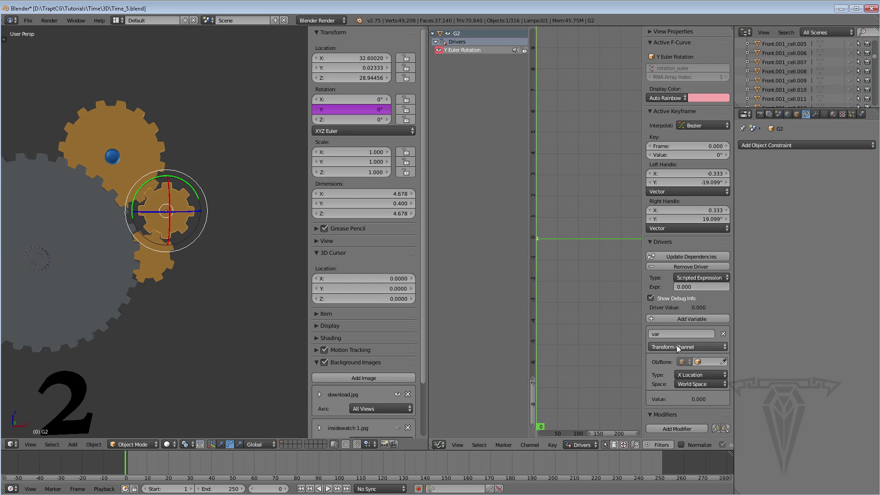
Step: Name G2's driver variable RS and set the driver's scripted expression to -RS
{"action": "left_click", "coordinate": [687, 333]}
{"action": "type", "text": "rs"}
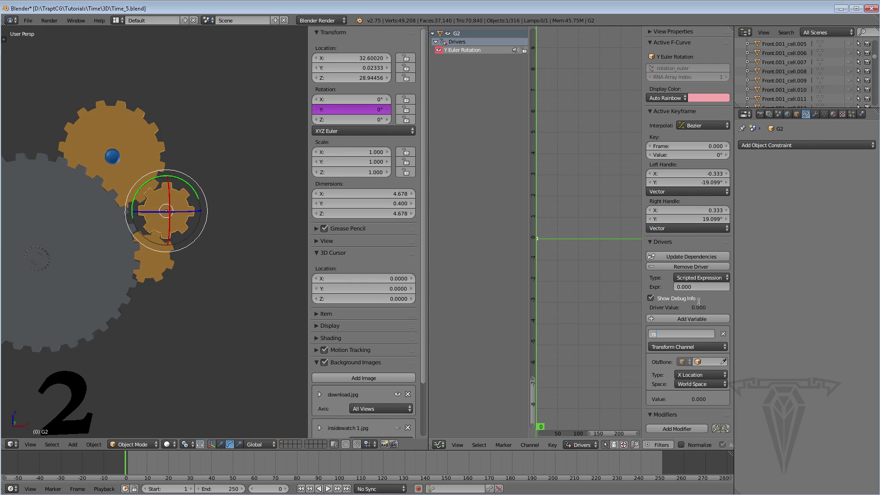
{"action": "left_click", "coordinate": [695, 287]}
{"action": "left_click", "coordinate": [667, 334]}
{"action": "left_click", "coordinate": [688, 286]}
{"action": "key", "text": "BackSpace"}
Step: Target gear G4 with G2's driver variable and make it a Single Property with the path rotation_euler.y
{"action": "left_click", "coordinate": [723, 363]}
{"action": "left_click", "coordinate": [125, 123]}
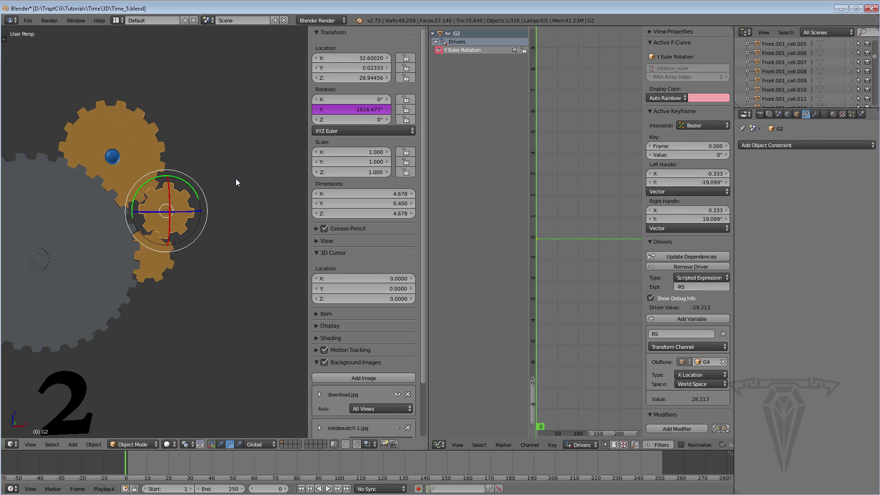
{"action": "left_click", "coordinate": [688, 346]}
{"action": "left_click", "coordinate": [667, 335]}
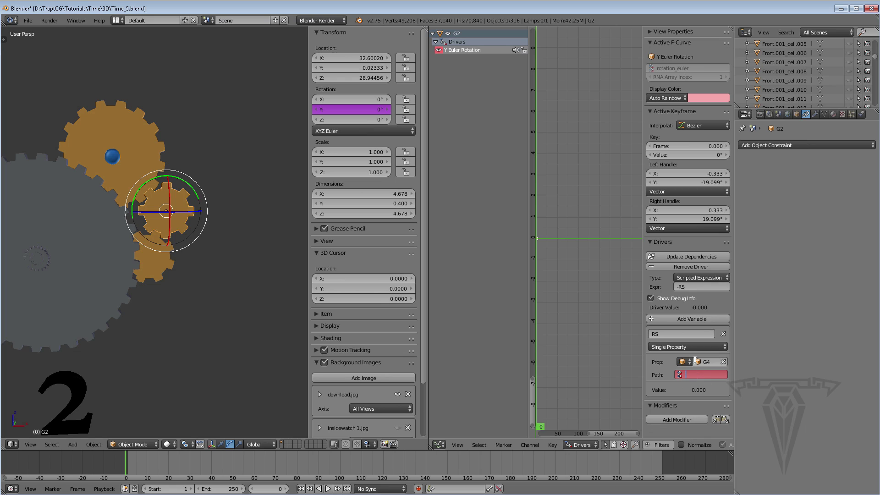
{"action": "type", "text": "rotation_euler.y"}
{"action": "key", "text": "Return"}
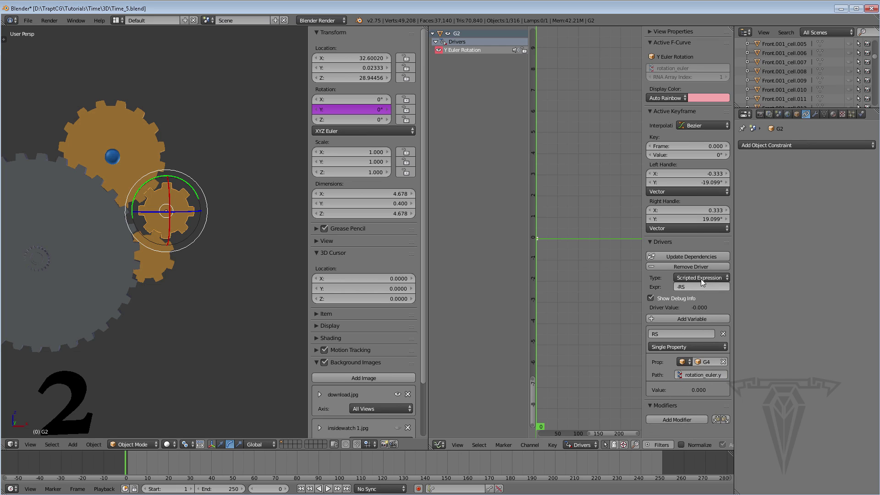
Step: Set the scripted expression of G2's driver to -RS*2
{"action": "left_click", "coordinate": [693, 287]}
{"action": "left_click", "coordinate": [693, 287]}
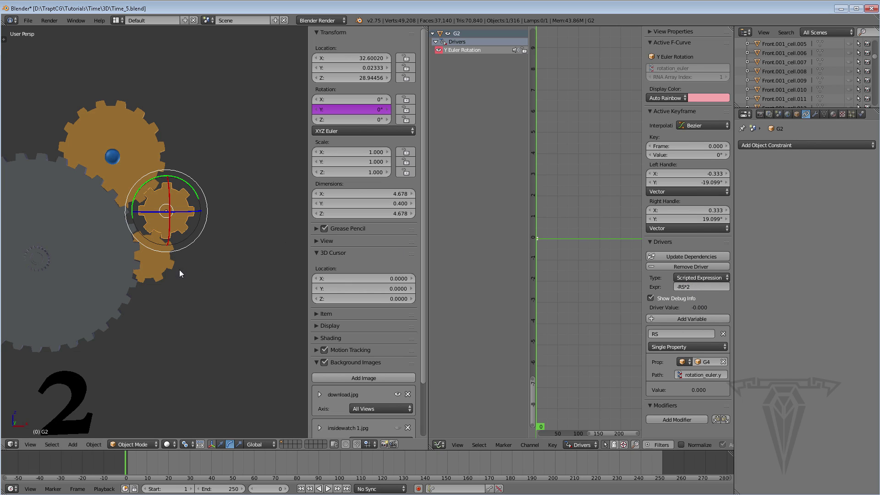
Step: Add a single driver to the Y rotation of gear G2.005 below G2 and open its settings
{"action": "right_click", "coordinate": [163, 263]}
{"action": "right_click", "coordinate": [351, 110]}
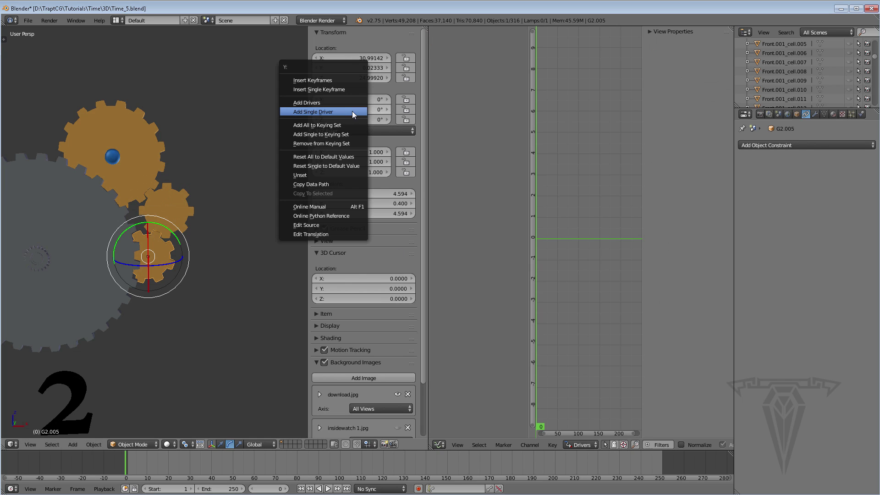
{"action": "left_click", "coordinate": [352, 111]}
{"action": "left_click", "coordinate": [449, 50]}
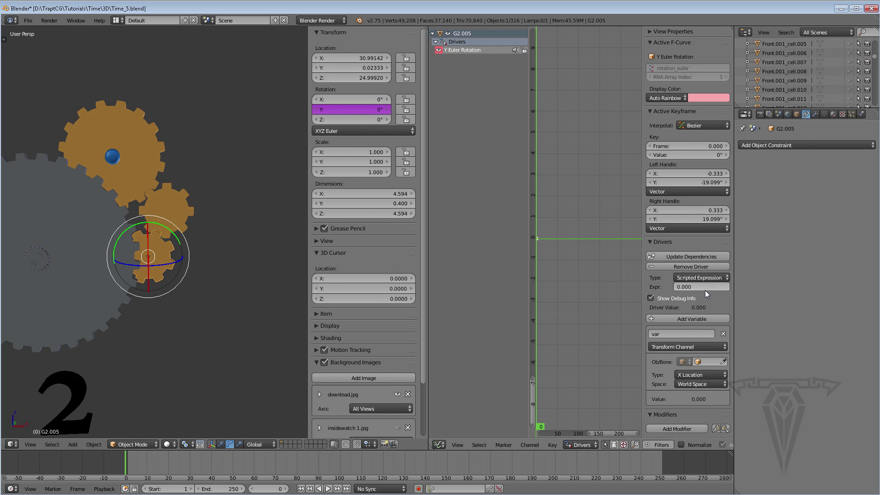
Step: Name G2.005's driver variable RS and set the driver's scripted expression to -RS
{"action": "left_click", "coordinate": [680, 333]}
{"action": "type", "text": "RS"}
{"action": "left_click", "coordinate": [691, 286]}
{"action": "left_click", "coordinate": [691, 285]}
{"action": "key", "text": "BackSpace"}
{"action": "key", "text": "Return"}
Step: Make G2.005's driver variable a Single Property targeting gear G2 with the path rotation_euler.y
{"action": "left_click", "coordinate": [694, 346]}
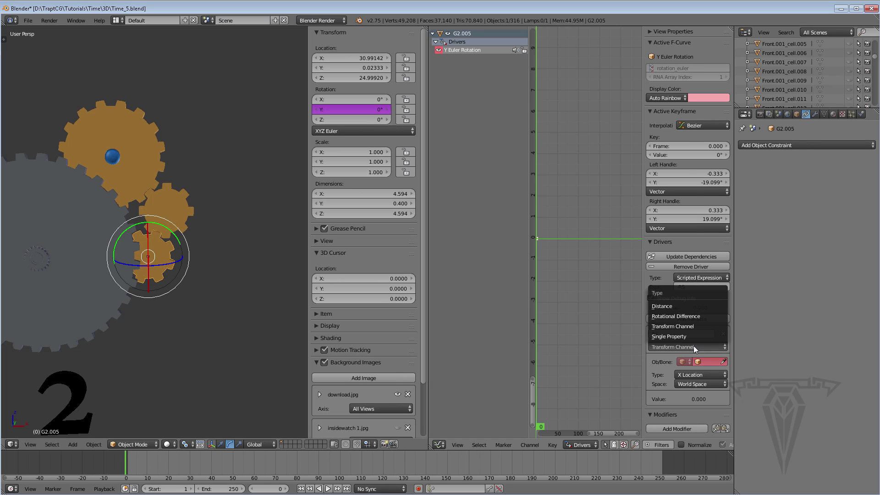
{"action": "left_click", "coordinate": [680, 337]}
{"action": "left_click", "coordinate": [725, 363]}
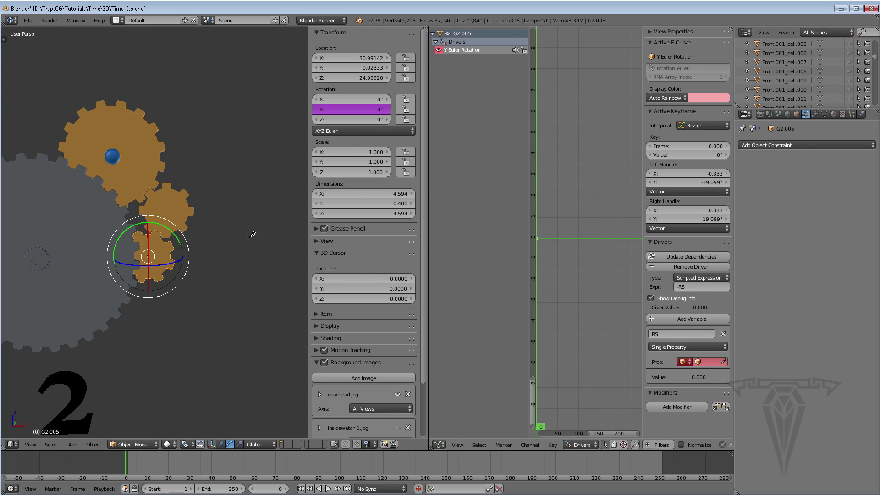
{"action": "left_click", "coordinate": [187, 200]}
{"action": "type", "text": "rotation_euler.y"}
{"action": "key", "text": "Return"}
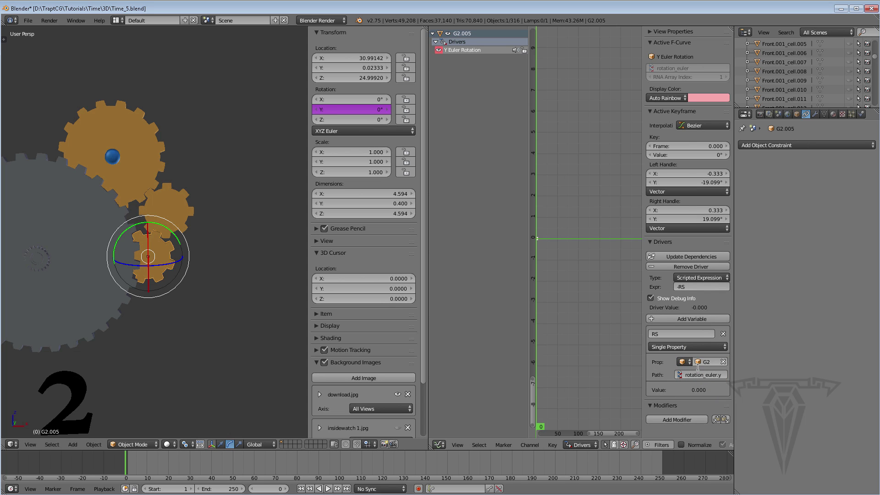
Step: Test the whole gear train by turning G16.001 to 78° around Y, and reset its Y rotation to 0
{"action": "middle_click_drag", "start_coordinate": [198, 333], "coordinate": [246, 300], "text": "shift"}
{"action": "scroll", "coordinate": [211, 326], "scroll_direction": "down", "scroll_amount": 9}
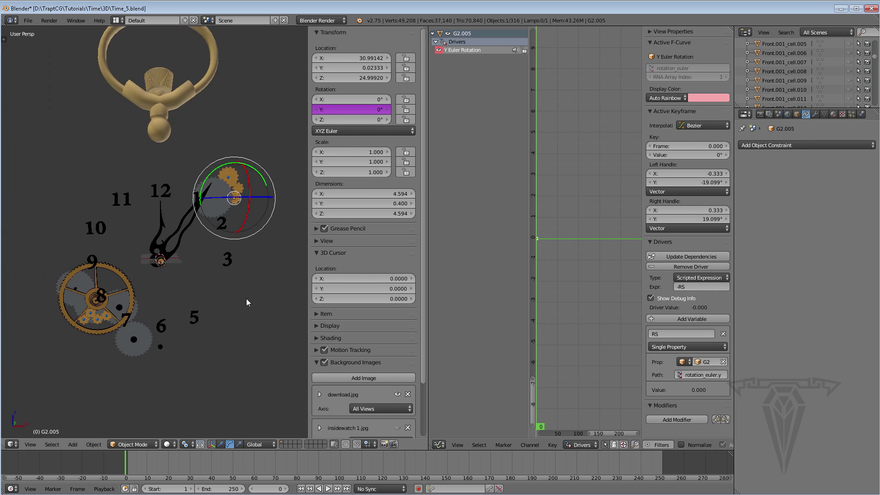
{"action": "scroll", "coordinate": [229, 314], "scroll_direction": "up", "scroll_amount": 2}
{"action": "right_click", "coordinate": [97, 297]}
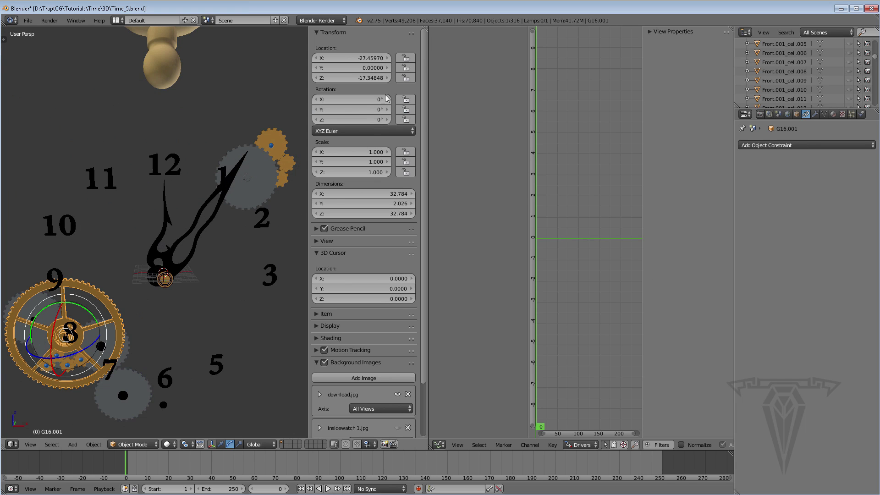
{"action": "mouse_move", "coordinate": [343, 111]}
{"action": "left_mouse_down"}
{"action": "mouse_move", "coordinate": [362, 110]}
{"action": "mouse_move", "coordinate": [265, 111]}
{"action": "mouse_move", "coordinate": [347, 109]}
{"action": "left_mouse_up"}
{"action": "left_click", "coordinate": [347, 109]}
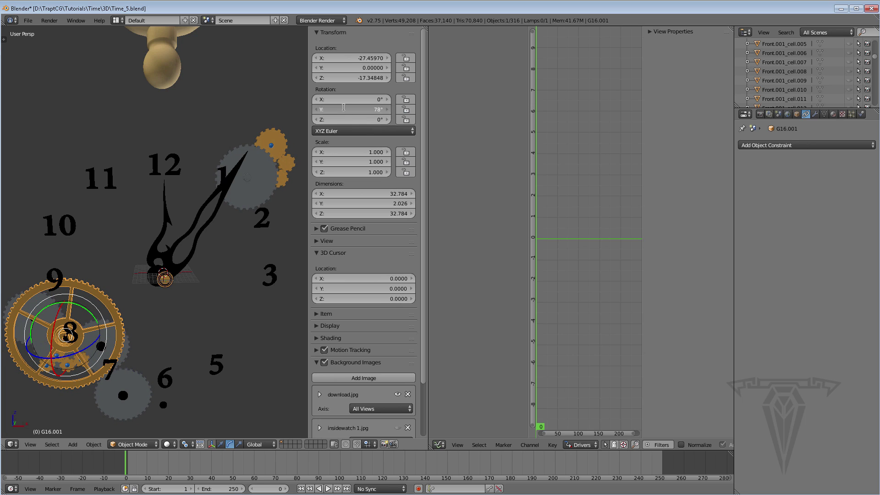
{"action": "type", "text": "78d0"}
{"action": "key", "text": "Return"}
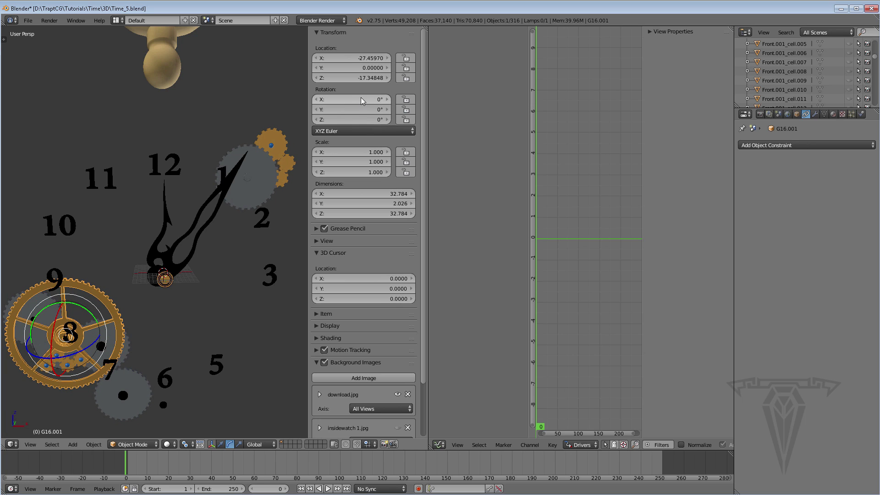
Step: Save the clock scene over the current file and expand the 3D viewport over the graph editor area
{"action": "mouse_move", "coordinate": [213, 282]}
{"action": "middle_mouse_down"}
{"action": "mouse_move", "coordinate": [204, 260]}
{"action": "mouse_move", "coordinate": [215, 270]}
{"action": "middle_mouse_up"}
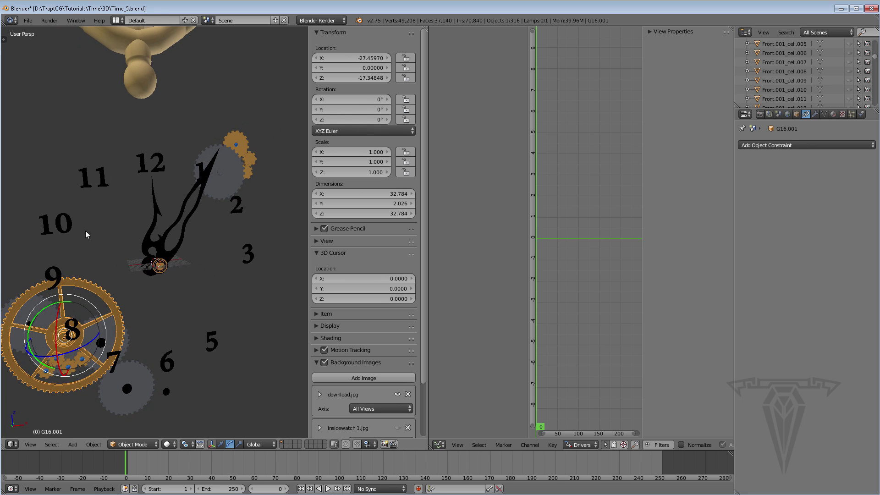
{"action": "middle_click_drag", "start_coordinate": [85, 230], "coordinate": [178, 284]}
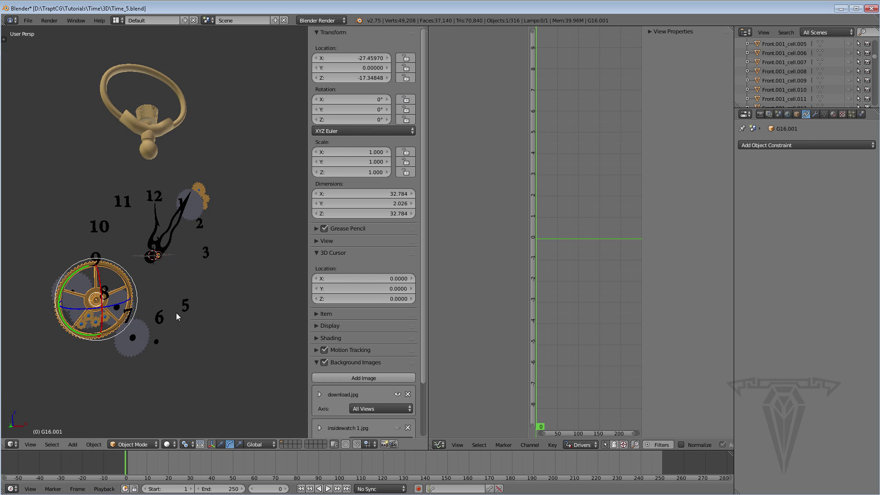
{"action": "left_click", "coordinate": [28, 20]}
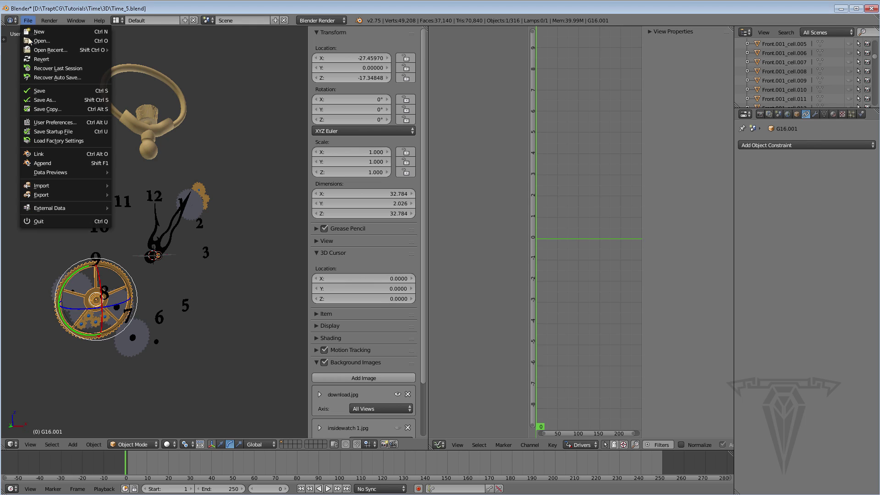
{"action": "left_click", "coordinate": [36, 91]}
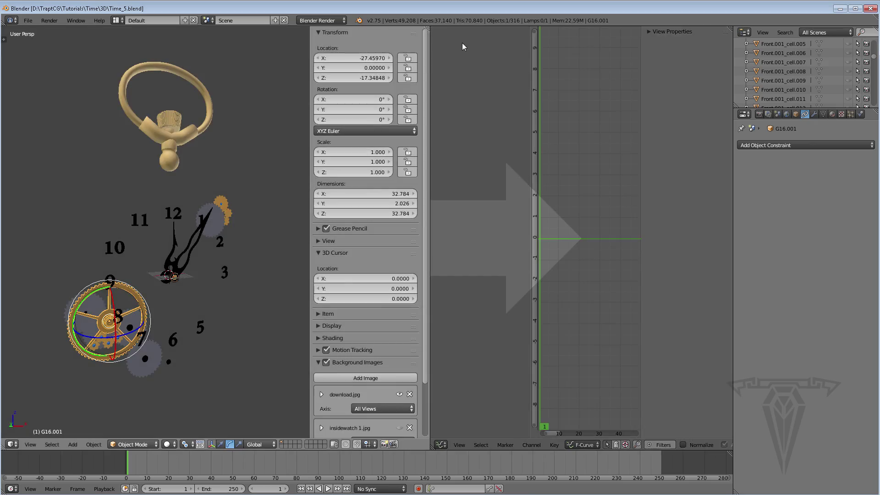
{"action": "left_click_drag", "start_coordinate": [462, 43], "coordinate": [466, 91]}
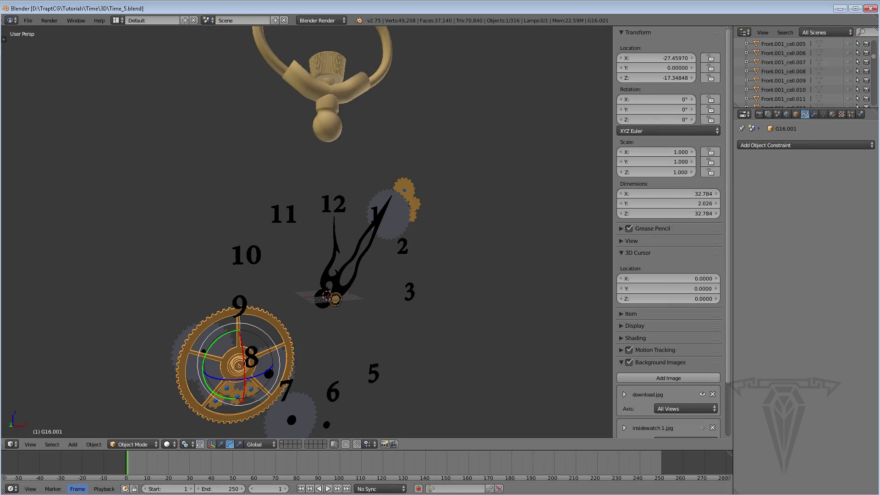
Step: Switch to the browser to review the image results for sparks as reference, and return to Blender
{"action": "left_click", "coordinate": [106, 494]}
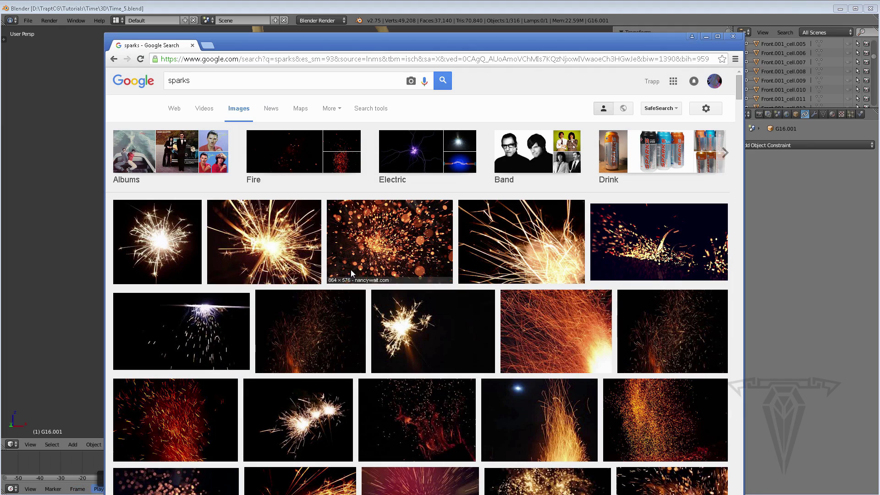
{"action": "scroll", "coordinate": [330, 260], "scroll_direction": "down", "scroll_amount": 6}
{"action": "scroll", "coordinate": [331, 265], "scroll_direction": "up", "scroll_amount": 6}
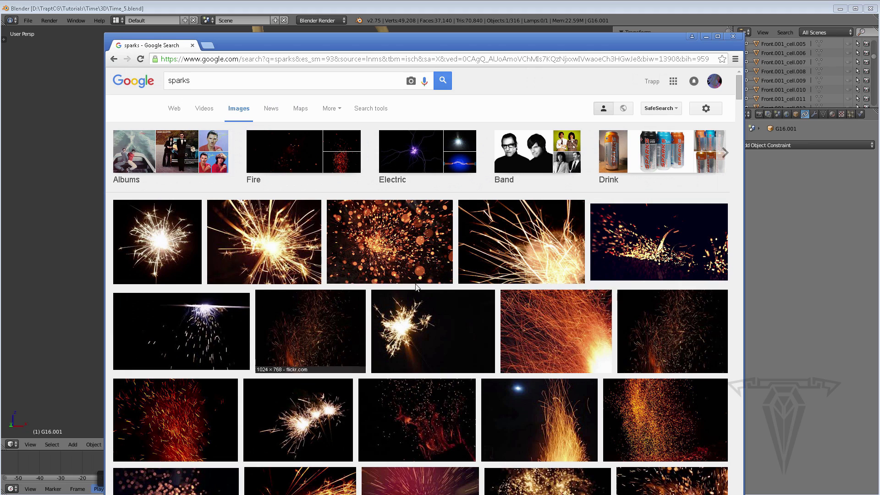
{"action": "left_click", "coordinate": [706, 37]}
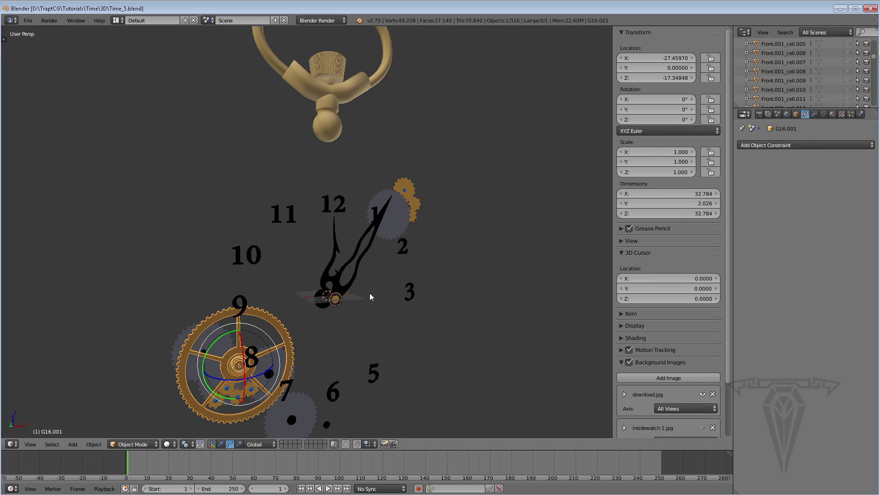
Step: Add a mesh plane at the scene origin
{"action": "left_click", "coordinate": [323, 21]}
{"action": "left_click", "coordinate": [72, 445]}
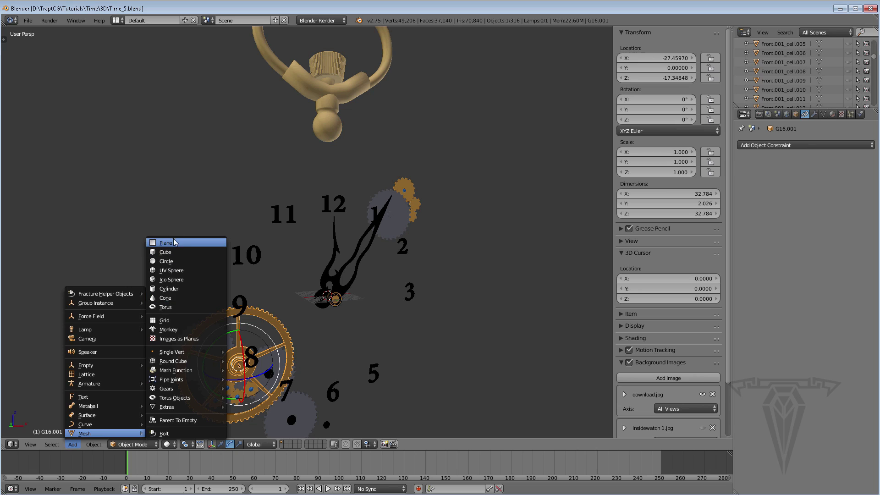
{"action": "key", "text": "shift+a"}
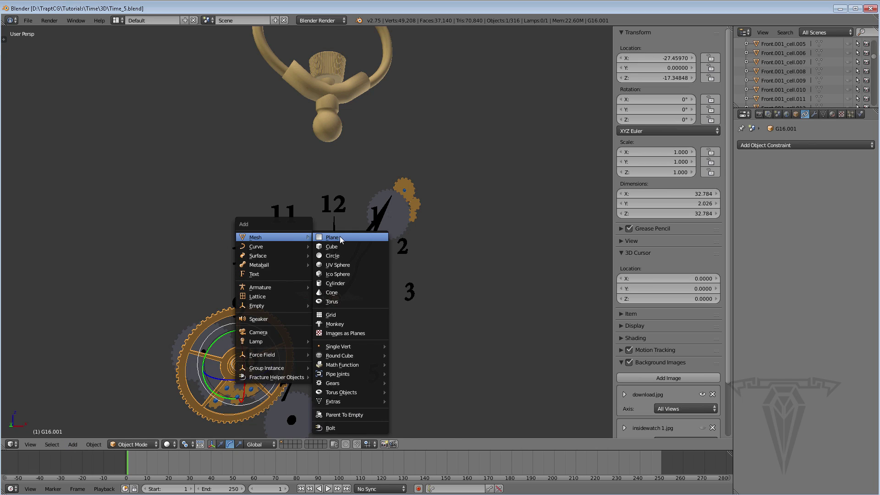
{"action": "left_click", "coordinate": [340, 181]}
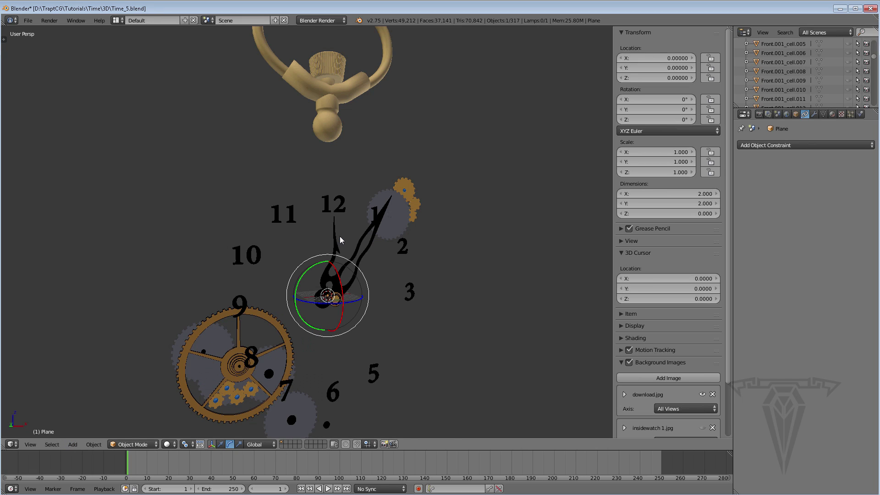
Step: Move the plane along the X axis to about -84.05, well clear of the clock parts
{"action": "left_click", "coordinate": [221, 445]}
{"action": "left_click_drag", "start_coordinate": [359, 299], "coordinate": [78, 300]}
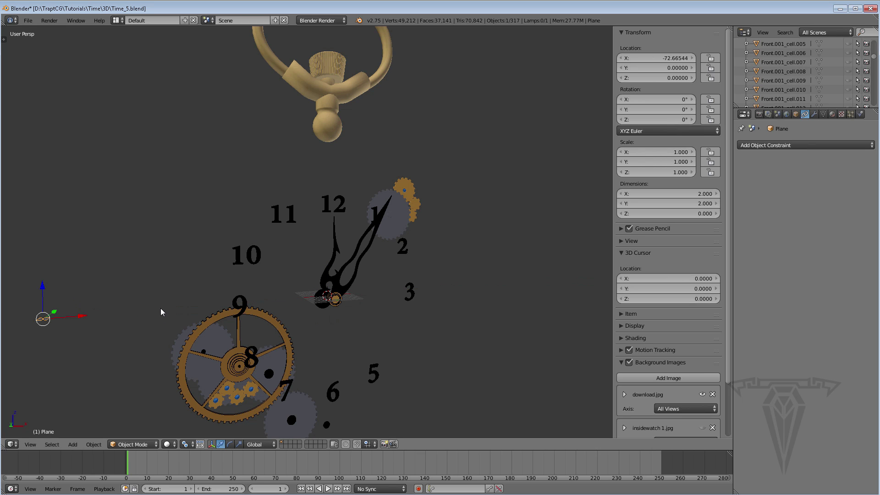
{"action": "middle_click_drag", "start_coordinate": [160, 308], "coordinate": [306, 299], "text": "shift"}
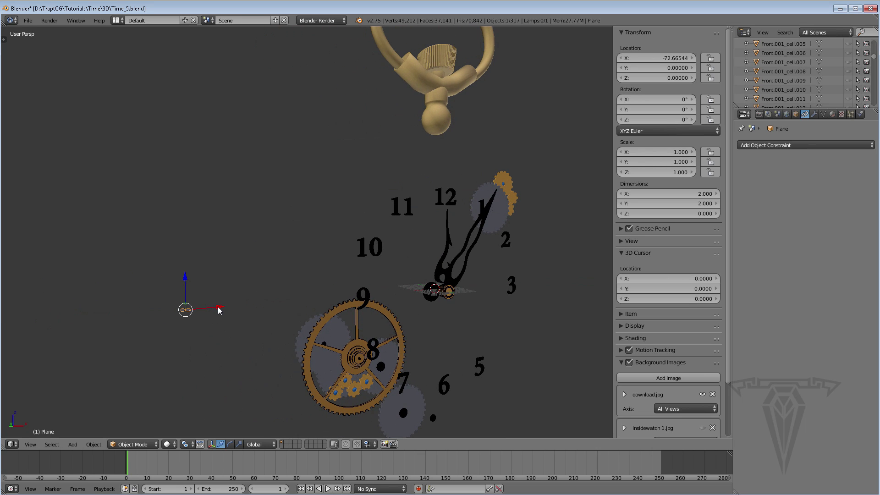
{"action": "left_click_drag", "start_coordinate": [219, 310], "coordinate": [162, 312]}
{"action": "middle_click_drag", "start_coordinate": [166, 316], "coordinate": [175, 309], "text": "shift"}
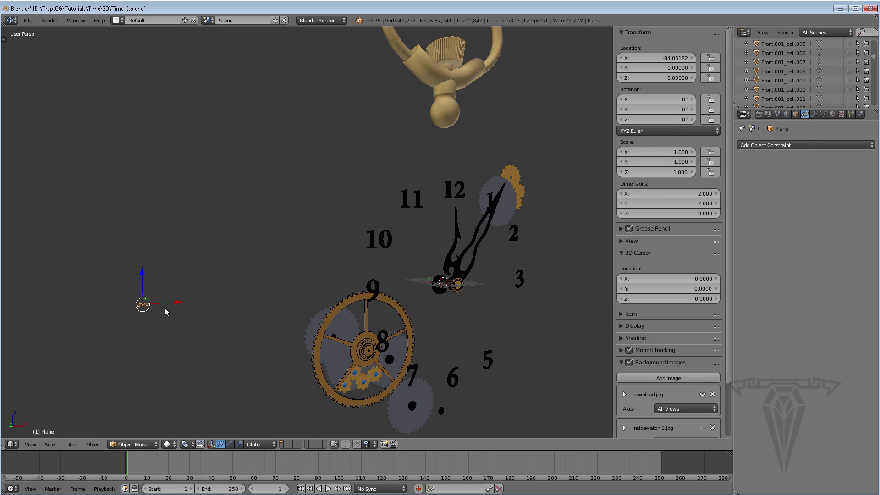
Step: Frame the plane in the viewport and give it a new emitter particle system
{"action": "key", "text": "KP_Divide"}
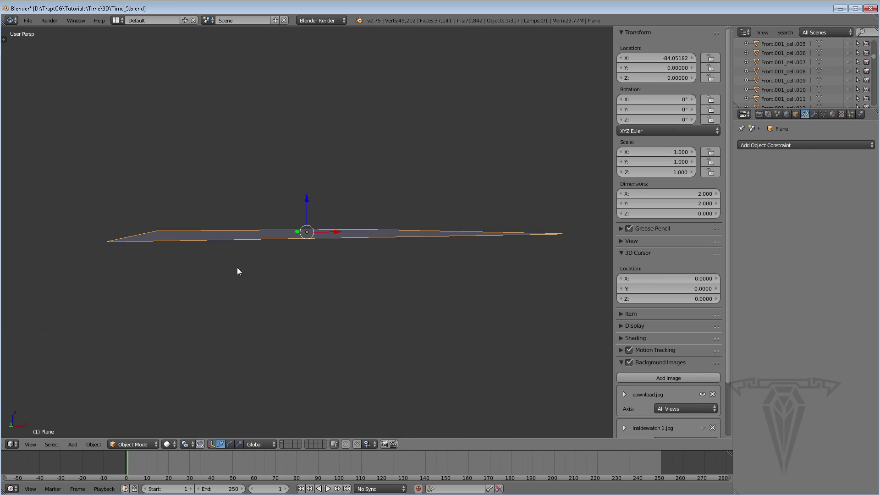
{"action": "middle_click_drag", "start_coordinate": [218, 229], "coordinate": [238, 266]}
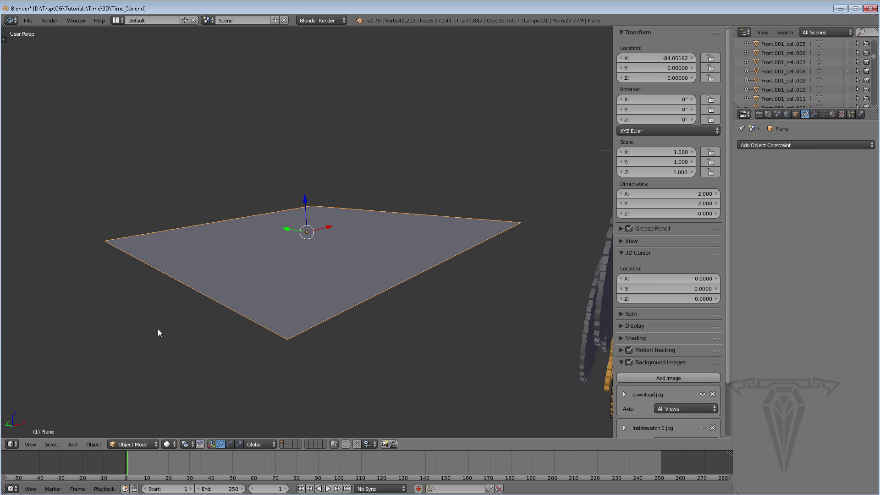
{"action": "left_click", "coordinate": [30, 445]}
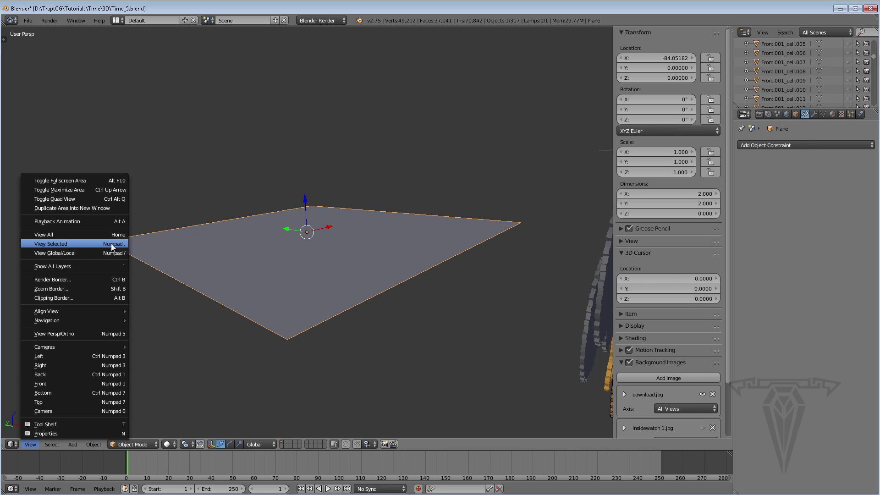
{"action": "middle_click_drag", "start_coordinate": [329, 246], "coordinate": [314, 257], "text": "shift"}
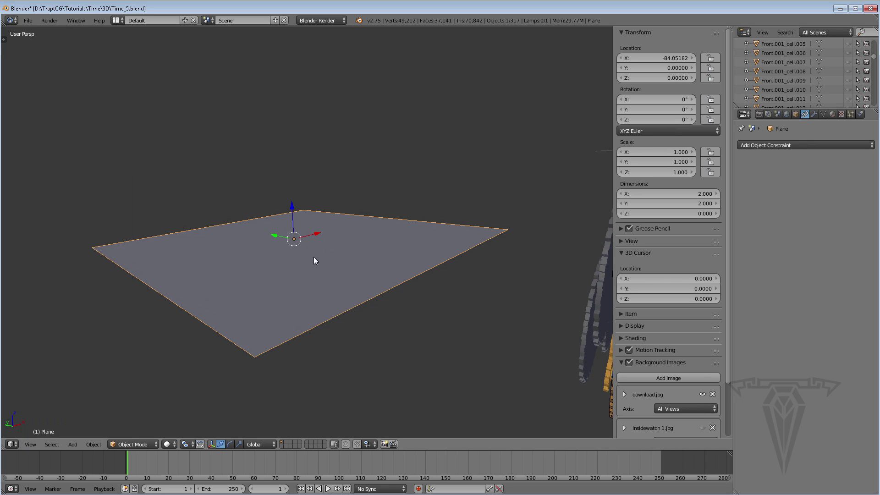
{"action": "scroll", "coordinate": [318, 267], "scroll_direction": "down", "scroll_amount": 1}
{"action": "middle_click_drag", "start_coordinate": [392, 281], "coordinate": [342, 274]}
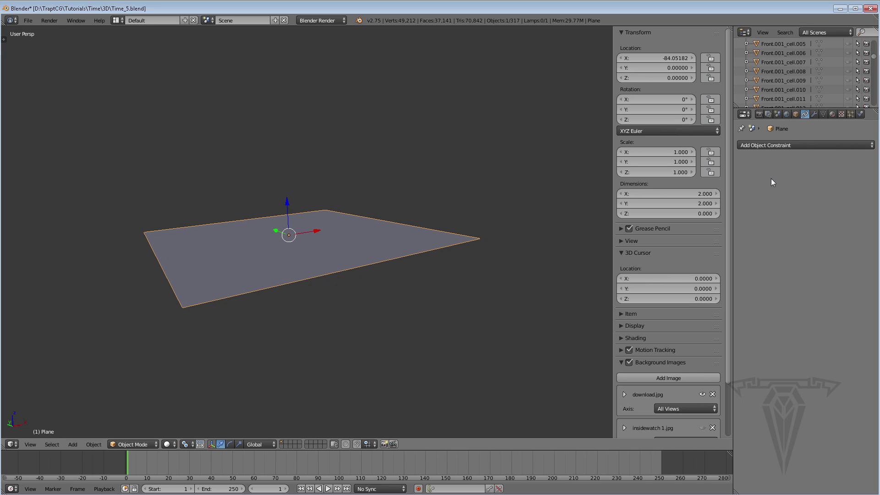
{"action": "left_click", "coordinate": [851, 114]}
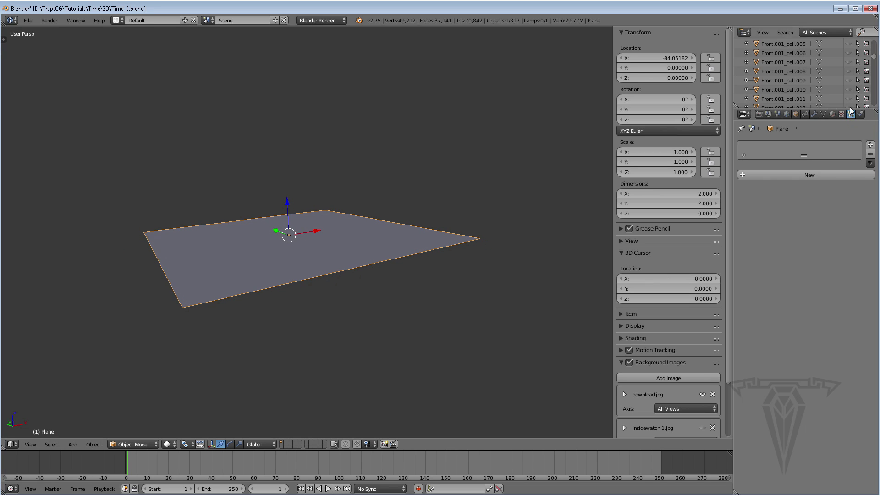
{"action": "left_click", "coordinate": [787, 175]}
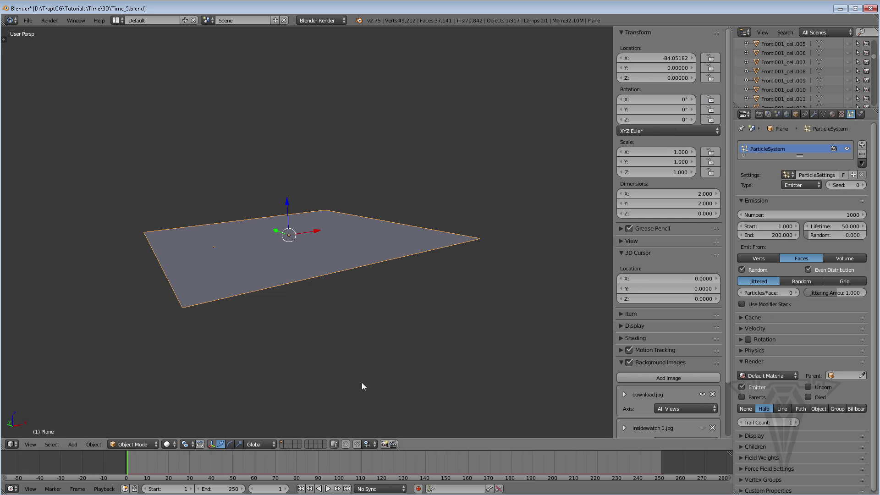
Step: Play the animation to preview the particles and set the timeline's end frame to 50
{"action": "left_click", "coordinate": [329, 489]}
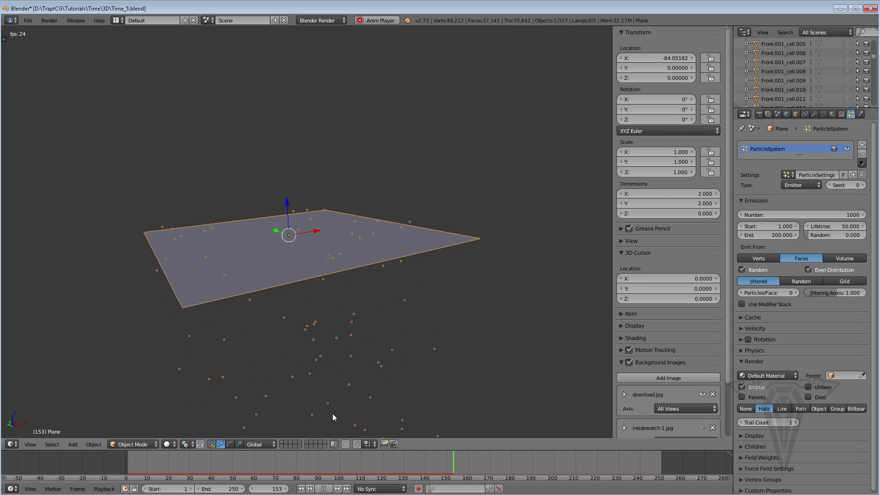
{"action": "left_click", "coordinate": [226, 488]}
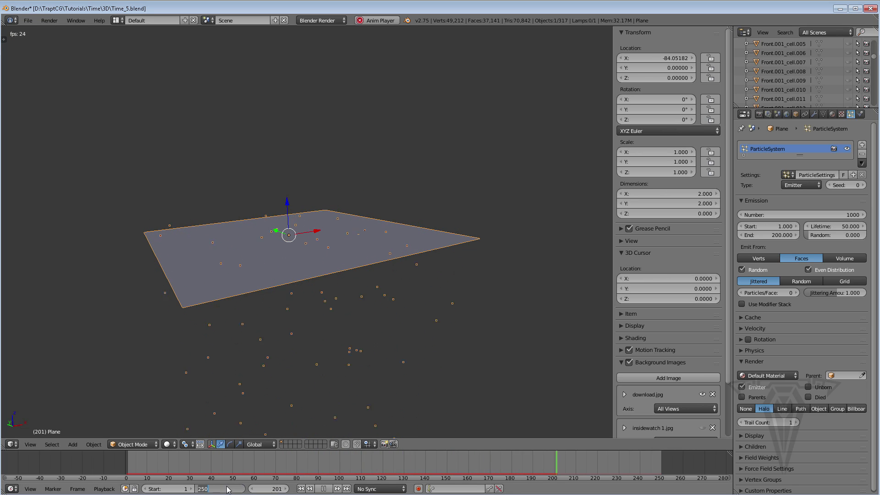
{"action": "type", "text": "50"}
{"action": "key", "text": "Return"}
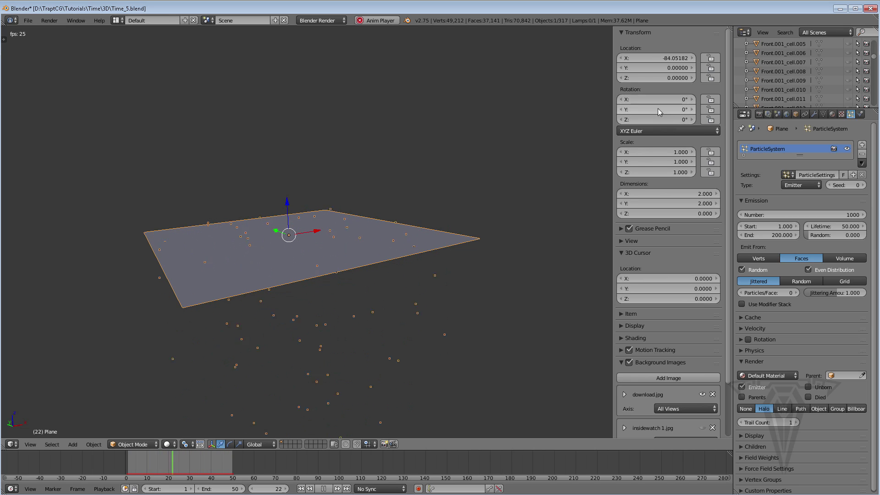
Step: Rotate the plane to about -101° around Y and hide the viewport's transform properties
{"action": "left_click_drag", "start_coordinate": [646, 108], "coordinate": [597, 110]}
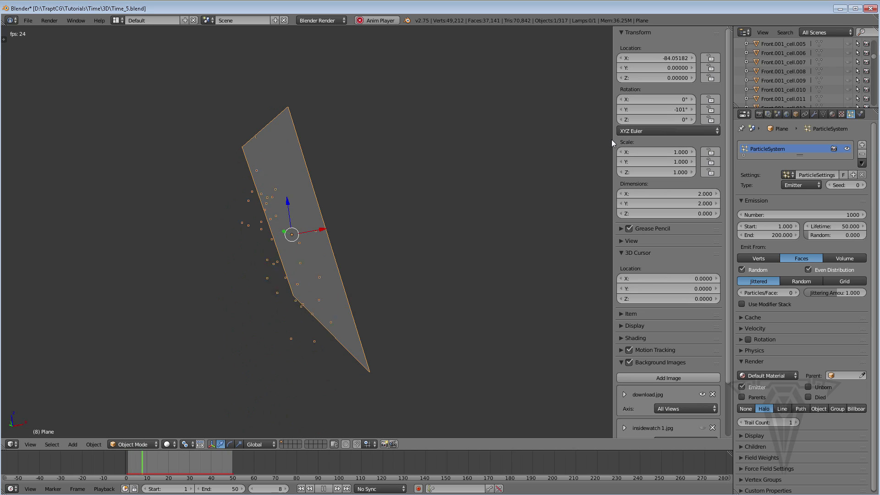
{"action": "key", "text": "n"}
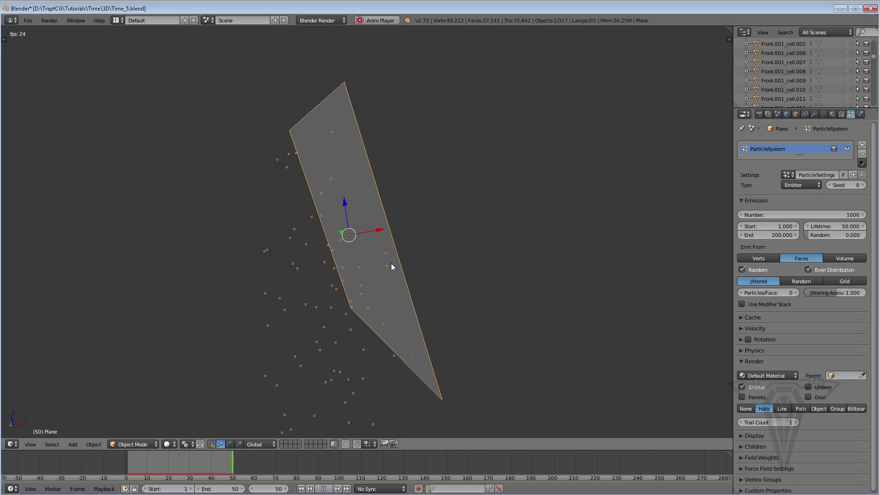
Step: Set the particle number to 200 and the emission end frame to 3
{"action": "left_click", "coordinate": [789, 216]}
{"action": "type", "text": "200"}
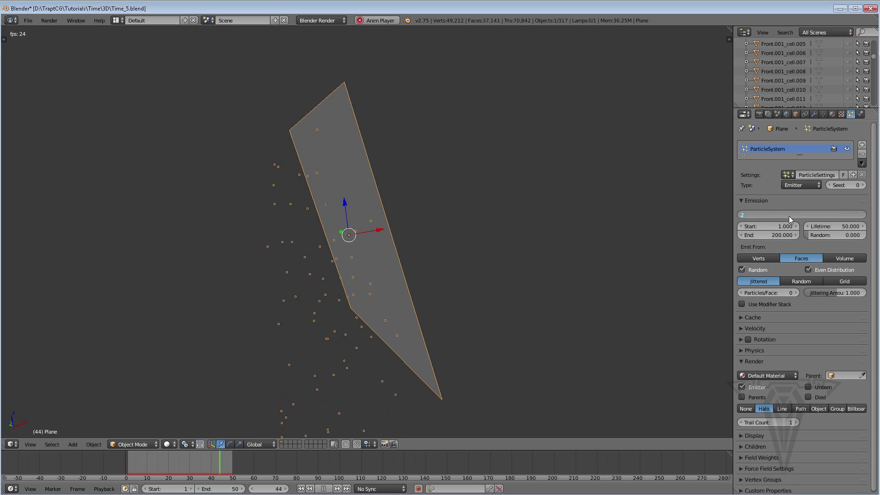
{"action": "key", "text": "Return"}
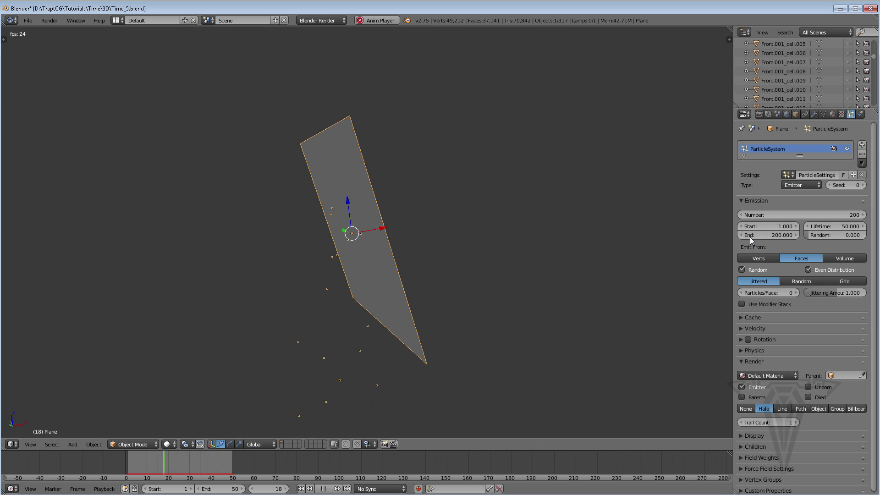
{"action": "left_click", "coordinate": [767, 236]}
{"action": "type", "text": "3"}
{"action": "key", "text": "Return"}
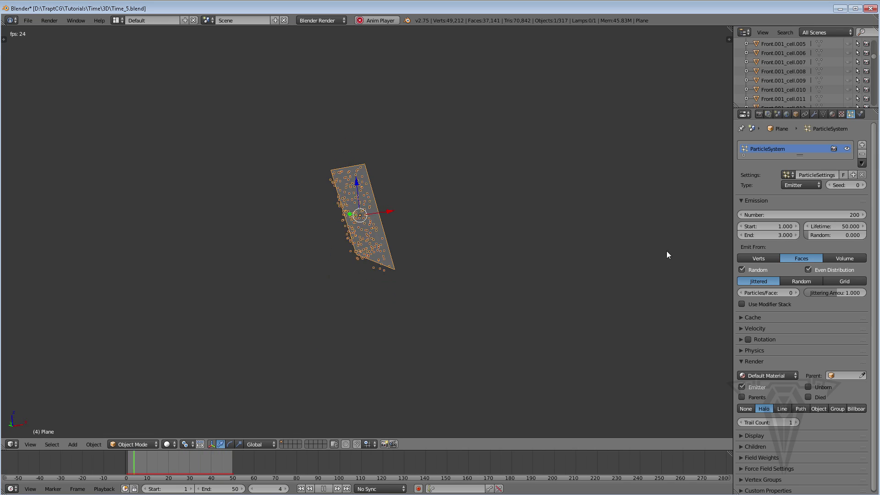
Step: Set the particle lifetime to 15 with a lifetime randomness of 0.95
{"action": "left_click", "coordinate": [837, 226]}
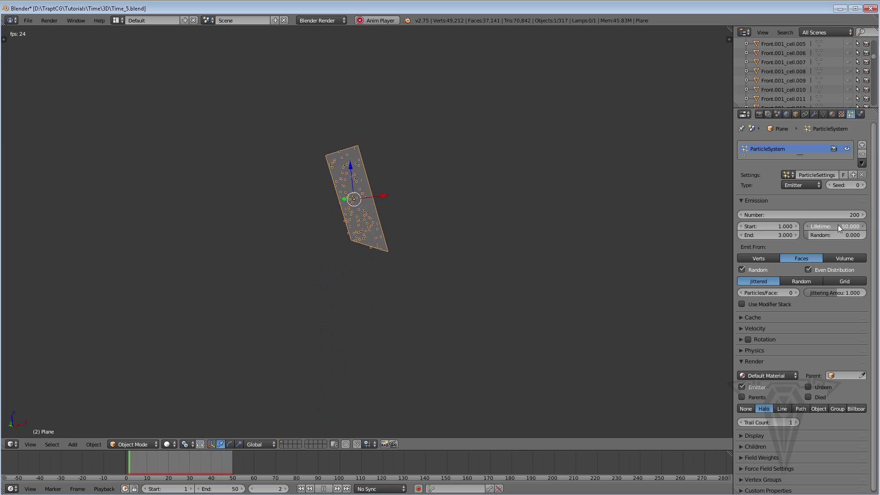
{"action": "type", "text": "15"}
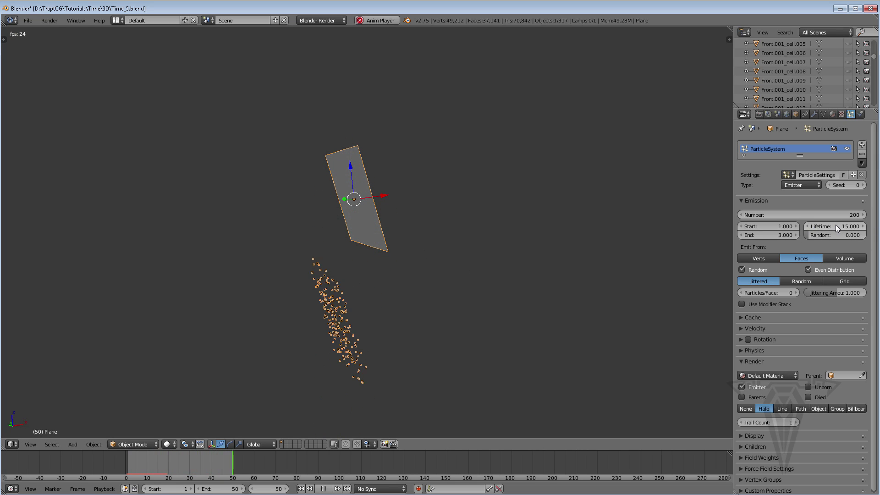
{"action": "key", "text": "Return"}
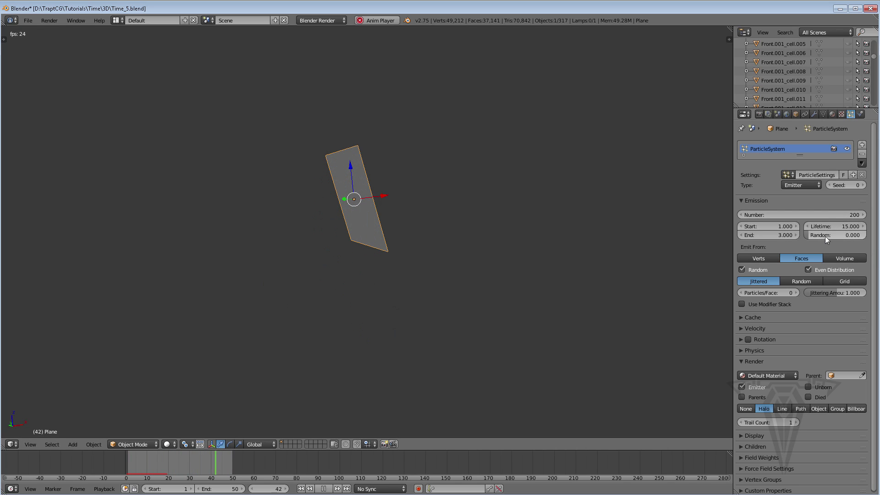
{"action": "left_click_drag", "start_coordinate": [813, 234], "coordinate": [852, 234]}
{"action": "key", "text": "BackSpace"}
{"action": "type", "text": ".95"}
{"action": "key", "text": "Return"}
Step: Compare emitting from Verts and Faces, and switch the face distribution through Random to Grid
{"action": "left_click", "coordinate": [757, 258]}
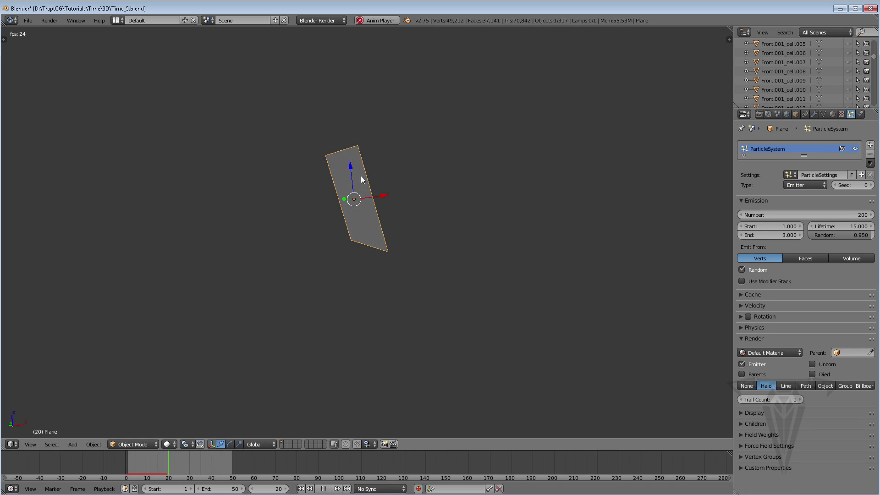
{"action": "left_click", "coordinate": [803, 259]}
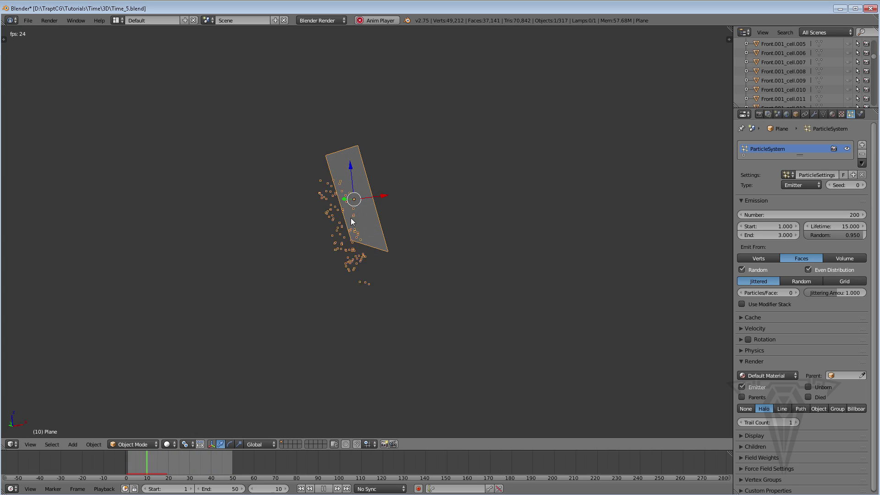
{"action": "left_click", "coordinate": [795, 281]}
{"action": "left_click", "coordinate": [852, 281]}
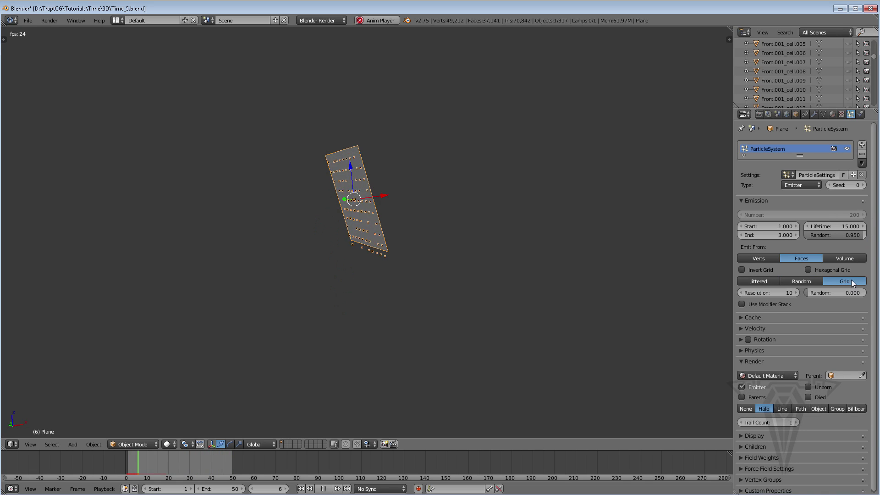
Step: Set the face distribution to Jittered after trying Random, and enable Use Modifier Stack for the emission
{"action": "left_click", "coordinate": [759, 281]}
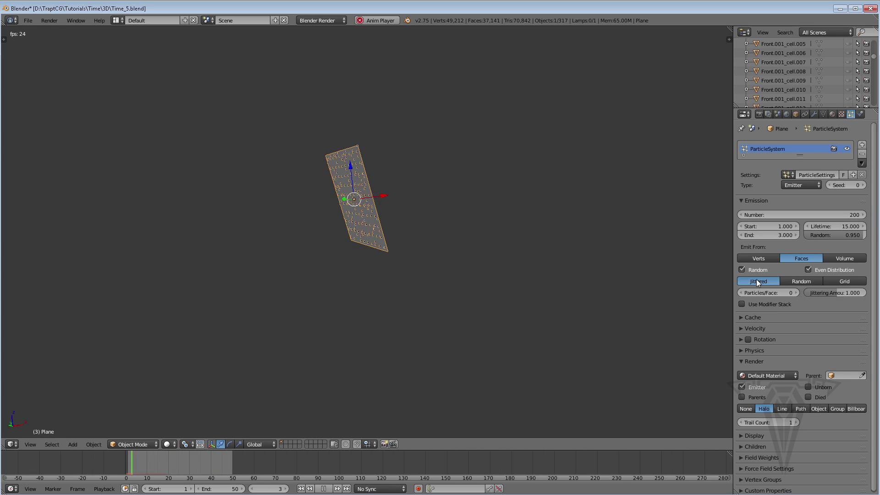
{"action": "left_click", "coordinate": [811, 281]}
{"action": "left_click", "coordinate": [765, 282]}
{"action": "left_click", "coordinate": [741, 304]}
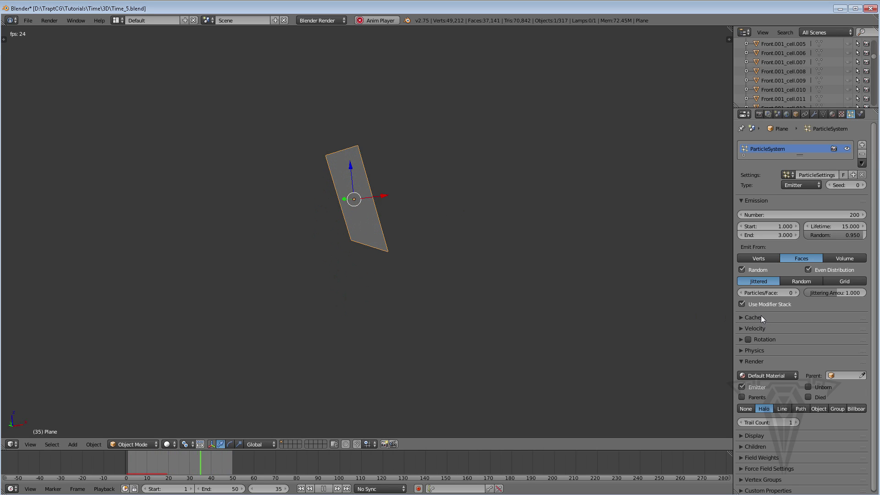
{"action": "scroll", "coordinate": [761, 316], "scroll_direction": "down", "scroll_amount": 1}
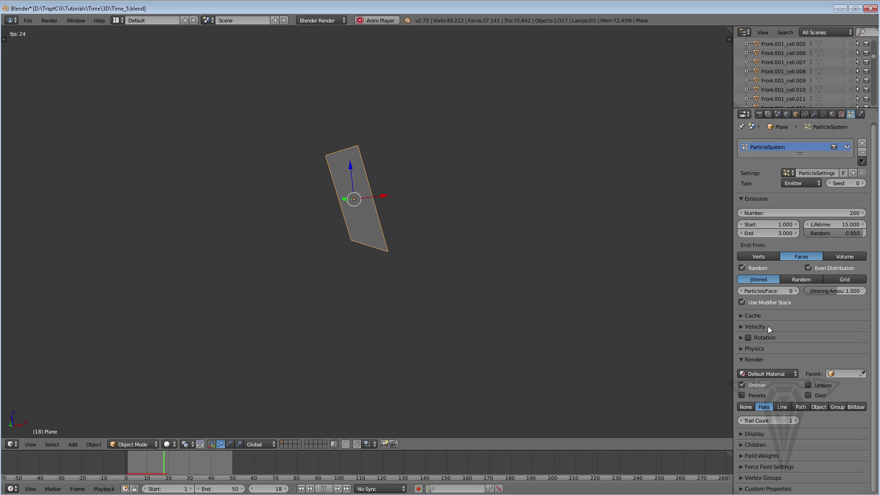
Step: Expand the particle system's Velocity settings and check the scene's gravity settings
{"action": "left_click", "coordinate": [750, 197]}
{"action": "left_click", "coordinate": [758, 221]}
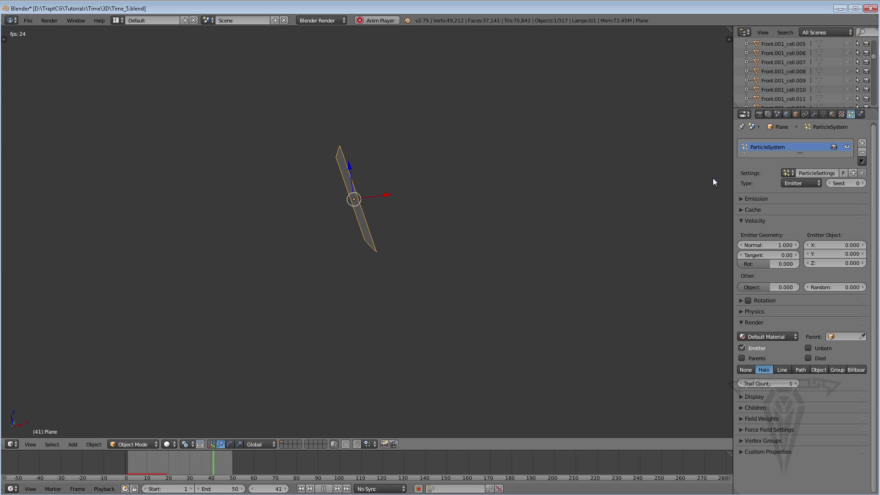
{"action": "left_click", "coordinate": [777, 114]}
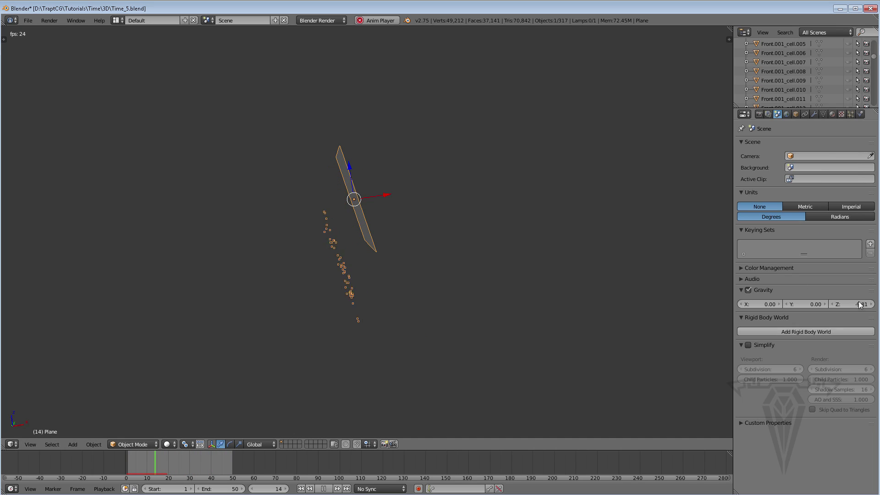
{"action": "left_click", "coordinate": [850, 114]}
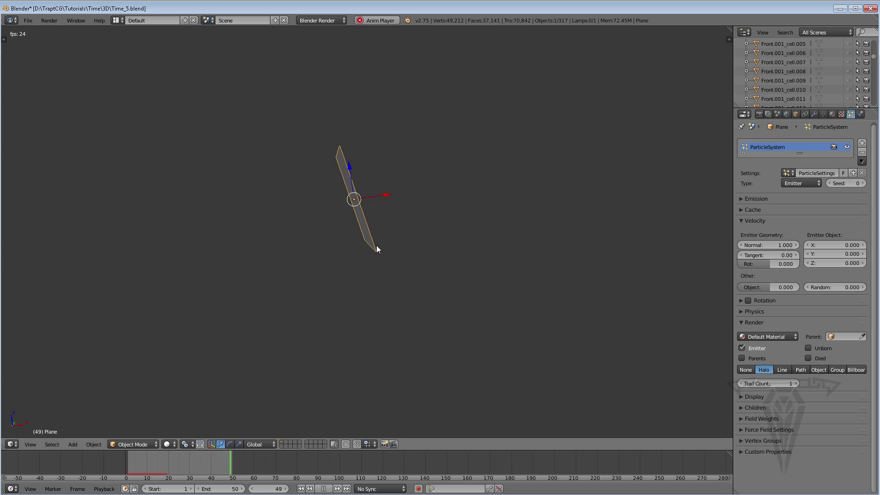
Step: Set the particles' normal velocity to 20 and the random velocity to 6
{"action": "left_click", "coordinate": [754, 246]}
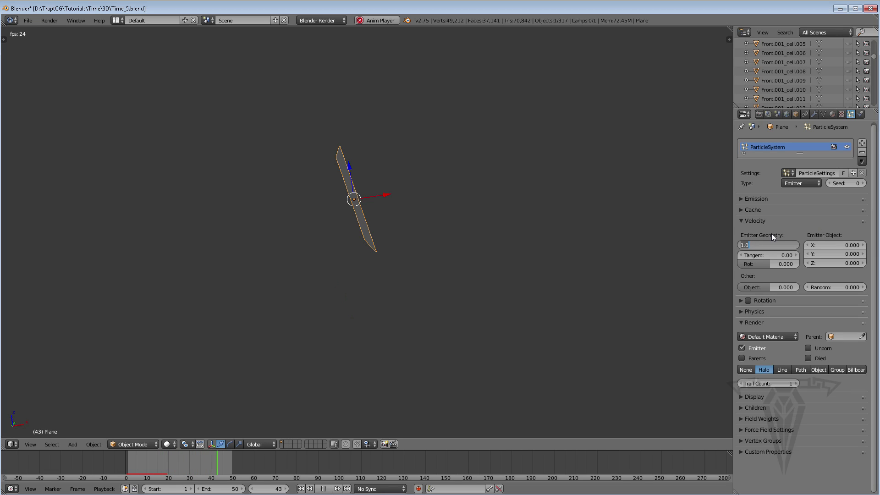
{"action": "type", "text": "20"}
{"action": "key", "text": "Return"}
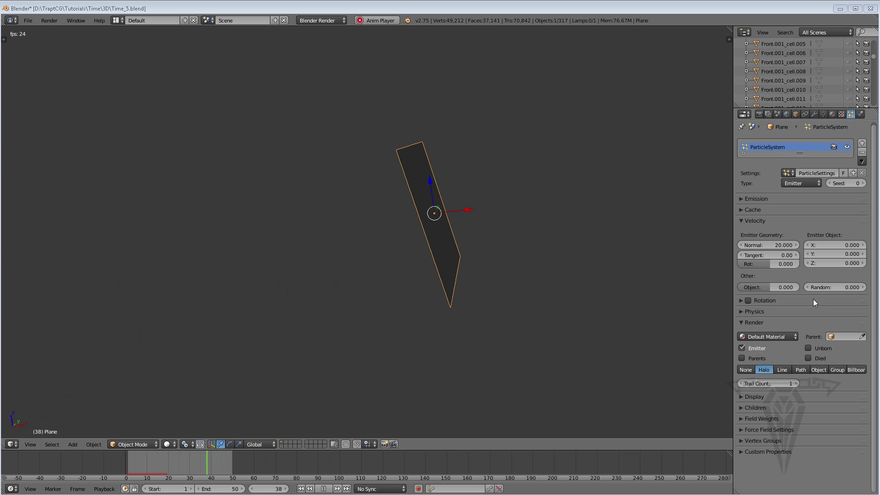
{"action": "left_click_drag", "start_coordinate": [823, 287], "coordinate": [857, 287]}
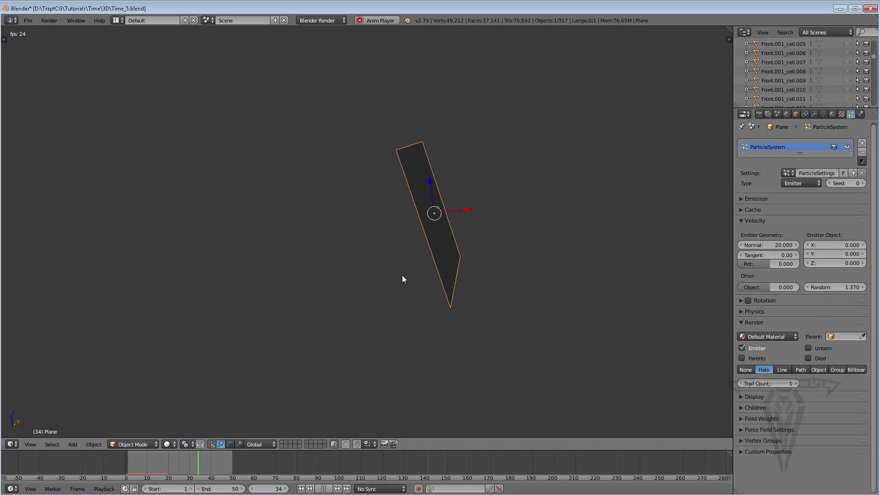
{"action": "left_click", "coordinate": [842, 287]}
{"action": "type", "text": "6"}
{"action": "key", "text": "Return"}
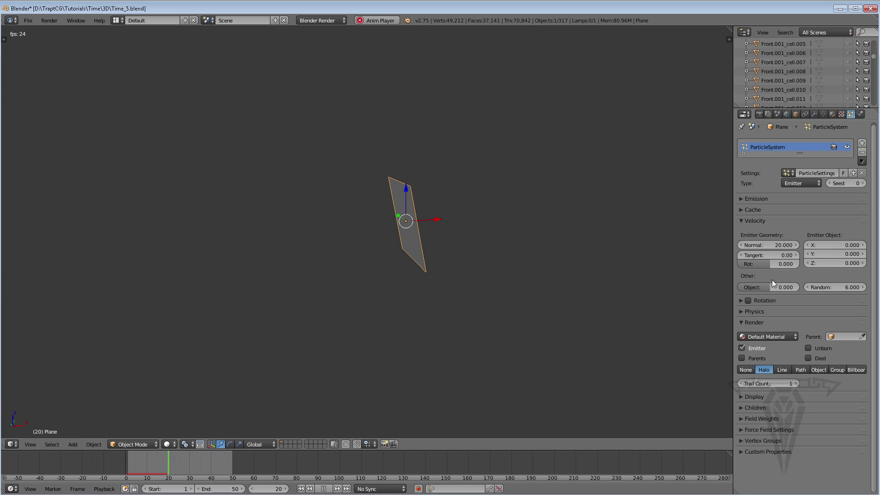
{"action": "left_click", "coordinate": [749, 219]}
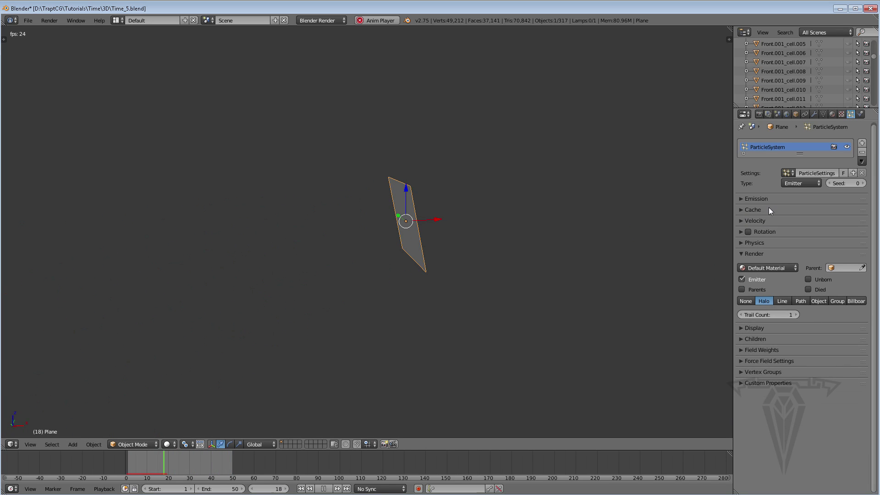
Step: Review the particle system's Rotation and Physics settings
{"action": "left_click", "coordinate": [739, 231]}
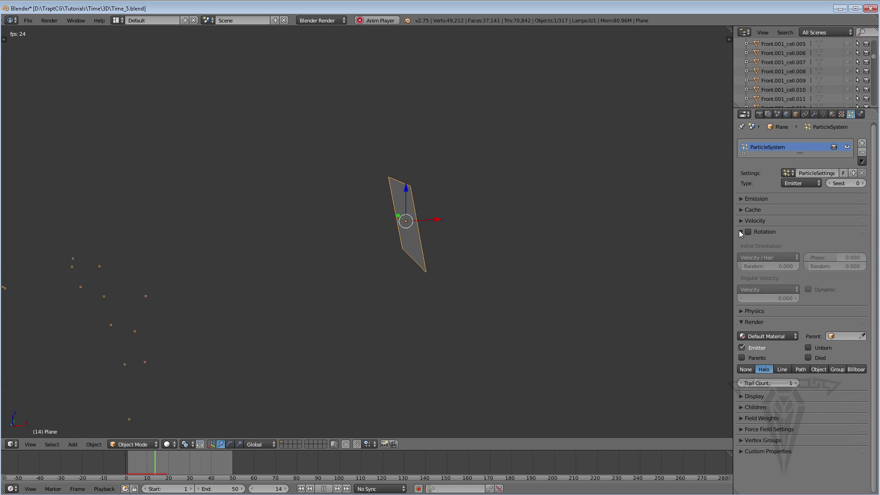
{"action": "left_click", "coordinate": [739, 231]}
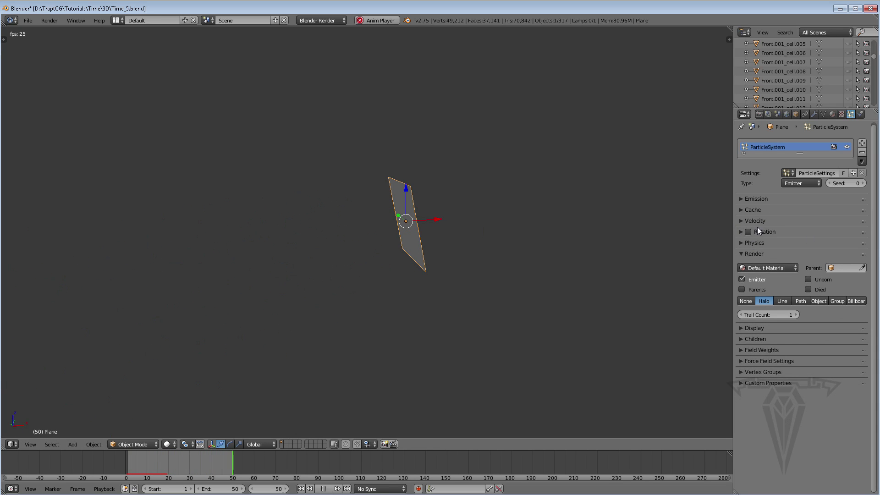
{"action": "left_click", "coordinate": [739, 243]}
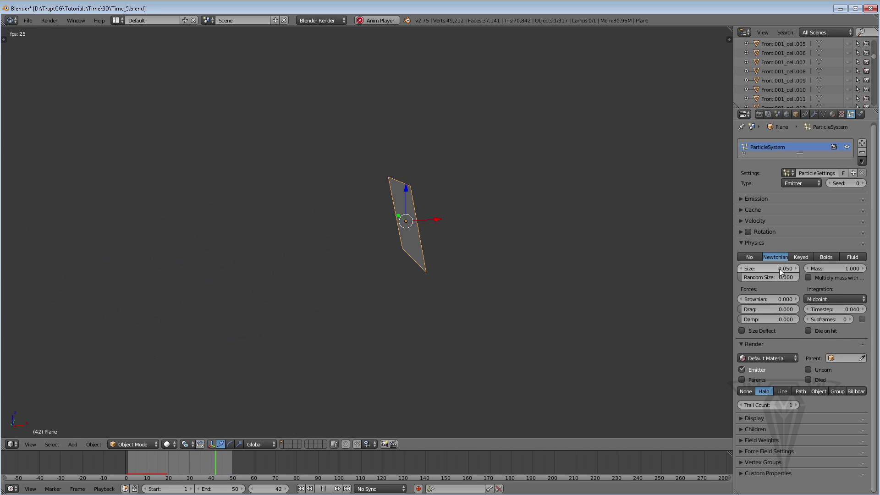
{"action": "left_click", "coordinate": [740, 242]}
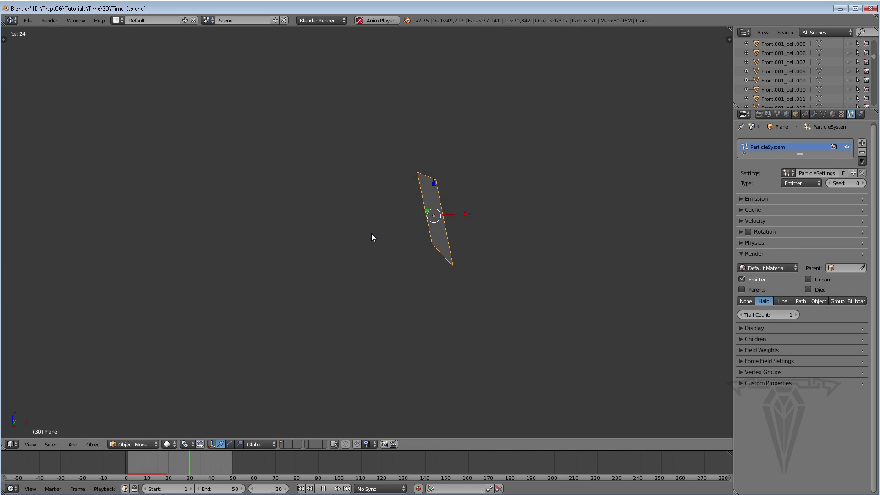
Step: Render the particles as Line with a tail of 0 and a head of 0.5
{"action": "left_click", "coordinate": [782, 301]}
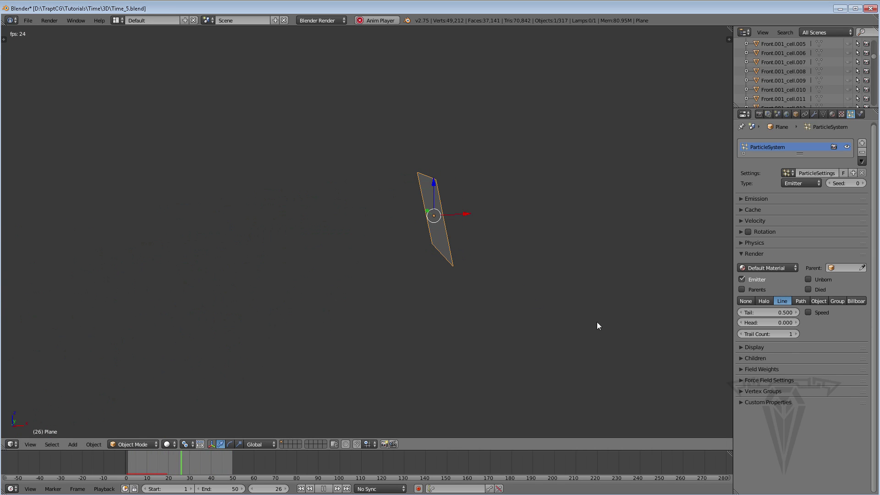
{"action": "left_click", "coordinate": [774, 312]}
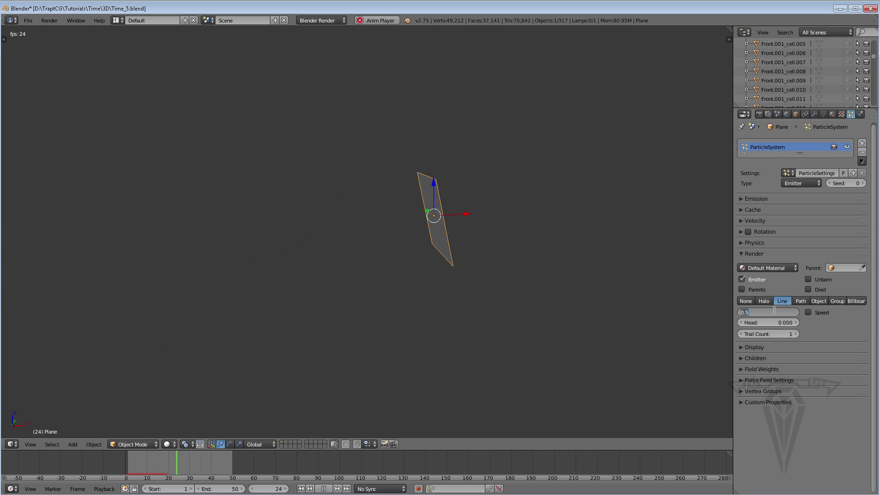
{"action": "type", "text": "000"}
{"action": "key", "text": "Tab"}
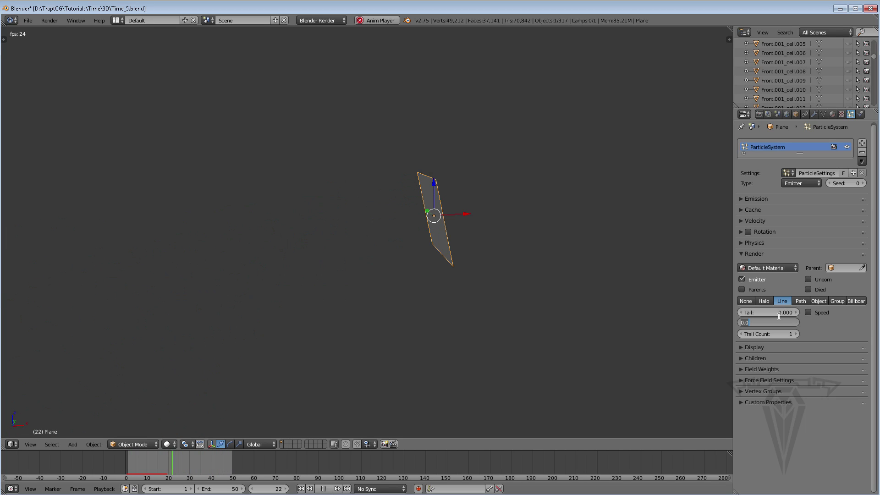
{"action": "type", "text": ".5"}
{"action": "key", "text": "Return"}
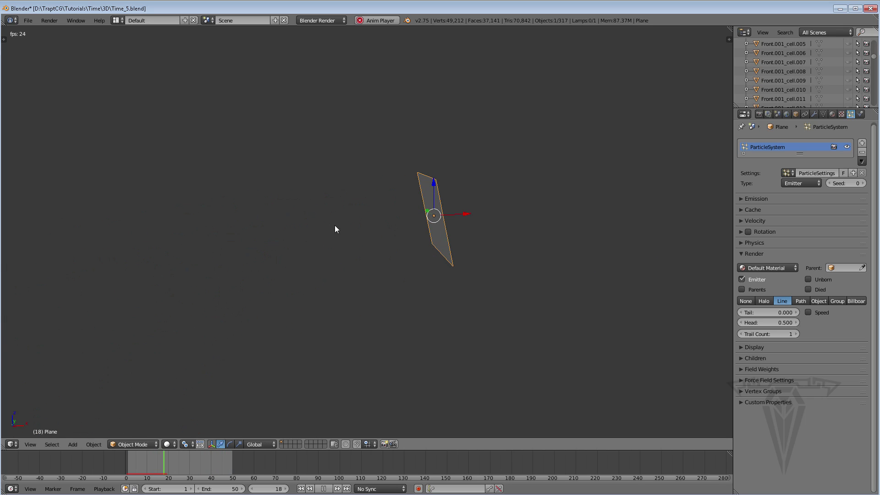
{"action": "scroll", "coordinate": [332, 213], "scroll_direction": "down", "scroll_amount": 3}
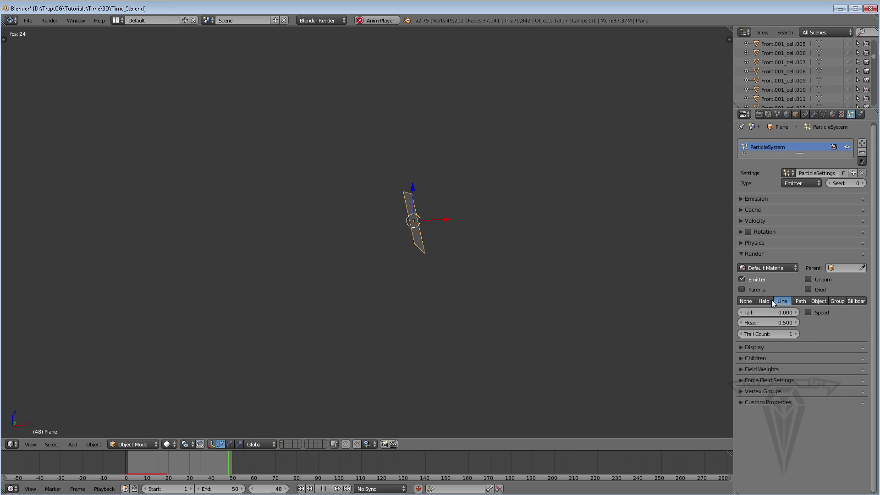
Step: Toggle the Emitter render option off and on, and review the particle system's Display and Children settings
{"action": "left_click", "coordinate": [741, 277]}
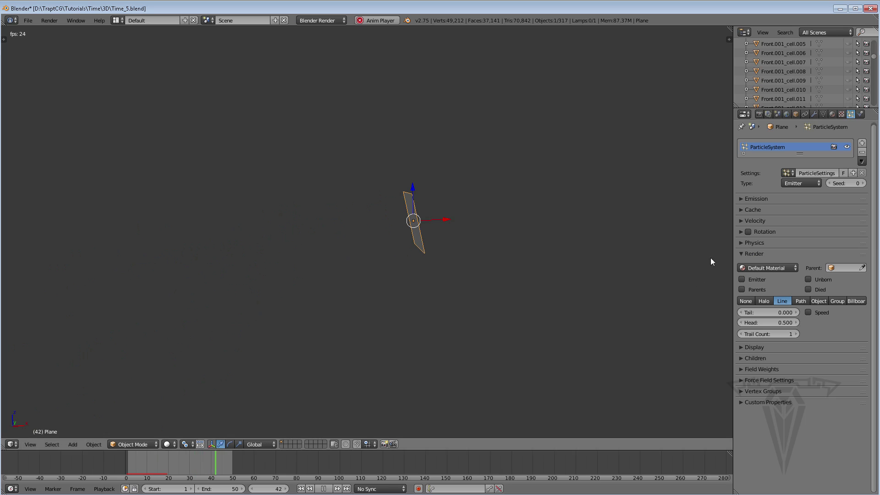
{"action": "left_click", "coordinate": [742, 278]}
{"action": "left_click", "coordinate": [742, 253]}
{"action": "left_click", "coordinate": [741, 265]}
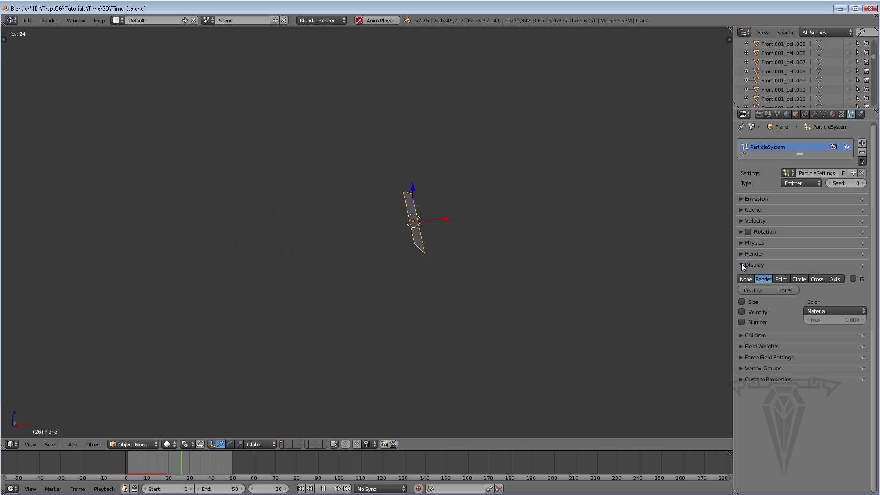
{"action": "left_click", "coordinate": [741, 264]}
{"action": "left_click", "coordinate": [741, 276]}
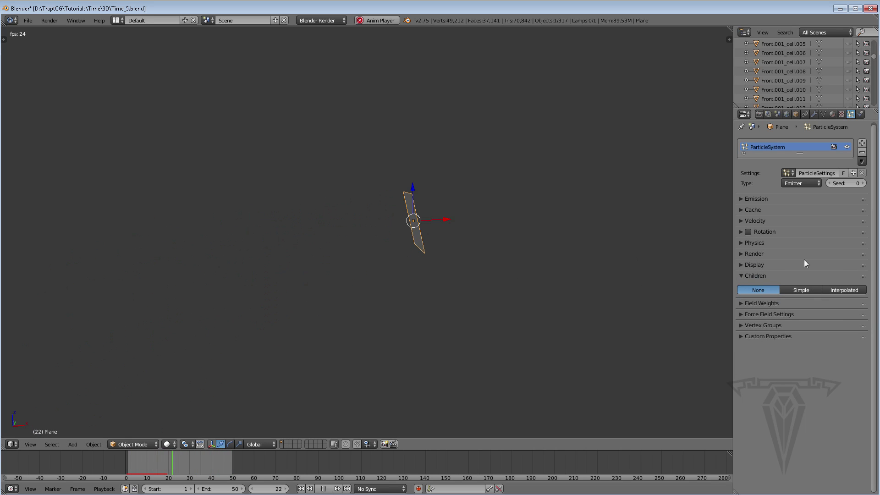
{"action": "left_click", "coordinate": [740, 275]}
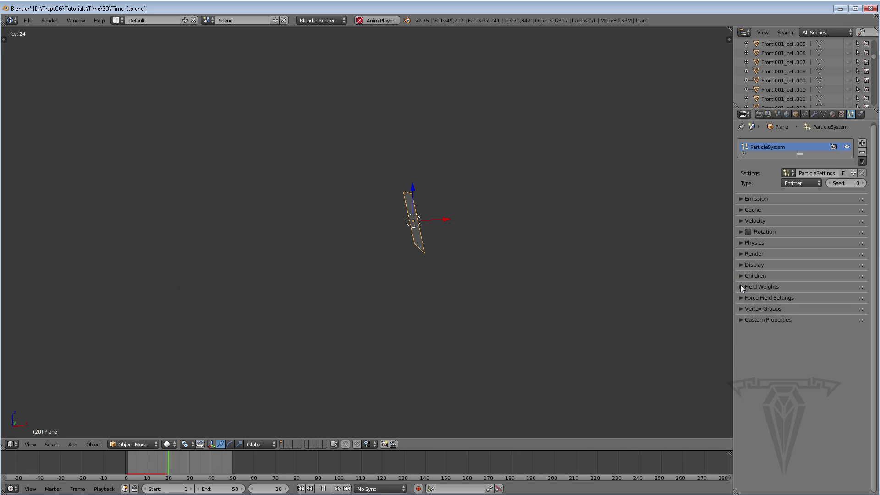
Step: Try a gravity field weight of 0 on the particles, and restore it to 1
{"action": "left_click", "coordinate": [740, 286]}
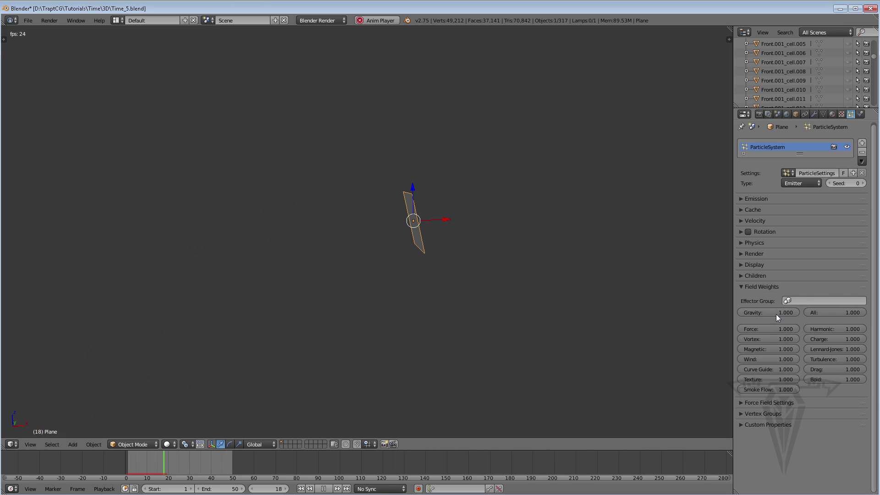
{"action": "left_click_drag", "start_coordinate": [786, 311], "coordinate": [741, 312]}
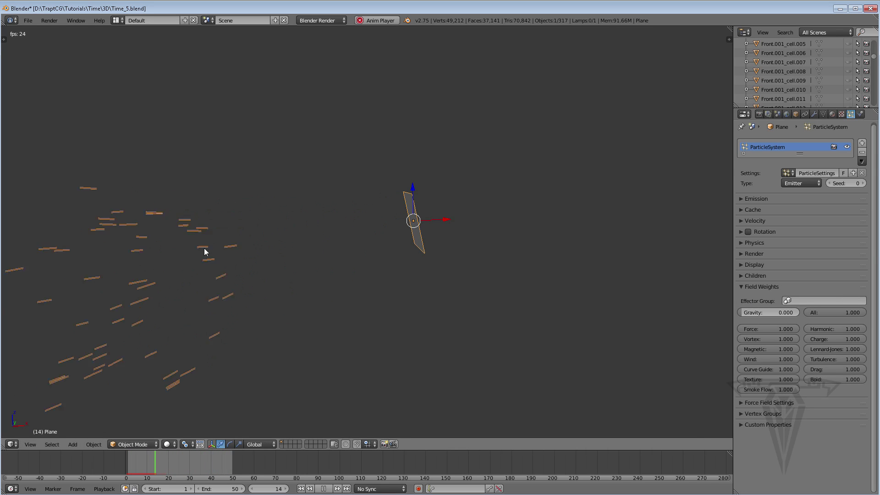
{"action": "left_click_drag", "start_coordinate": [756, 312], "coordinate": [820, 312]}
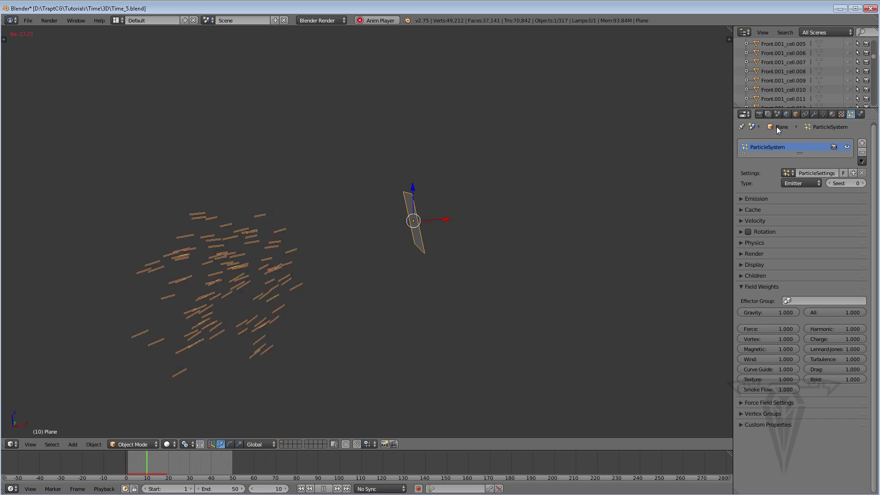
{"action": "left_click", "coordinate": [748, 286]}
Step: Enable Self Effect in the force field settings and make Type 1 a Turbulence field with noise 7.2
{"action": "left_click", "coordinate": [751, 297]}
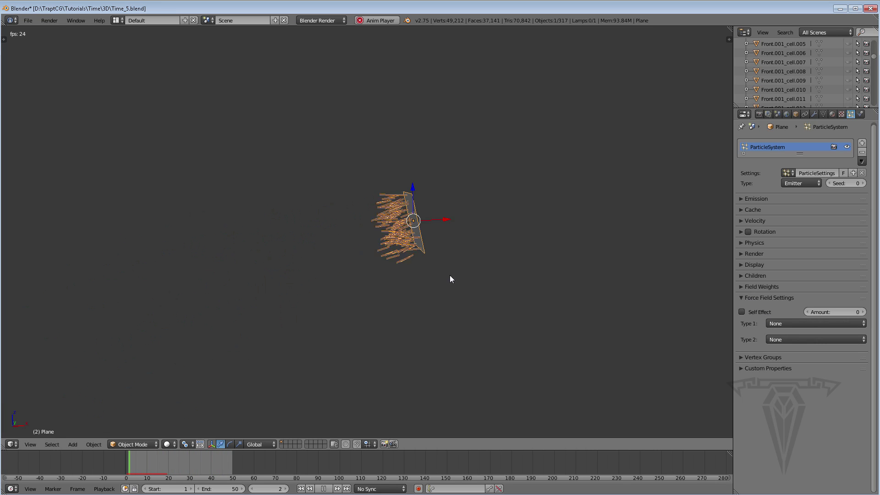
{"action": "left_click", "coordinate": [742, 312]}
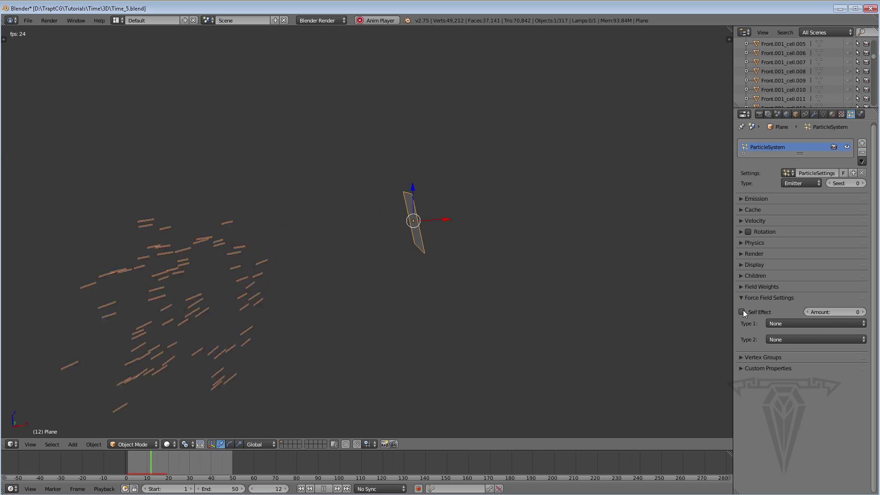
{"action": "left_click", "coordinate": [791, 323]}
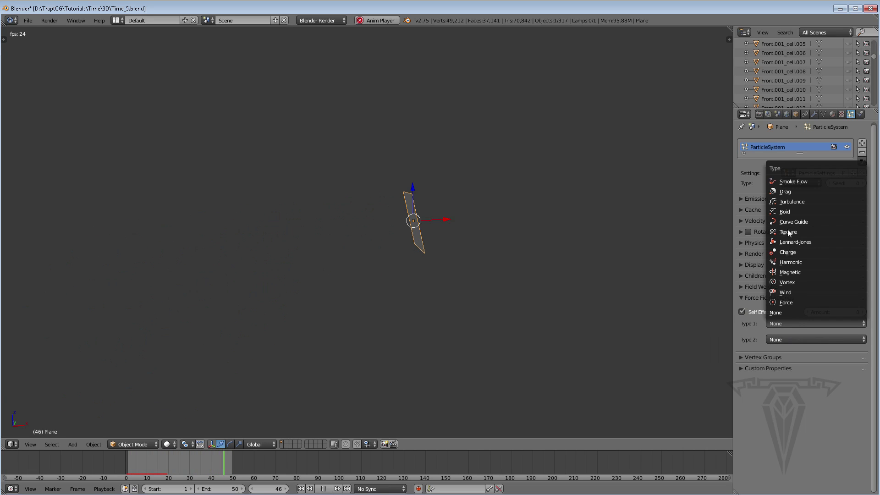
{"action": "left_click", "coordinate": [792, 201]}
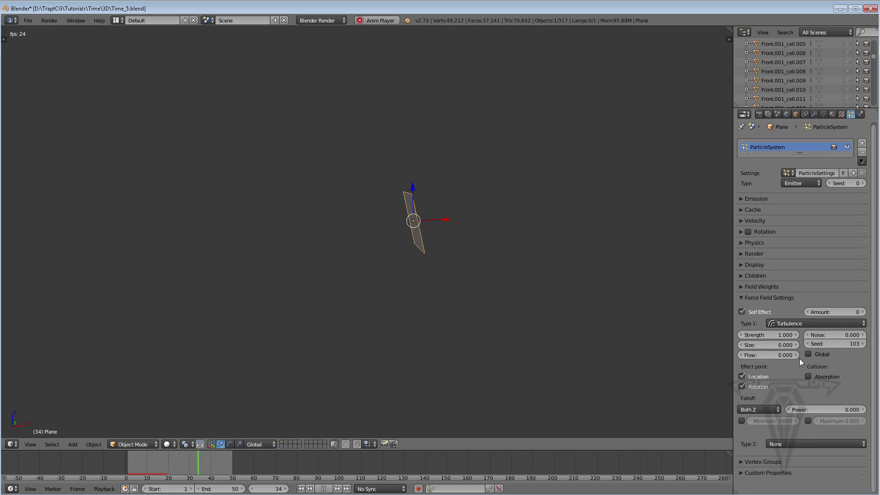
{"action": "left_click_drag", "start_coordinate": [829, 336], "coordinate": [860, 335]}
{"action": "left_click_drag", "start_coordinate": [826, 336], "coordinate": [853, 335]}
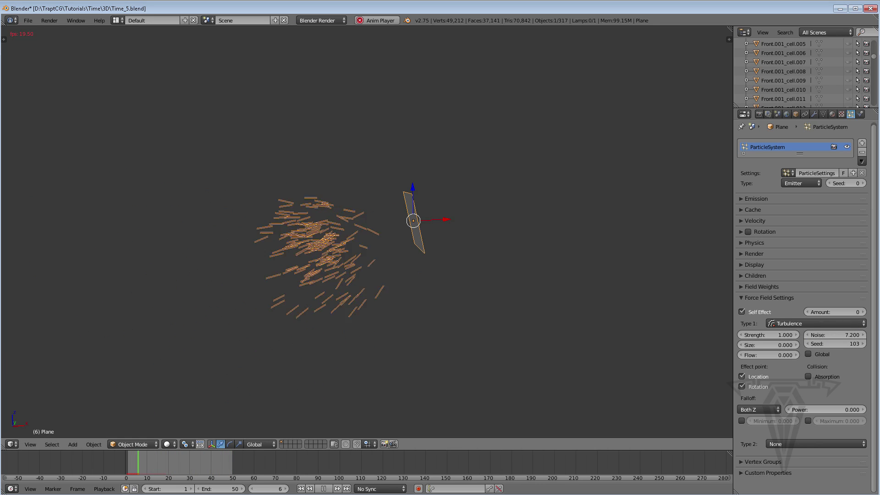
Step: Switch to the browser, look through the sparks image results for reference, and return to Blender
{"action": "key", "text": "alt+Tab"}
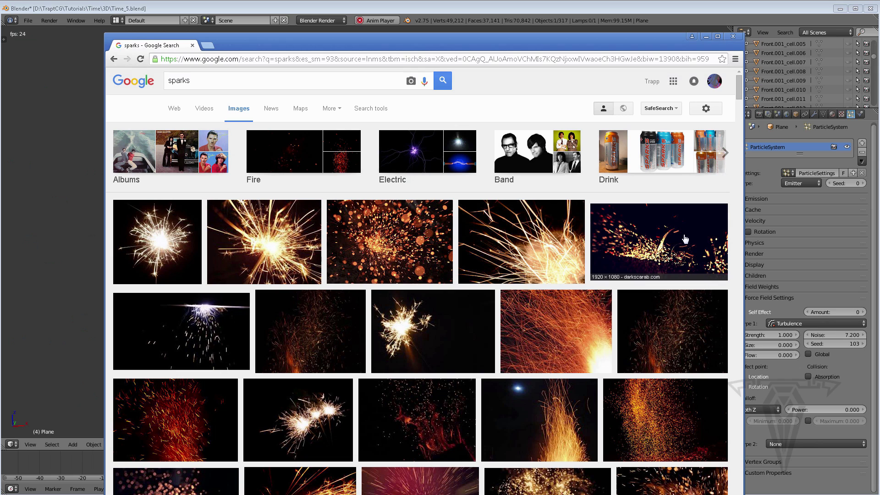
{"action": "scroll", "coordinate": [271, 259], "scroll_direction": "down", "scroll_amount": 1}
{"action": "scroll", "coordinate": [298, 255], "scroll_direction": "down", "scroll_amount": 6}
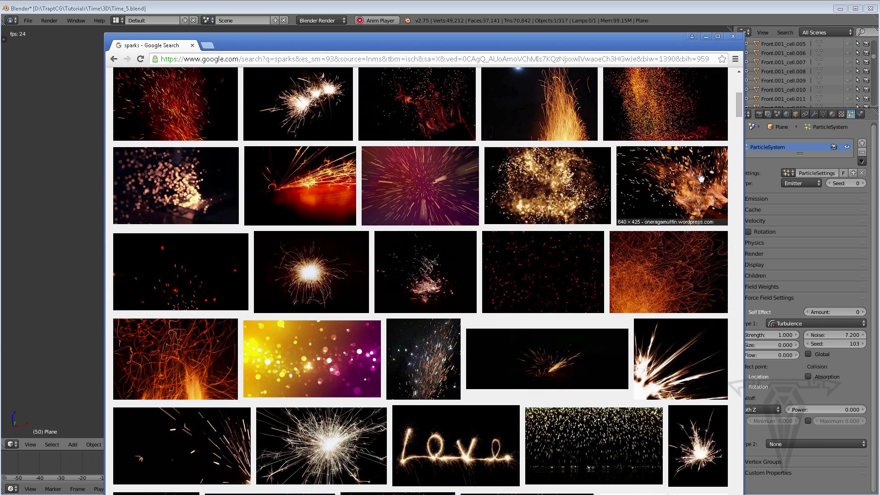
{"action": "left_click", "coordinate": [706, 37]}
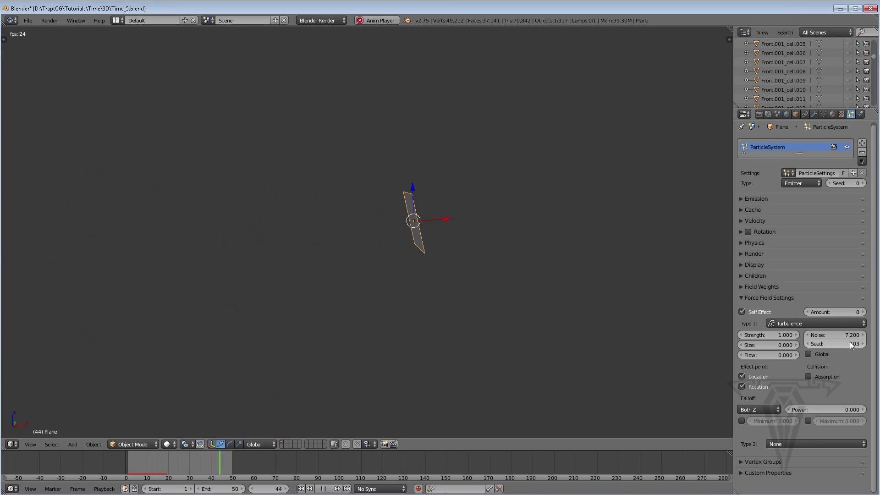
Step: Set the turbulence field's size to 1.7 and noise to 9.1, and check the spark stream from the side
{"action": "left_click_drag", "start_coordinate": [787, 344], "coordinate": [811, 345]}
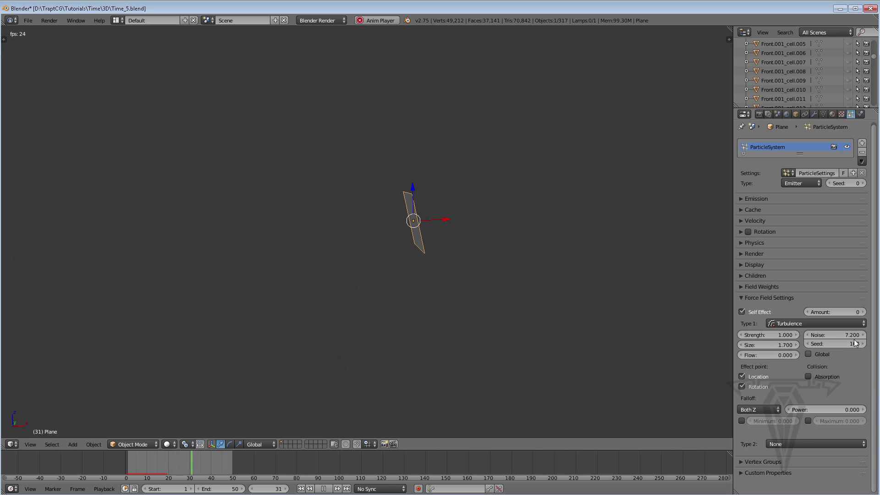
{"action": "left_click_drag", "start_coordinate": [835, 335], "coordinate": [847, 335]}
{"action": "middle_click_drag", "start_coordinate": [349, 244], "coordinate": [445, 240]}
{"action": "scroll", "coordinate": [383, 240], "scroll_direction": "down", "scroll_amount": 5}
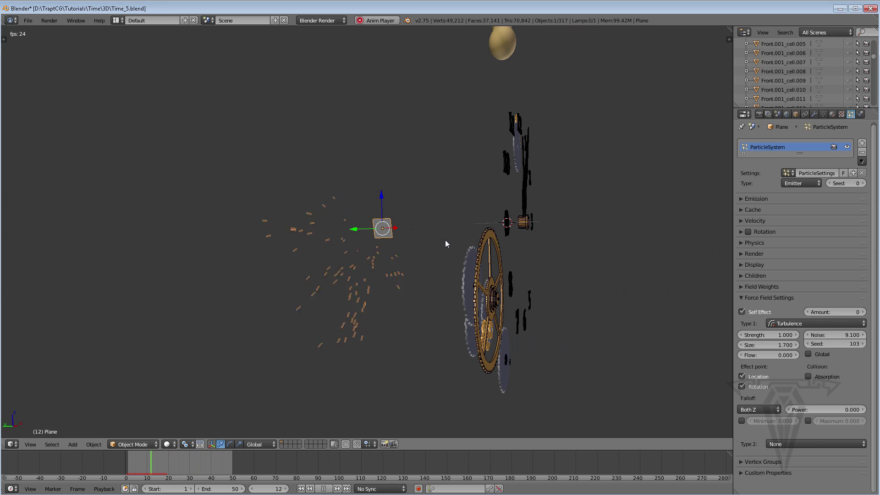
{"action": "middle_click_drag", "start_coordinate": [381, 249], "coordinate": [358, 247]}
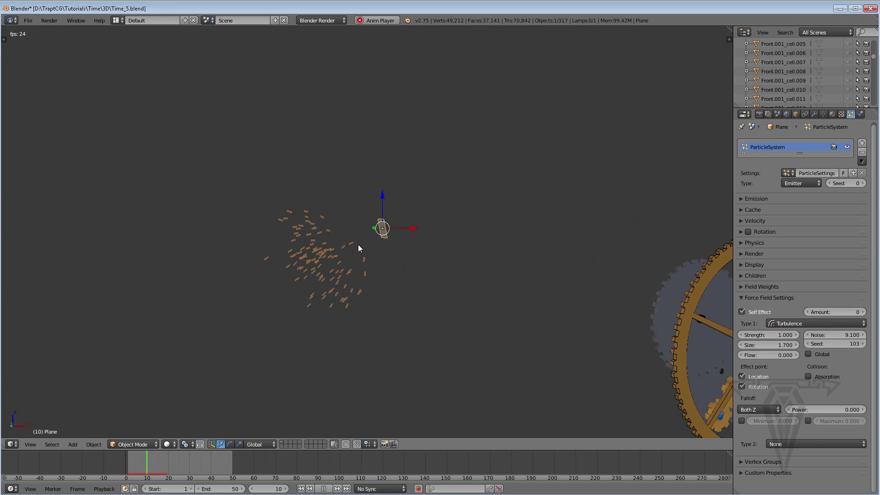
{"action": "key", "text": "KP_1"}
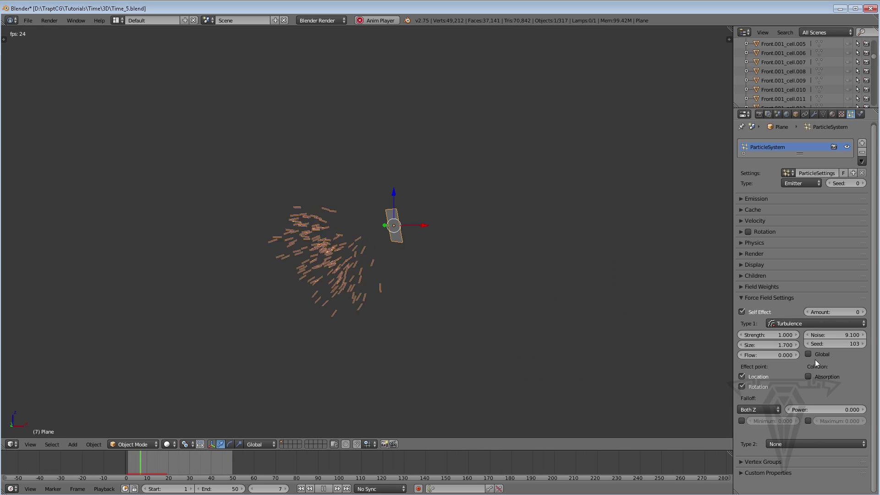
Step: Try turbulence flow values of 0.1, 1 and 0.05, and return the flow to 0
{"action": "left_click", "coordinate": [775, 355]}
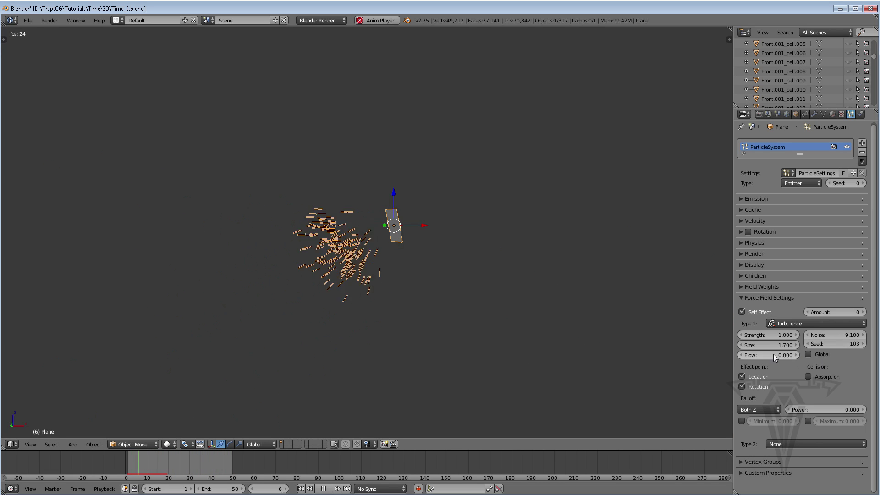
{"action": "type", "text": "0.1"}
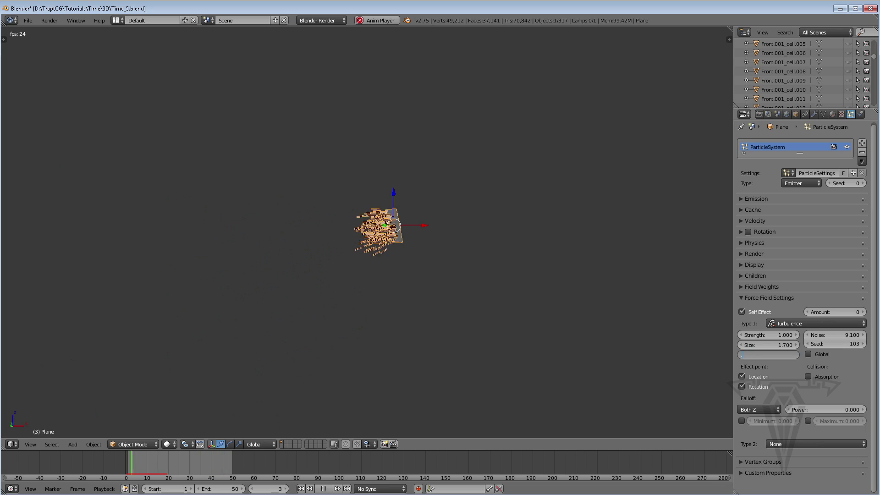
{"action": "key", "text": "Return"}
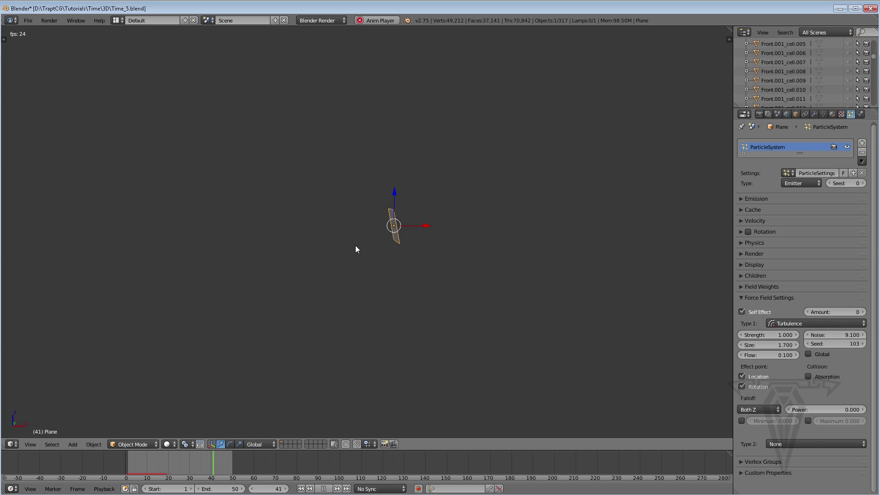
{"action": "left_click", "coordinate": [771, 356]}
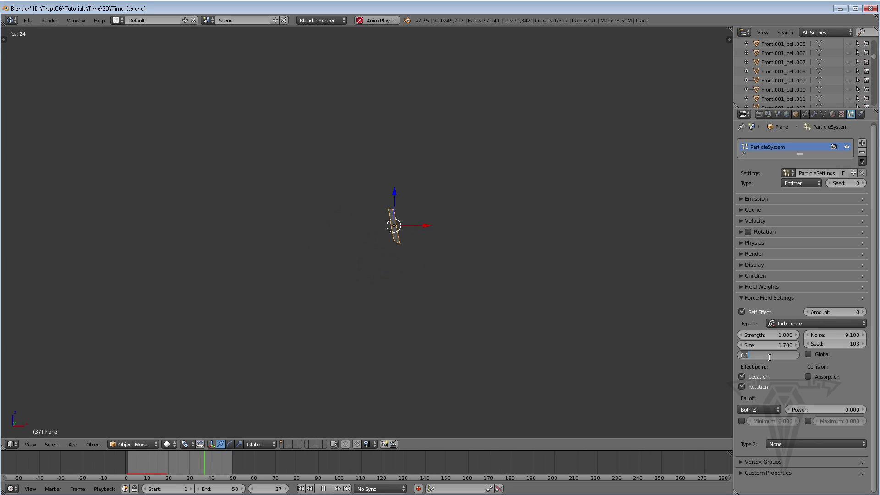
{"action": "type", "text": "1"}
{"action": "key", "text": "Return"}
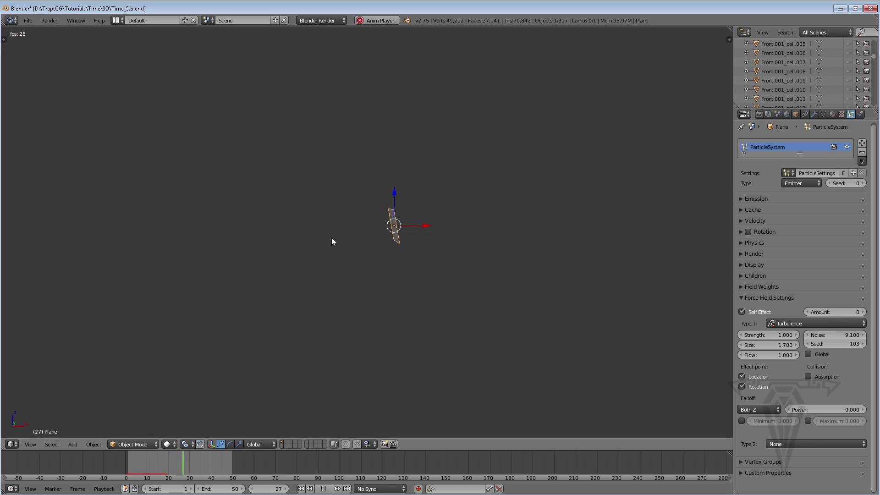
{"action": "left_click", "coordinate": [777, 354]}
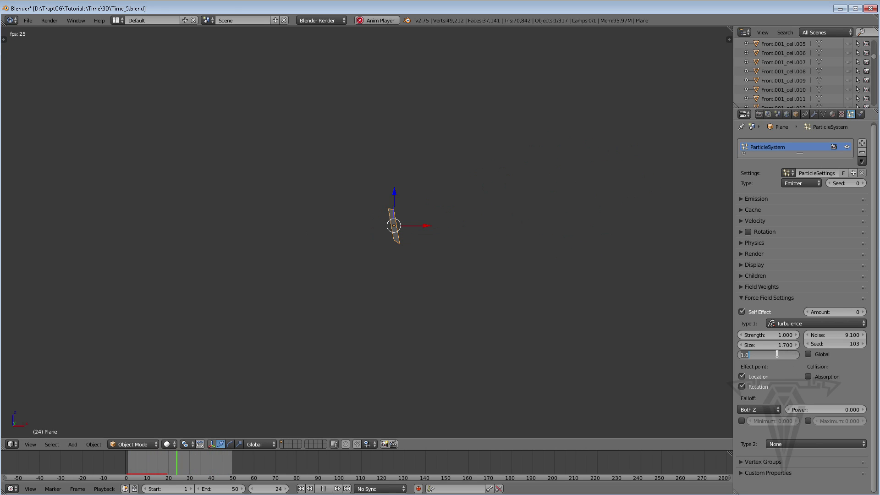
{"action": "key", "text": "BackSpace"}
{"action": "key", "text": "Return"}
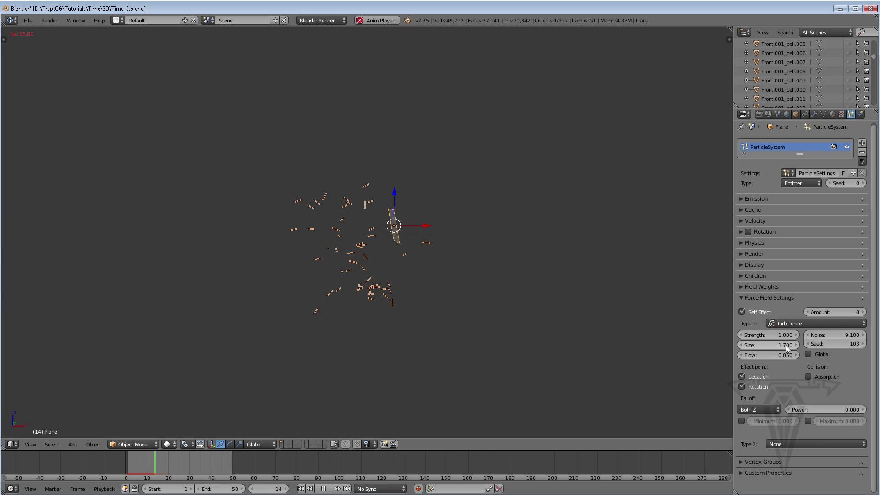
{"action": "left_click", "coordinate": [779, 354]}
{"action": "type", "text": "0.05"}
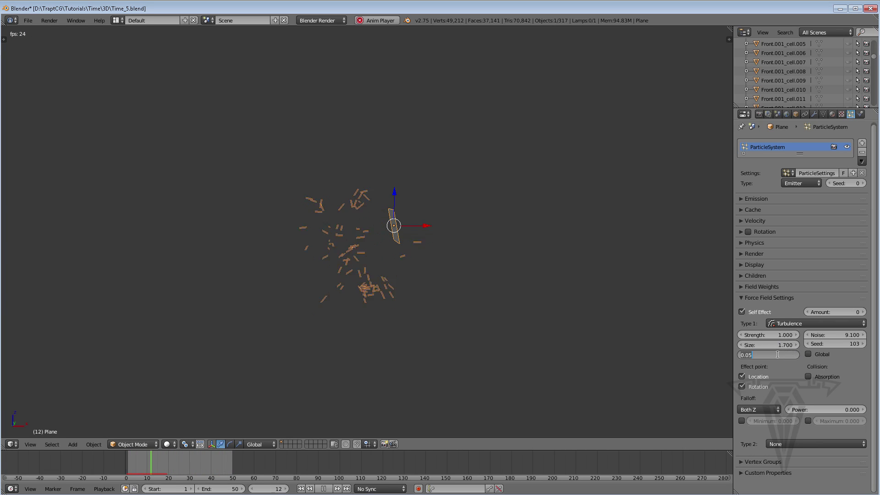
{"action": "key", "text": "Return"}
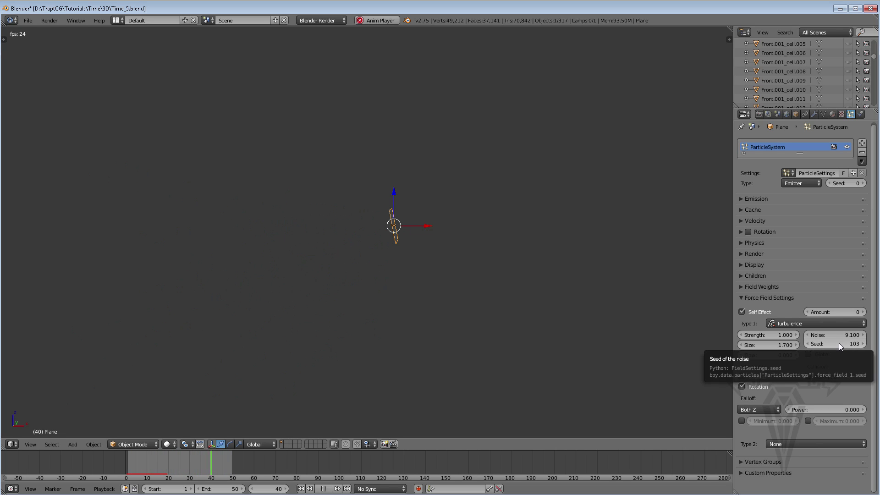
Step: Try turbulence noise seeds of 1 and 26, and settle on a seed of 51
{"action": "left_click_drag", "start_coordinate": [839, 342], "coordinate": [655, 343]}
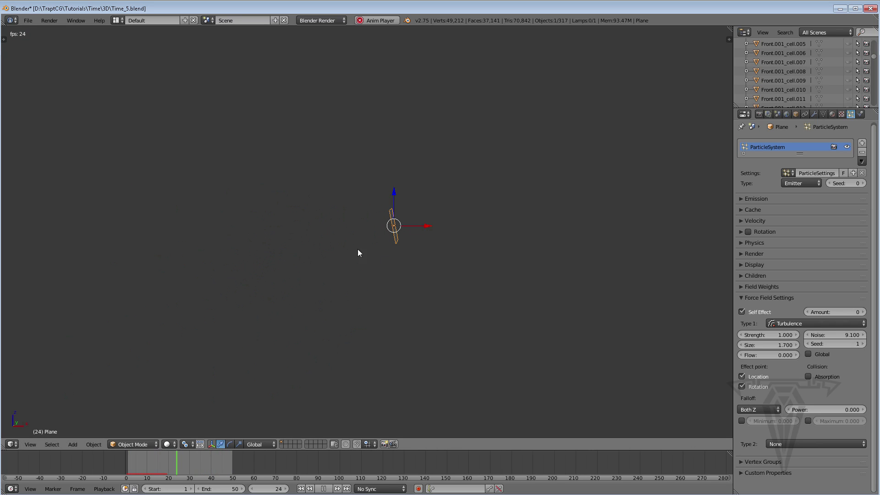
{"action": "left_click_drag", "start_coordinate": [815, 345], "coordinate": [862, 345]}
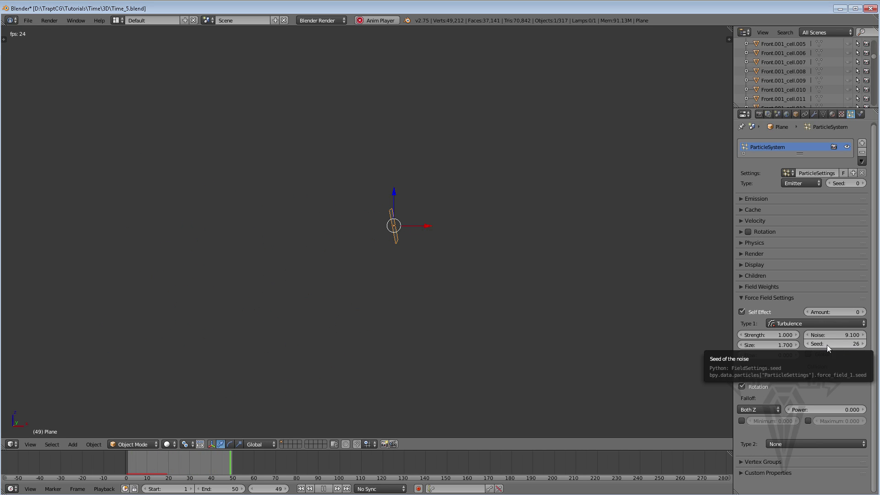
{"action": "left_click_drag", "start_coordinate": [820, 344], "coordinate": [839, 344]}
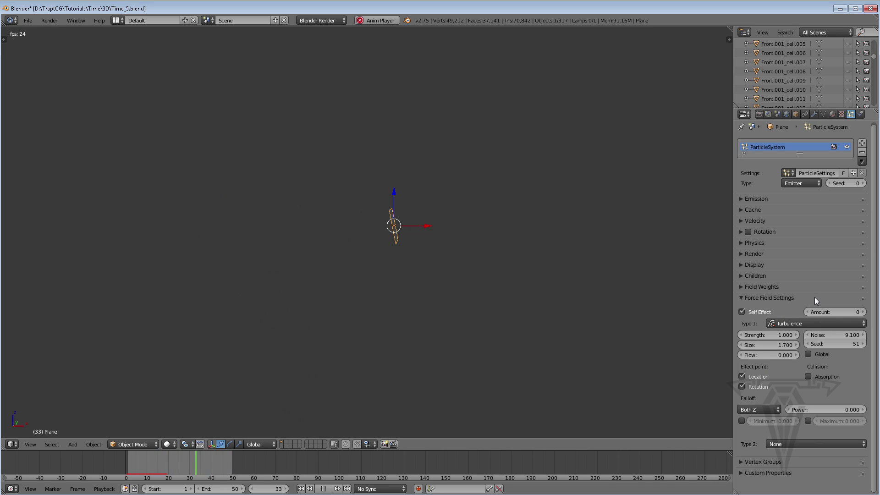
Step: Try force field effector amounts of 56 and 100, and return the amount to 0
{"action": "left_click_drag", "start_coordinate": [820, 312], "coordinate": [871, 312]}
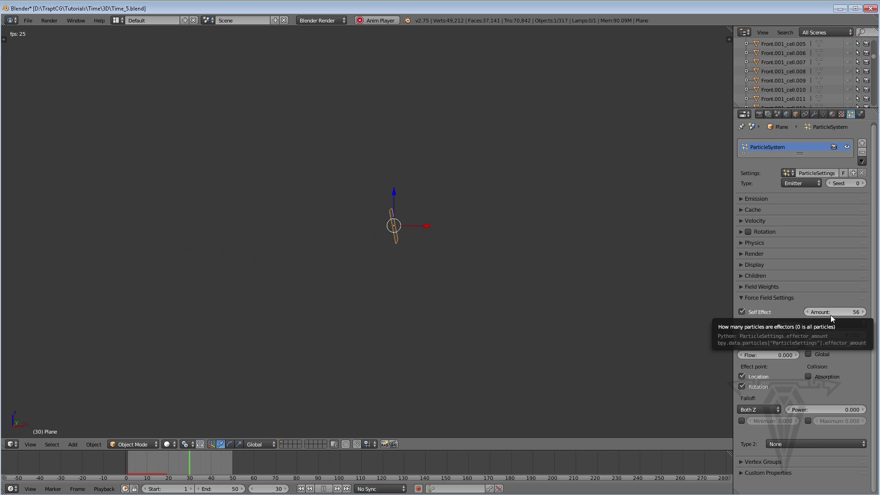
{"action": "left_click_drag", "start_coordinate": [830, 315], "coordinate": [871, 315]}
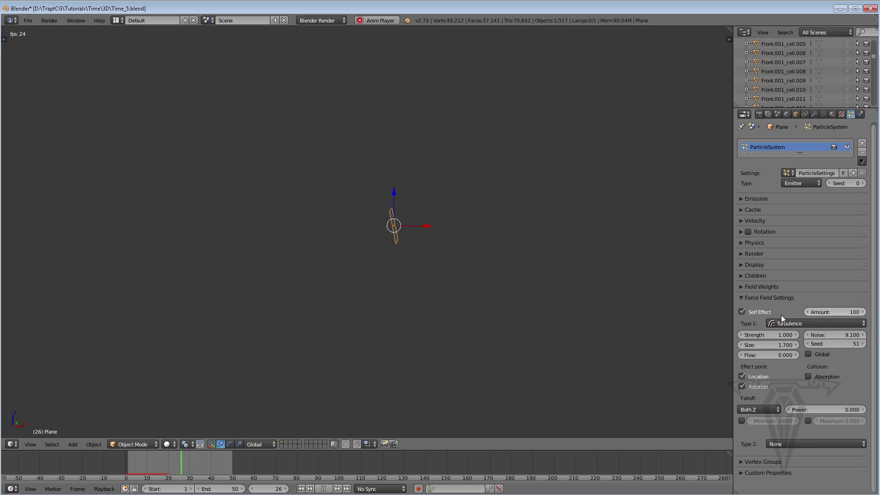
{"action": "left_click_drag", "start_coordinate": [843, 310], "coordinate": [798, 310]}
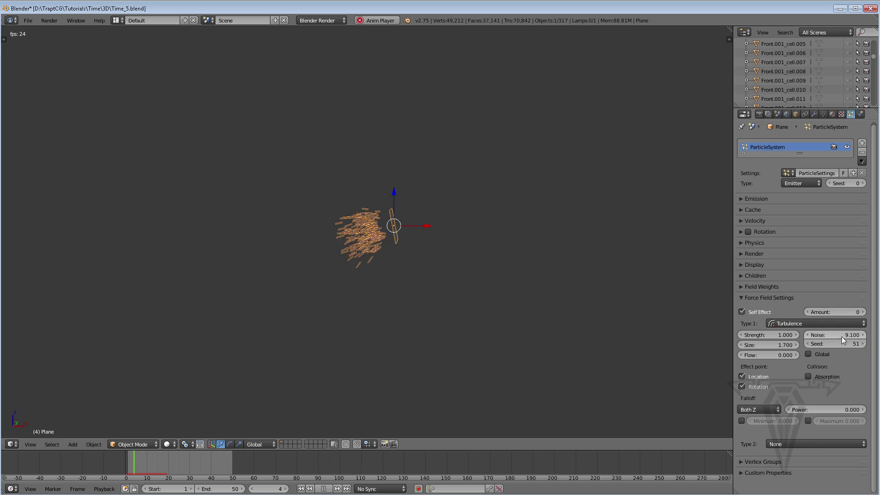
Step: Raise the turbulence noise to 10, try sizes of 10 and 5, and settle on a size of 3
{"action": "left_click_drag", "start_coordinate": [827, 335], "coordinate": [841, 335]}
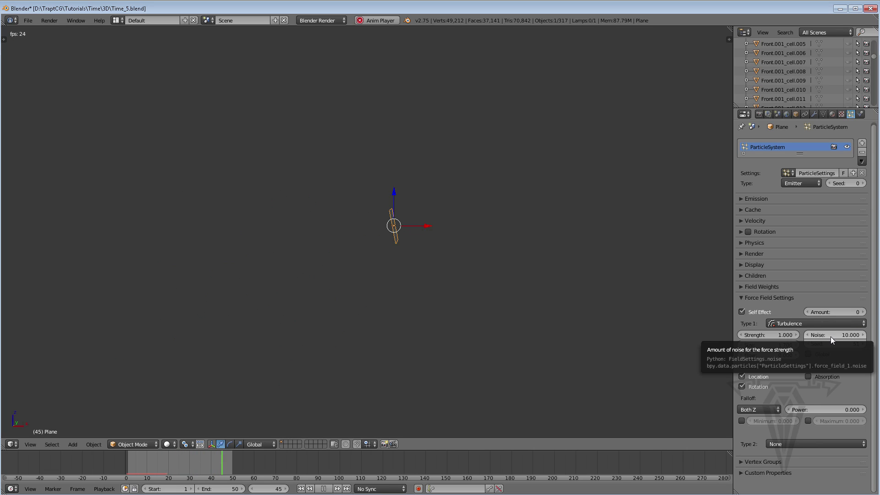
{"action": "left_click_drag", "start_coordinate": [771, 345], "coordinate": [821, 344]}
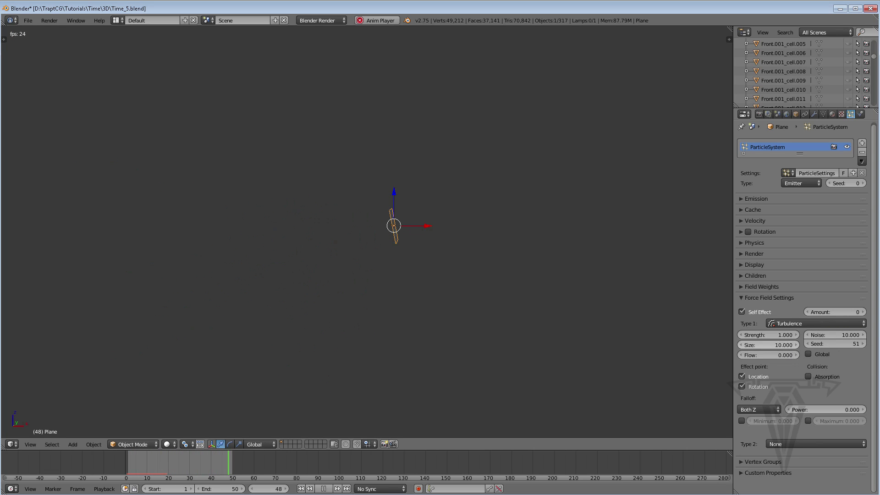
{"action": "left_click", "coordinate": [776, 345]}
{"action": "type", "text": "."}
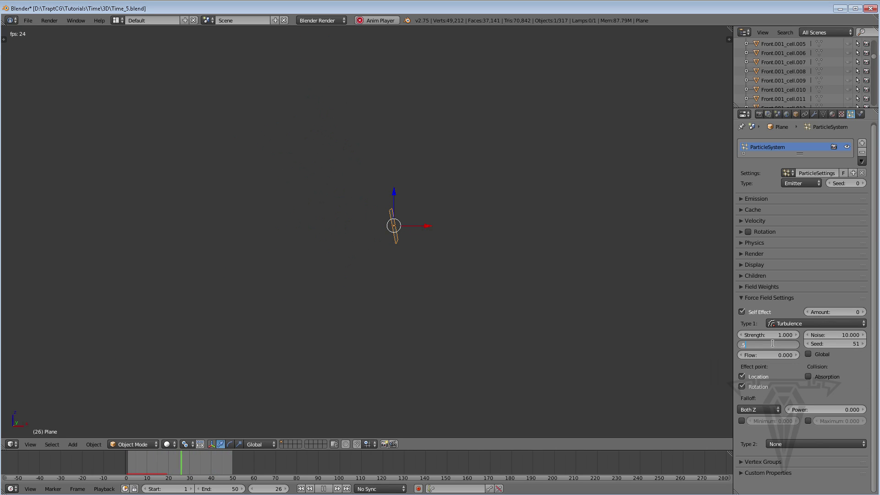
{"action": "type", "text": "5"}
{"action": "key", "text": "Return"}
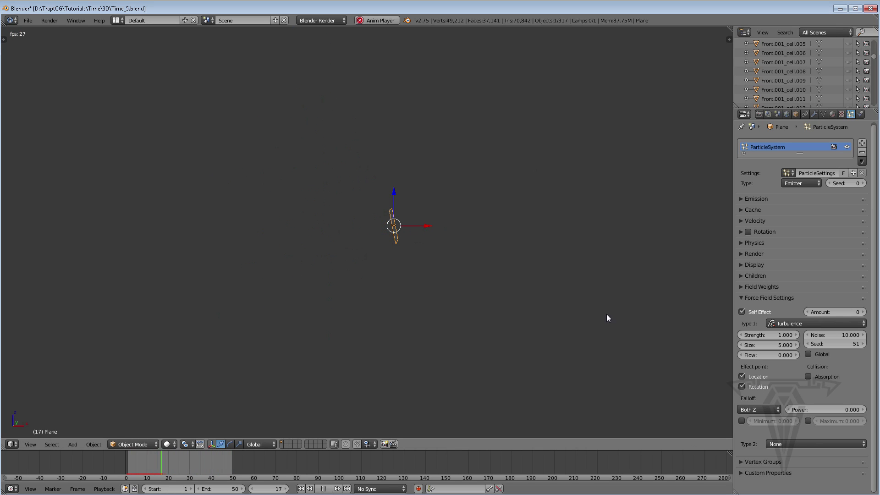
{"action": "left_click", "coordinate": [776, 345]}
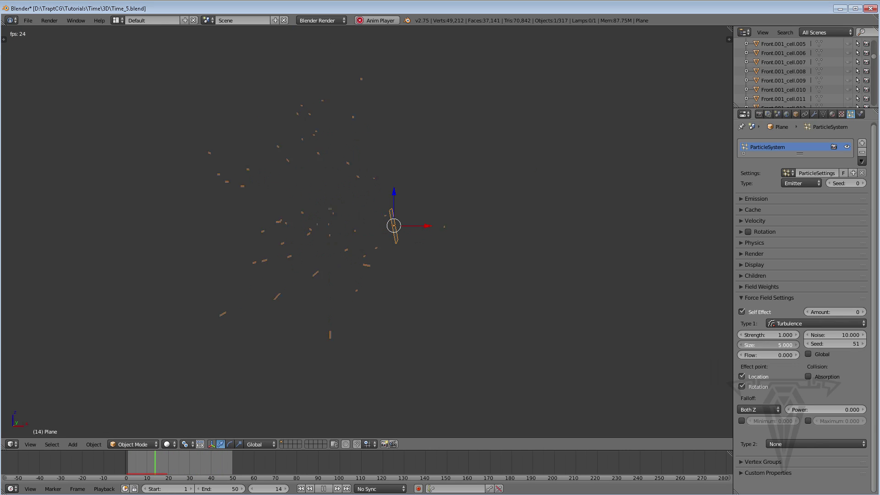
{"action": "type", "text": "3"}
{"action": "key", "text": "Return"}
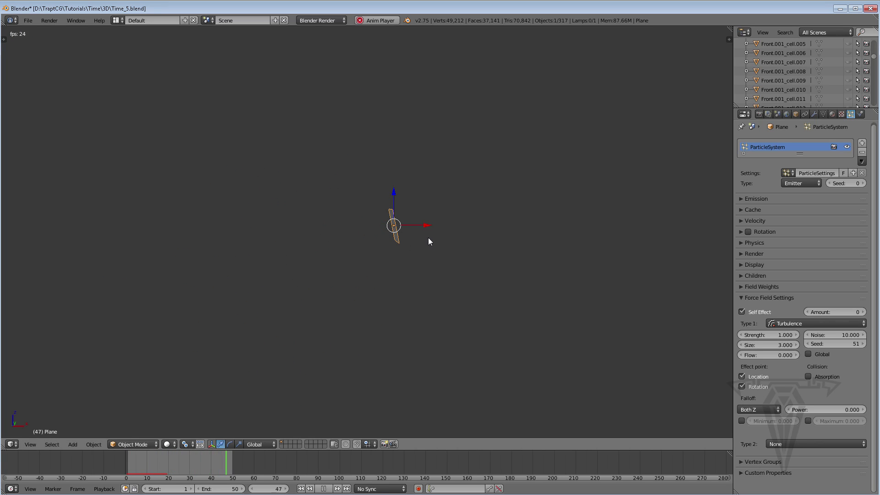
Step: Try a normal emission velocity of 30 for the particles, and settle on 25
{"action": "left_click", "coordinate": [741, 221]}
{"action": "left_click", "coordinate": [776, 244]}
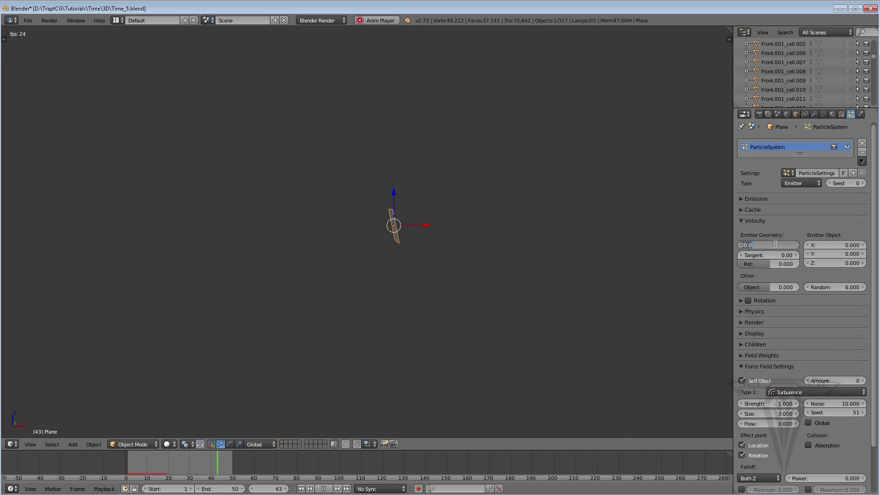
{"action": "type", "text": "30"}
{"action": "key", "text": "Return"}
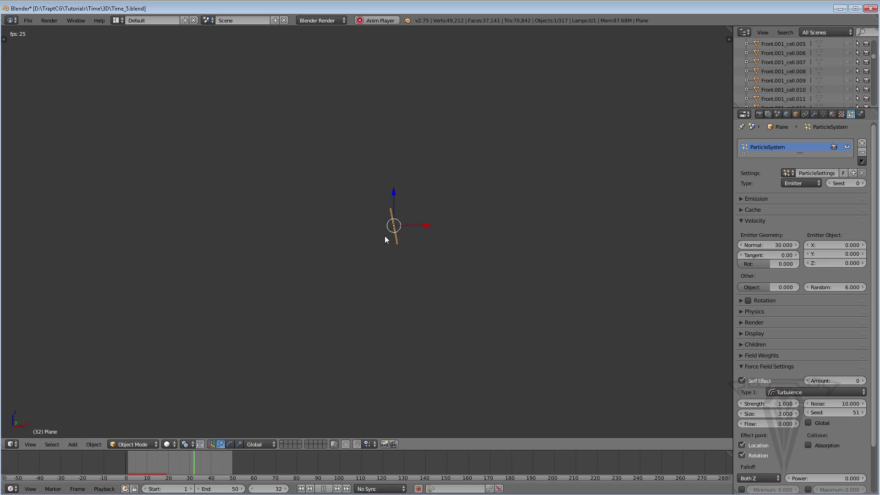
{"action": "left_click", "coordinate": [767, 245]}
{"action": "type", "text": "25"}
{"action": "key", "text": "Return"}
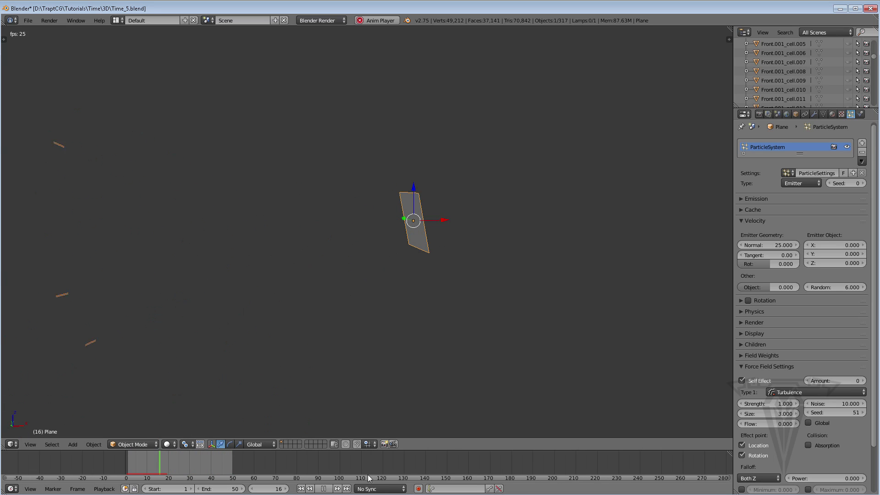
Step: Stop the animation playback at frame 11 and switch the viewport shading to Rendered
{"action": "left_click", "coordinate": [324, 487]}
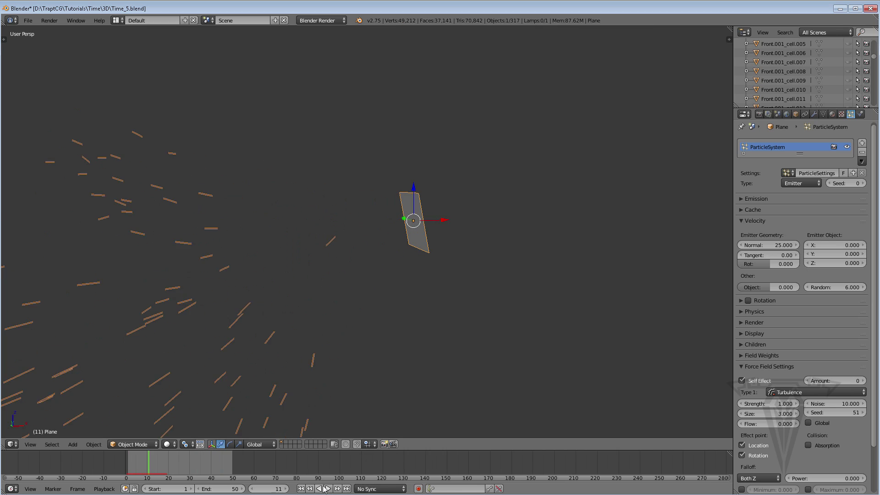
{"action": "left_click", "coordinate": [167, 444]}
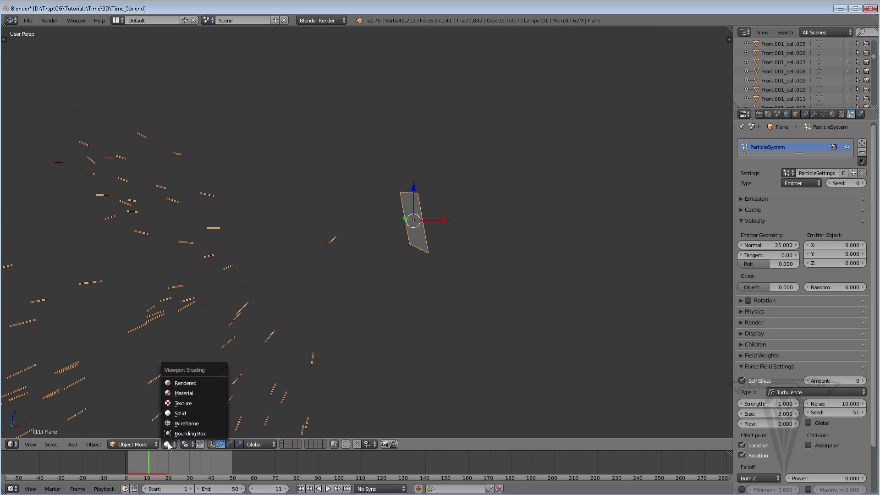
{"action": "left_click", "coordinate": [185, 383]}
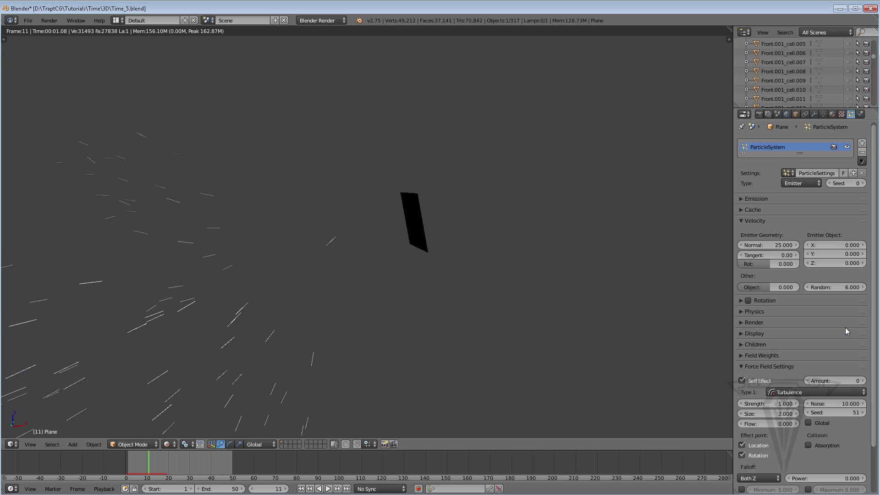
Step: Check the particle render settings, create a new material for the emitter plane and make it a Halo material
{"action": "left_click", "coordinate": [754, 322]}
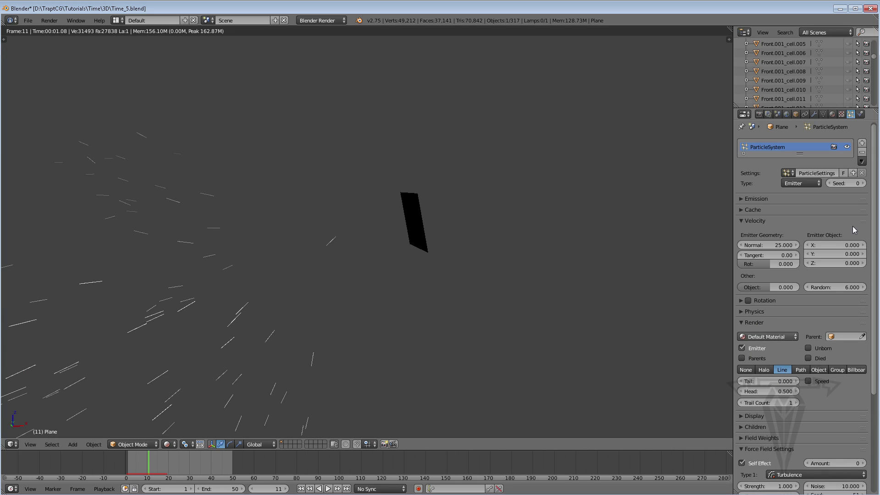
{"action": "left_click", "coordinate": [833, 115]}
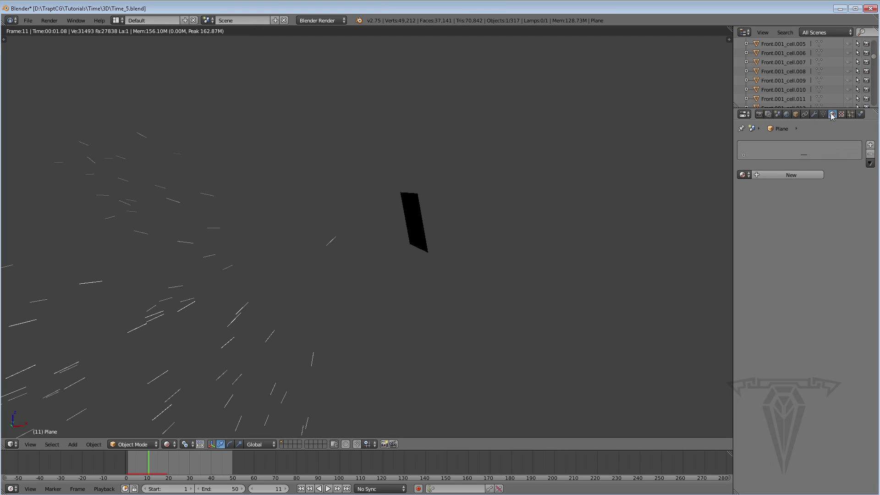
{"action": "left_click", "coordinate": [775, 175]}
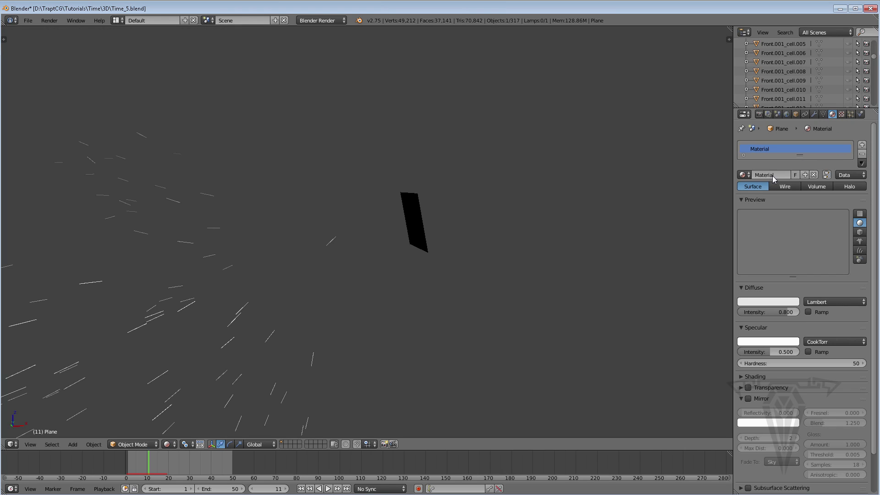
{"action": "left_click", "coordinate": [855, 187]}
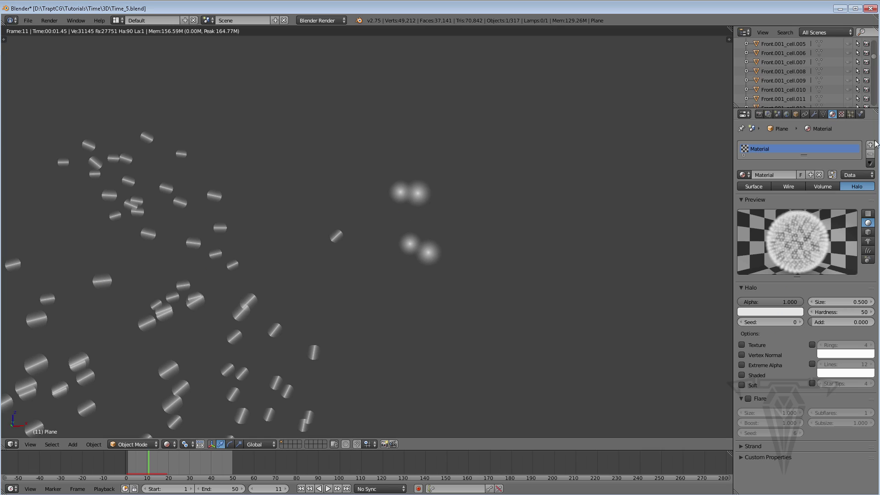
Step: Render the emitter plane's particles as Halo and turn off rendering of the emitter itself
{"action": "left_click", "coordinate": [850, 114]}
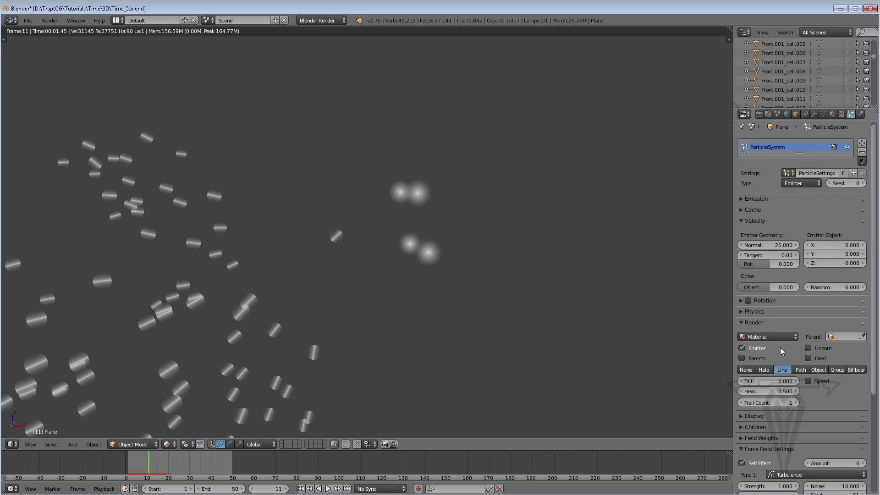
{"action": "left_click", "coordinate": [770, 370]}
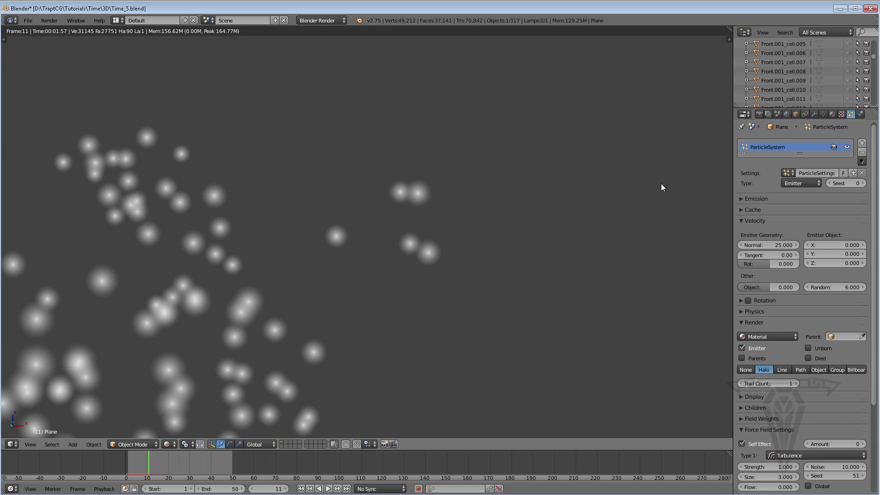
{"action": "left_click", "coordinate": [742, 348]}
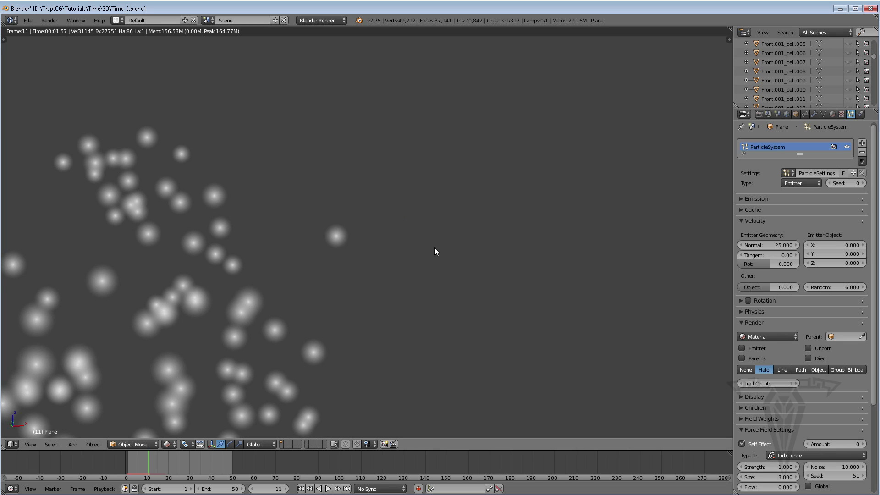
Step: Try a halo size of 5.4 in the plane's material, and settle on a size of 2
{"action": "left_click", "coordinate": [832, 113]}
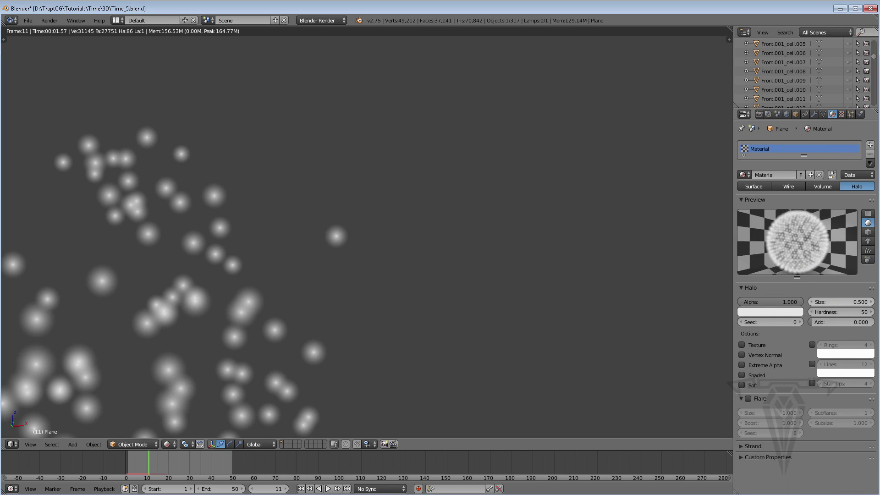
{"action": "left_click", "coordinate": [821, 300]}
{"action": "type", "text": "5.4"}
{"action": "key", "text": "Return"}
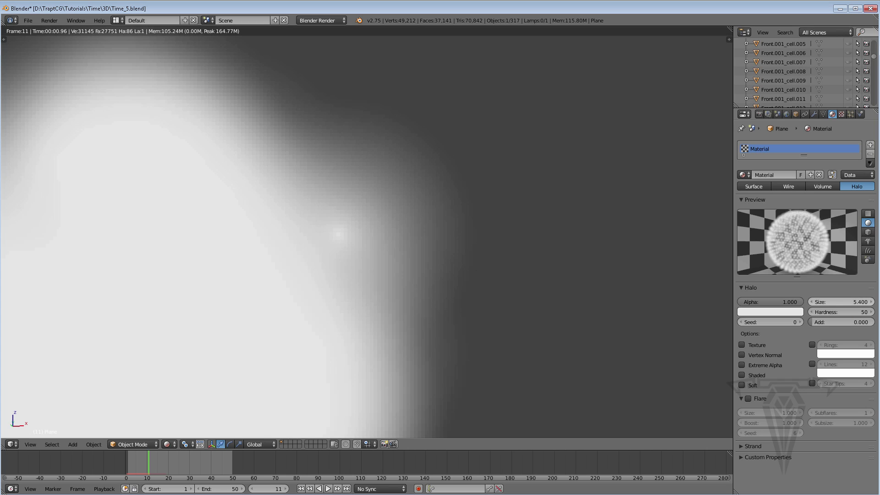
{"action": "left_click", "coordinate": [834, 301]}
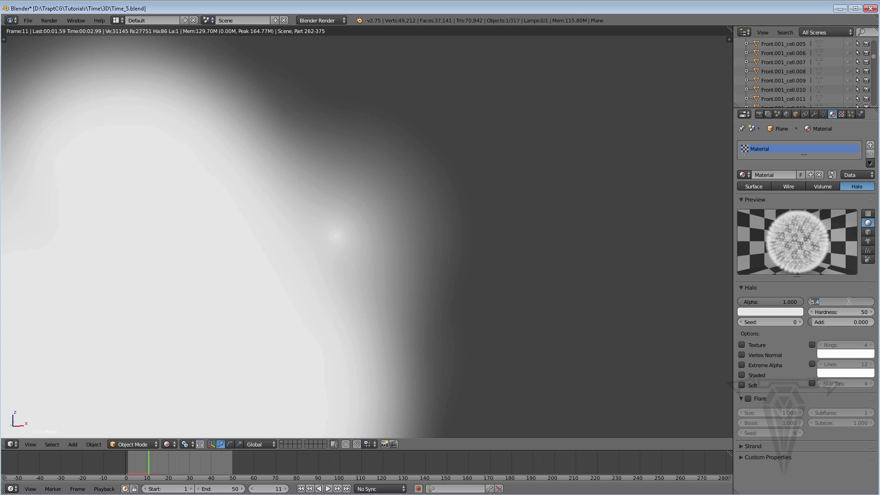
{"action": "type", "text": "2"}
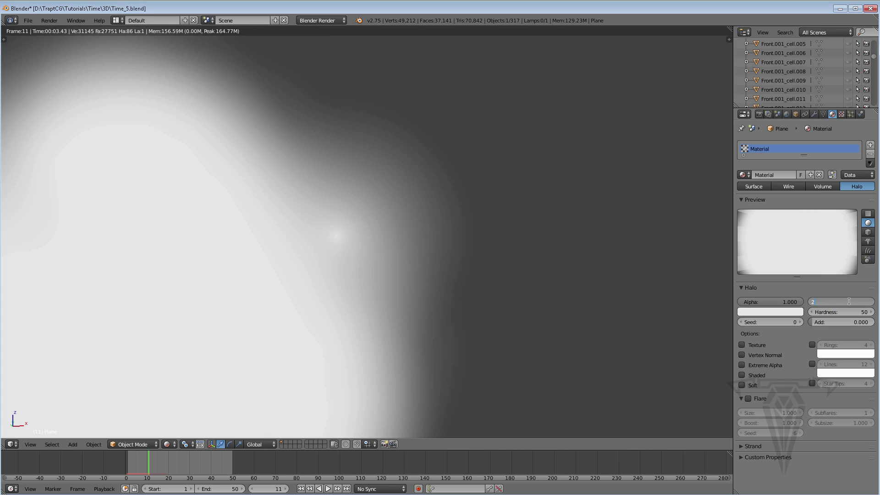
{"action": "key", "text": "Return"}
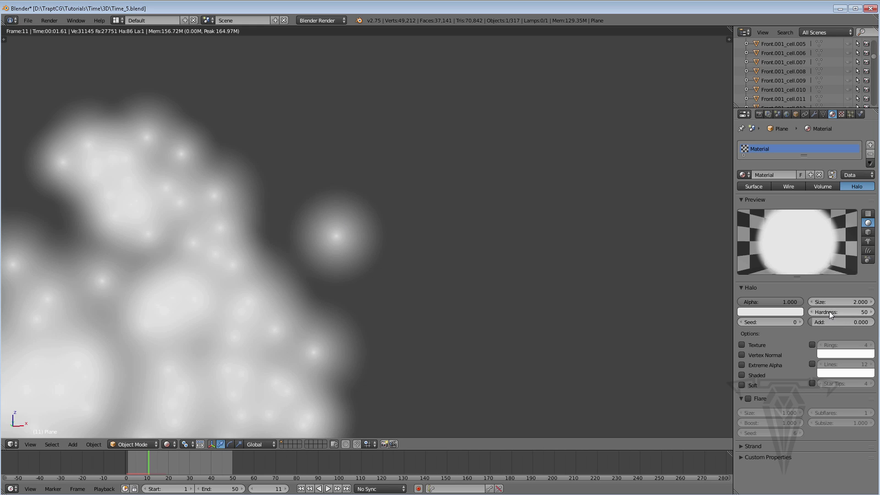
Step: Try a halo hardness of 0, and raise the hardness to 127
{"action": "left_click_drag", "start_coordinate": [829, 311], "coordinate": [861, 312]}
{"action": "left_click_drag", "start_coordinate": [853, 311], "coordinate": [811, 312]}
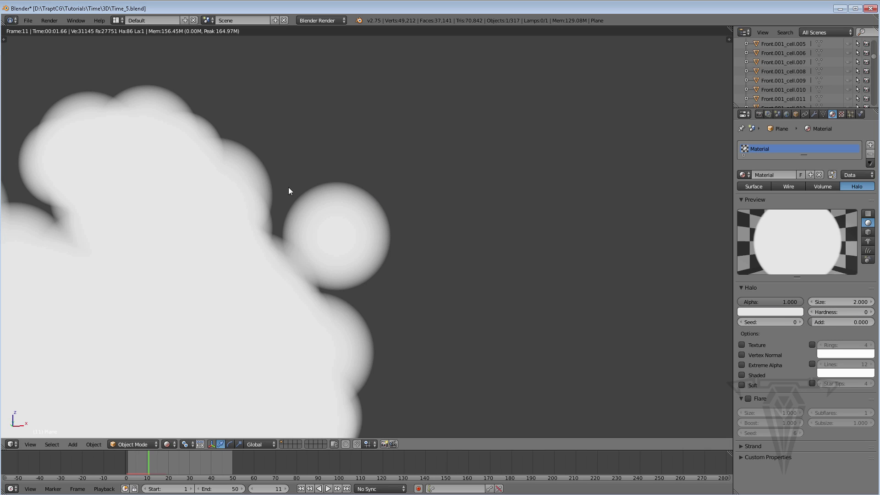
{"action": "left_click", "coordinate": [832, 312]}
{"action": "type", "text": "127"}
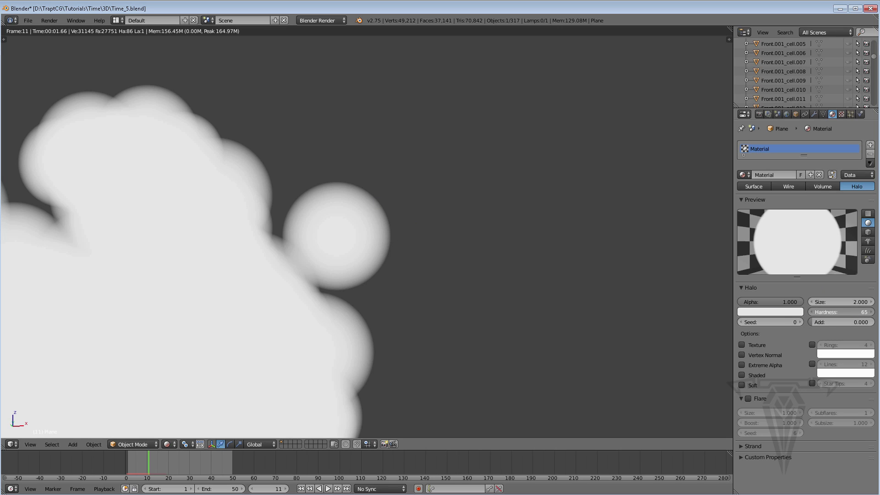
{"action": "key", "text": "Return"}
{"action": "left_click", "coordinate": [824, 312]}
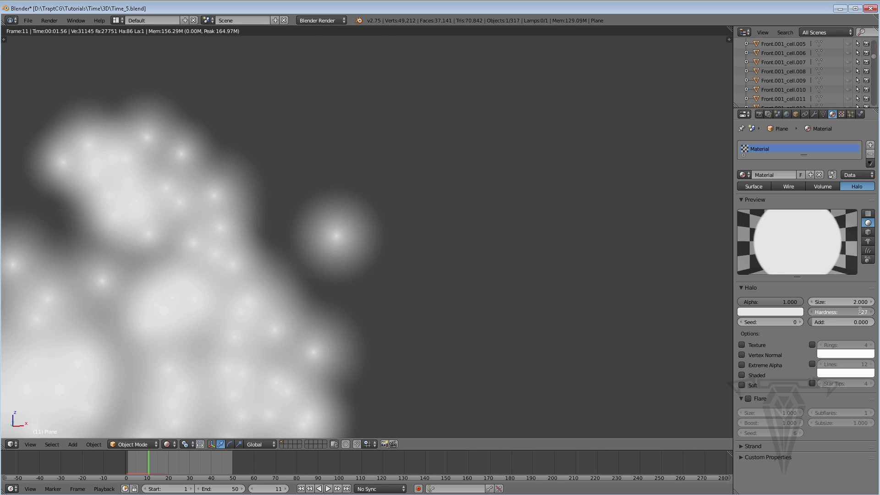
{"action": "left_click", "coordinate": [796, 340]}
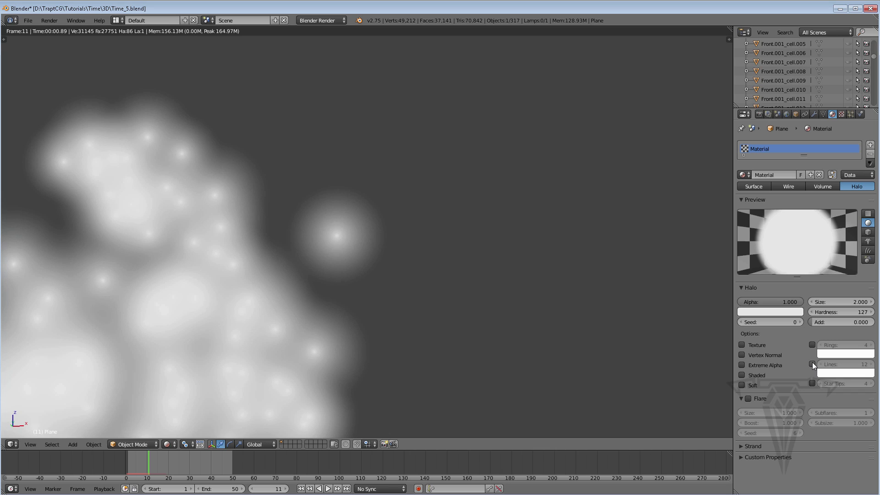
Step: Enable Lines on the halo material and give the lines a saturated orange-red color
{"action": "left_click", "coordinate": [812, 365]}
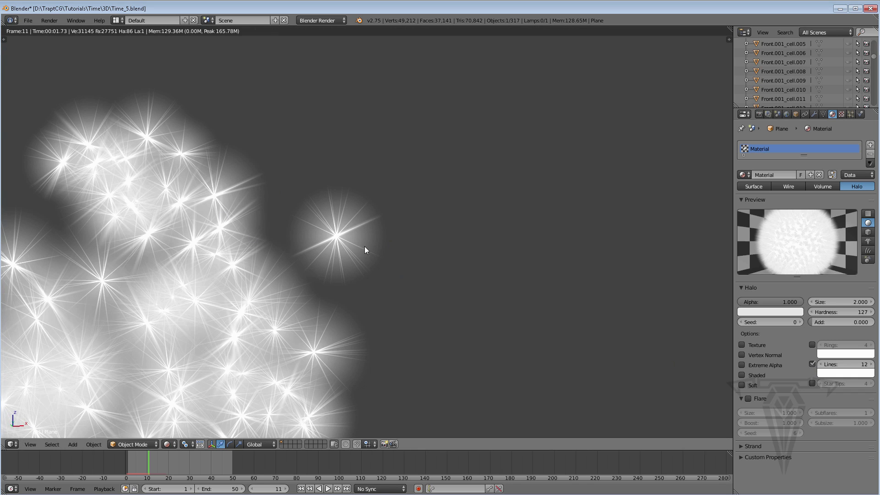
{"action": "left_click", "coordinate": [834, 374]}
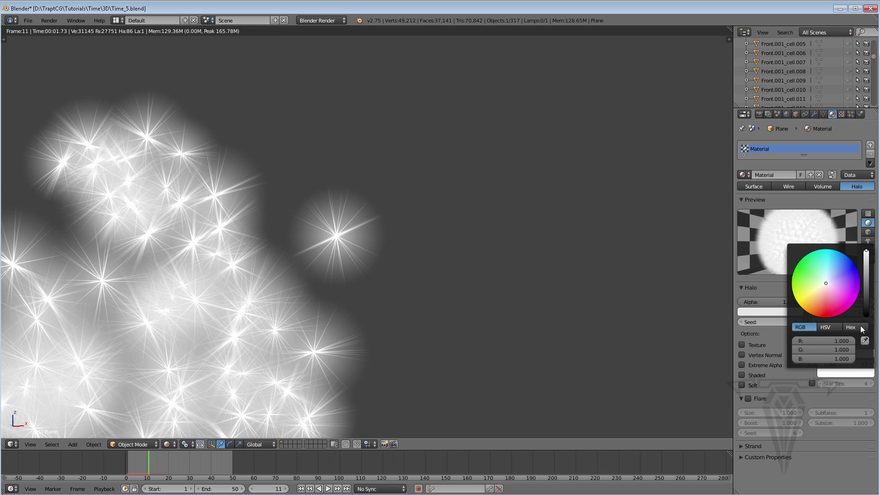
{"action": "left_click", "coordinate": [819, 304]}
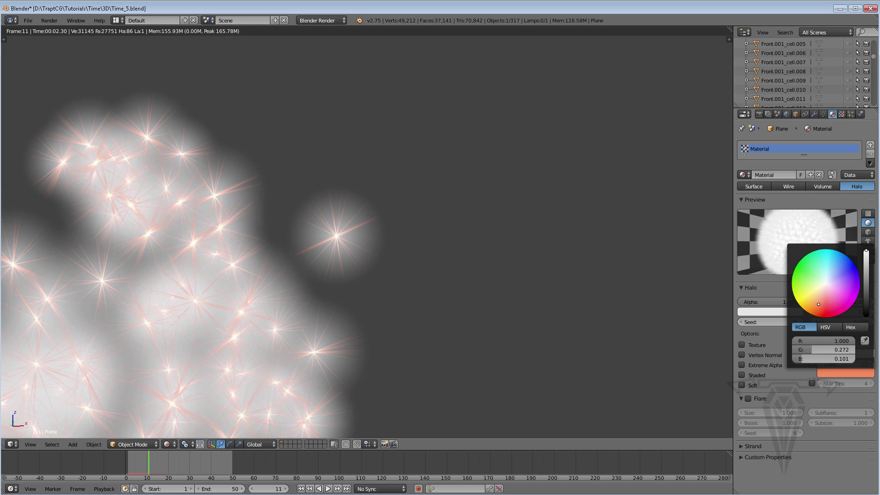
{"action": "left_click", "coordinate": [814, 313]}
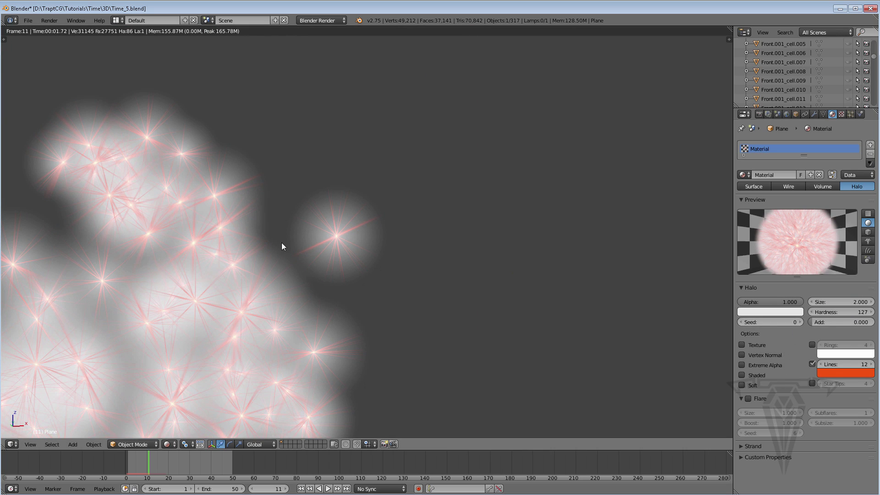
Step: Change the base halo color to black and lower the halo alpha to 0.353
{"action": "left_click_drag", "start_coordinate": [782, 303], "coordinate": [742, 302]}
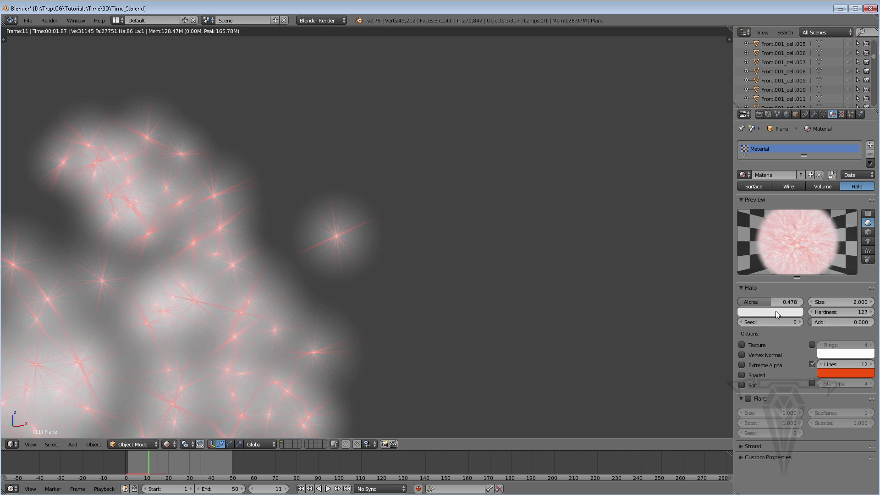
{"action": "left_click", "coordinate": [775, 311]}
{"action": "left_click_drag", "start_coordinate": [797, 206], "coordinate": [796, 255]}
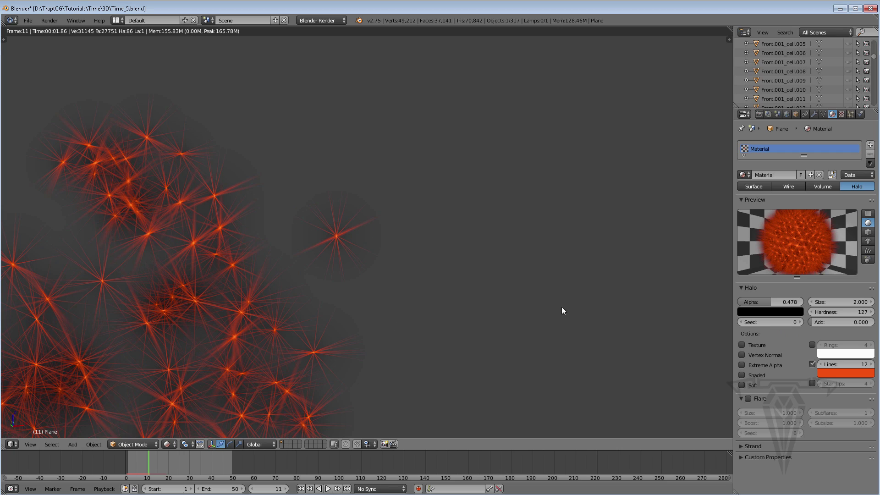
{"action": "left_click_drag", "start_coordinate": [766, 301], "coordinate": [761, 301]}
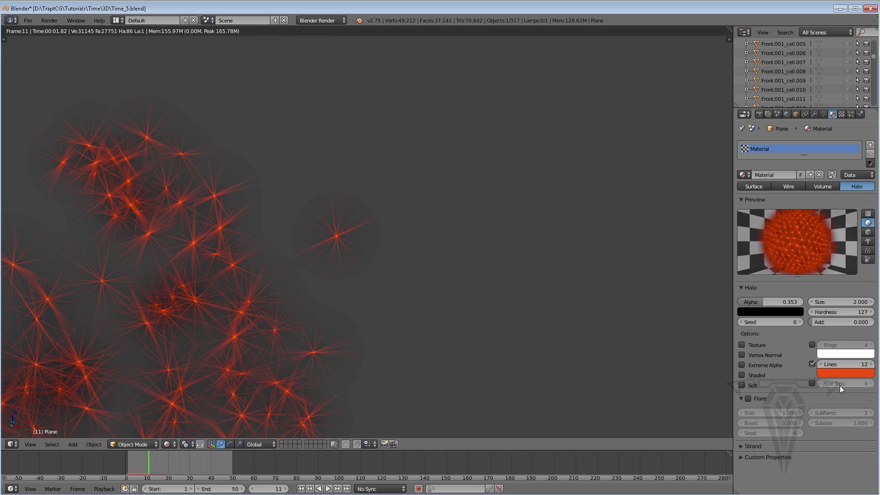
Step: Try the halo's Rings and Star Tips, with and without Lines, and keep only Lines and Soft enabled
{"action": "left_click", "coordinate": [813, 345]}
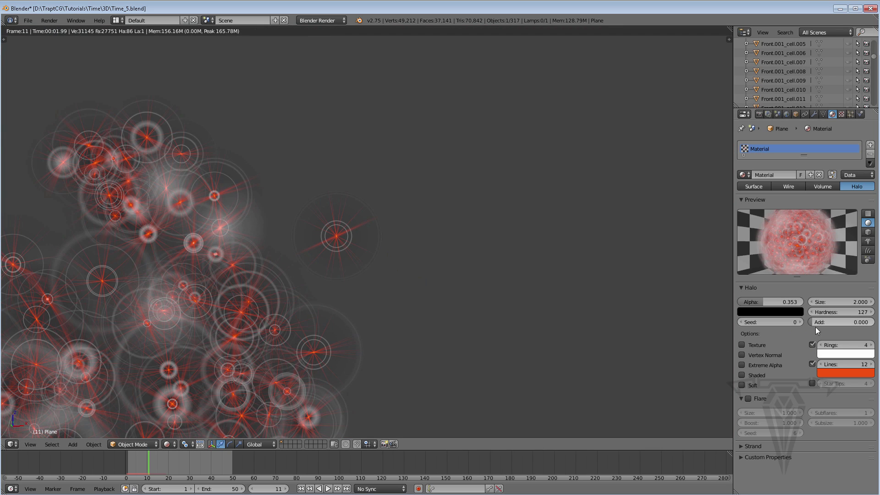
{"action": "left_click", "coordinate": [813, 345]}
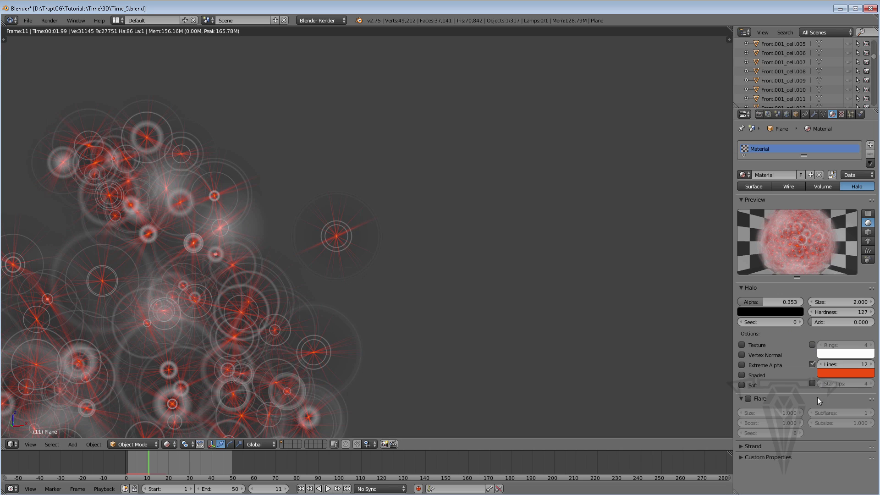
{"action": "left_click", "coordinate": [812, 384]}
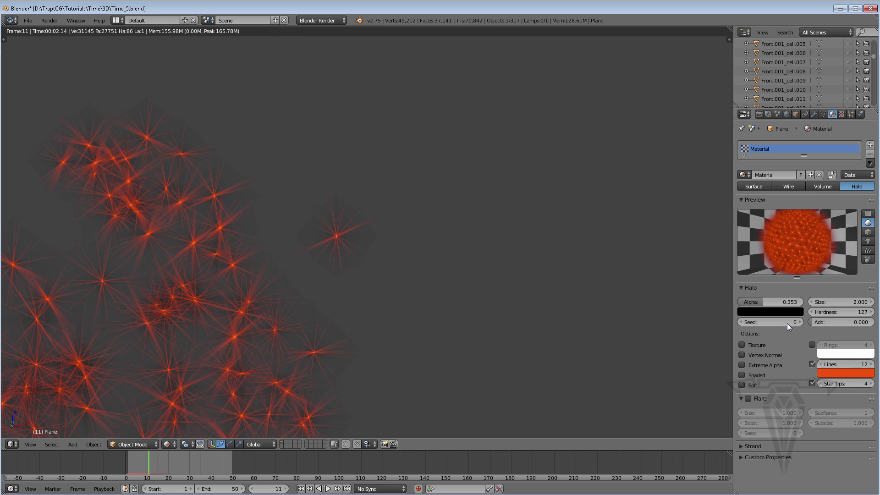
{"action": "left_click", "coordinate": [812, 364]}
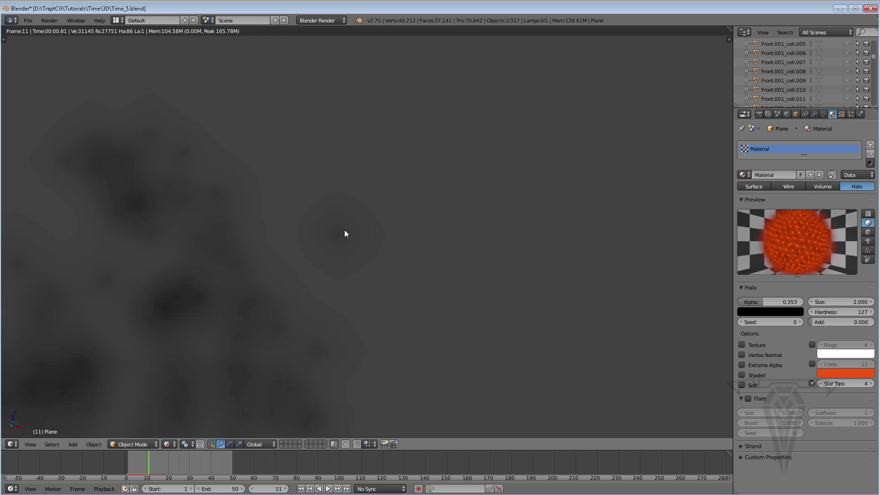
{"action": "left_click", "coordinate": [741, 365]}
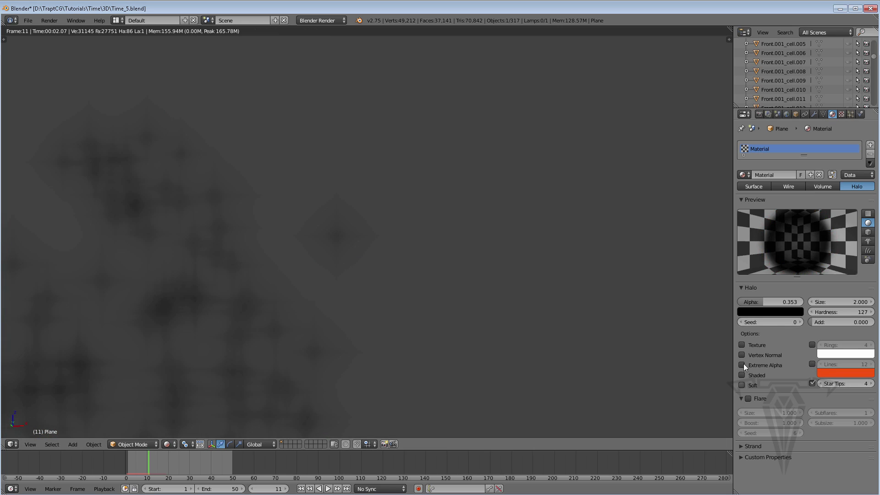
{"action": "left_click", "coordinate": [812, 364]}
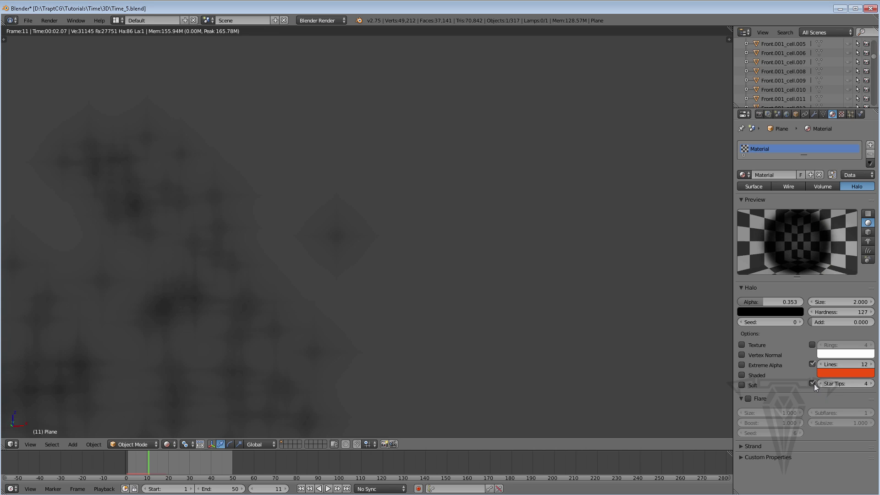
{"action": "left_click", "coordinate": [812, 384]}
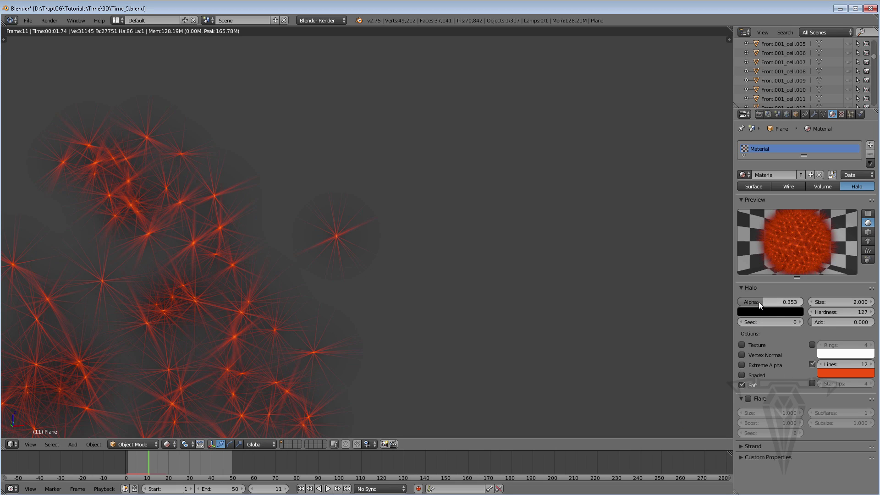
Step: Try a halo alpha of 0.015, settle on 0.426, and change the line color to a lighter orange
{"action": "left_click_drag", "start_coordinate": [758, 302], "coordinate": [743, 302]}
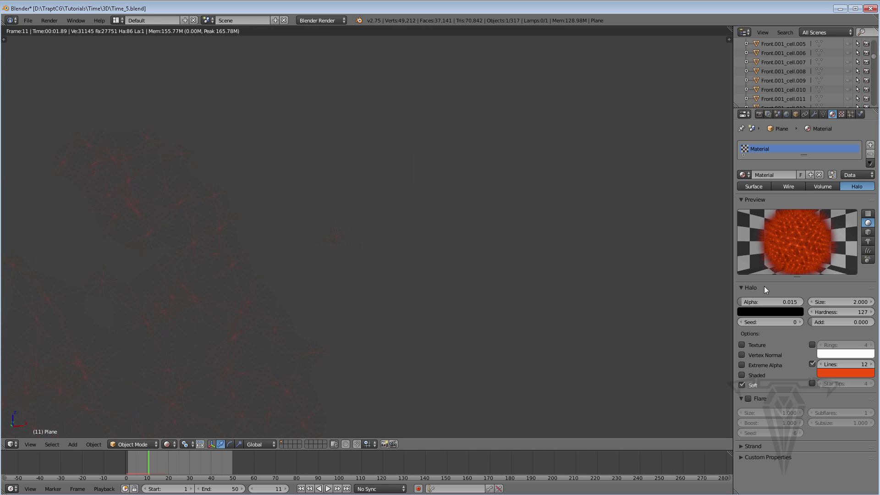
{"action": "left_click_drag", "start_coordinate": [744, 301], "coordinate": [774, 301]}
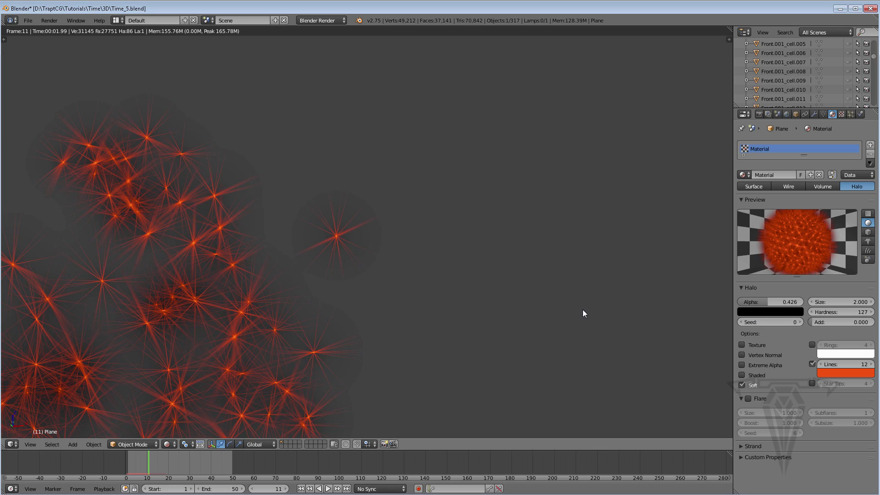
{"action": "left_click", "coordinate": [838, 374]}
{"action": "left_click", "coordinate": [814, 306]}
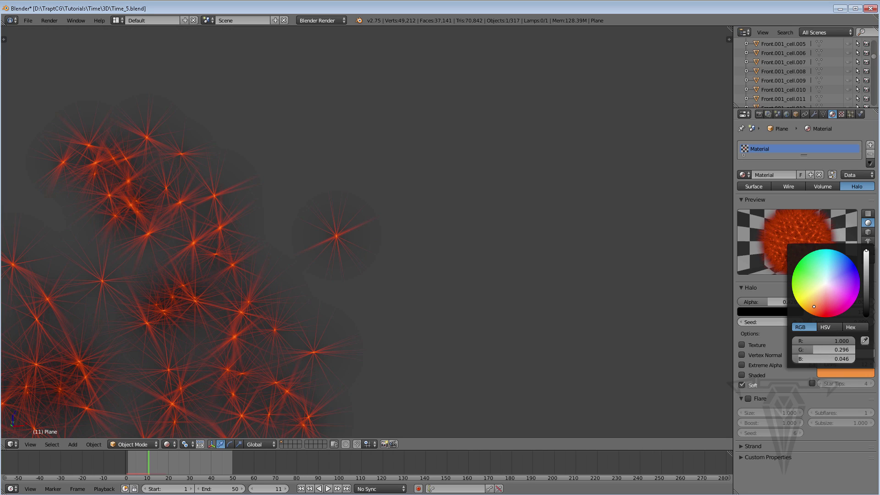
{"action": "left_click_drag", "start_coordinate": [814, 306], "coordinate": [816, 305]}
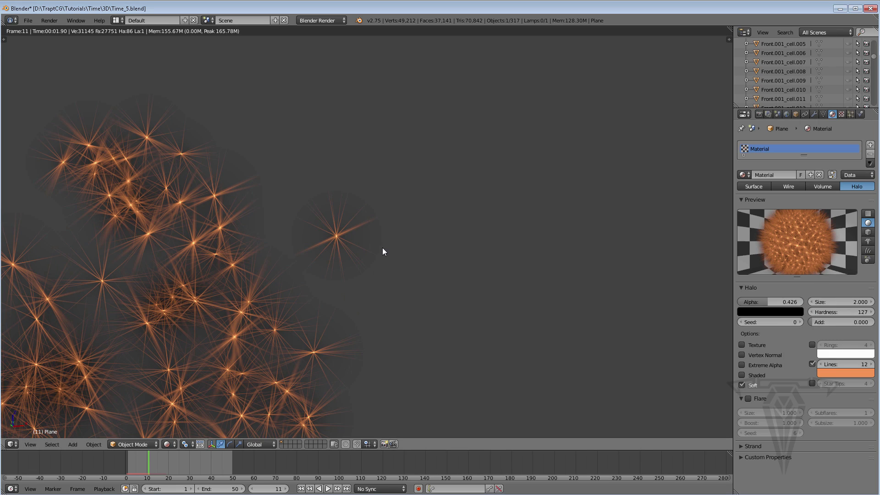
Step: Reduce the halo size to 1
{"action": "left_click", "coordinate": [841, 302]}
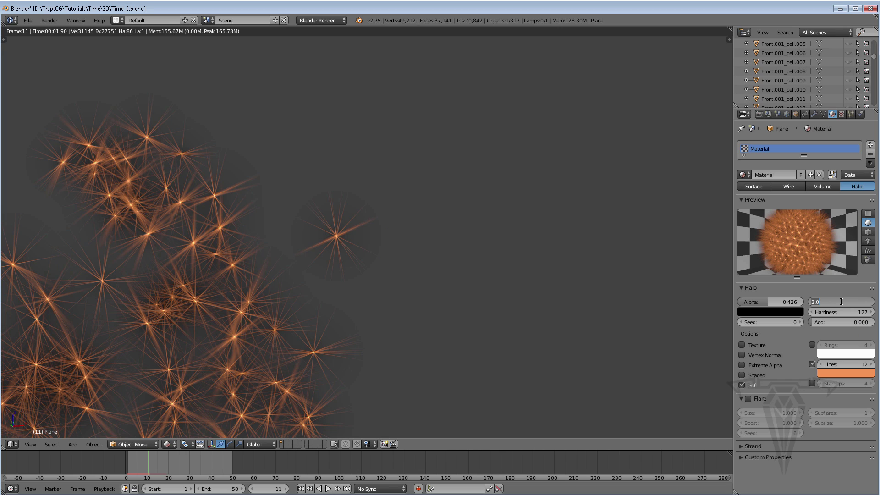
{"action": "type", "text": "1"}
{"action": "key", "text": "Return"}
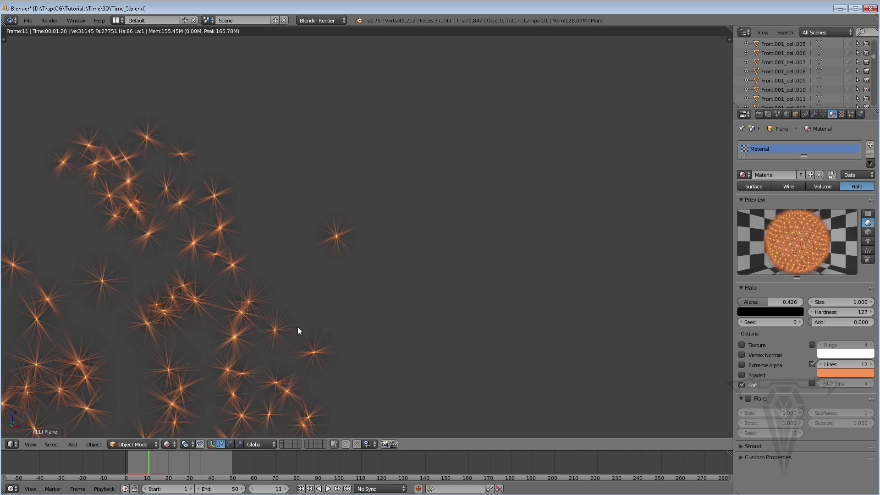
Step: Switch the viewport shading back to Solid
{"action": "left_click", "coordinate": [169, 443]}
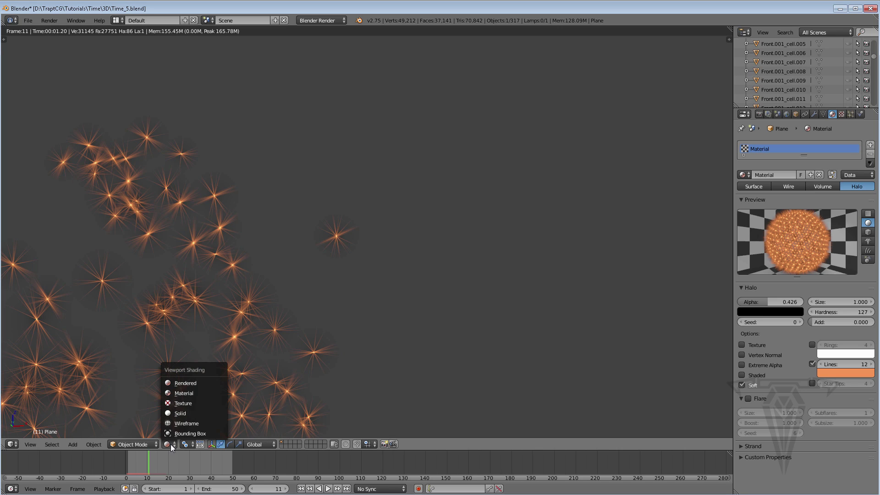
{"action": "left_click", "coordinate": [180, 414]}
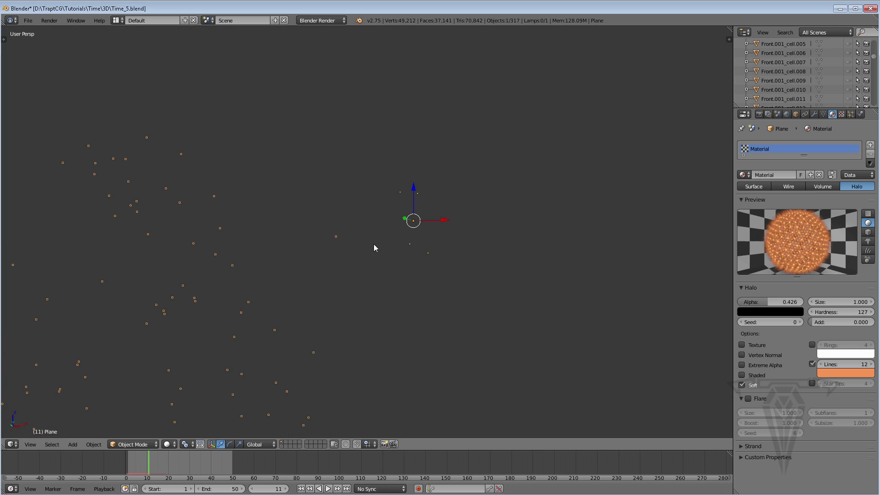
{"action": "scroll", "coordinate": [349, 260], "scroll_direction": "down", "scroll_amount": 5}
{"action": "left_click_drag", "start_coordinate": [415, 231], "coordinate": [613, 255]}
{"action": "middle_click_drag", "start_coordinate": [615, 257], "coordinate": [345, 241], "text": "shift"}
{"action": "scroll", "coordinate": [345, 240], "scroll_direction": "down", "scroll_amount": 2}
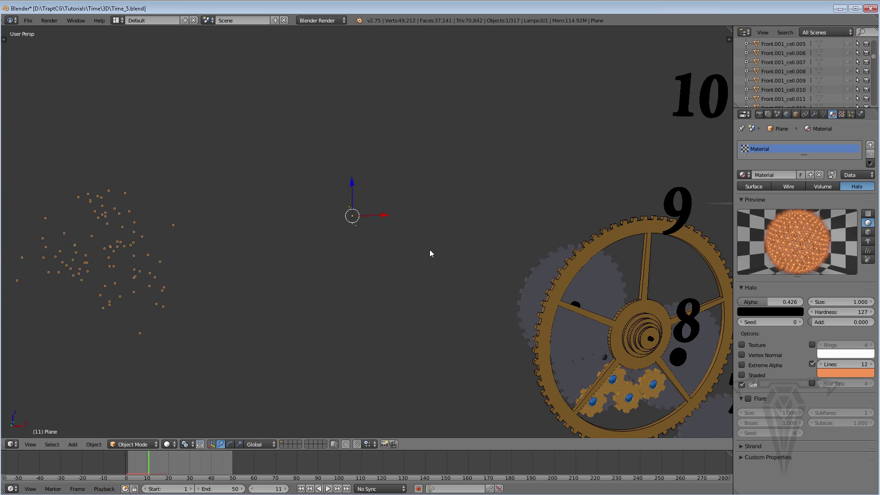
Step: Move the spark emitter plane into the large wheel, just beside the small orange gears near the number 7
{"action": "middle_click_drag", "start_coordinate": [430, 254], "coordinate": [265, 174], "text": "shift"}
{"action": "left_click_drag", "start_coordinate": [244, 147], "coordinate": [540, 311]}
{"action": "left_click", "coordinate": [614, 309]}
{"action": "middle_click_drag", "start_coordinate": [512, 302], "coordinate": [398, 280], "text": "shift"}
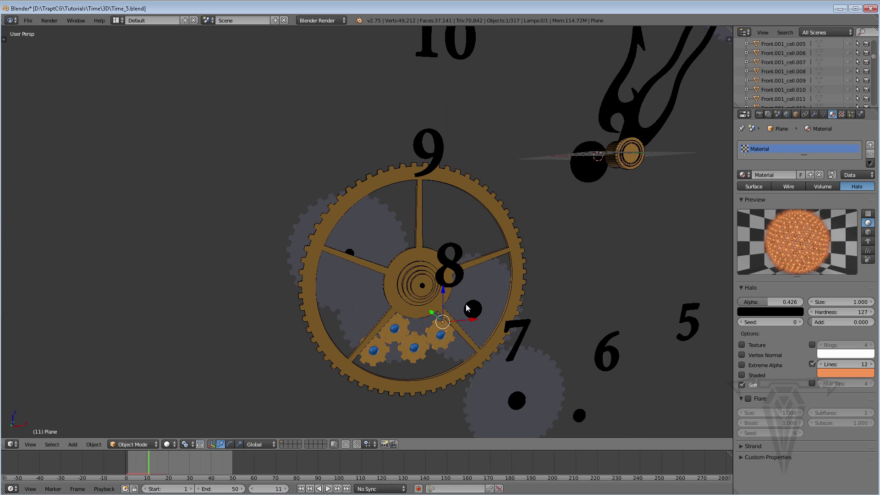
{"action": "middle_click_drag", "start_coordinate": [467, 305], "coordinate": [494, 325]}
{"action": "left_click_drag", "start_coordinate": [417, 320], "coordinate": [431, 322]}
{"action": "middle_click_drag", "start_coordinate": [496, 331], "coordinate": [253, 256]}
{"action": "scroll", "coordinate": [339, 273], "scroll_direction": "up", "scroll_amount": 1}
{"action": "middle_click_drag", "start_coordinate": [370, 278], "coordinate": [275, 259], "text": "shift"}
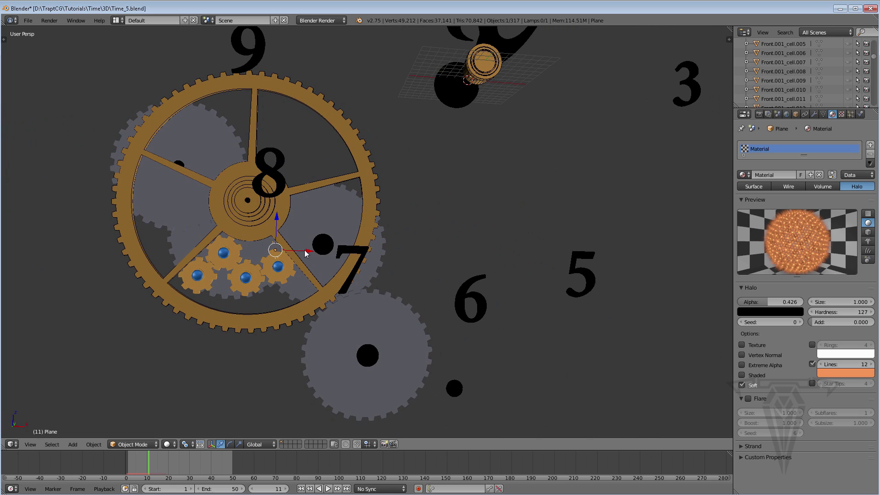
{"action": "left_click_drag", "start_coordinate": [304, 249], "coordinate": [340, 251]}
{"action": "middle_click_drag", "start_coordinate": [330, 256], "coordinate": [347, 256]}
Step: Play the particle animation from the first frame, stop it, and go to frame 12
{"action": "left_click", "coordinate": [301, 489]}
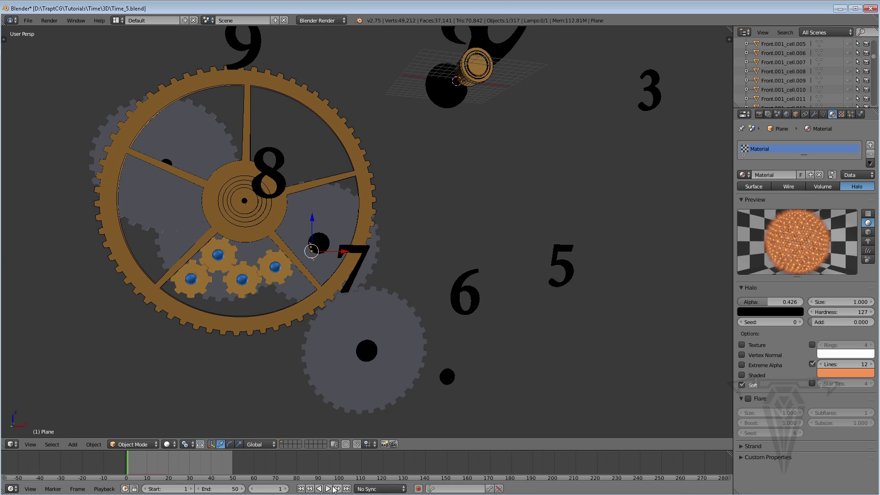
{"action": "left_click", "coordinate": [328, 488]}
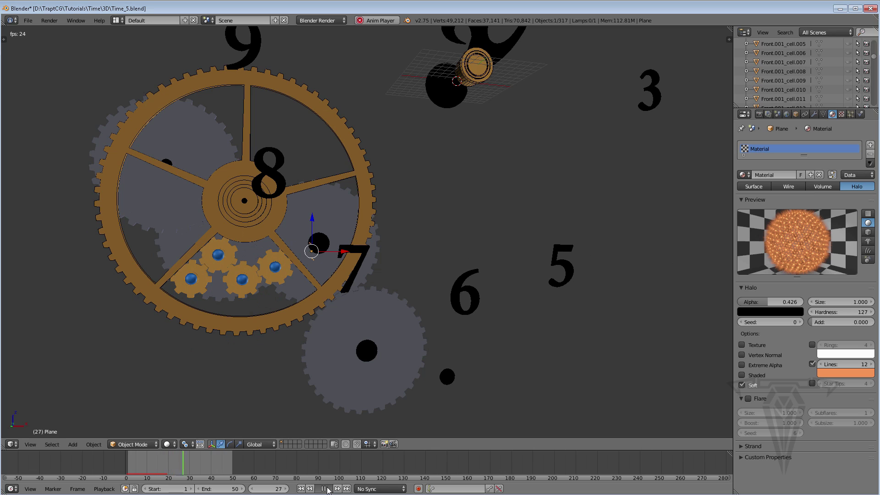
{"action": "left_click", "coordinate": [327, 489]}
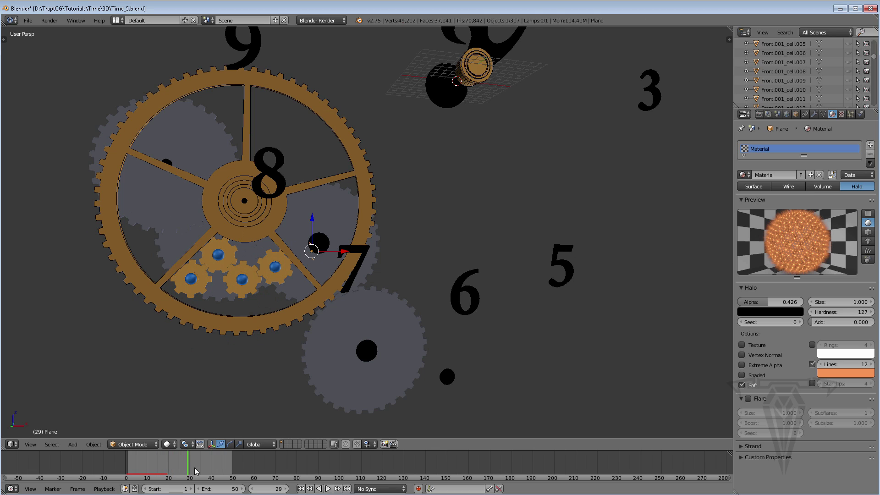
{"action": "left_click", "coordinate": [150, 460]}
{"action": "mouse_move", "coordinate": [220, 408]}
{"action": "middle_mouse_down"}
{"action": "mouse_move", "coordinate": [207, 406]}
{"action": "mouse_move", "coordinate": [220, 408]}
{"action": "middle_mouse_up"}
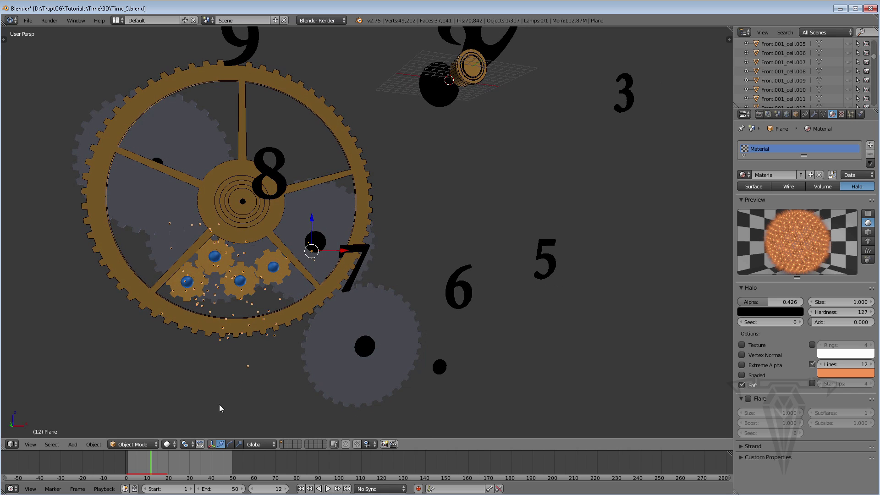
Step: Preview the sparks over the gears in Rendered viewport shading and return to Solid
{"action": "left_click", "coordinate": [174, 441]}
{"action": "left_click", "coordinate": [181, 380]}
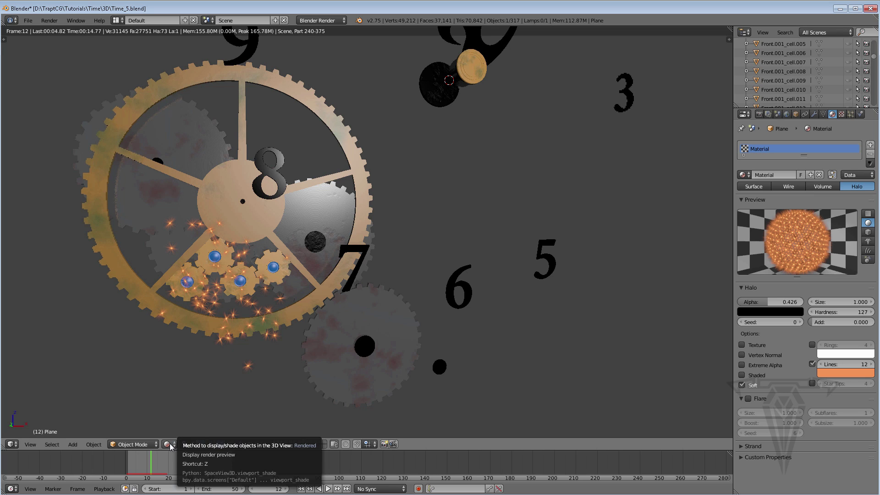
{"action": "left_click", "coordinate": [168, 444]}
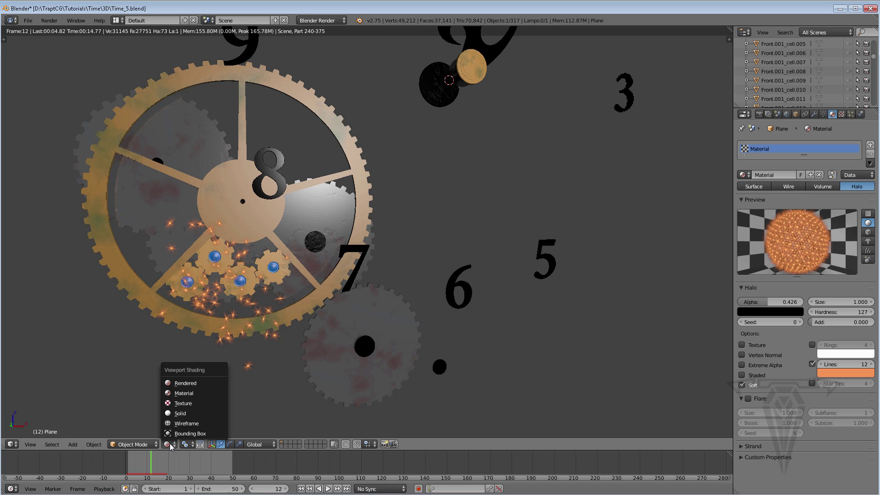
{"action": "left_click", "coordinate": [180, 413]}
Step: Set the world's horizon color to black
{"action": "scroll", "coordinate": [423, 264], "scroll_direction": "down", "scroll_amount": 4}
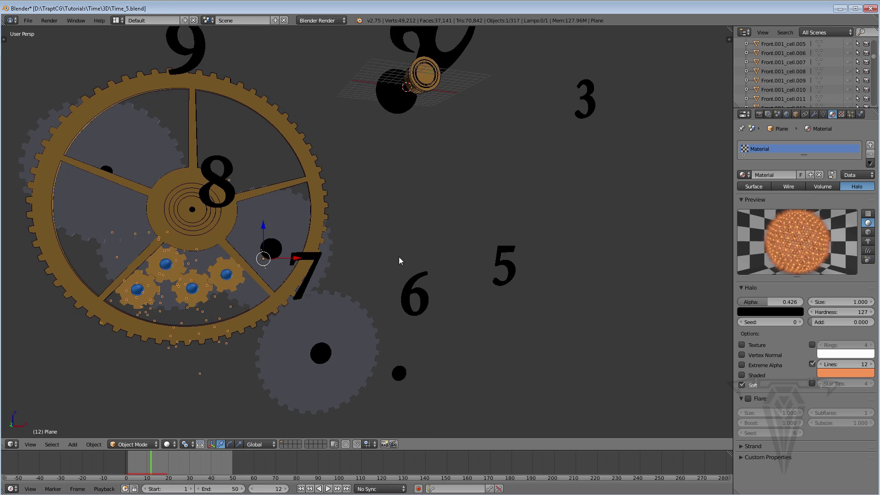
{"action": "left_click", "coordinate": [778, 114]}
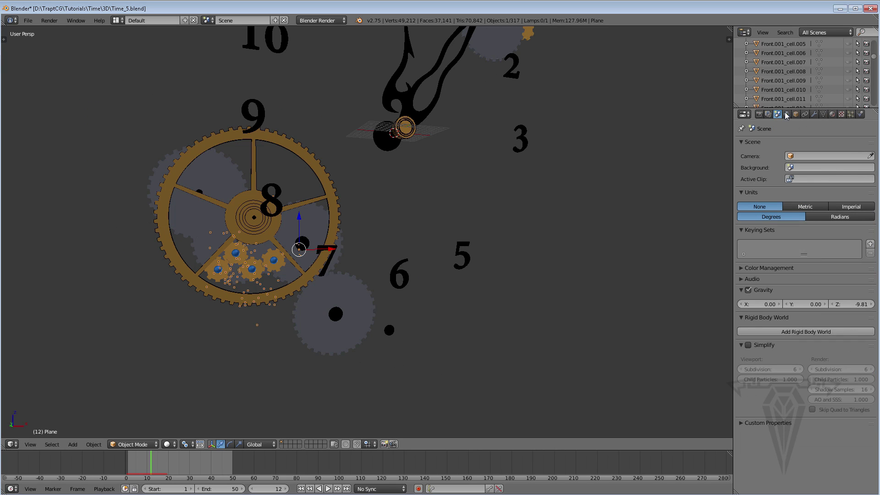
{"action": "left_click", "coordinate": [786, 115]}
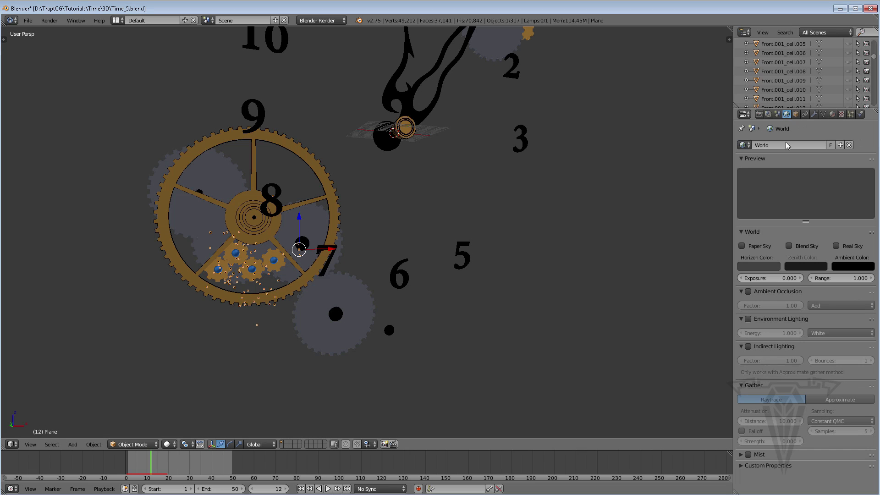
{"action": "left_click", "coordinate": [755, 263]}
{"action": "left_click", "coordinate": [758, 265]}
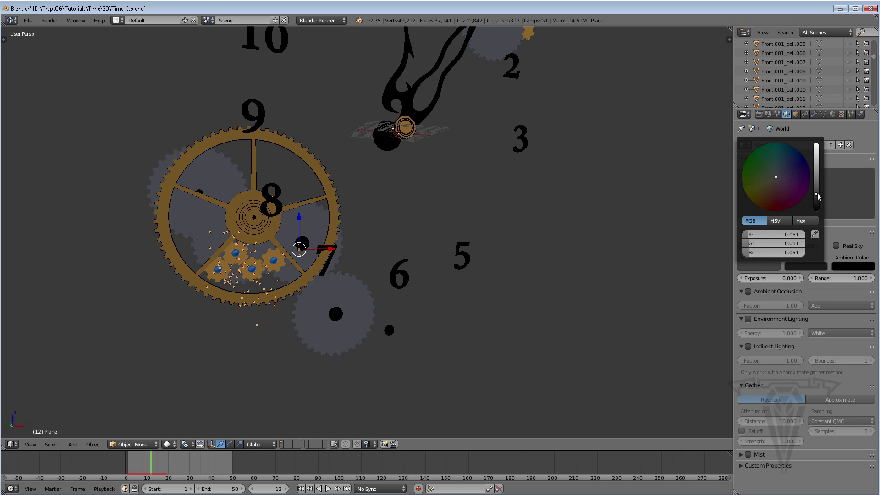
{"action": "left_click_drag", "start_coordinate": [818, 194], "coordinate": [816, 210]}
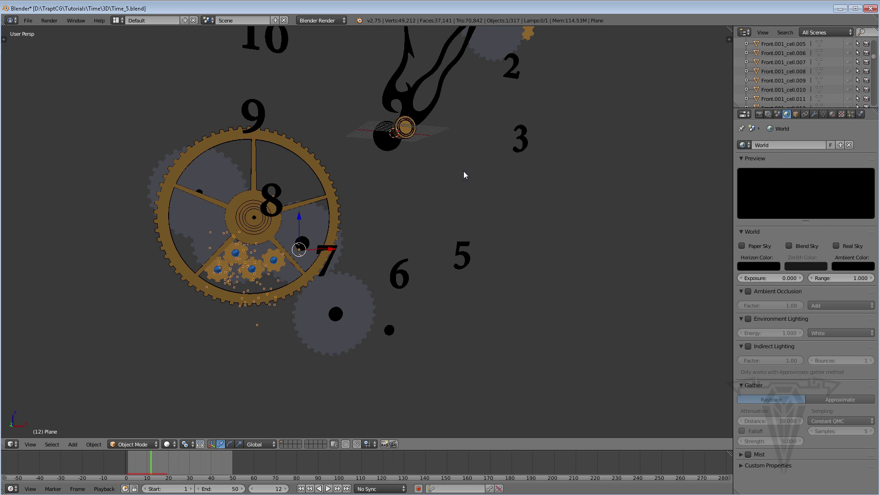
Step: Check the sparks against the black background in Rendered shading, and switch back to Solid
{"action": "left_click", "coordinate": [168, 445]}
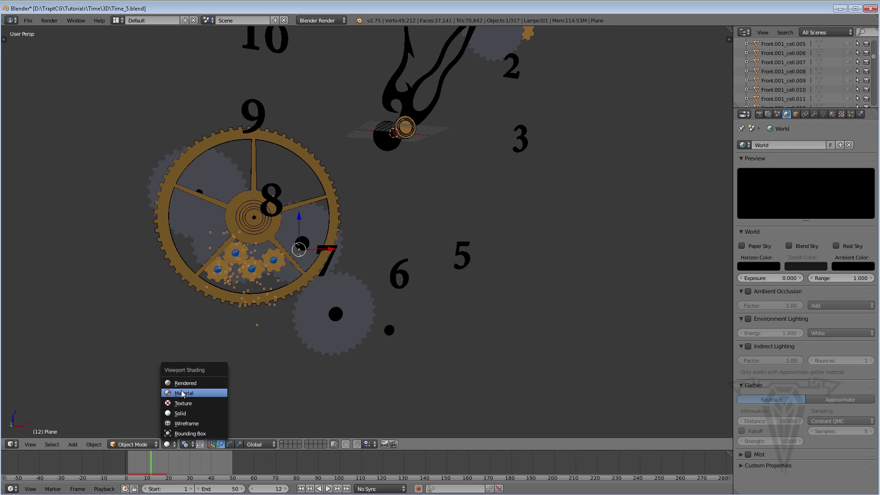
{"action": "left_click", "coordinate": [183, 384]}
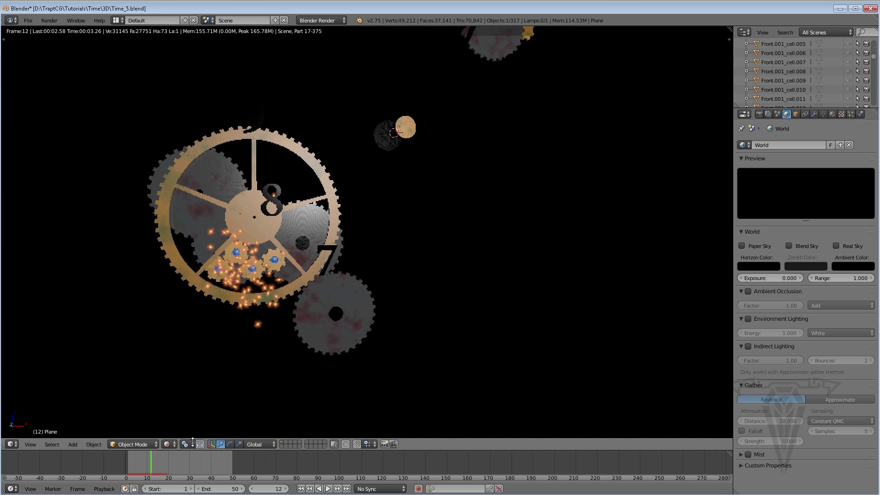
{"action": "left_click", "coordinate": [174, 444]}
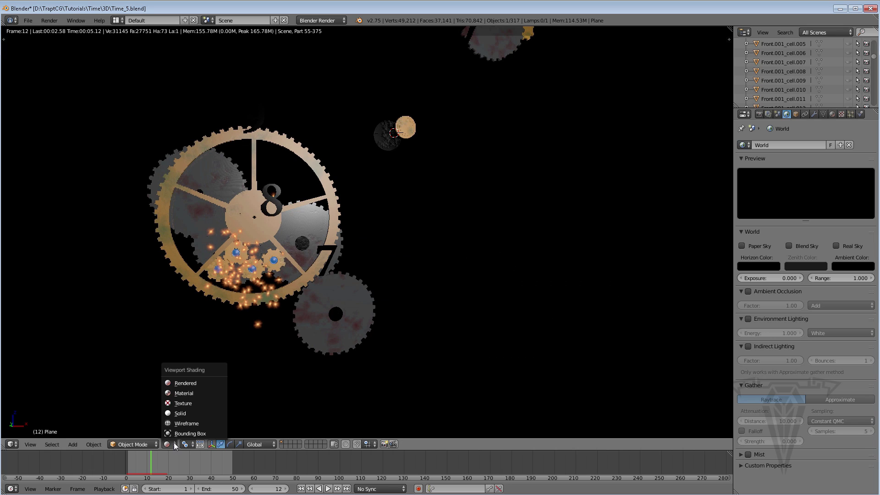
{"action": "left_click", "coordinate": [180, 413]}
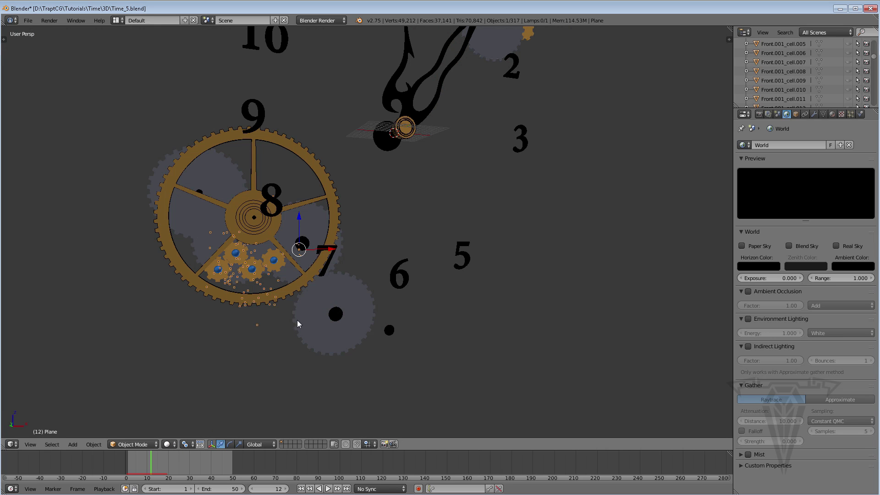
Step: Save the clock scene under its existing file name
{"action": "middle_click_drag", "start_coordinate": [391, 217], "coordinate": [344, 264], "text": "shift"}
{"action": "scroll", "coordinate": [344, 264], "scroll_direction": "down", "scroll_amount": 1}
{"action": "middle_click_drag", "start_coordinate": [345, 229], "coordinate": [345, 243], "text": "shift"}
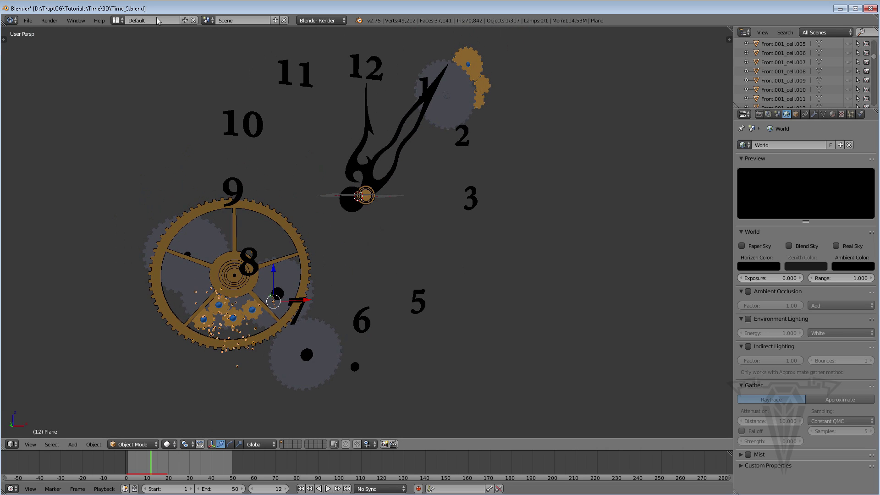
{"action": "left_click", "coordinate": [28, 20]}
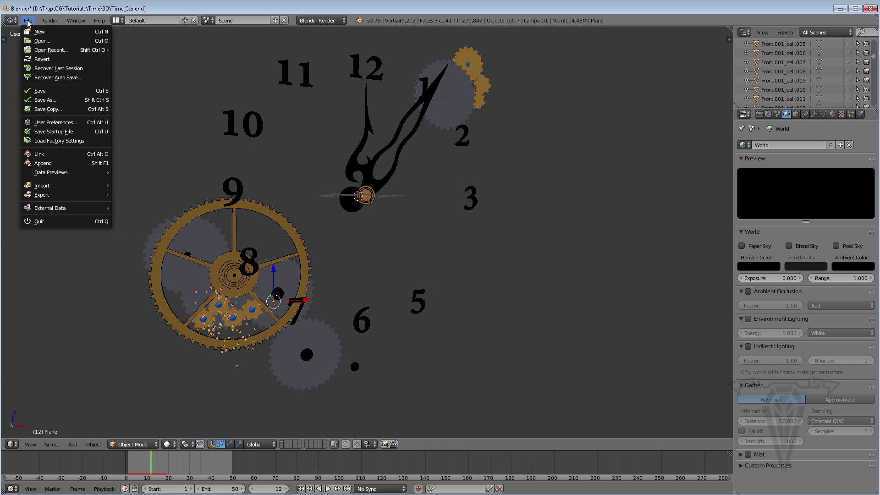
{"action": "left_click", "coordinate": [40, 91]}
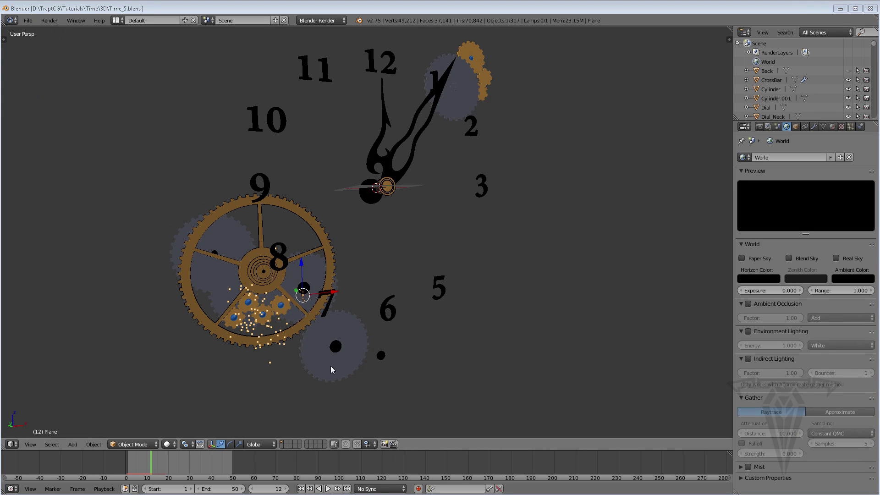
Step: Add a camera to the scene
{"action": "left_click", "coordinate": [72, 444]}
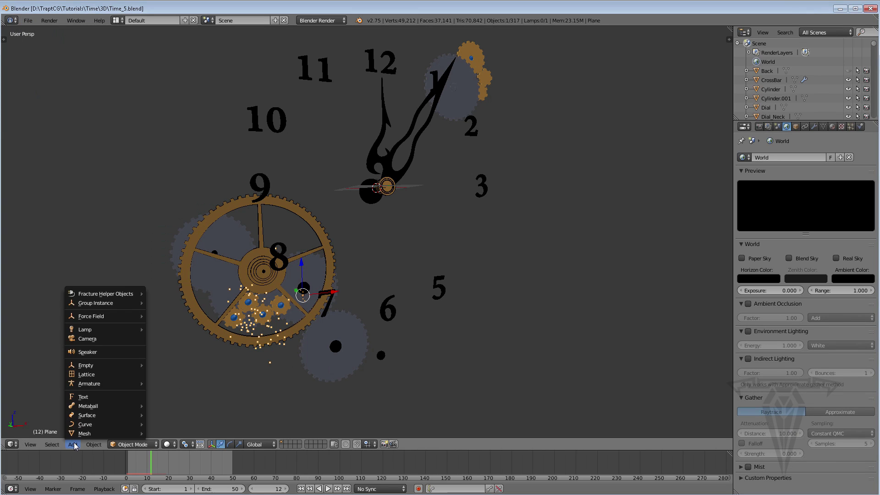
{"action": "left_click", "coordinate": [100, 339]}
{"action": "key", "text": "shift+a"}
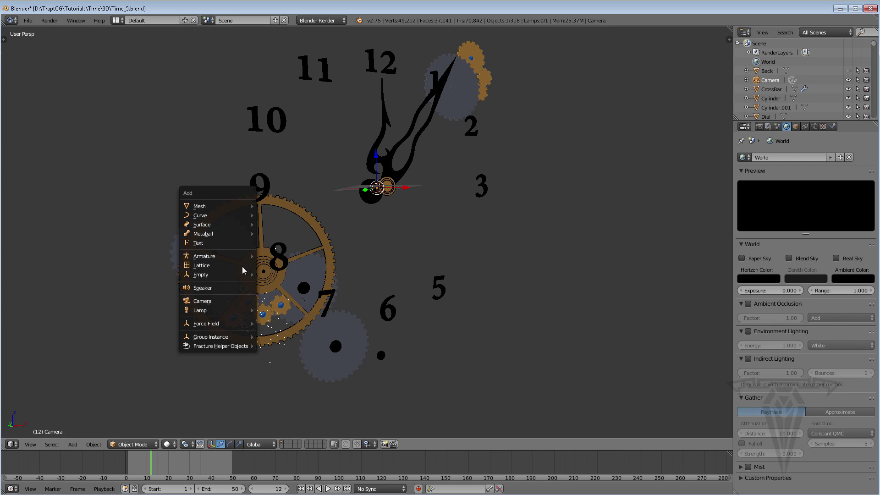
Step: Frame the whole clock from the front and align the active camera to that view
{"action": "middle_click_drag", "start_coordinate": [436, 255], "coordinate": [562, 211]}
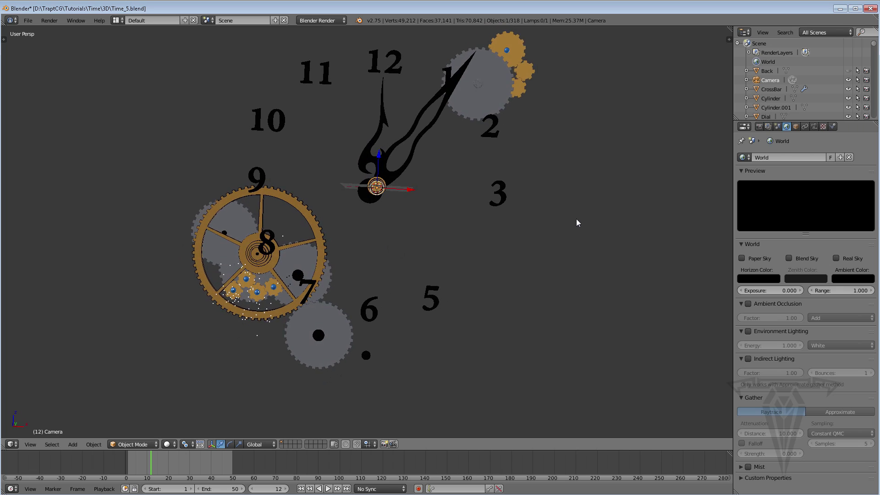
{"action": "scroll", "coordinate": [527, 213], "scroll_direction": "up", "scroll_amount": 2}
{"action": "scroll", "coordinate": [485, 208], "scroll_direction": "down", "scroll_amount": 6}
{"action": "middle_click_drag", "start_coordinate": [475, 252], "coordinate": [477, 243]}
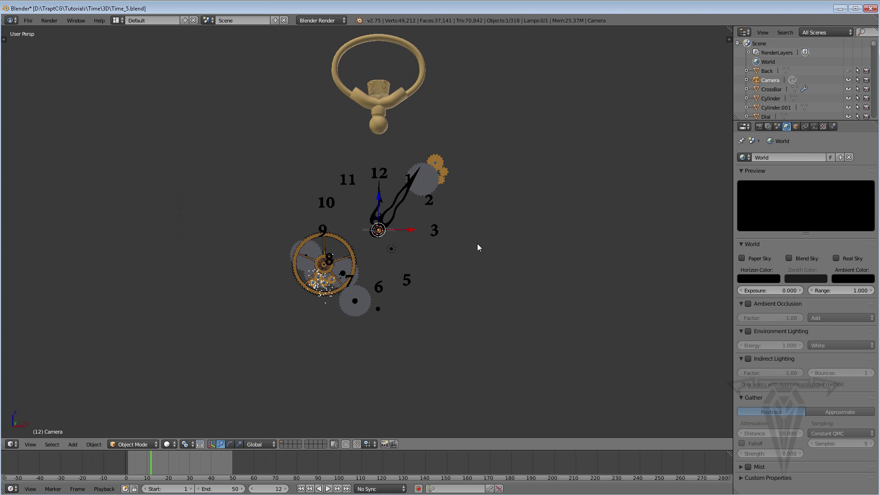
{"action": "left_click", "coordinate": [31, 444]}
{"action": "mouse_move", "coordinate": [62, 311]}
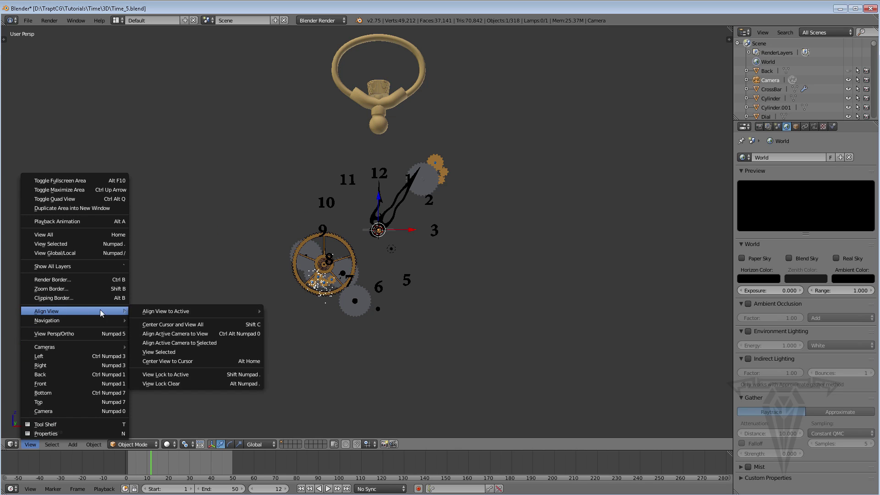
{"action": "left_click", "coordinate": [191, 334]}
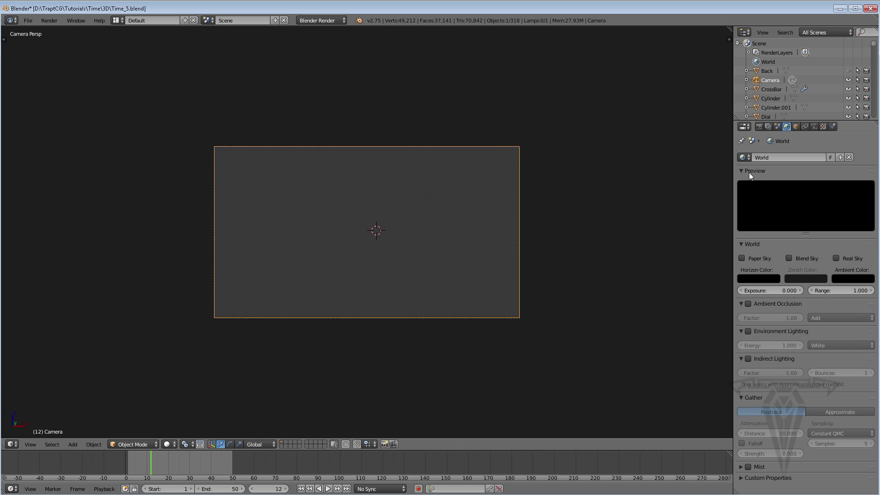
Step: Set the camera's clipping end distance to 300
{"action": "left_click", "coordinate": [814, 127]}
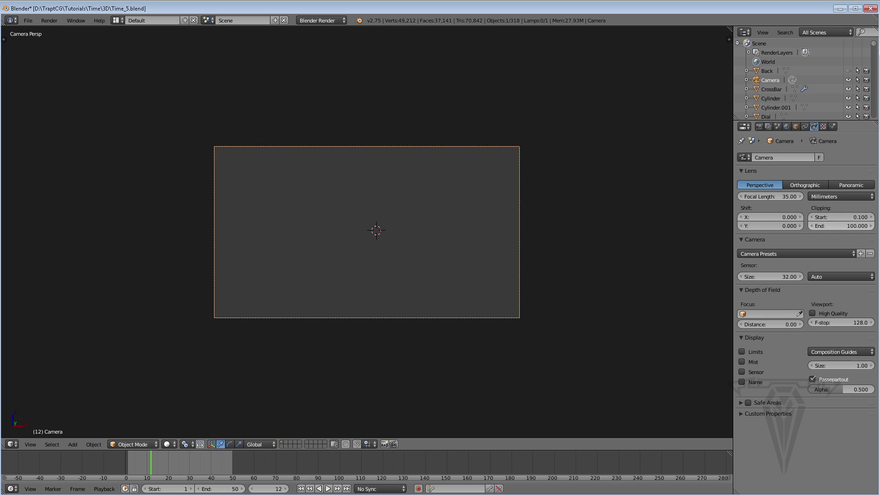
{"action": "left_click_drag", "start_coordinate": [822, 225], "coordinate": [802, 226]}
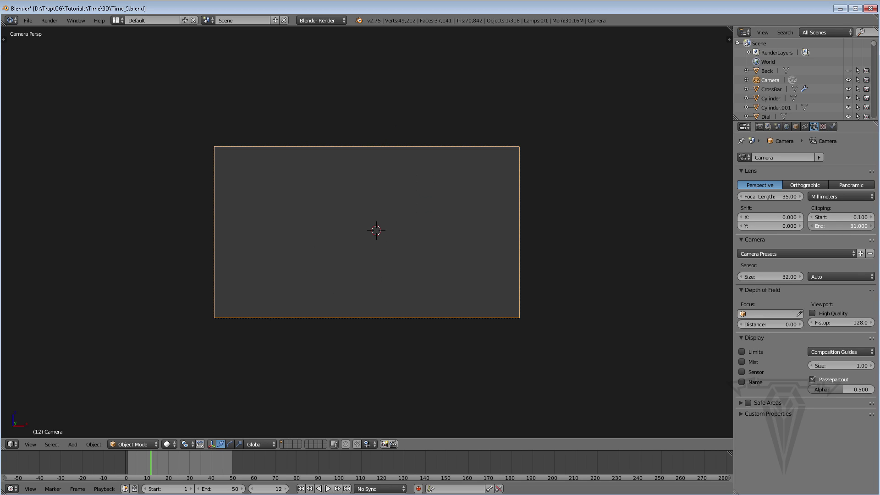
{"action": "left_click", "coordinate": [823, 225]}
{"action": "type", "text": "300"}
{"action": "key", "text": "Return"}
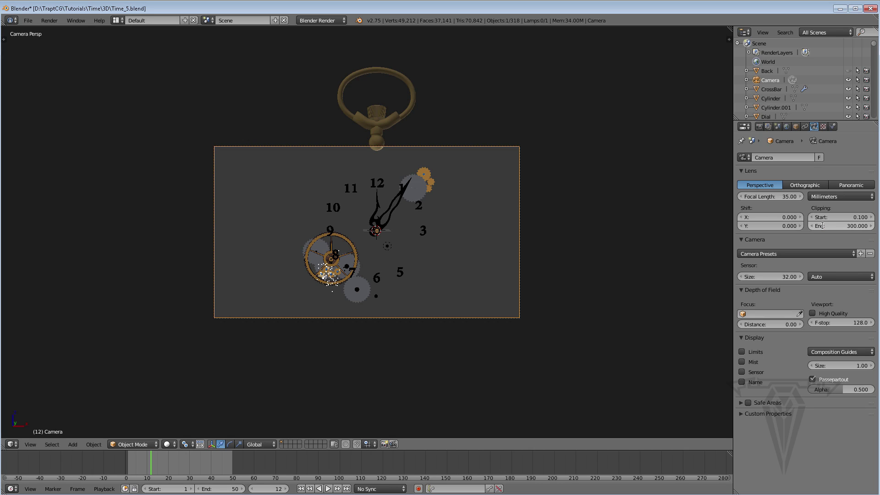
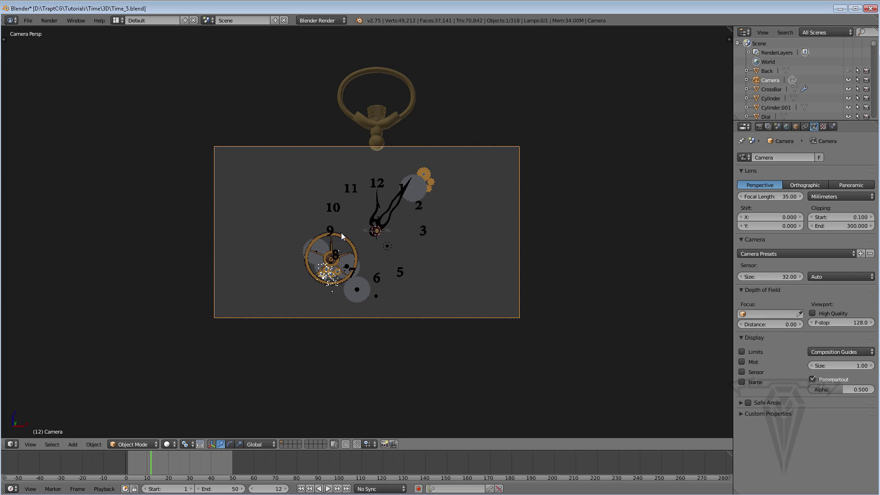
Step: Leave the camera view and examine the spark particles around the small gears inside the large wheel up close
{"action": "middle_click_drag", "start_coordinate": [333, 253], "coordinate": [314, 257]}
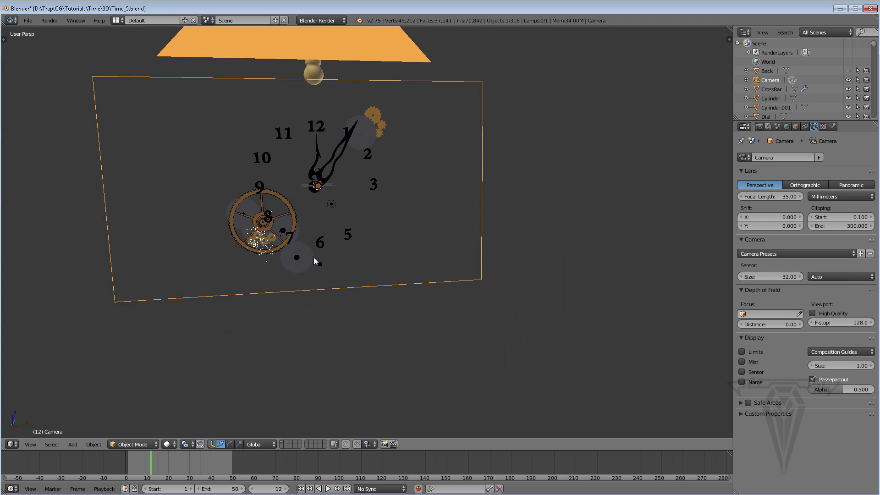
{"action": "scroll", "coordinate": [290, 245], "scroll_direction": "down", "scroll_amount": 6}
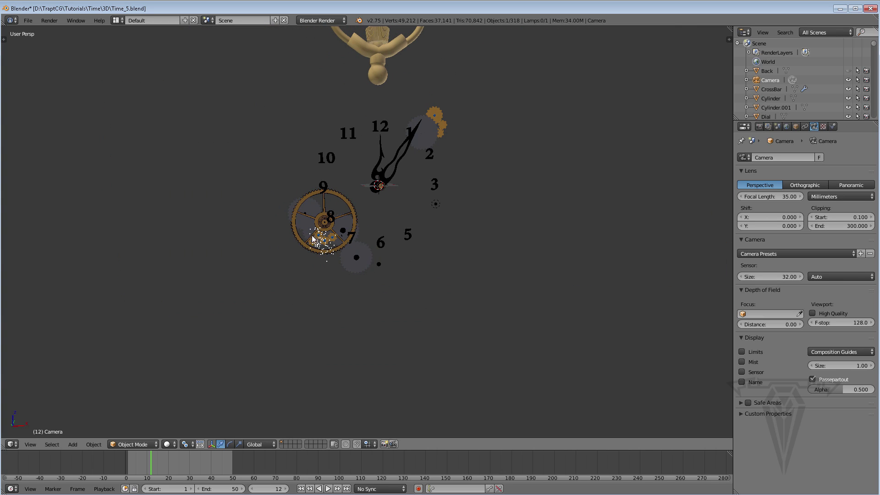
{"action": "scroll", "coordinate": [325, 239], "scroll_direction": "up", "scroll_amount": 10}
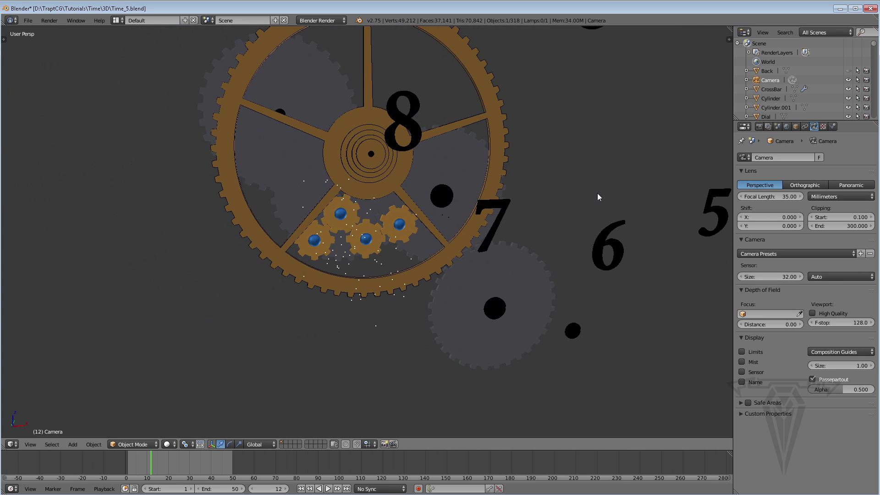
{"action": "scroll", "coordinate": [341, 234], "scroll_direction": "up", "scroll_amount": 2}
{"action": "middle_click_drag", "start_coordinate": [355, 251], "coordinate": [351, 147], "text": "shift"}
{"action": "middle_click_drag", "start_coordinate": [681, 397], "coordinate": [545, 303]}
{"action": "middle_click_drag", "start_coordinate": [599, 346], "coordinate": [537, 377], "text": "shift"}
{"action": "middle_click_drag", "start_coordinate": [452, 266], "coordinate": [376, 196], "text": "shift"}
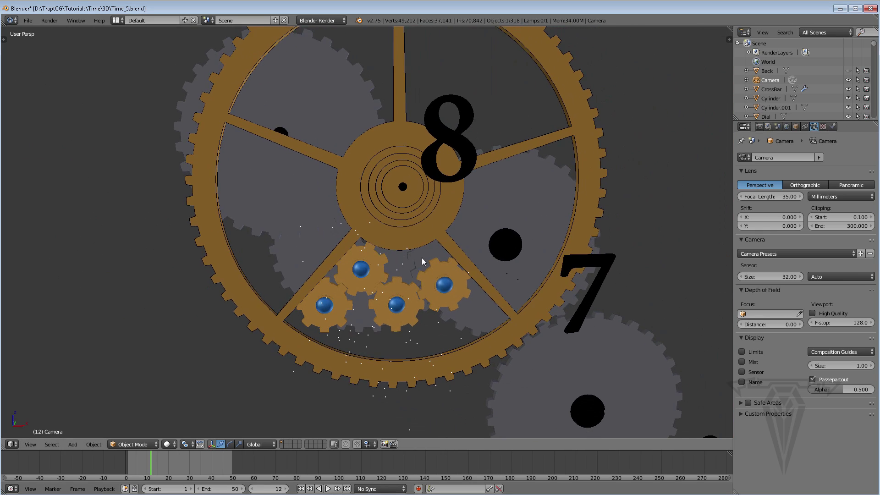
{"action": "middle_click_drag", "start_coordinate": [421, 256], "coordinate": [267, 102], "text": "shift"}
{"action": "middle_click_drag", "start_coordinate": [458, 326], "coordinate": [386, 203], "text": "shift"}
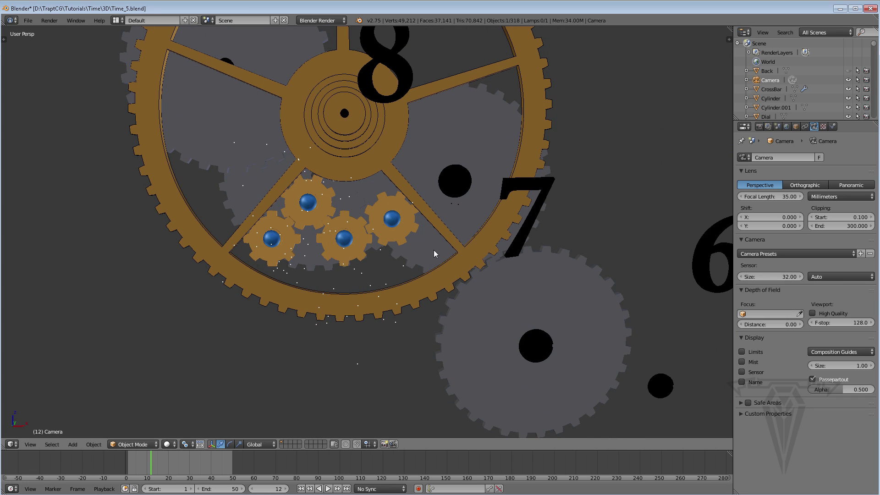
Step: Look through the active camera and split the viewport into quad view with the camera object centred in the top and right views
{"action": "key", "text": "KP_0"}
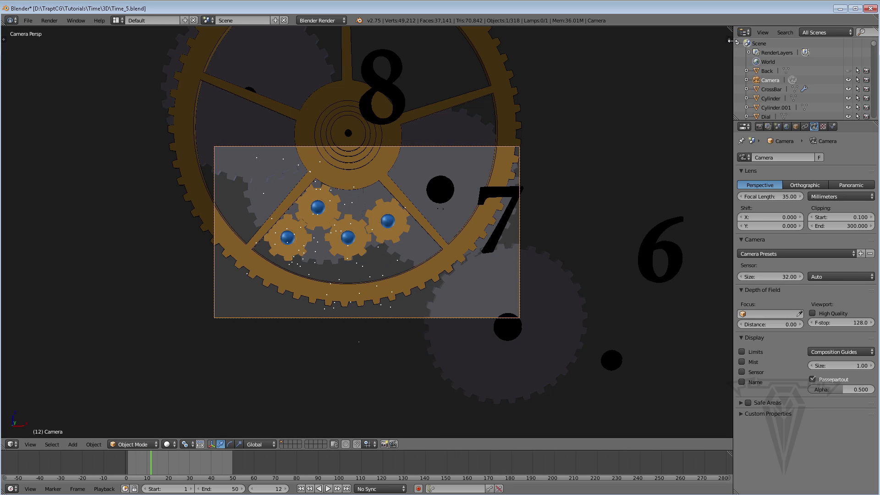
{"action": "key", "text": "n"}
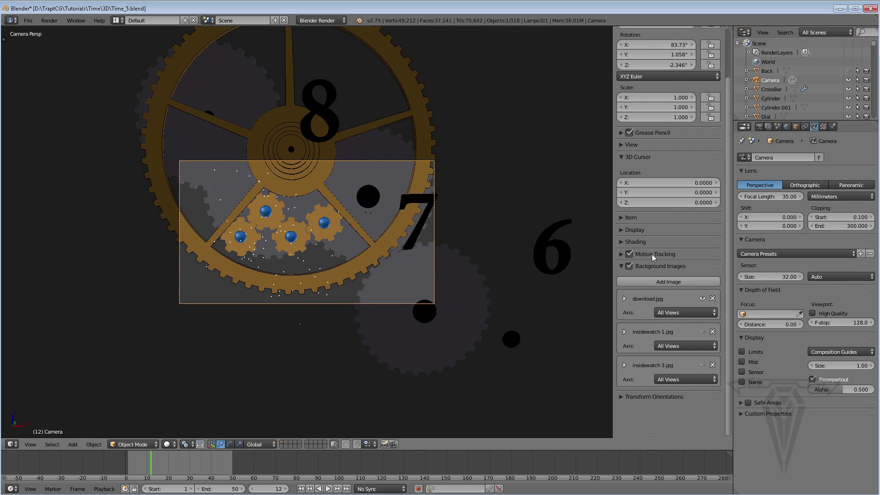
{"action": "left_click", "coordinate": [638, 230]}
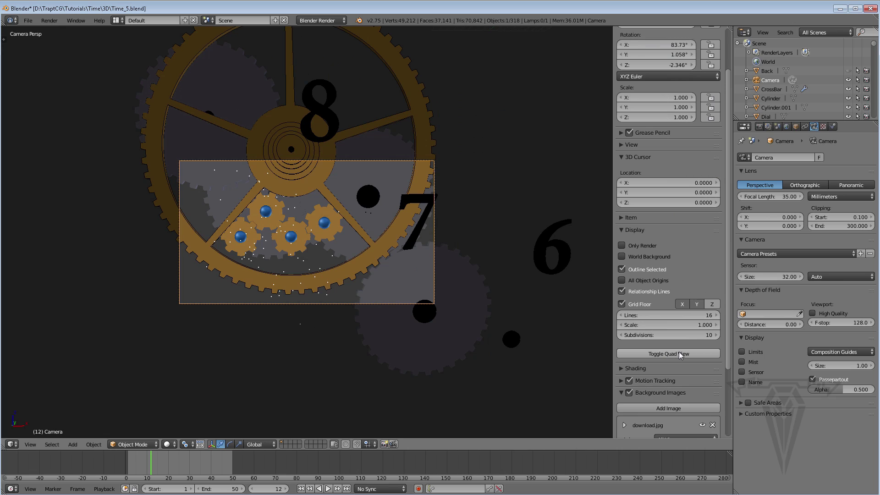
{"action": "left_click", "coordinate": [678, 354]}
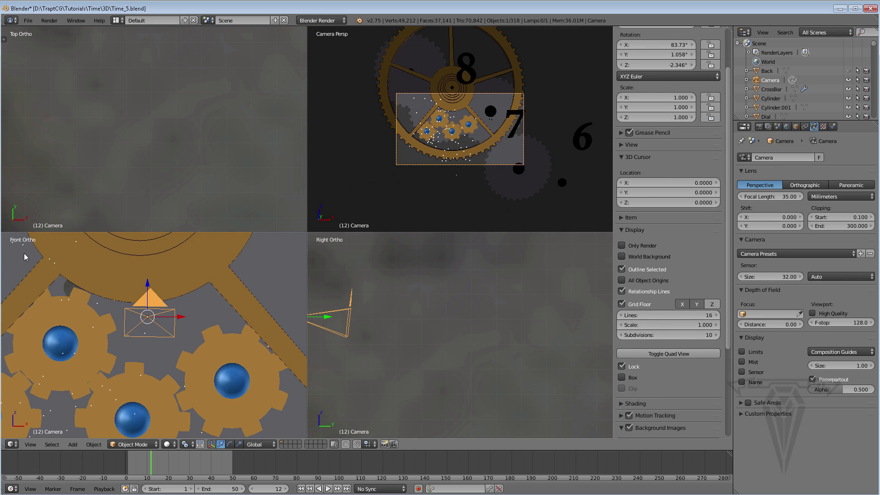
{"action": "middle_click_drag", "start_coordinate": [390, 284], "coordinate": [453, 285], "text": "shift"}
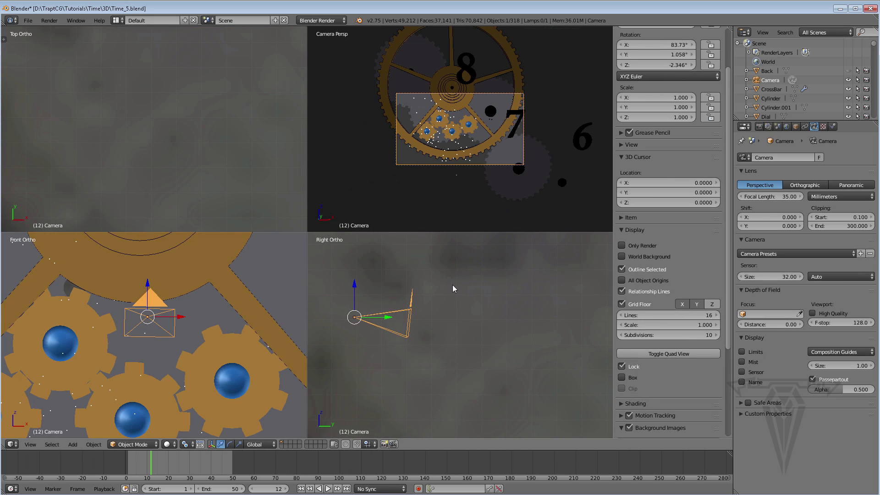
{"action": "middle_click_drag", "start_coordinate": [149, 87], "coordinate": [187, 101], "text": "shift"}
{"action": "scroll", "coordinate": [187, 101], "scroll_direction": "down", "scroll_amount": 9}
{"action": "scroll", "coordinate": [183, 190], "scroll_direction": "up", "scroll_amount": 2}
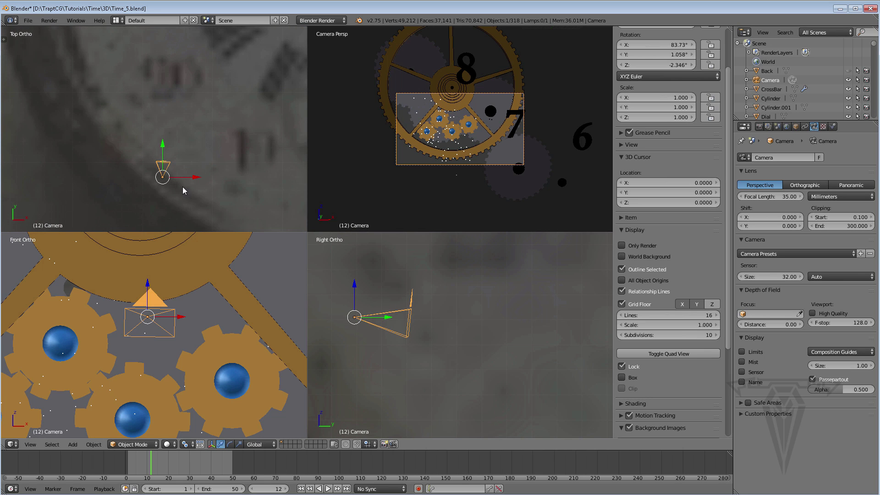
Step: Shift the camera slightly along negative X, back along Y and down along Z to frame the small gears, and return to the single camera view
{"action": "left_click_drag", "start_coordinate": [197, 181], "coordinate": [182, 181]}
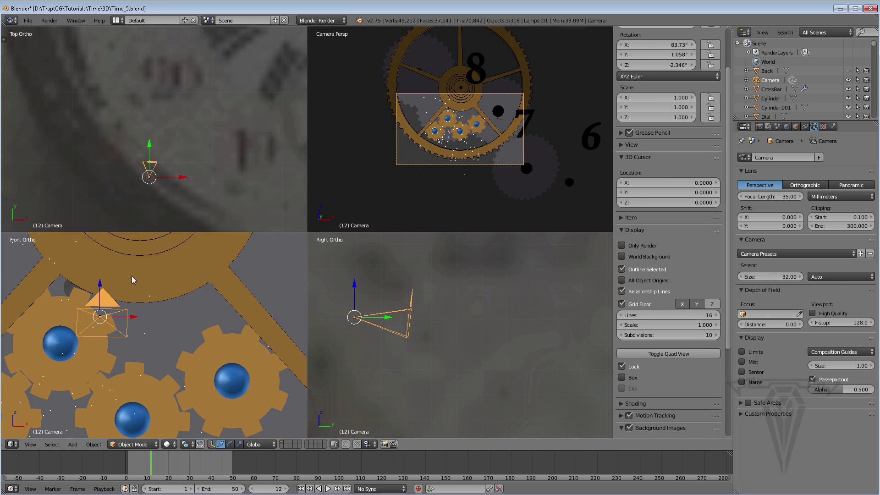
{"action": "scroll", "coordinate": [200, 98], "scroll_direction": "down", "scroll_amount": 3}
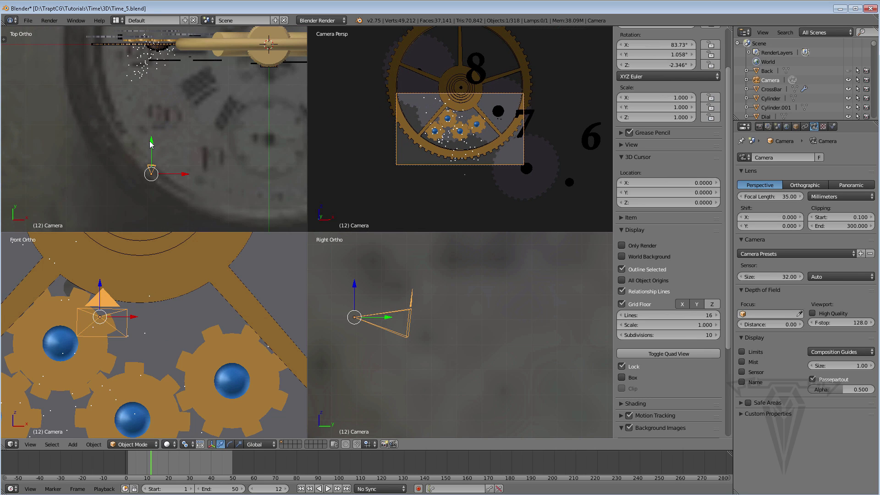
{"action": "left_click_drag", "start_coordinate": [155, 145], "coordinate": [154, 156]}
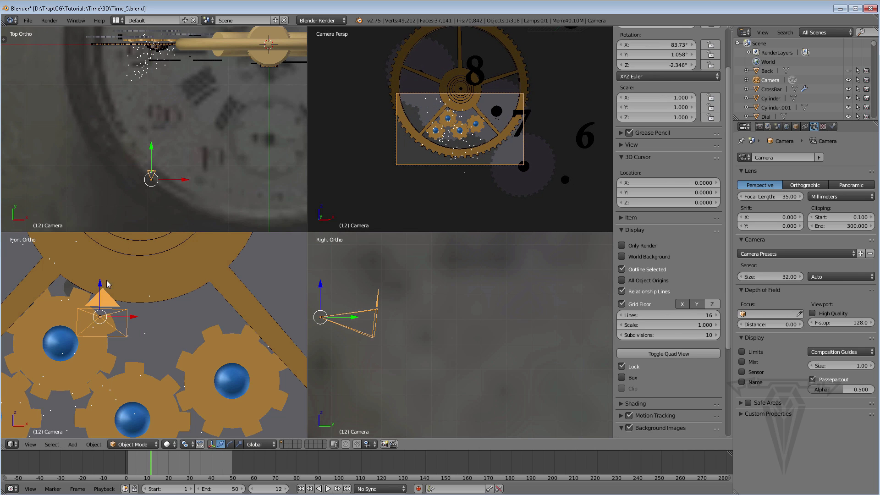
{"action": "left_click_drag", "start_coordinate": [100, 284], "coordinate": [100, 289]}
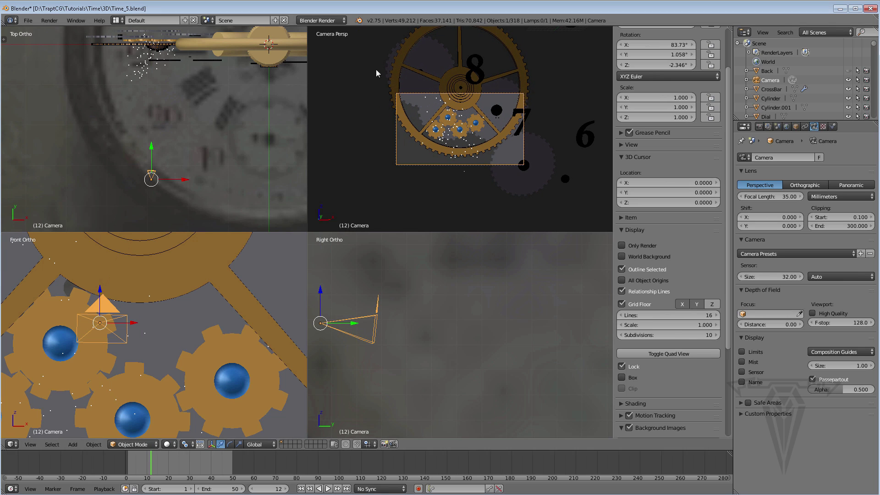
{"action": "left_click", "coordinate": [659, 357]}
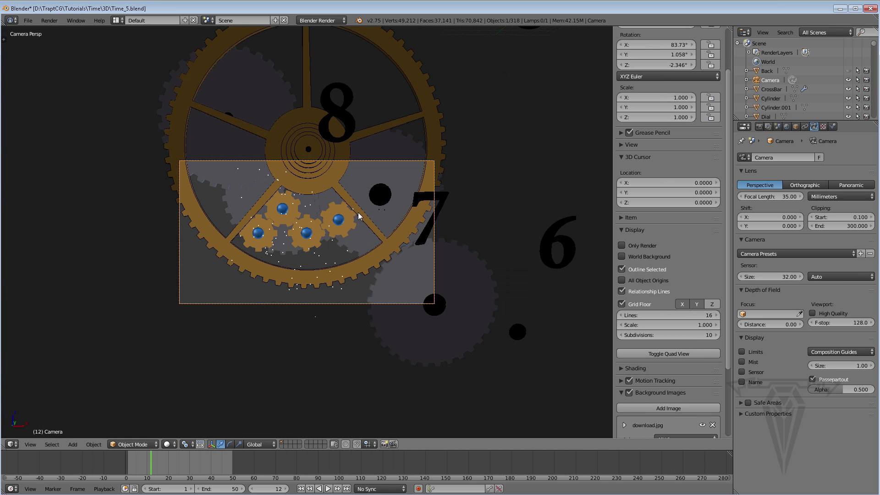
{"action": "scroll", "coordinate": [323, 222], "scroll_direction": "up", "scroll_amount": 4}
{"action": "scroll", "coordinate": [321, 217], "scroll_direction": "down", "scroll_amount": 6}
{"action": "scroll", "coordinate": [322, 217], "scroll_direction": "up", "scroll_amount": 6}
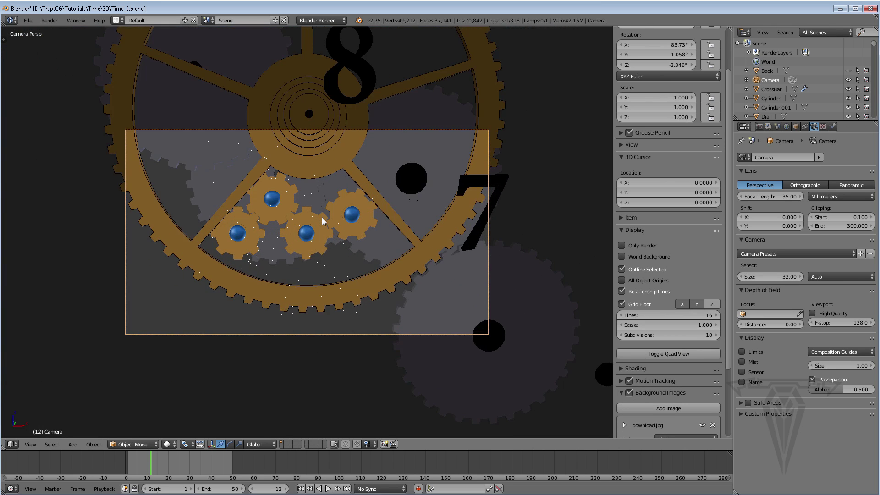
{"action": "scroll", "coordinate": [322, 217], "scroll_direction": "down", "scroll_amount": 1}
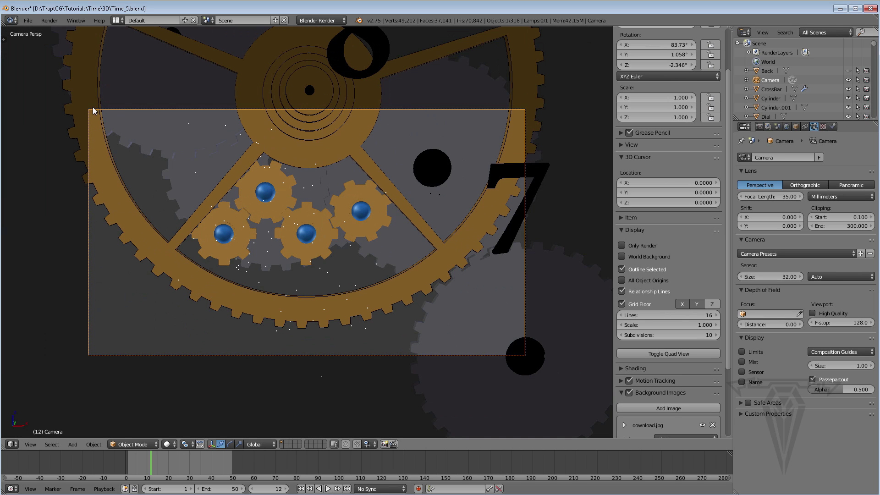
{"action": "scroll", "coordinate": [262, 162], "scroll_direction": "up", "scroll_amount": 1}
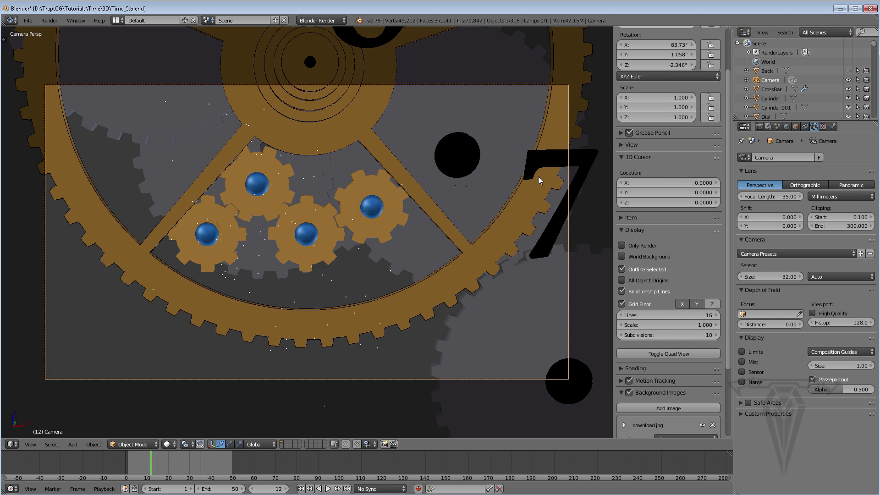
Step: Enlarge the Outliner and disable rendering for all objects in the list, from Back down through the gears, nuts and text objects
{"action": "left_click_drag", "start_coordinate": [818, 121], "coordinate": [826, 330]}
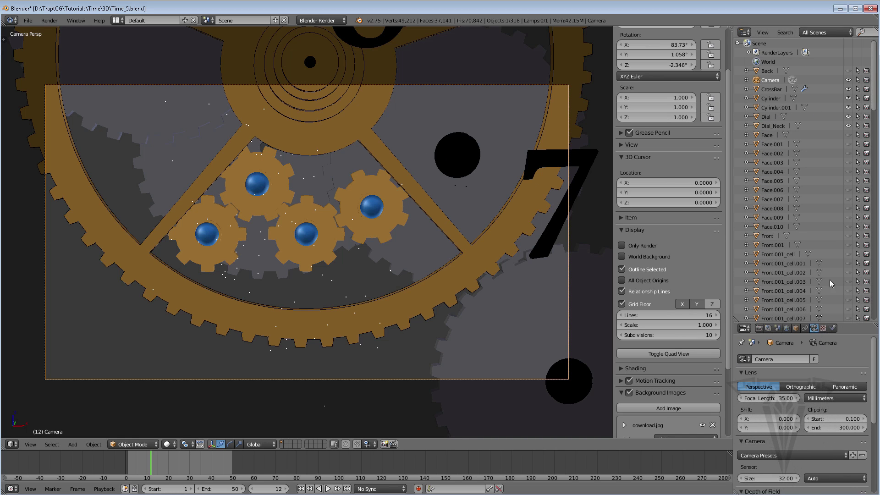
{"action": "left_click", "coordinate": [867, 70]}
{"action": "left_click_drag", "start_coordinate": [866, 135], "coordinate": [867, 273]}
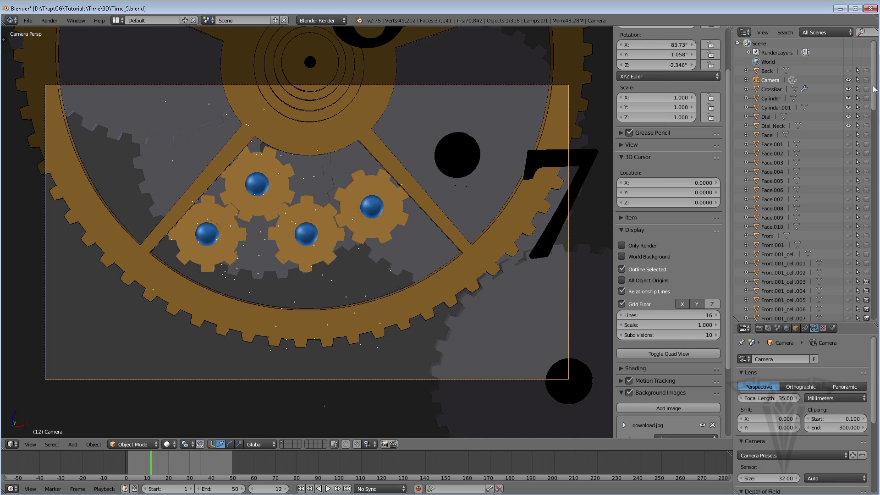
{"action": "scroll", "coordinate": [865, 119], "scroll_direction": "down", "scroll_amount": 5}
{"action": "left_click_drag", "start_coordinate": [867, 168], "coordinate": [866, 285]}
{"action": "scroll", "coordinate": [876, 141], "scroll_direction": "down", "scroll_amount": 2}
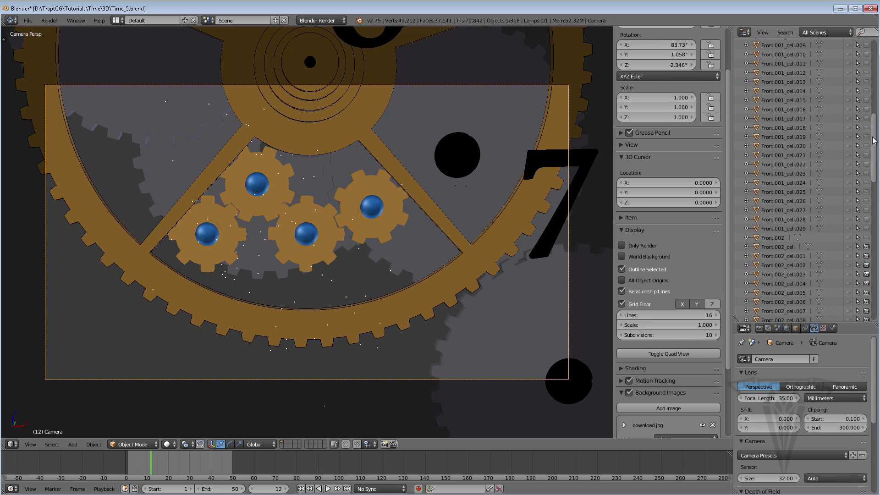
{"action": "scroll", "coordinate": [870, 144], "scroll_direction": "down", "scroll_amount": 8}
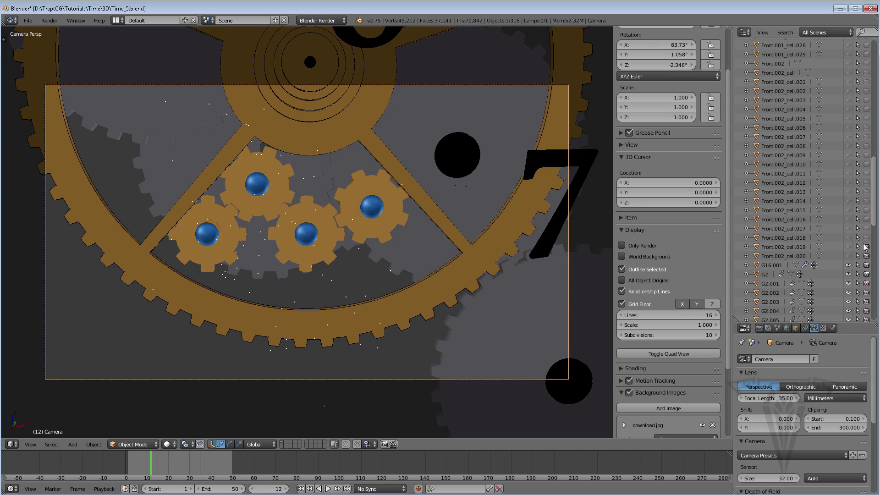
{"action": "scroll", "coordinate": [876, 206], "scroll_direction": "down", "scroll_amount": 8}
{"action": "scroll", "coordinate": [877, 237], "scroll_direction": "up", "scroll_amount": 1}
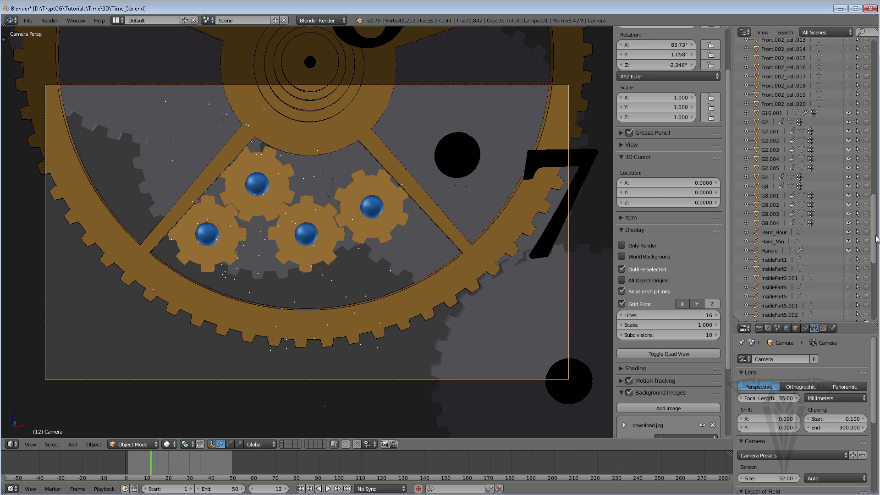
{"action": "scroll", "coordinate": [876, 238], "scroll_direction": "down", "scroll_amount": 10}
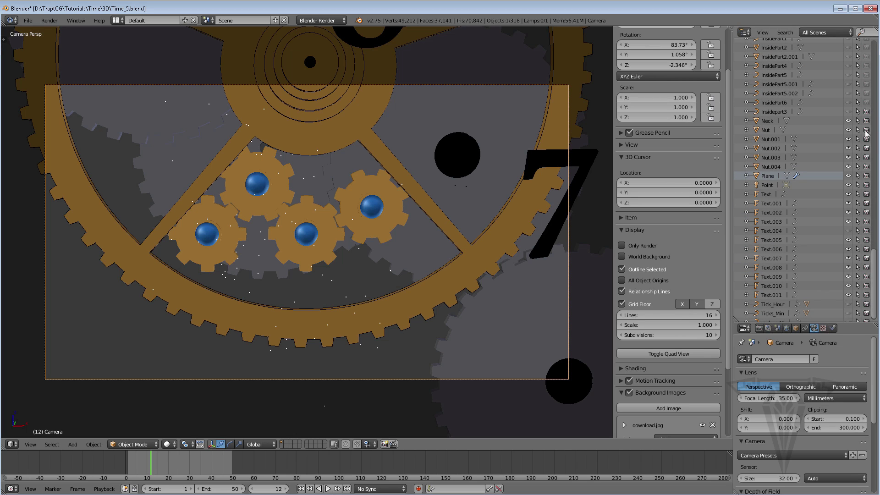
{"action": "scroll", "coordinate": [876, 308], "scroll_direction": "down", "scroll_amount": 1}
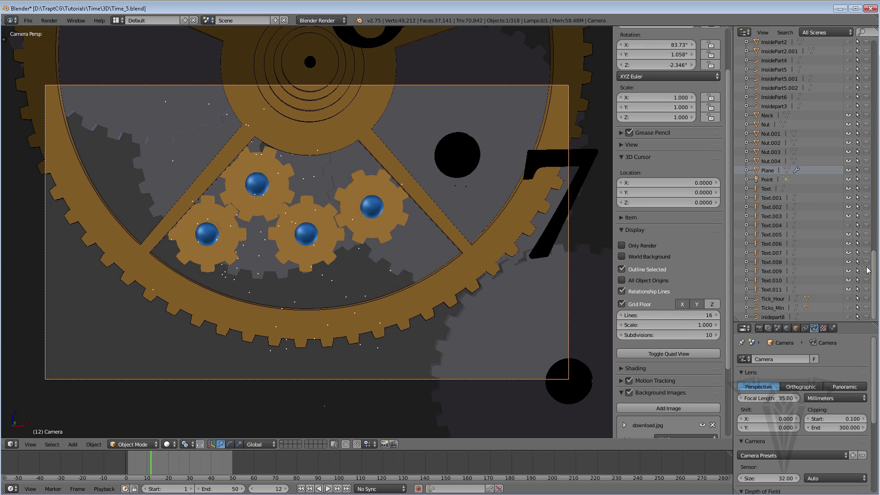
Step: Select the Plane object in the Outliner and rename it Particles
{"action": "left_click", "coordinate": [771, 171]}
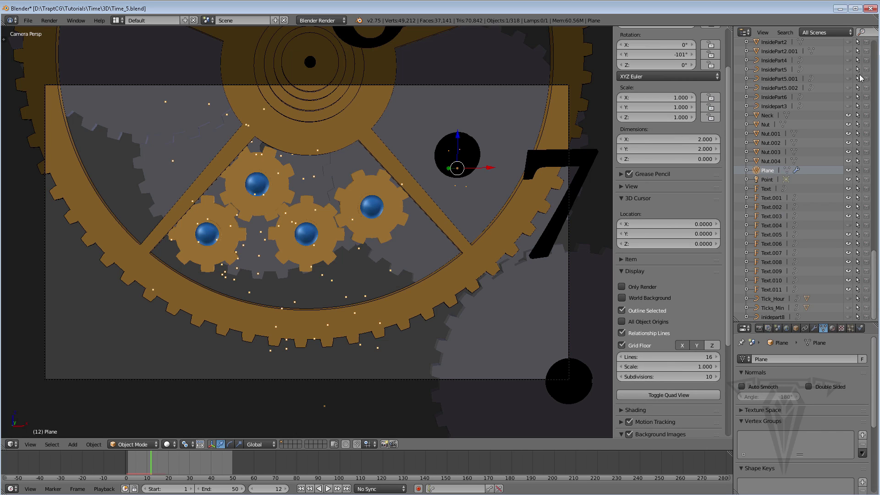
{"action": "right_click", "coordinate": [772, 170]}
{"action": "left_click", "coordinate": [771, 171]}
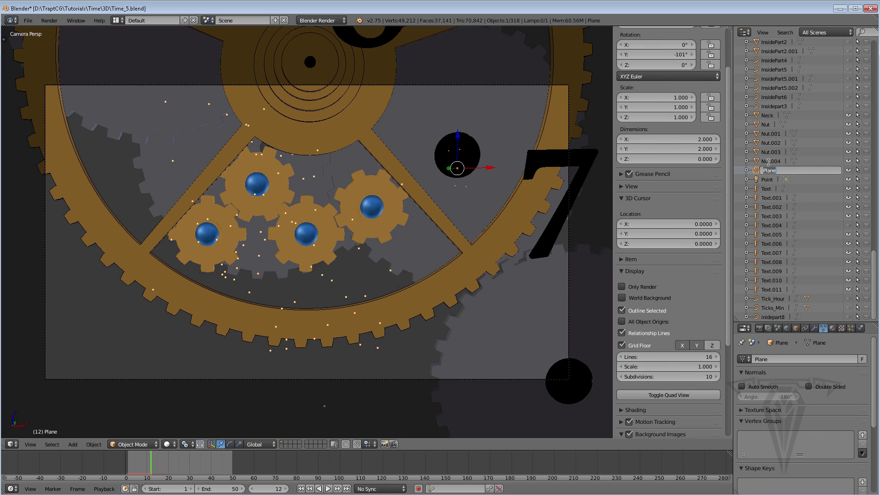
{"action": "type", "text": "Partic"}
{"action": "key", "text": "BackSpace"}
{"action": "key", "text": "BackSpace"}
{"action": "key", "text": "BackSpace"}
{"action": "type", "text": "cles"}
{"action": "key", "text": "Return"}
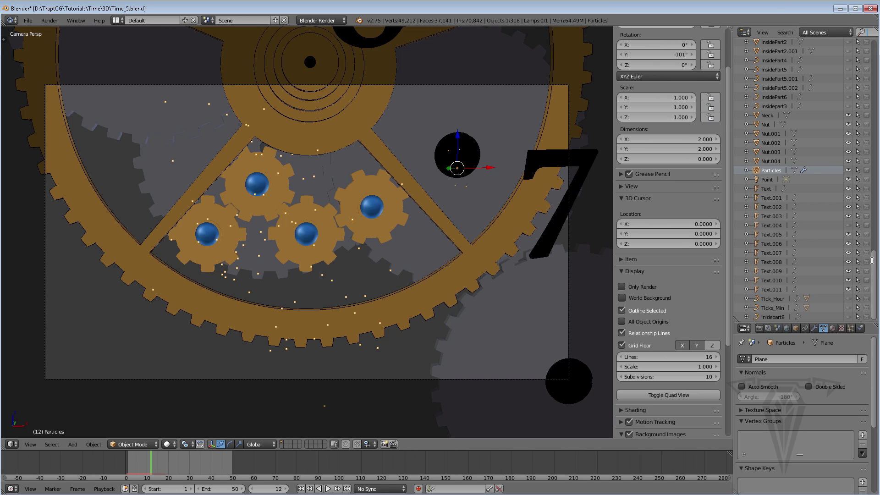
Step: Enable rendering for the Particles object and render the image at frame 12
{"action": "left_click", "coordinate": [866, 170]}
{"action": "left_click_drag", "start_coordinate": [761, 325], "coordinate": [760, 106]}
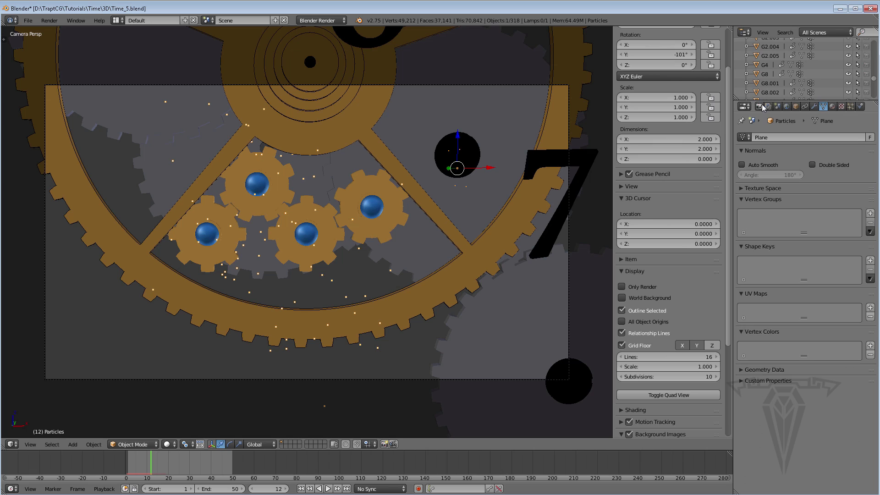
{"action": "left_click", "coordinate": [760, 106]}
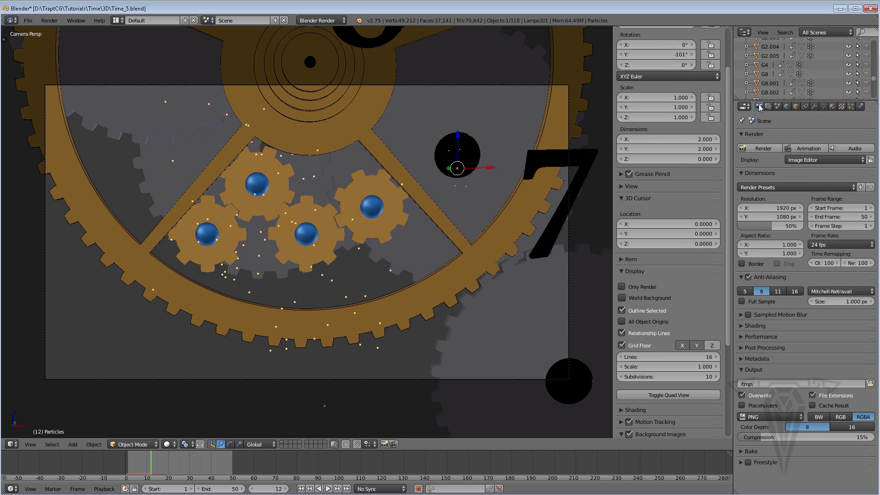
{"action": "left_click", "coordinate": [757, 148]}
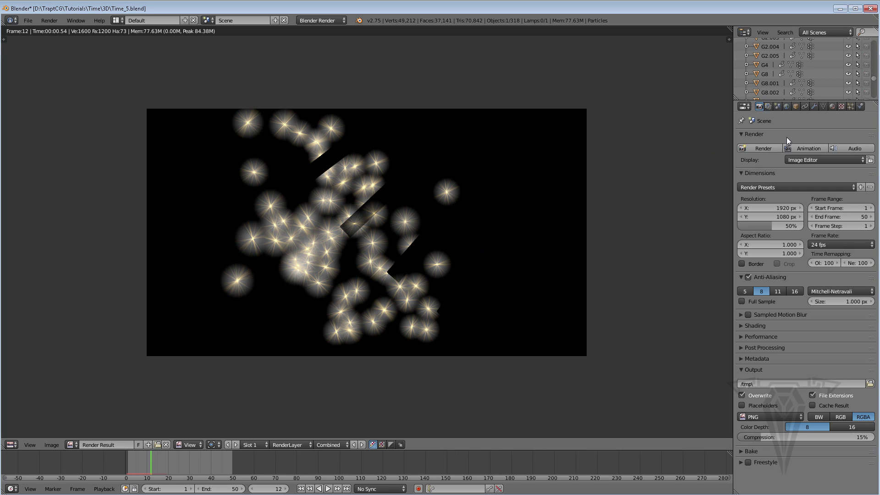
Step: Set the particle halo material to a black base colour, 0.272 alpha and an orange line colour
{"action": "left_click", "coordinate": [833, 106]}
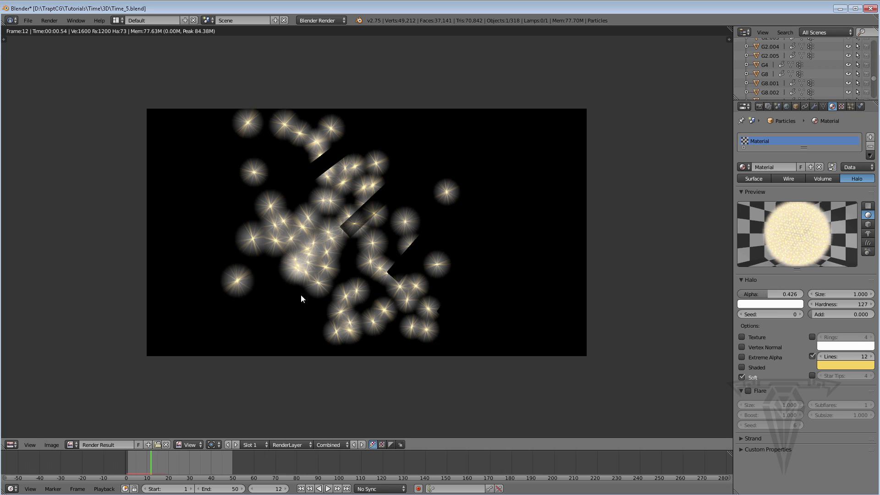
{"action": "left_click", "coordinate": [762, 304]}
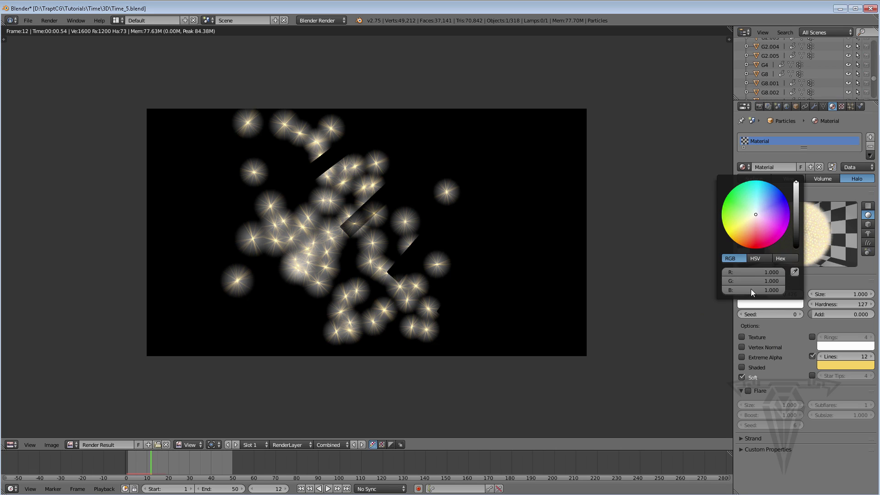
{"action": "left_click_drag", "start_coordinate": [800, 214], "coordinate": [801, 249]}
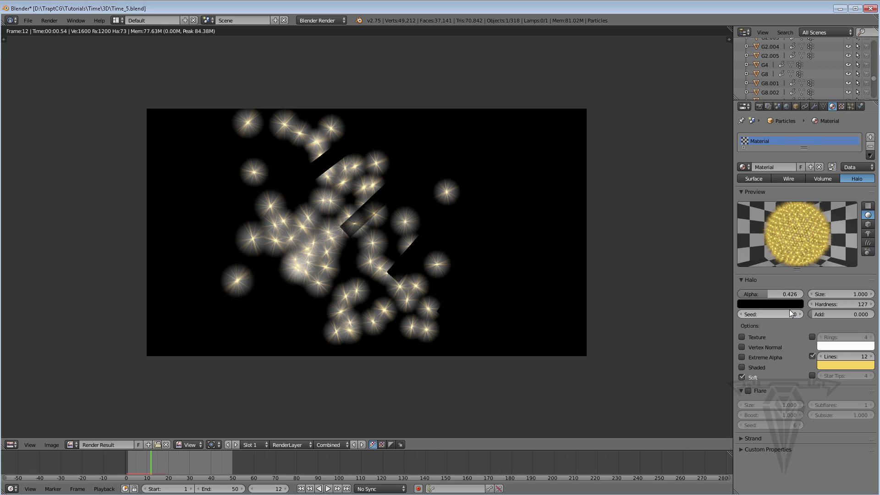
{"action": "left_click_drag", "start_coordinate": [768, 296], "coordinate": [760, 293]}
{"action": "left_click", "coordinate": [822, 365]}
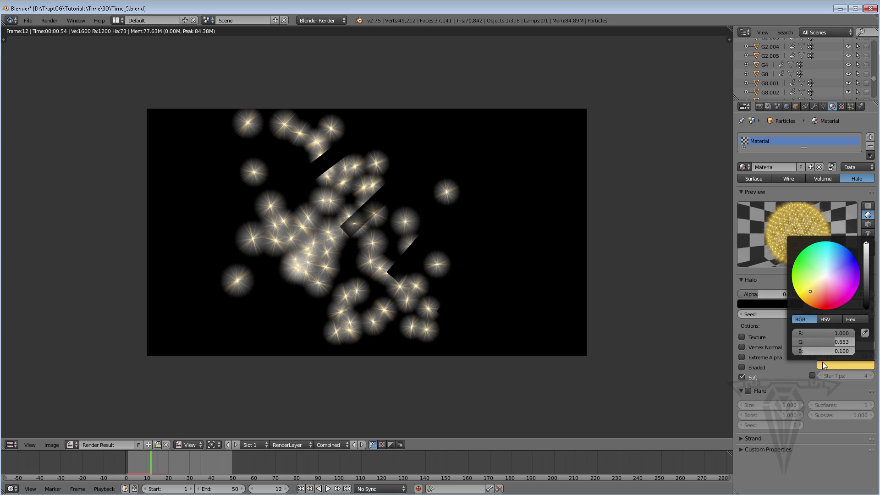
{"action": "left_click", "coordinate": [814, 298]}
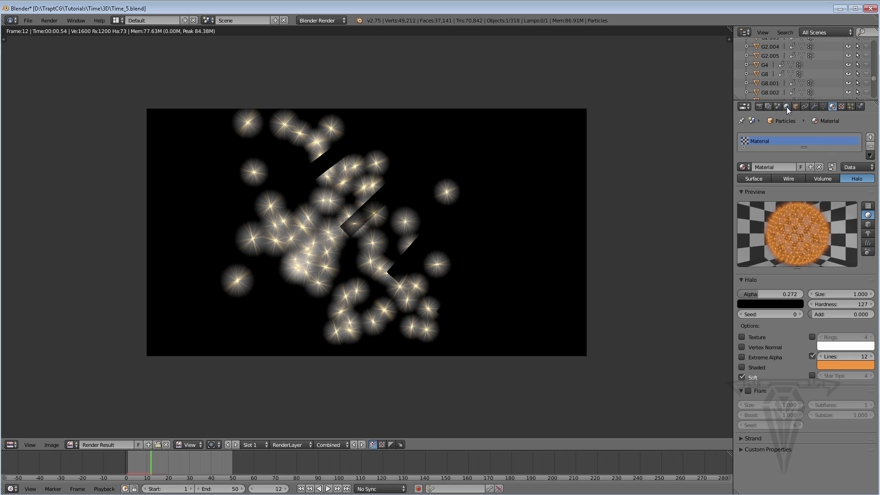
Step: Render the image again with the new halo colours and turn on Sampled Motion Blur
{"action": "left_click", "coordinate": [760, 106]}
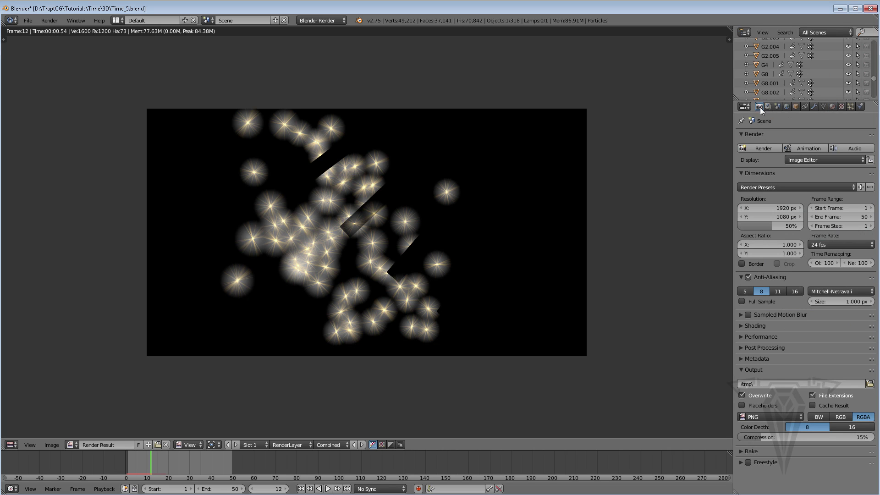
{"action": "left_click", "coordinate": [763, 149]}
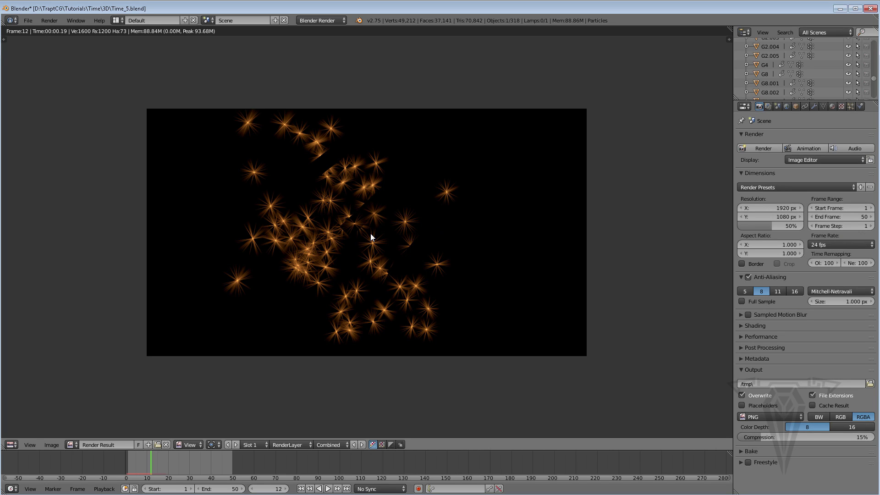
{"action": "left_click", "coordinate": [741, 314]}
{"action": "left_click", "coordinate": [748, 315]}
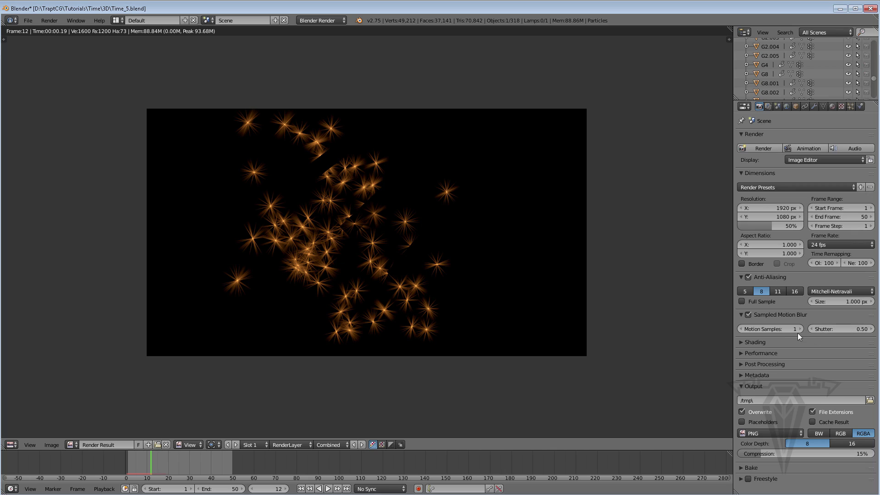
Step: Set the Sampled Motion Blur motion samples to 4 and render the image
{"action": "left_click", "coordinate": [758, 329]}
{"action": "type", "text": "4"}
{"action": "key", "text": "Return"}
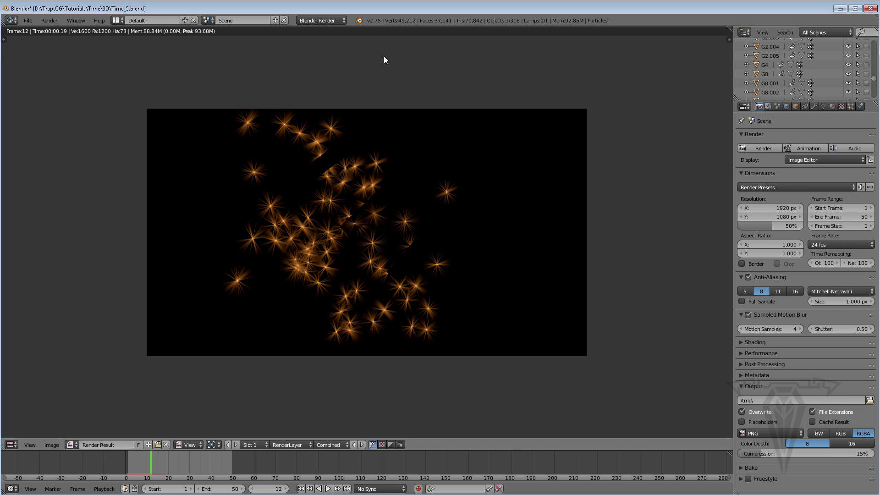
{"action": "left_click", "coordinate": [762, 147]}
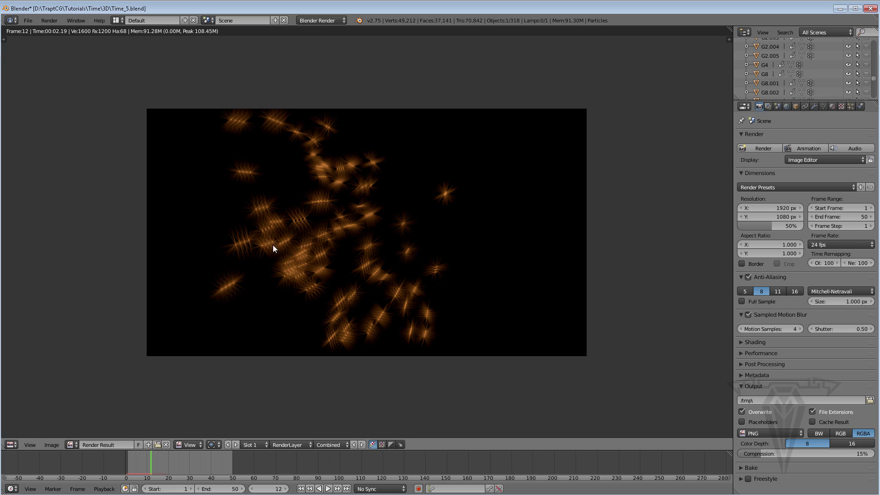
Step: Raise the motion samples to 10 and render the image again
{"action": "left_click", "coordinate": [778, 329]}
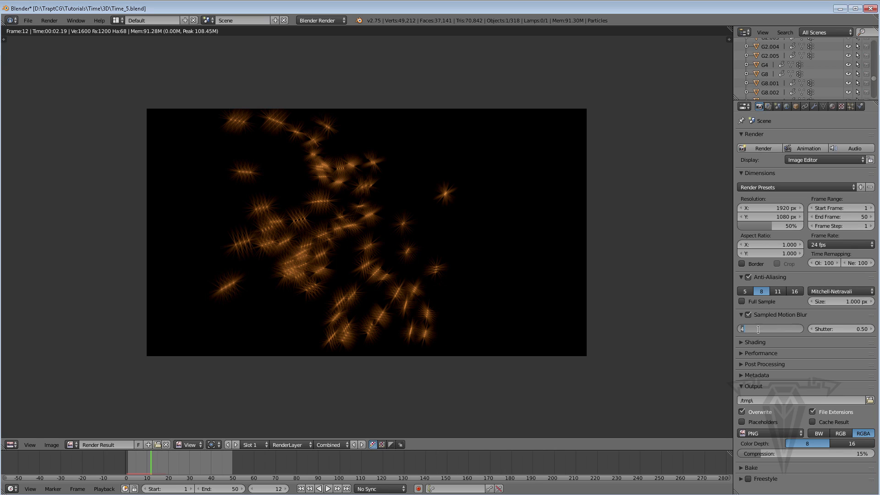
{"action": "type", "text": "10"}
{"action": "key", "text": "Return"}
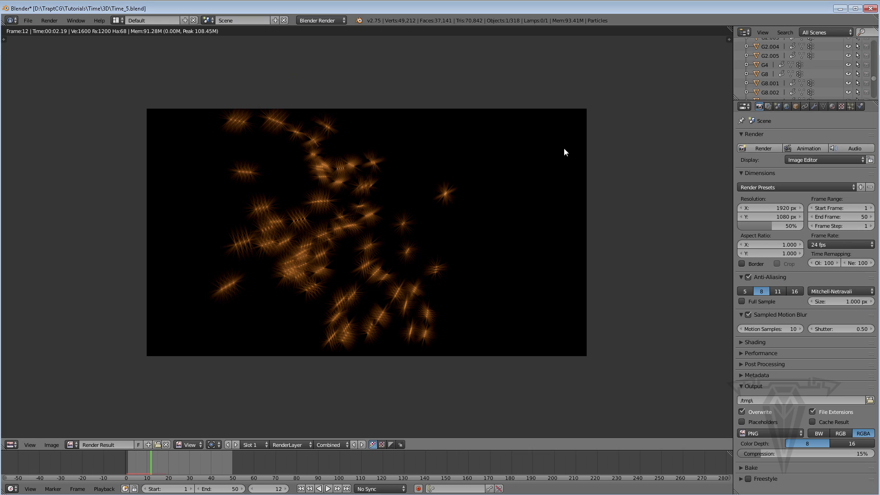
{"action": "left_click", "coordinate": [766, 148]}
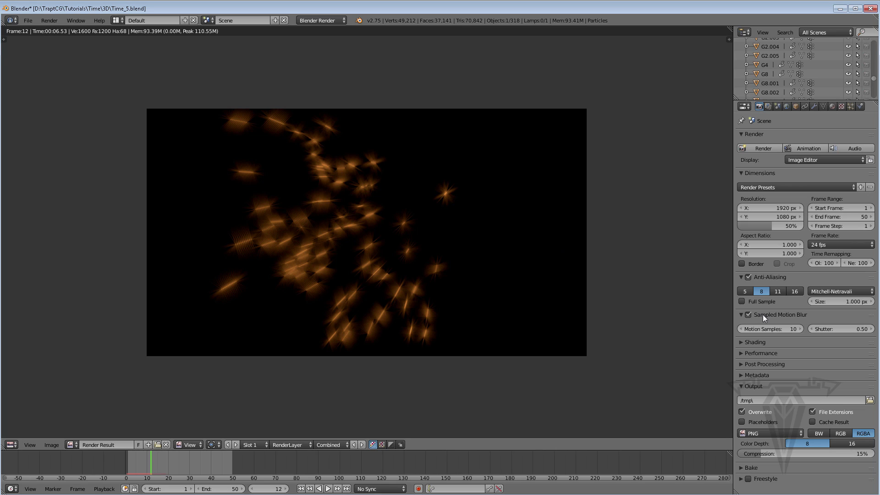
Step: Set the motion samples to 15 and then 20, and render frame 12 again
{"action": "left_click", "coordinate": [773, 329]}
{"action": "type", "text": "15"}
{"action": "key", "text": "Return"}
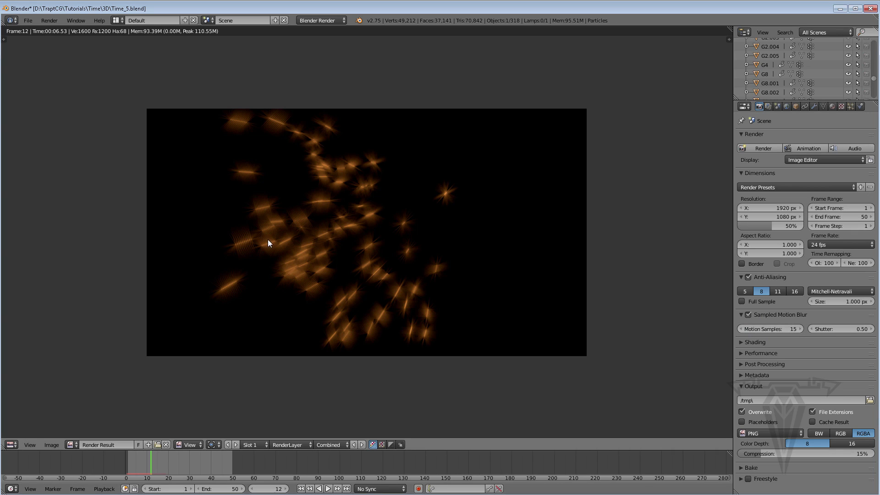
{"action": "left_click", "coordinate": [781, 329]}
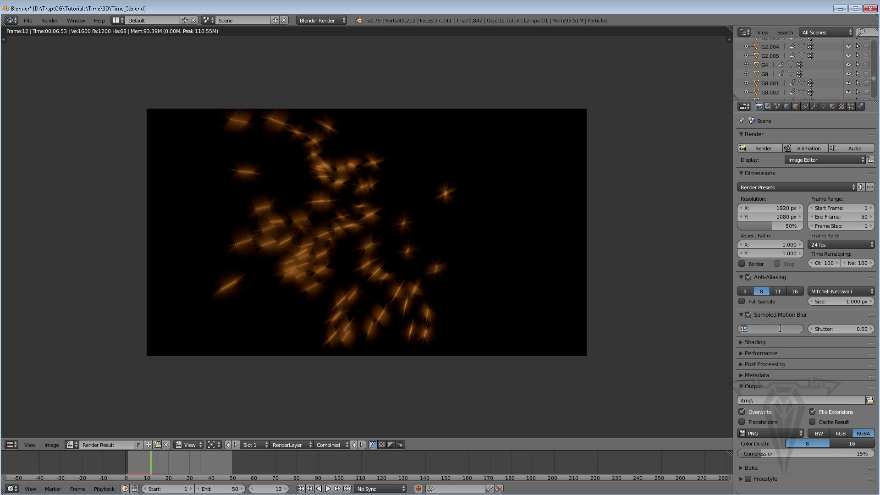
{"action": "type", "text": "20"}
{"action": "key", "text": "Return"}
{"action": "left_click", "coordinate": [763, 148]}
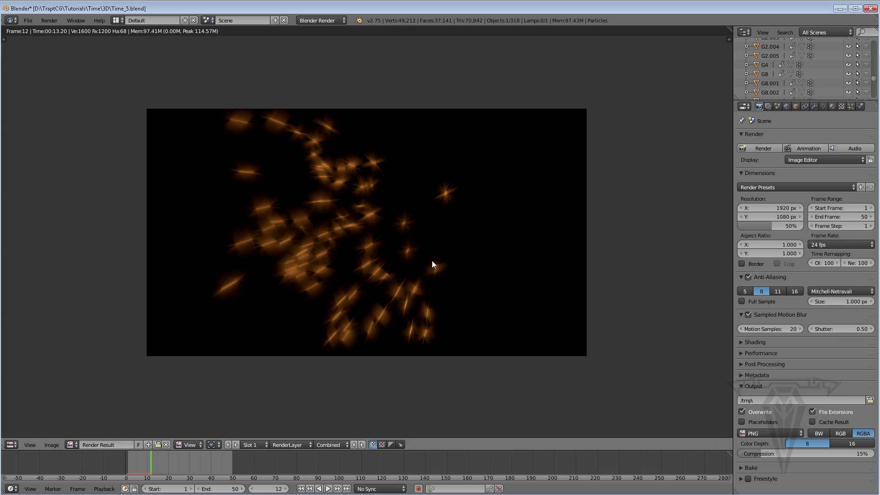
Step: Set the motion blur shutter to 1.00 and render the image
{"action": "left_click", "coordinate": [853, 329]}
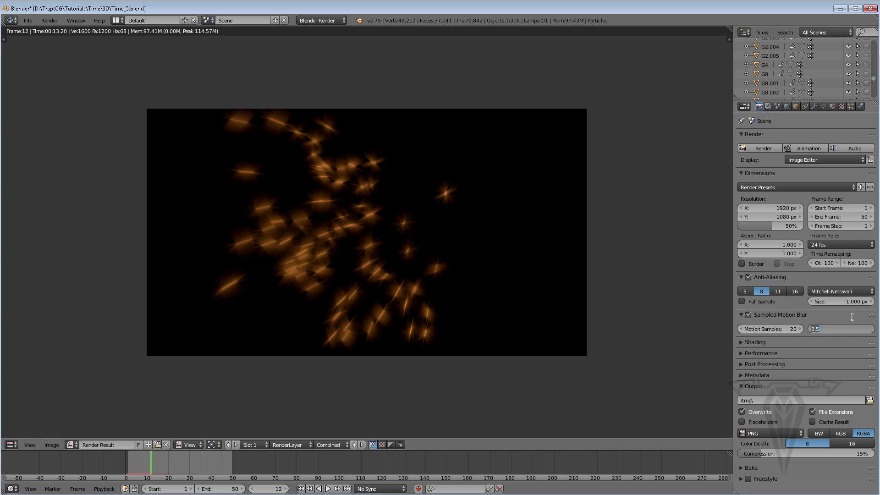
{"action": "type", "text": "1"}
{"action": "key", "text": "Return"}
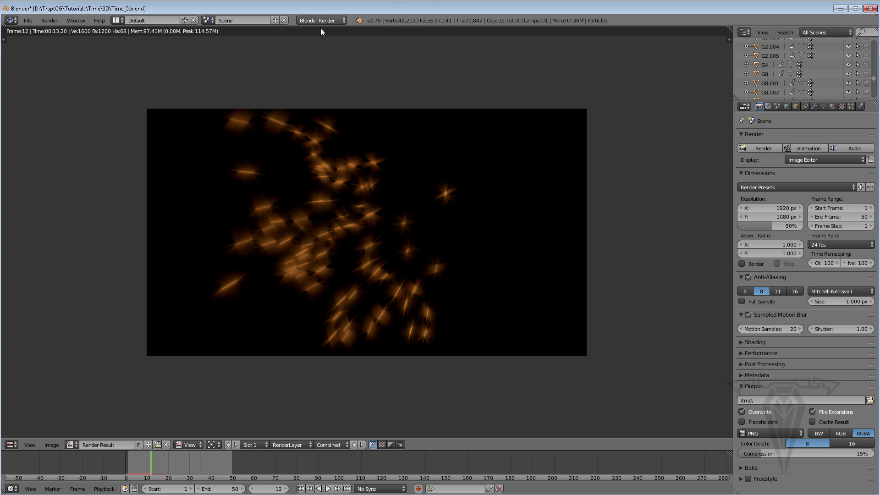
{"action": "left_click", "coordinate": [764, 149]}
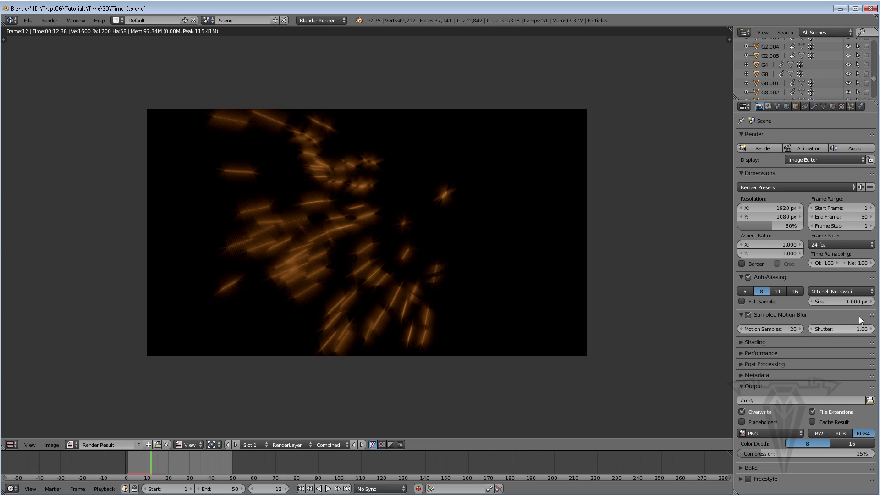
Step: Reduce the motion blur shutter to 0.60 and the motion samples to 10
{"action": "left_click", "coordinate": [837, 326]}
{"action": "key", "text": "Return"}
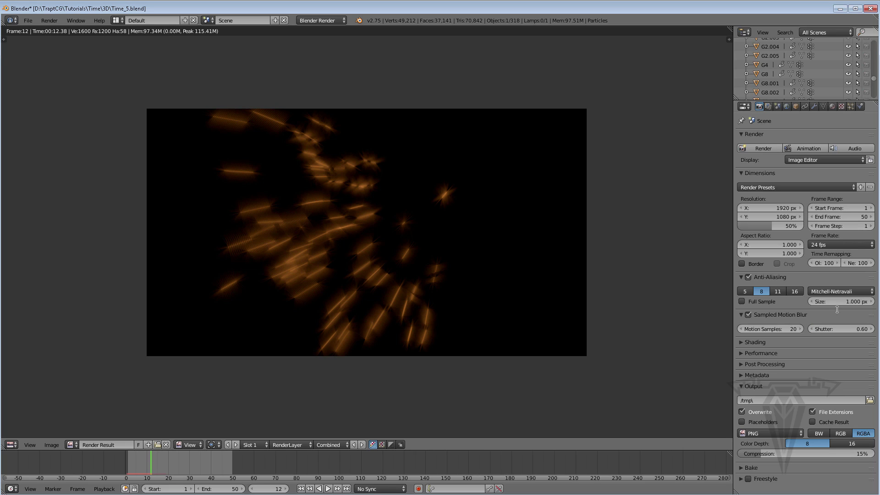
{"action": "left_click", "coordinate": [765, 329]}
{"action": "type", "text": "10"}
{"action": "key", "text": "Return"}
Step: Render the image with Sampled Motion Blur enabled, then turn the blur off and collapse its settings
{"action": "left_click", "coordinate": [749, 315]}
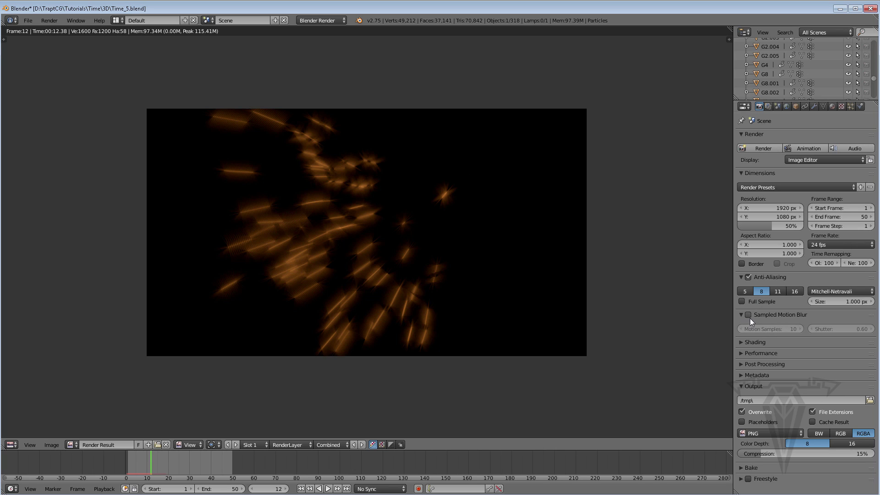
{"action": "left_click", "coordinate": [748, 315]}
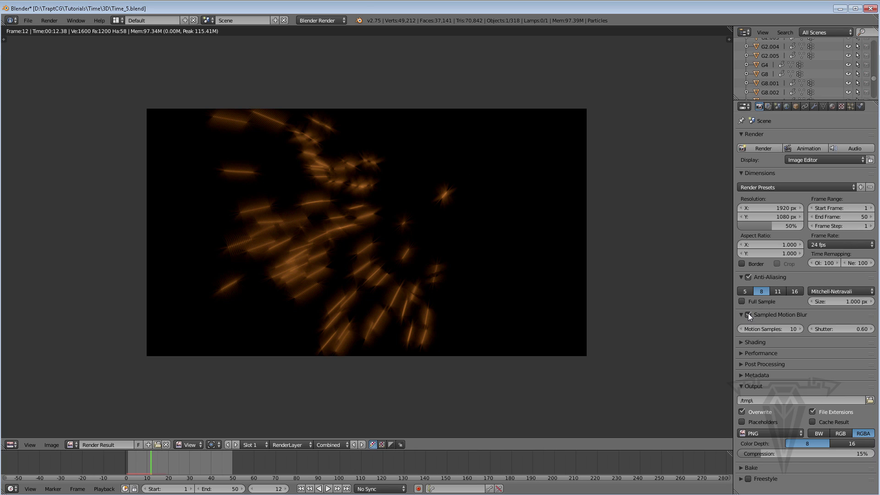
{"action": "left_click", "coordinate": [758, 147]}
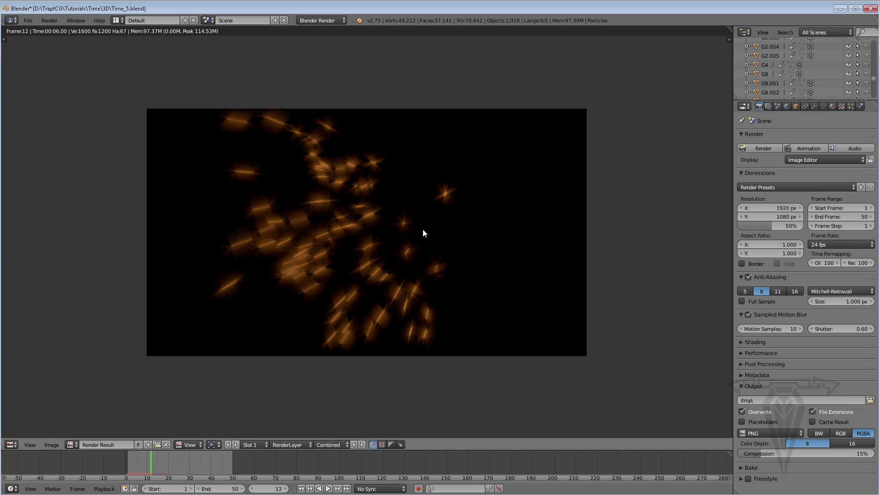
{"action": "left_click", "coordinate": [749, 315]}
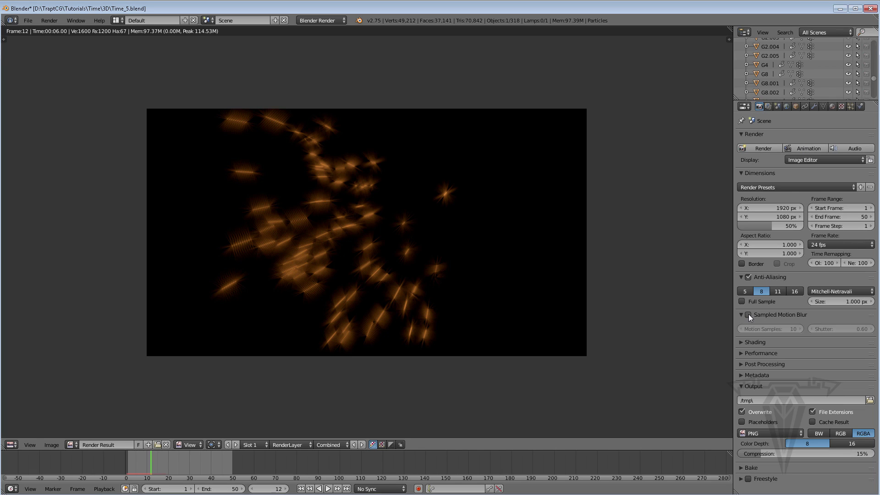
{"action": "left_click", "coordinate": [741, 315]}
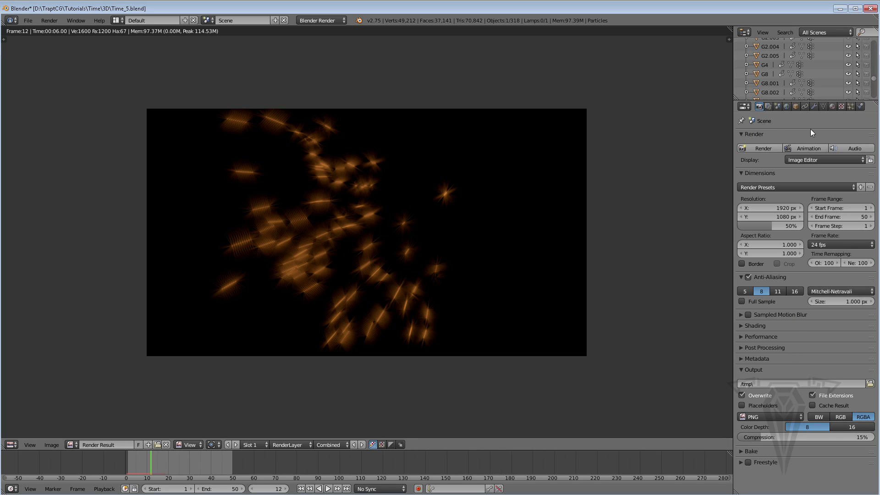
Step: Lighten the particle material's halo base colour to dark grey and render the image without motion blur
{"action": "left_click", "coordinate": [833, 106]}
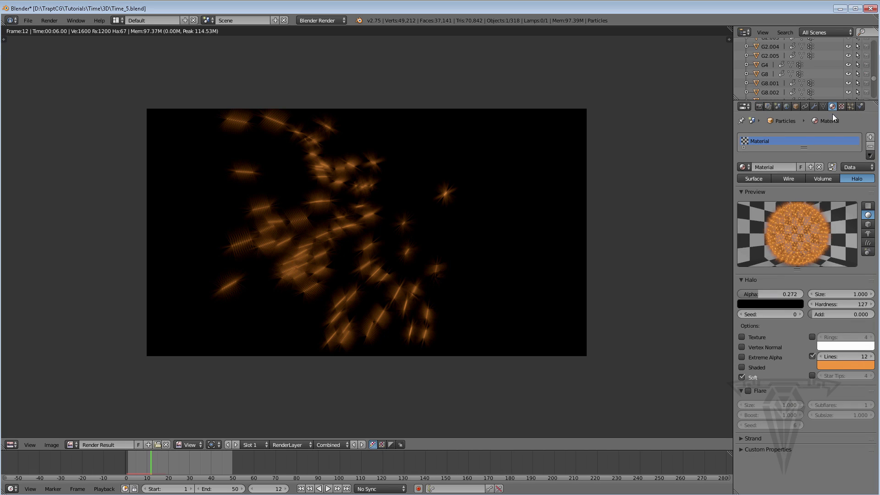
{"action": "left_click", "coordinate": [761, 306]}
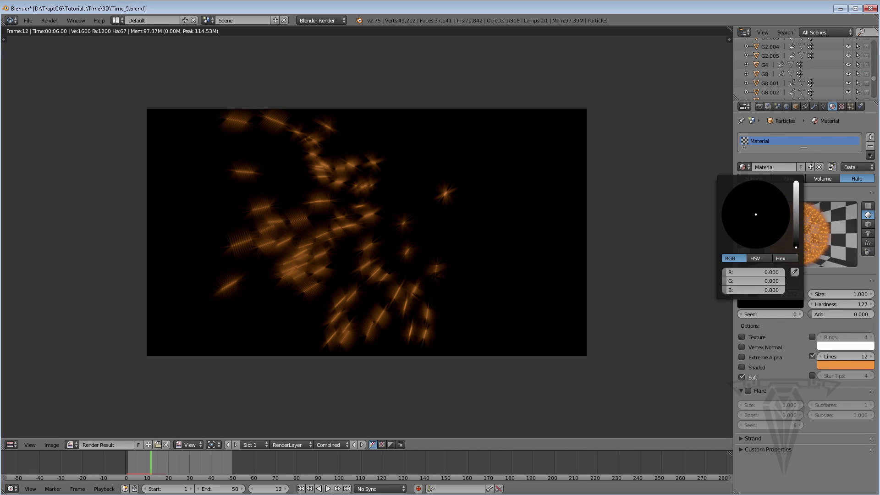
{"action": "left_click_drag", "start_coordinate": [796, 247], "coordinate": [796, 233]}
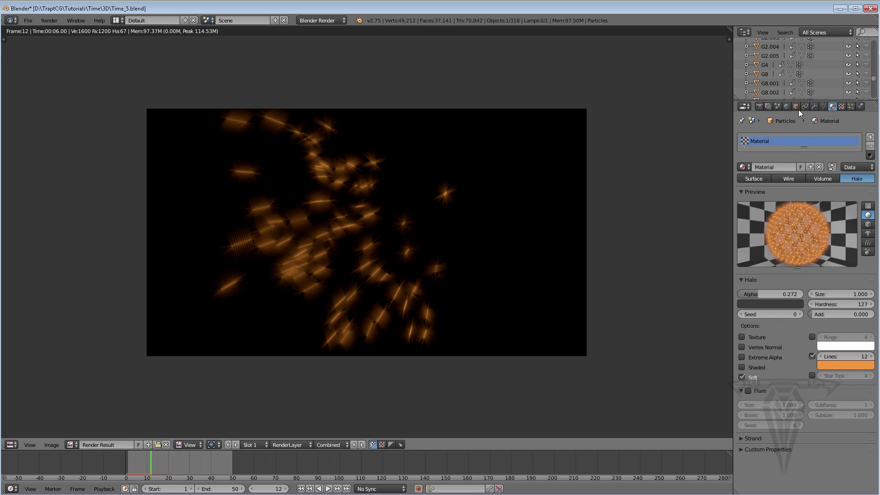
{"action": "left_click", "coordinate": [760, 107]}
{"action": "left_click", "coordinate": [768, 146]}
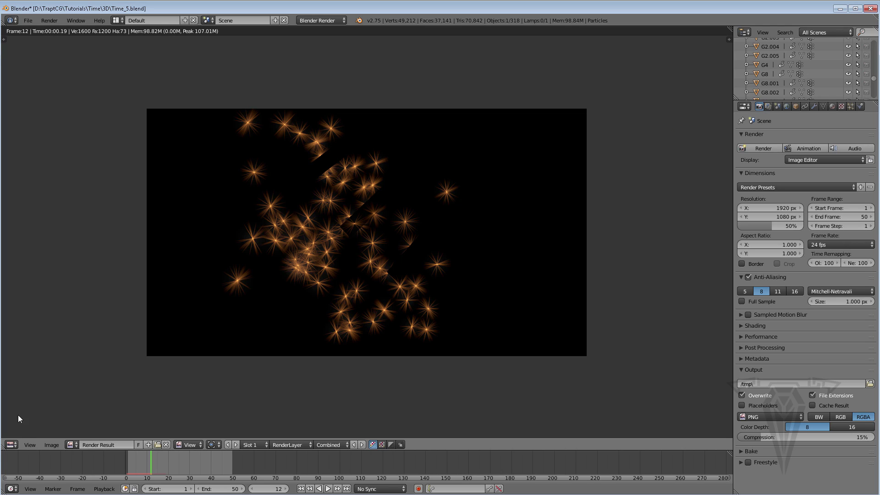
Step: Switch the Image Editor back to the 3D viewport with the whole camera frame in view
{"action": "left_click", "coordinate": [11, 445]}
{"action": "left_click", "coordinate": [26, 436]}
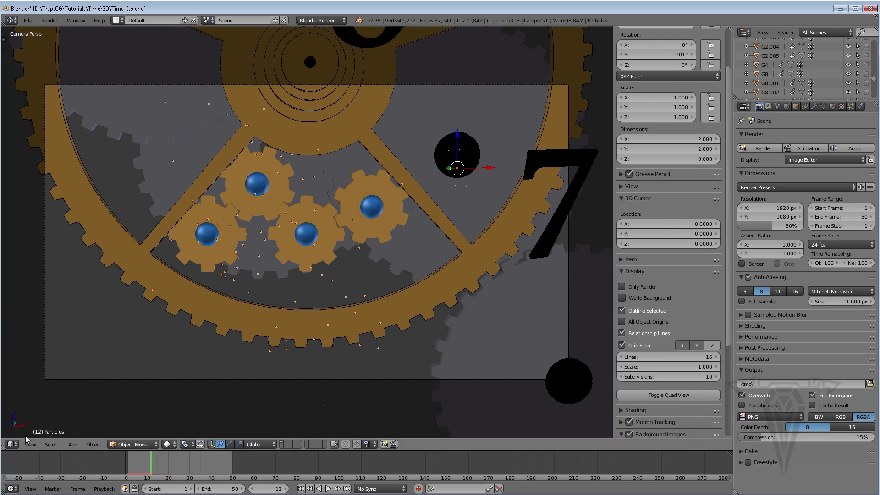
{"action": "scroll", "coordinate": [402, 197], "scroll_direction": "down", "scroll_amount": 4}
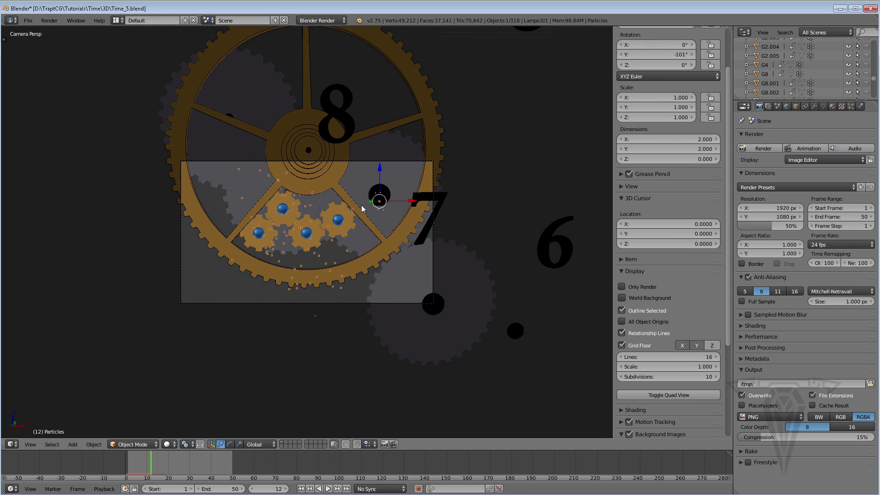
{"action": "scroll", "coordinate": [361, 207], "scroll_direction": "down", "scroll_amount": 3}
{"action": "middle_click_drag", "start_coordinate": [372, 205], "coordinate": [318, 250], "text": "shift"}
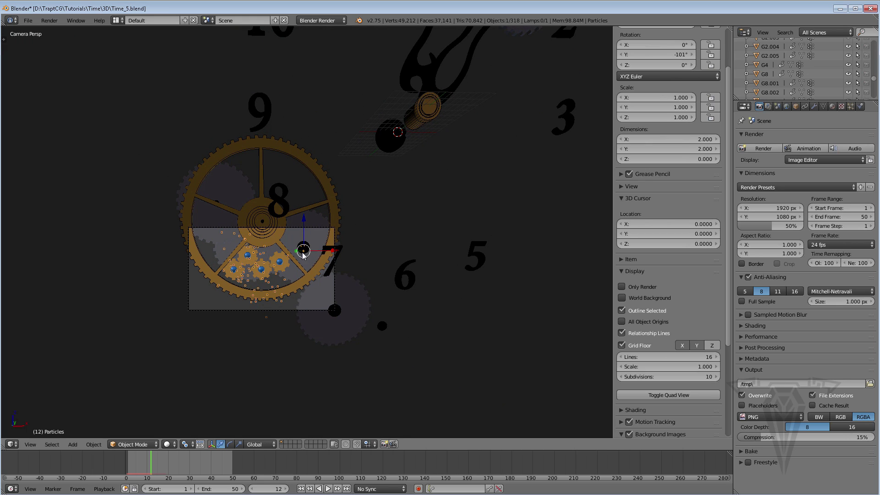
{"action": "scroll", "coordinate": [302, 256], "scroll_direction": "up", "scroll_amount": 2}
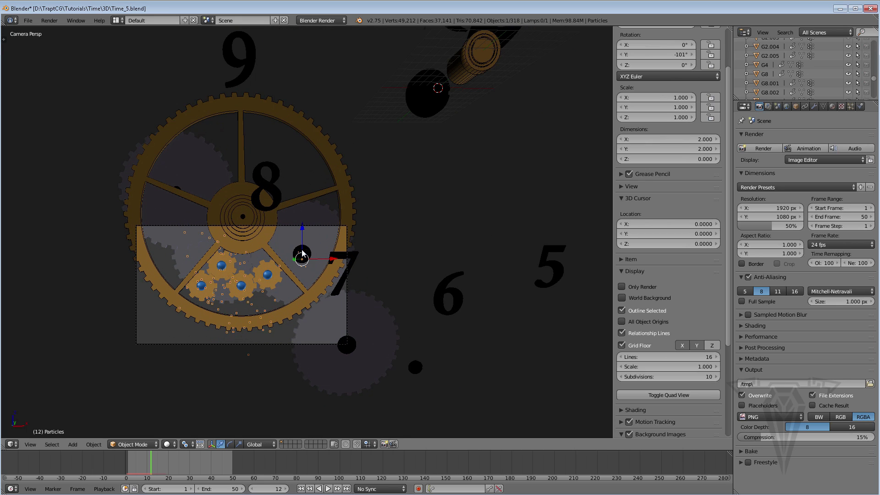
Step: Find the Particles object in the Outliner and open its particle system's emission settings
{"action": "scroll", "coordinate": [874, 84], "scroll_direction": "down", "scroll_amount": 3}
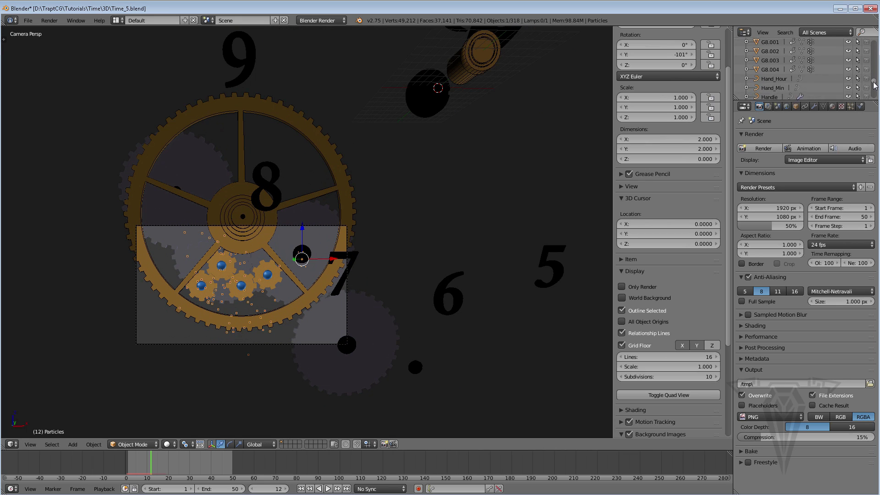
{"action": "scroll", "coordinate": [874, 85], "scroll_direction": "down", "scroll_amount": 5}
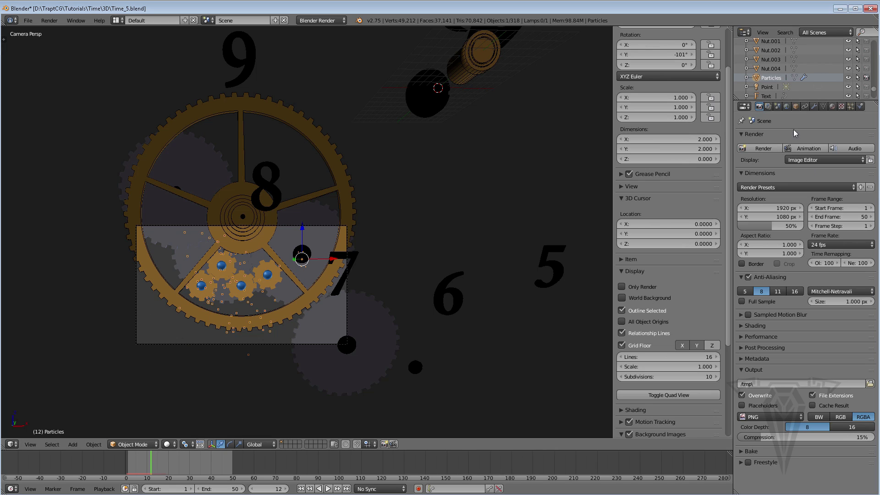
{"action": "left_click", "coordinate": [851, 106]}
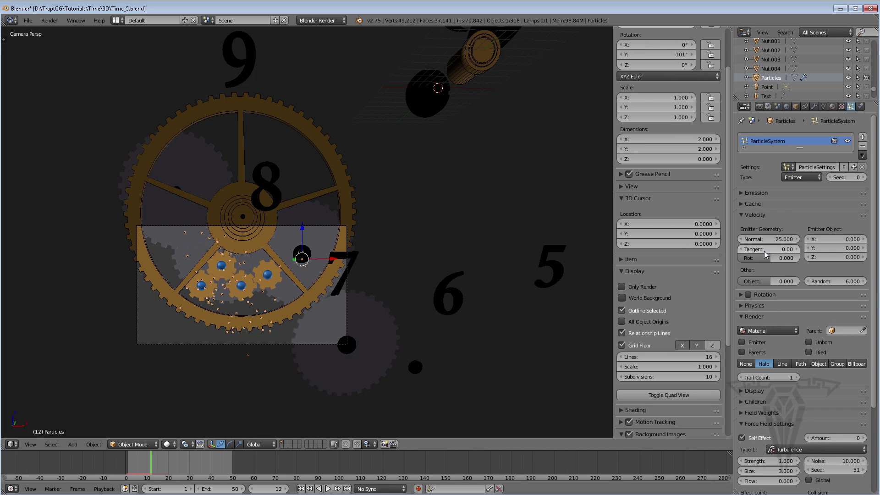
{"action": "left_click", "coordinate": [762, 194]}
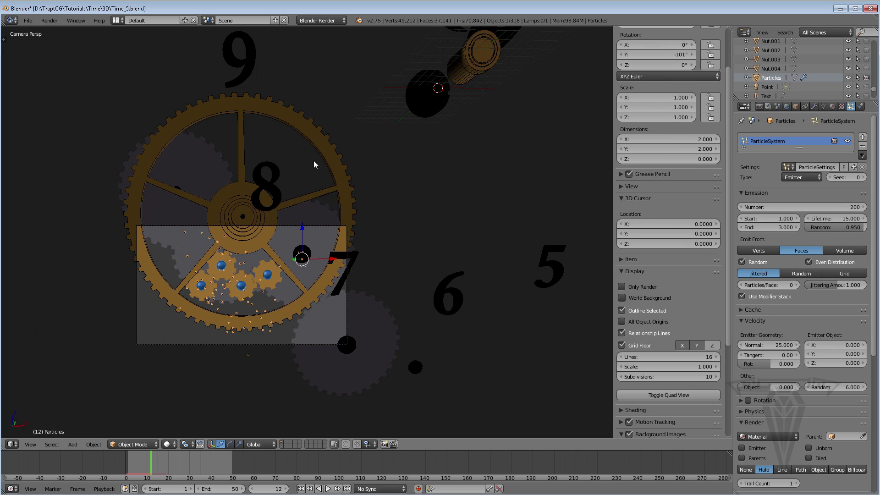
Step: Collapse the 3D Cursor and Background Images settings and switch the 3D viewport to Quad View
{"action": "middle_click_drag", "start_coordinate": [384, 146], "coordinate": [324, 180], "text": "shift"}
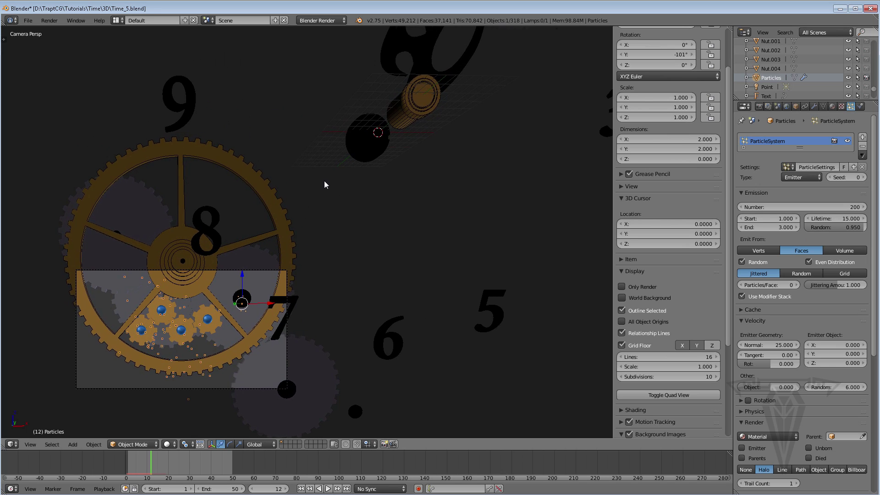
{"action": "scroll", "coordinate": [311, 189], "scroll_direction": "down", "scroll_amount": 2}
{"action": "scroll", "coordinate": [302, 181], "scroll_direction": "up", "scroll_amount": 1}
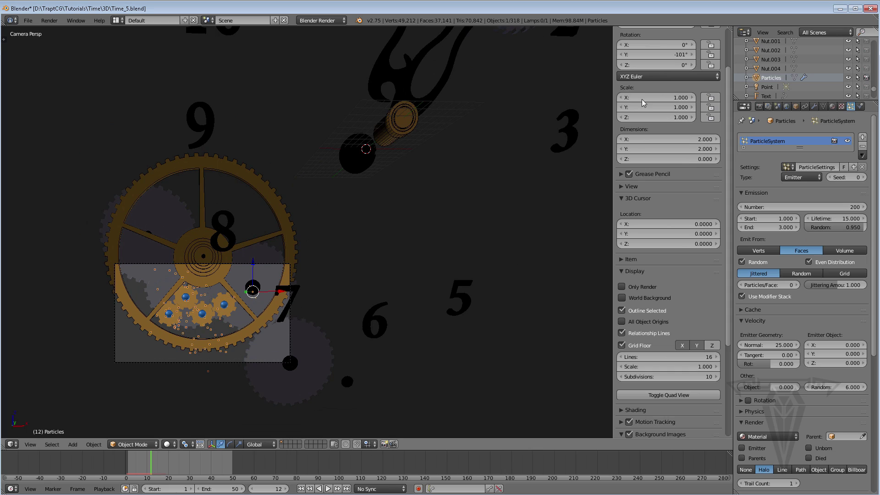
{"action": "left_click_drag", "start_coordinate": [727, 84], "coordinate": [729, 34]}
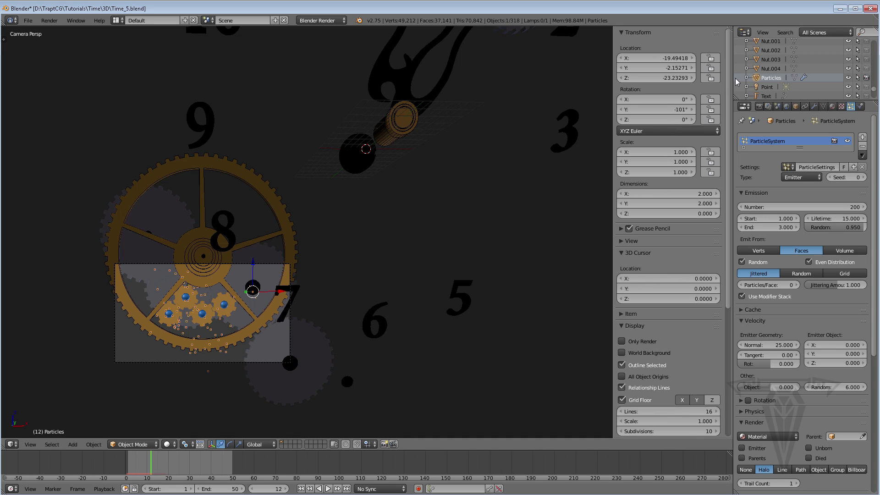
{"action": "left_click", "coordinate": [627, 325]}
{"action": "left_click", "coordinate": [632, 252]}
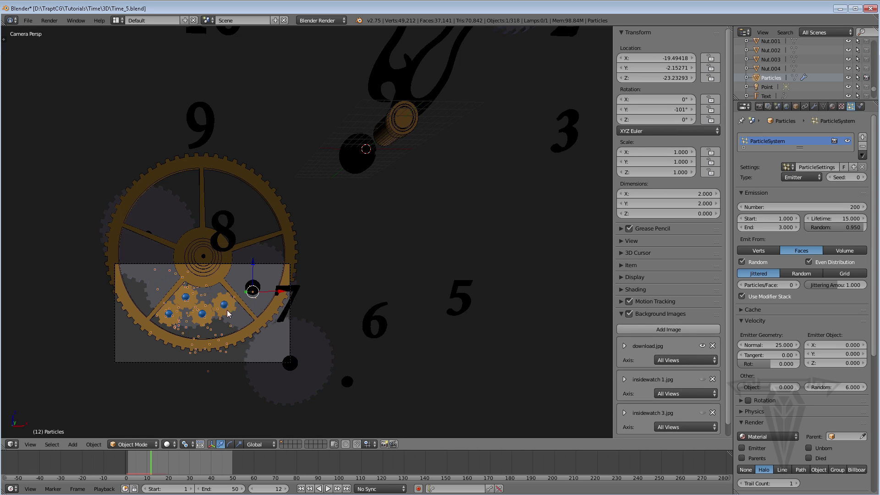
{"action": "left_click", "coordinate": [634, 315]}
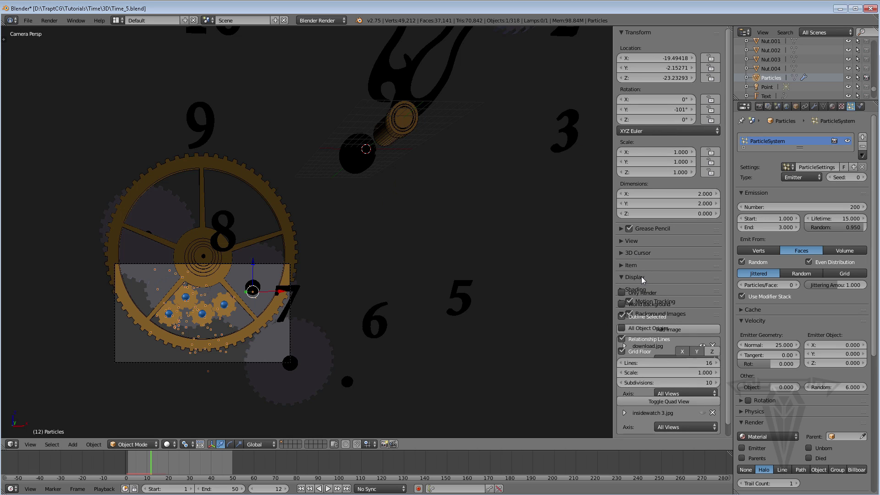
{"action": "left_click", "coordinate": [642, 277]}
{"action": "left_click", "coordinate": [664, 401]}
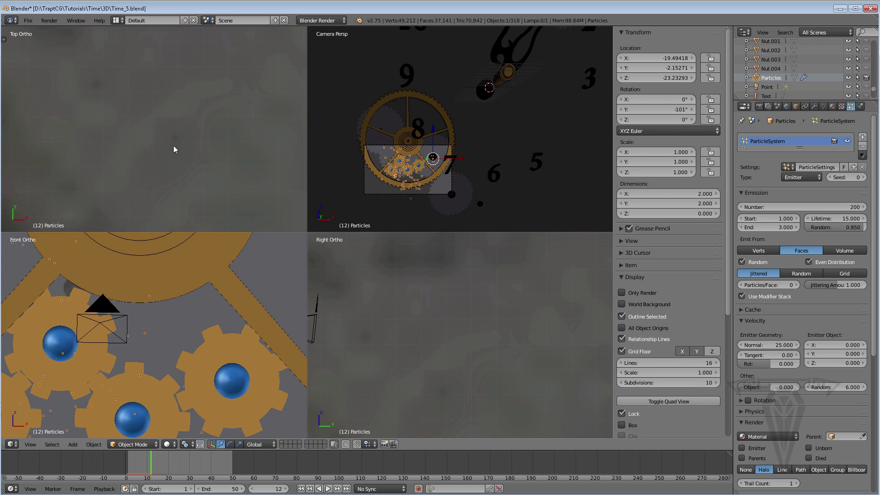
Step: Select the camera and move it in front of the clock, to about X -2.9 and Y -82
{"action": "scroll", "coordinate": [174, 145], "scroll_direction": "down", "scroll_amount": 5}
{"action": "right_click", "coordinate": [147, 161]}
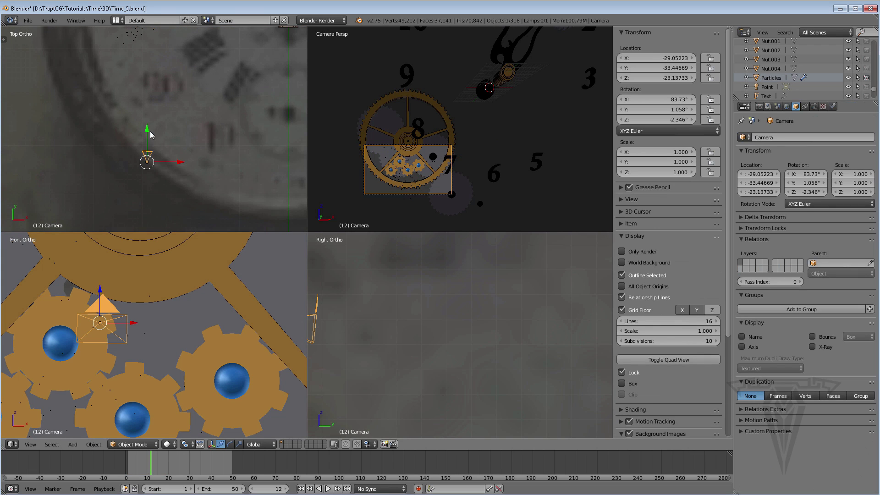
{"action": "left_click_drag", "start_coordinate": [147, 129], "coordinate": [152, 149]}
{"action": "mouse_move", "coordinate": [406, 149]}
{"action": "middle_mouse_down", "text": "shift"}
{"action": "mouse_move", "coordinate": [388, 141]}
{"action": "mouse_move", "coordinate": [403, 132]}
{"action": "mouse_move", "coordinate": [398, 139]}
{"action": "middle_mouse_up", "text": "shift"}
{"action": "left_click_drag", "start_coordinate": [176, 181], "coordinate": [262, 188]}
{"action": "scroll", "coordinate": [224, 142], "scroll_direction": "down", "scroll_amount": 5}
{"action": "left_click_drag", "start_coordinate": [185, 121], "coordinate": [209, 206]}
{"action": "middle_click_drag", "start_coordinate": [214, 172], "coordinate": [205, 109], "text": "shift"}
{"action": "left_click_drag", "start_coordinate": [203, 172], "coordinate": [220, 176]}
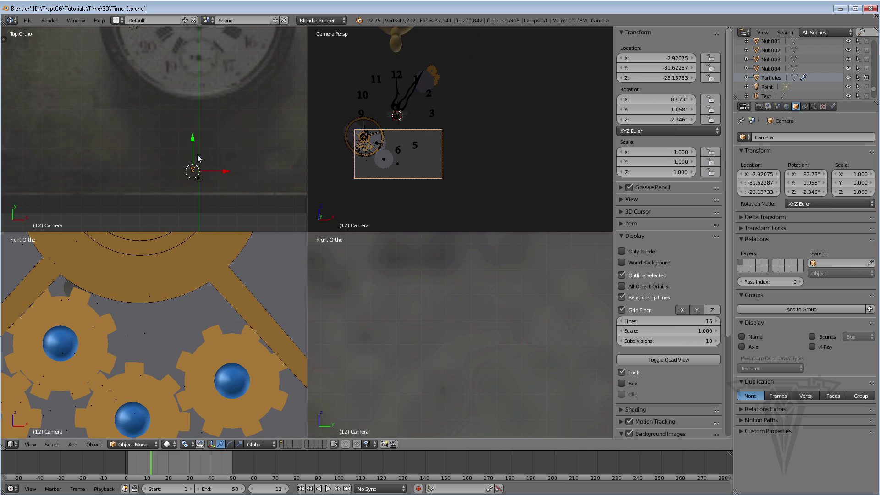
Step: Pull the camera farther back from the clock to about Y -159 and raise it to about Z 8
{"action": "left_click_drag", "start_coordinate": [192, 142], "coordinate": [193, 207]}
{"action": "scroll", "coordinate": [190, 308], "scroll_direction": "down", "scroll_amount": 8}
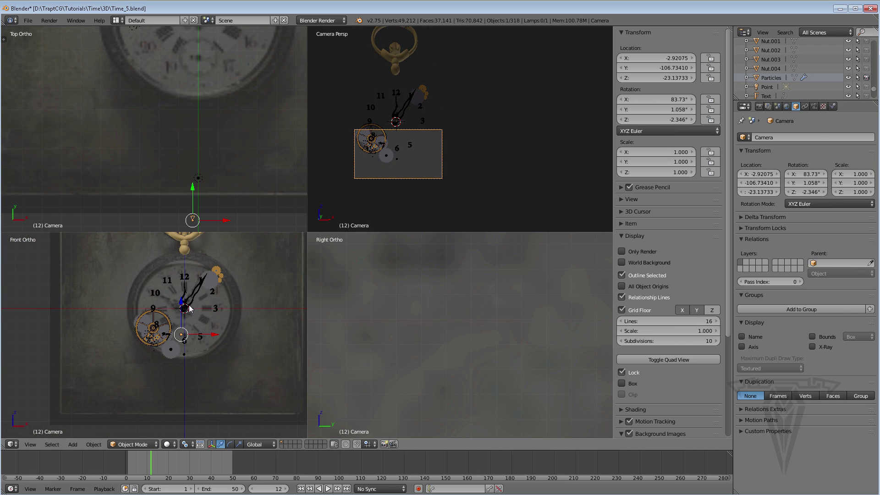
{"action": "scroll", "coordinate": [186, 98], "scroll_direction": "down", "scroll_amount": 6}
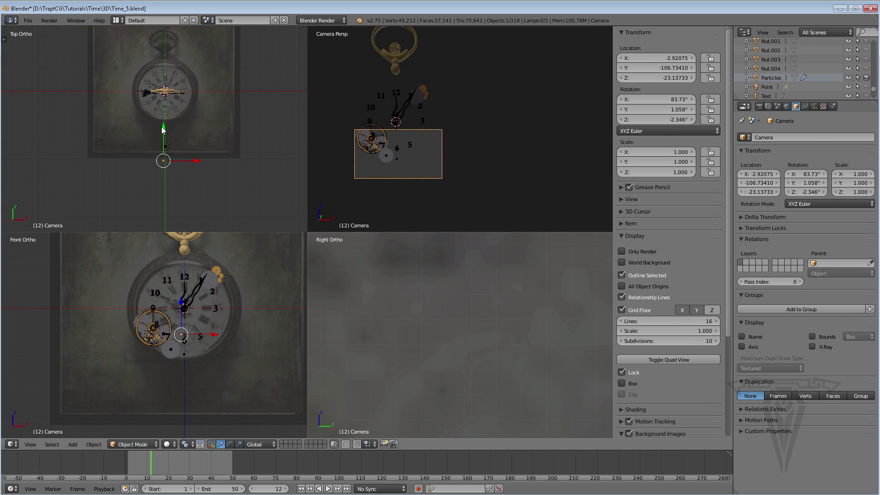
{"action": "left_click_drag", "start_coordinate": [165, 138], "coordinate": [168, 165]}
{"action": "scroll", "coordinate": [440, 324], "scroll_direction": "down", "scroll_amount": 5}
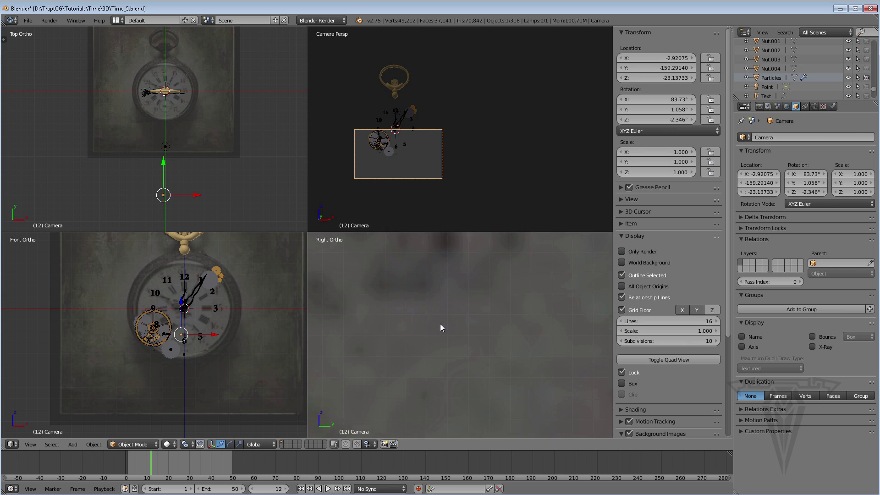
{"action": "scroll", "coordinate": [436, 315], "scroll_direction": "down", "scroll_amount": 5}
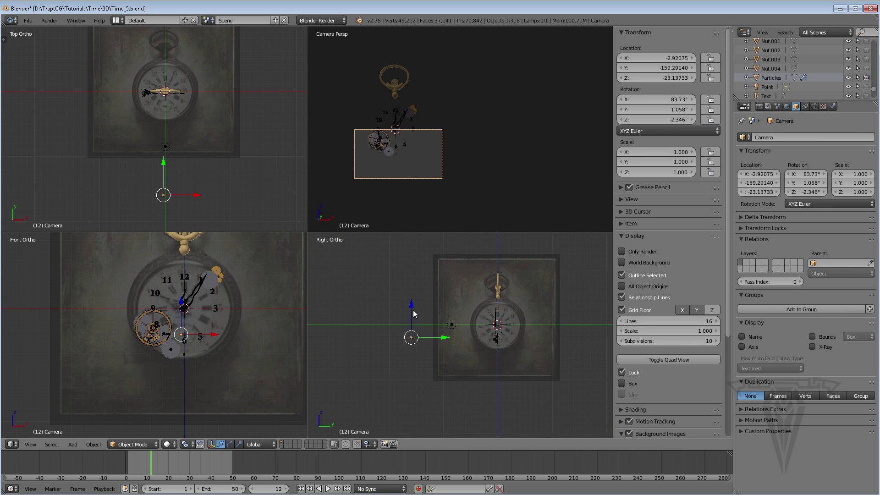
{"action": "left_click_drag", "start_coordinate": [410, 308], "coordinate": [409, 291]}
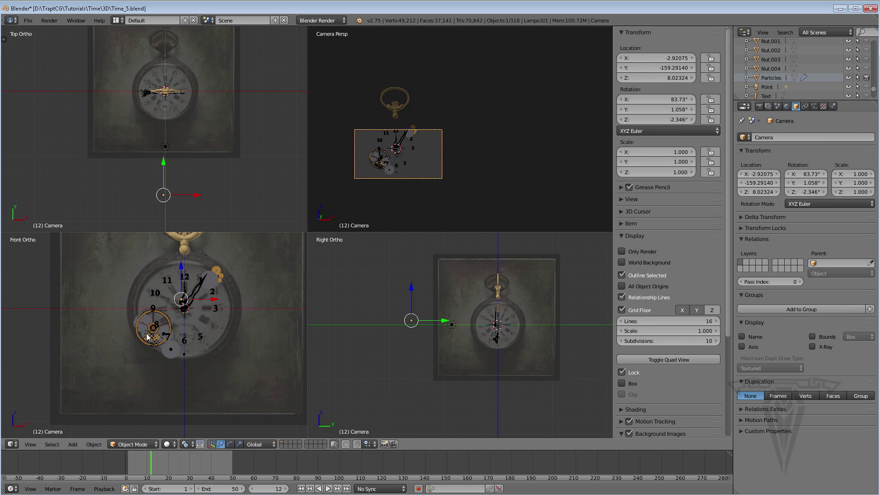
Step: Set the camera's rotation to 90° on X and 0° on Y and Z
{"action": "left_click", "coordinate": [656, 57]}
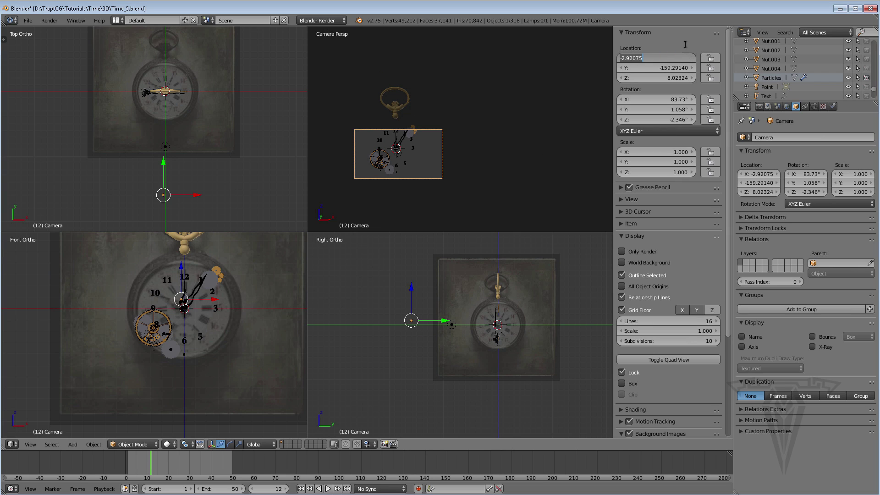
{"action": "left_click", "coordinate": [664, 109]}
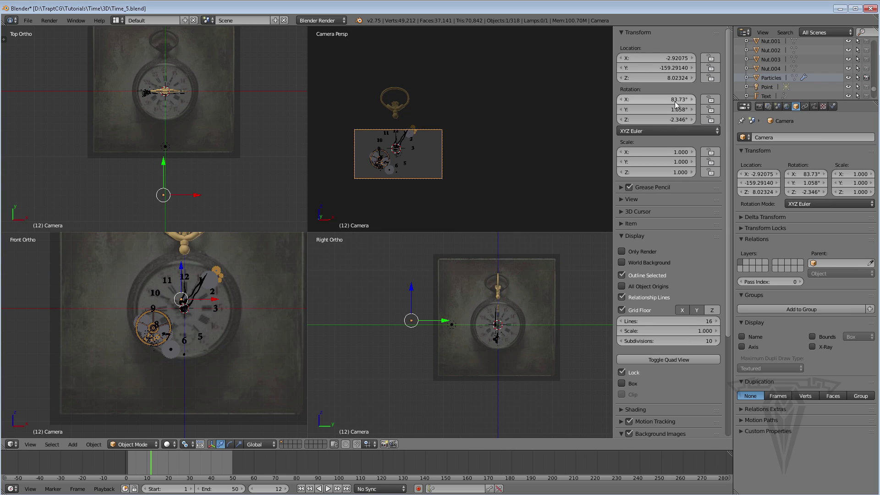
{"action": "type", "text": "0"}
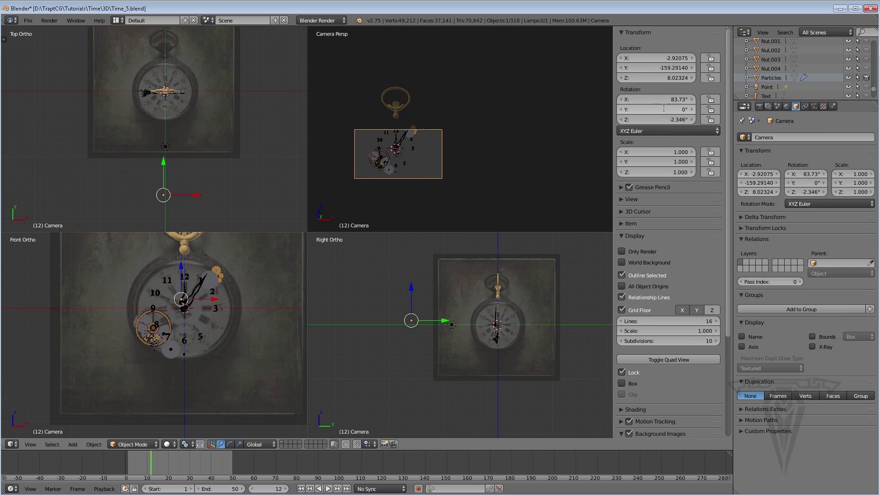
{"action": "left_click", "coordinate": [649, 118]}
{"action": "type", "text": "0"}
{"action": "key", "text": "Return"}
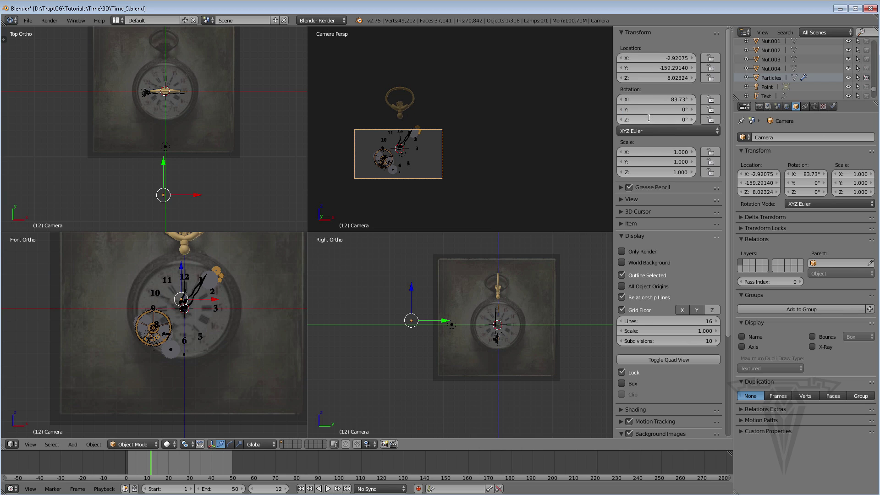
{"action": "left_click", "coordinate": [679, 98]}
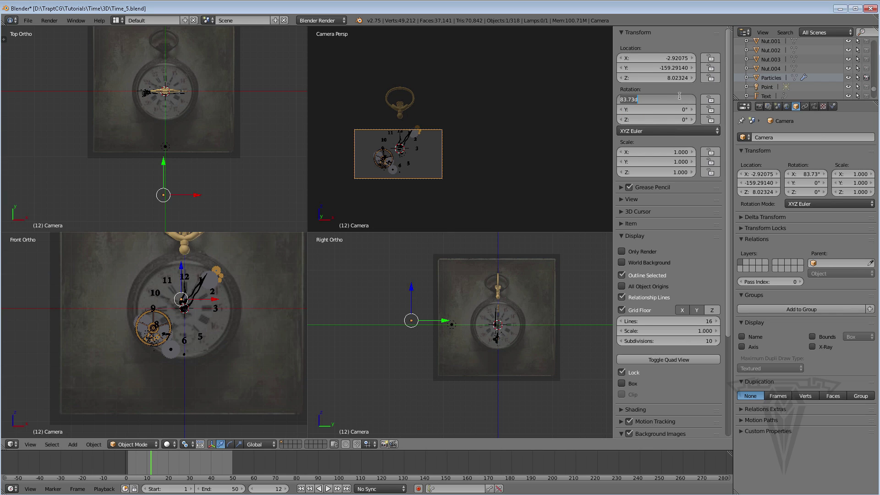
{"action": "type", "text": "90"}
{"action": "key", "text": "Return"}
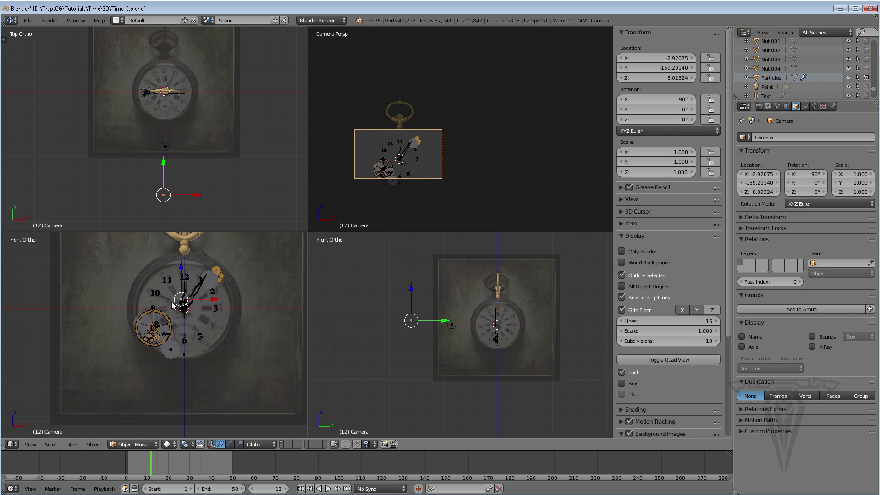
Step: Centre the camera on the clock face at about X -0.67, Z -0.43 and pull it back to about Y -170
{"action": "scroll", "coordinate": [173, 305], "scroll_direction": "up", "scroll_amount": 2}
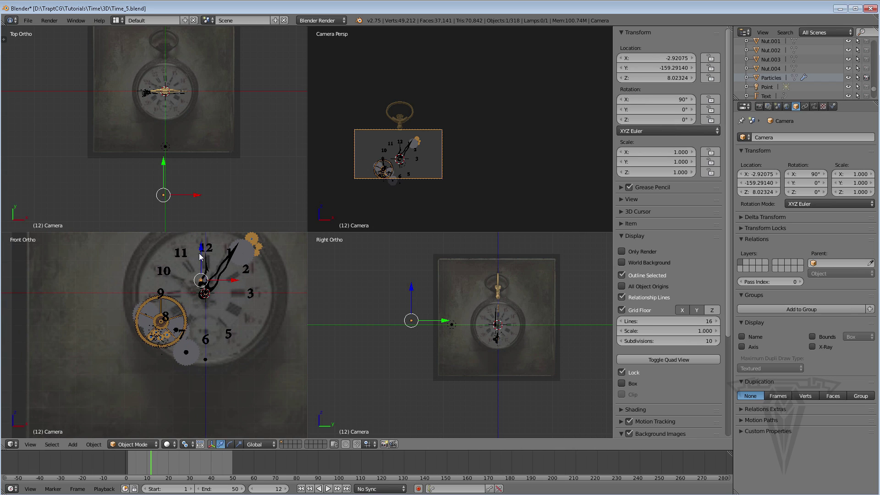
{"action": "left_click_drag", "start_coordinate": [202, 249], "coordinate": [232, 293]}
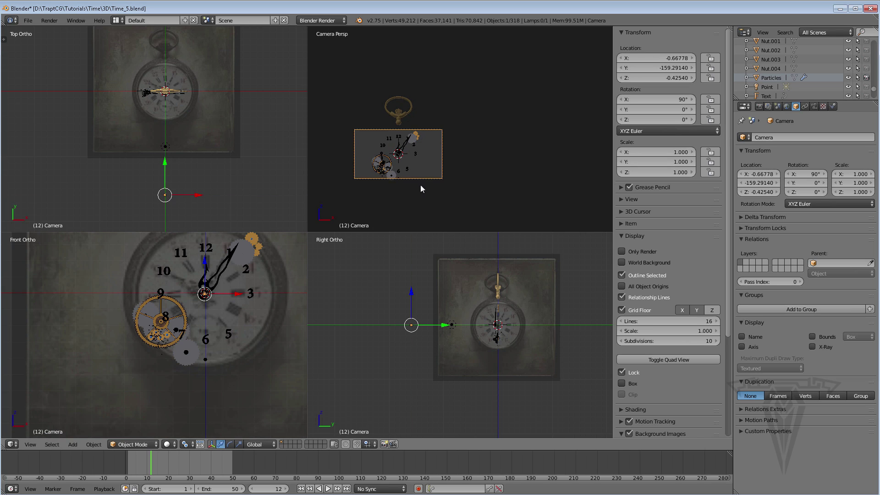
{"action": "middle_click_drag", "start_coordinate": [216, 115], "coordinate": [220, 120], "text": "shift"}
{"action": "scroll", "coordinate": [220, 120], "scroll_direction": "up", "scroll_amount": 1}
{"action": "middle_click_drag", "start_coordinate": [172, 164], "coordinate": [172, 151], "text": "shift"}
{"action": "left_click_drag", "start_coordinate": [173, 171], "coordinate": [175, 180]}
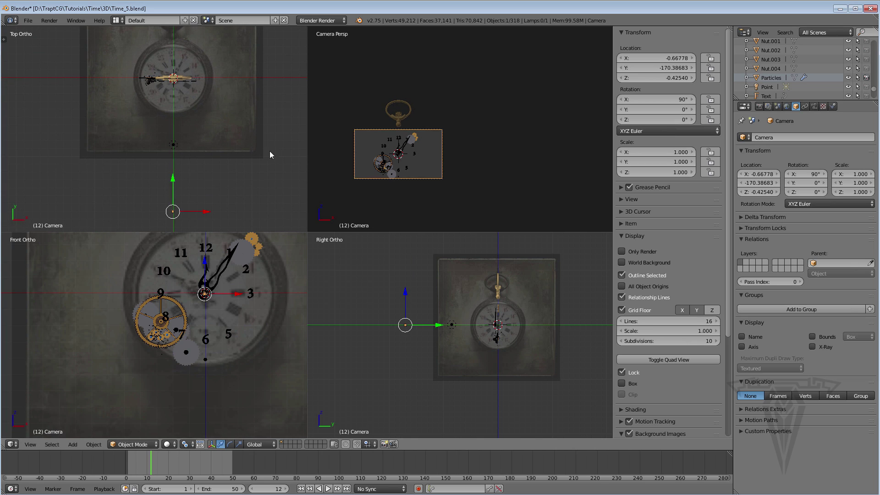
Step: Orbit the perspective view away from the camera to view the scene and return it to the active camera view
{"action": "middle_click_drag", "start_coordinate": [384, 122], "coordinate": [470, 153], "text": "shift"}
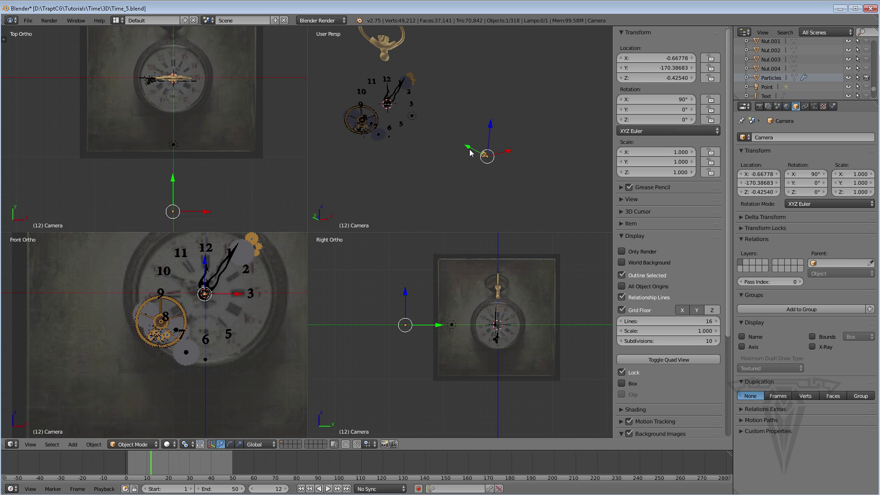
{"action": "key", "text": "KP_0"}
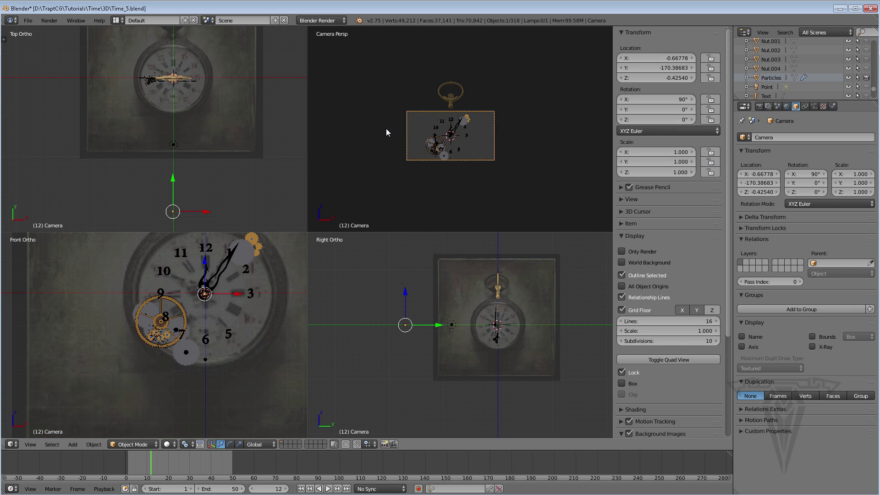
{"action": "middle_click_drag", "start_coordinate": [386, 128], "coordinate": [433, 133]}
{"action": "left_click", "coordinate": [30, 444]}
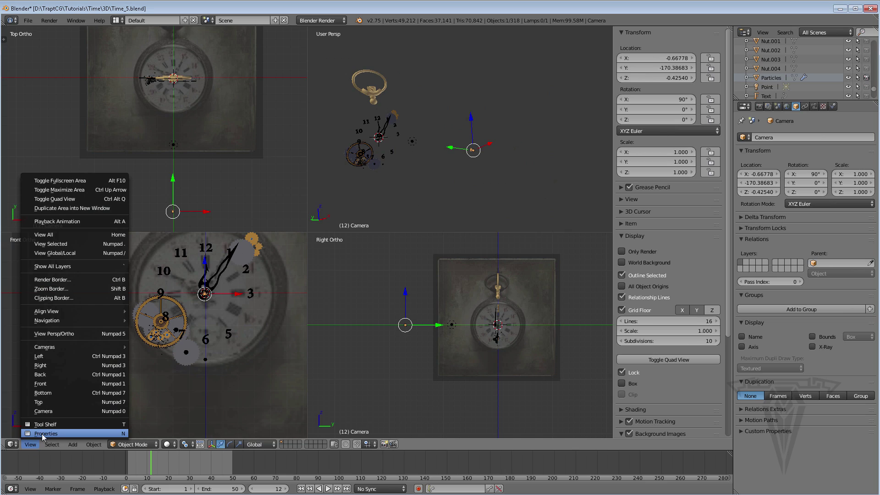
{"action": "mouse_move", "coordinate": [75, 347]}
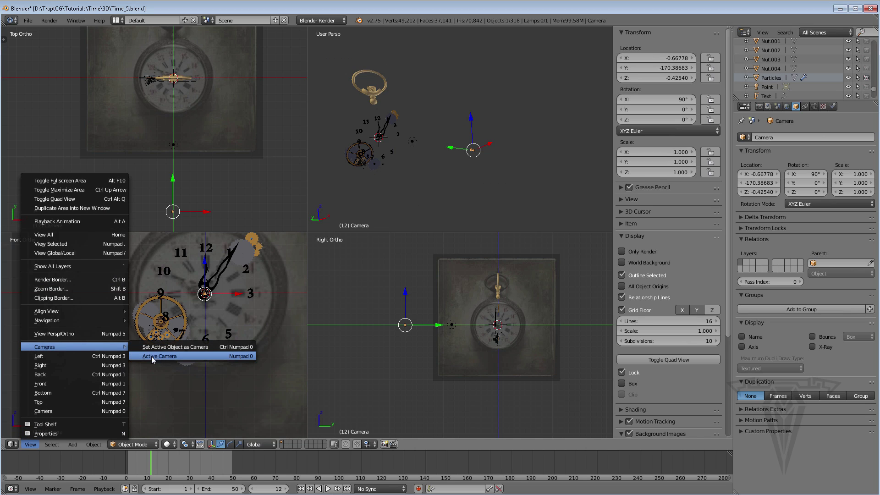
{"action": "left_click", "coordinate": [166, 355]}
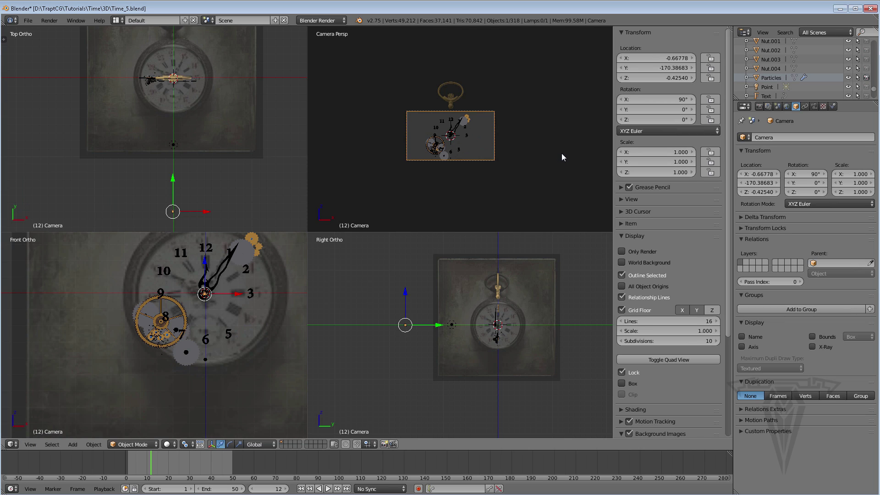
Step: Turn off Quad View and frame the clock parts and the camera together in an angled perspective view
{"action": "left_click", "coordinate": [669, 359]}
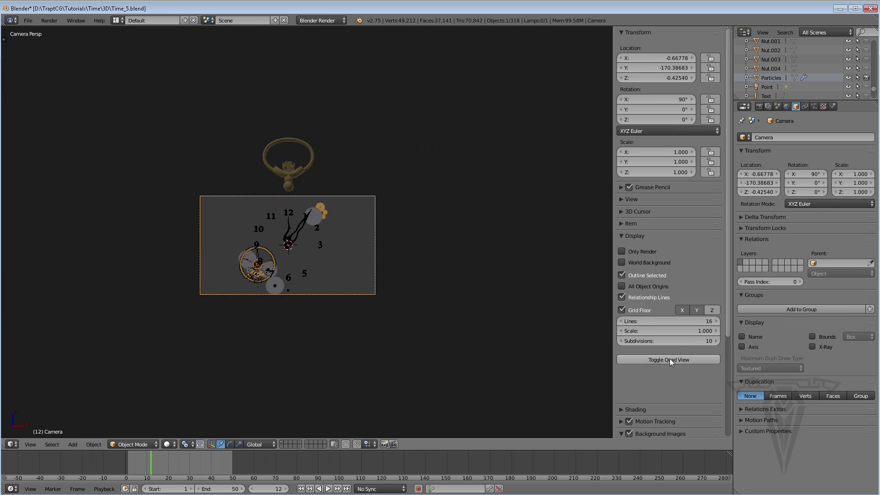
{"action": "middle_click_drag", "start_coordinate": [349, 266], "coordinate": [382, 268]}
{"action": "scroll", "coordinate": [382, 267], "scroll_direction": "down", "scroll_amount": 7}
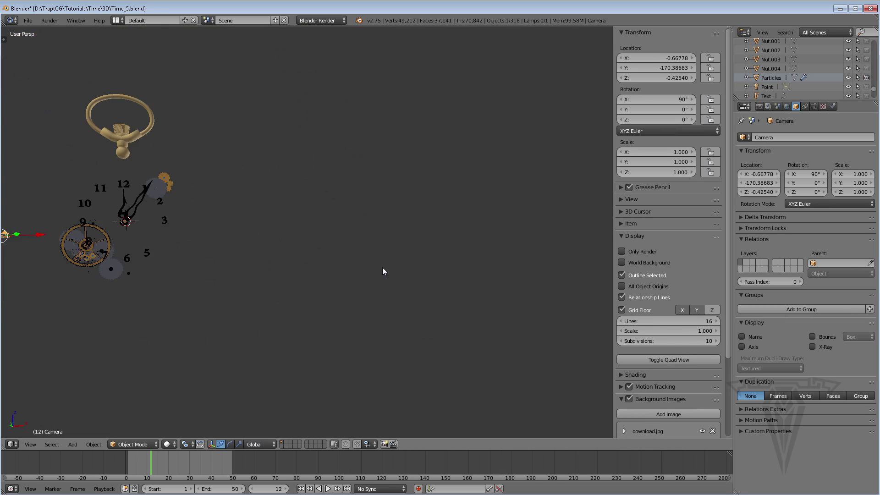
{"action": "middle_click_drag", "start_coordinate": [265, 254], "coordinate": [397, 275], "text": "shift"}
{"action": "scroll", "coordinate": [372, 266], "scroll_direction": "up", "scroll_amount": 3}
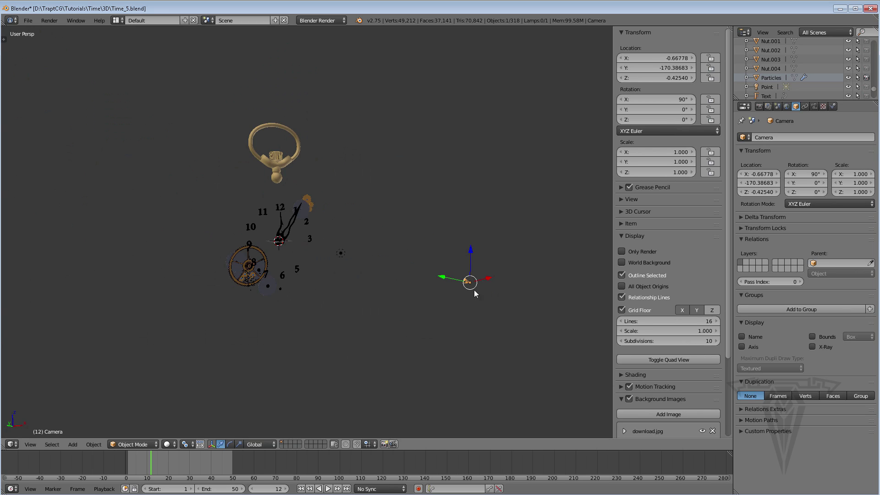
{"action": "middle_click_drag", "start_coordinate": [473, 291], "coordinate": [388, 289], "text": "shift"}
{"action": "scroll", "coordinate": [388, 288], "scroll_direction": "up", "scroll_amount": 3}
{"action": "scroll", "coordinate": [387, 288], "scroll_direction": "up", "scroll_amount": 1}
{"action": "scroll", "coordinate": [372, 273], "scroll_direction": "down", "scroll_amount": 1}
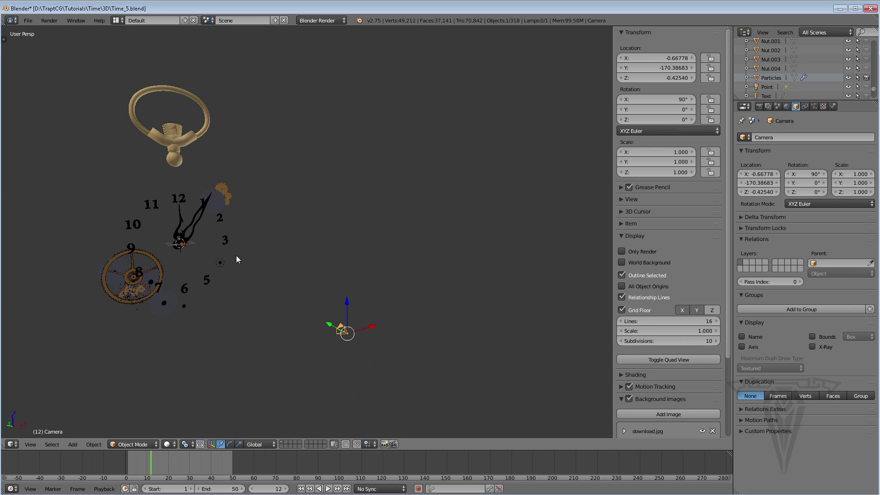